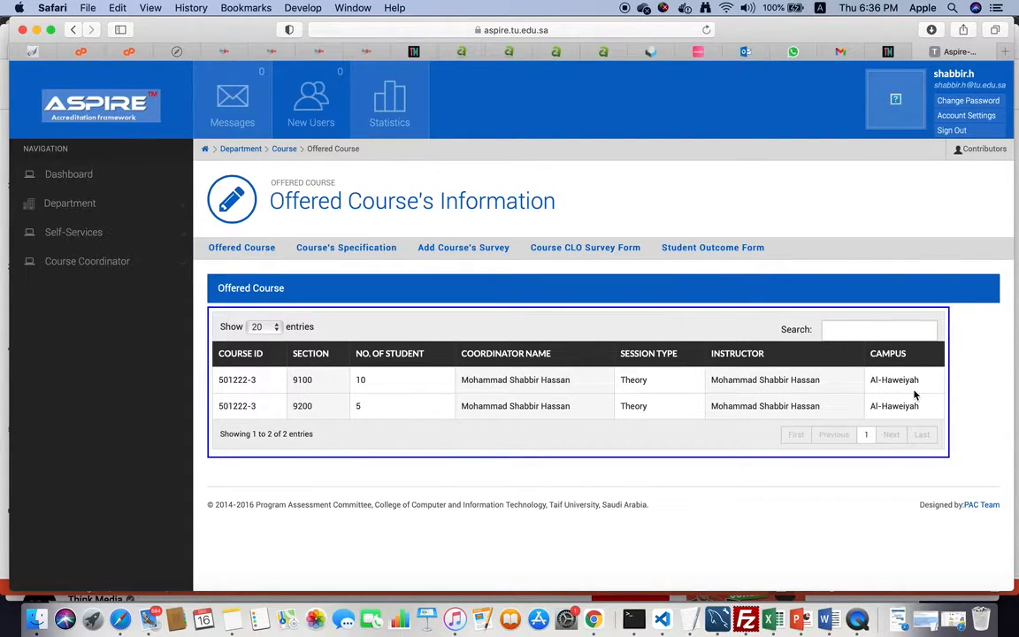
From the dashboard, open the course specification viewer and load course 501220-3, Computer Programming-1.
{"action": "left_click", "coordinate": [78, 181]}
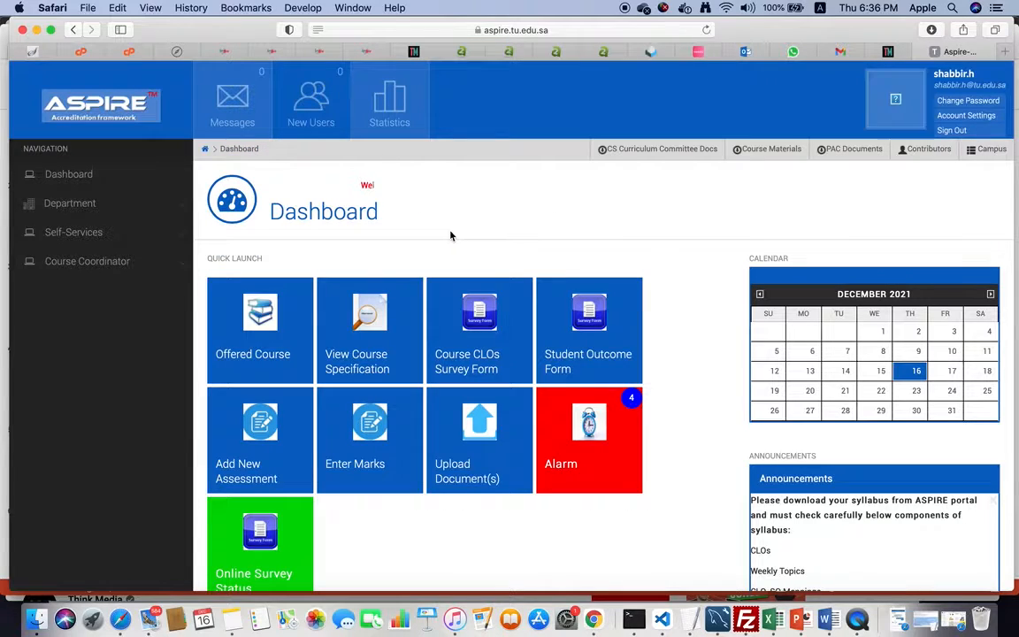
{"action": "left_click", "coordinate": [365, 364]}
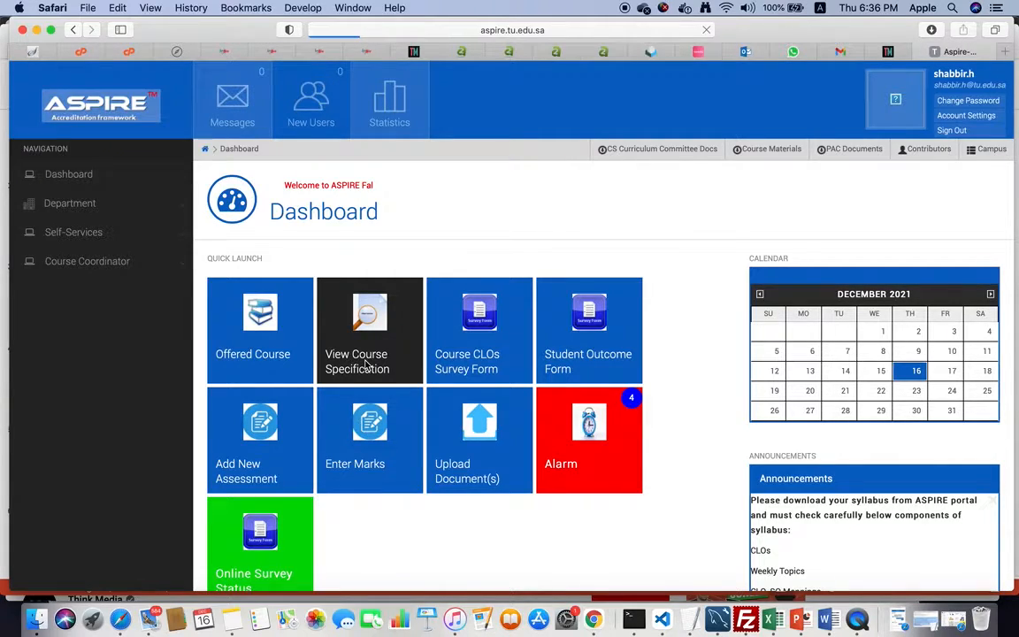
{"action": "left_click", "coordinate": [432, 358]}
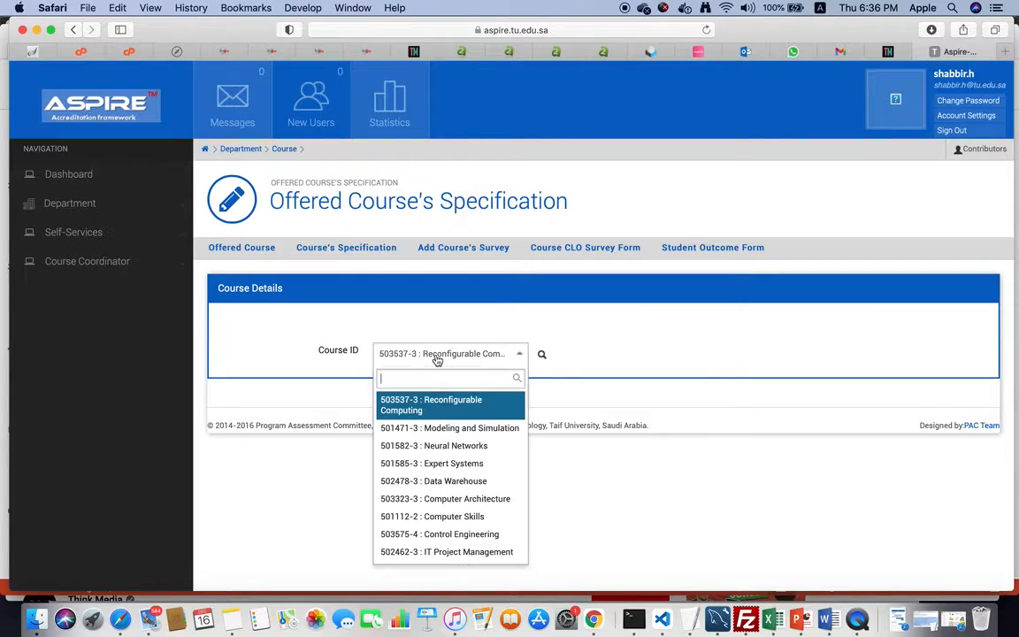
{"action": "type", "text": "50122"}
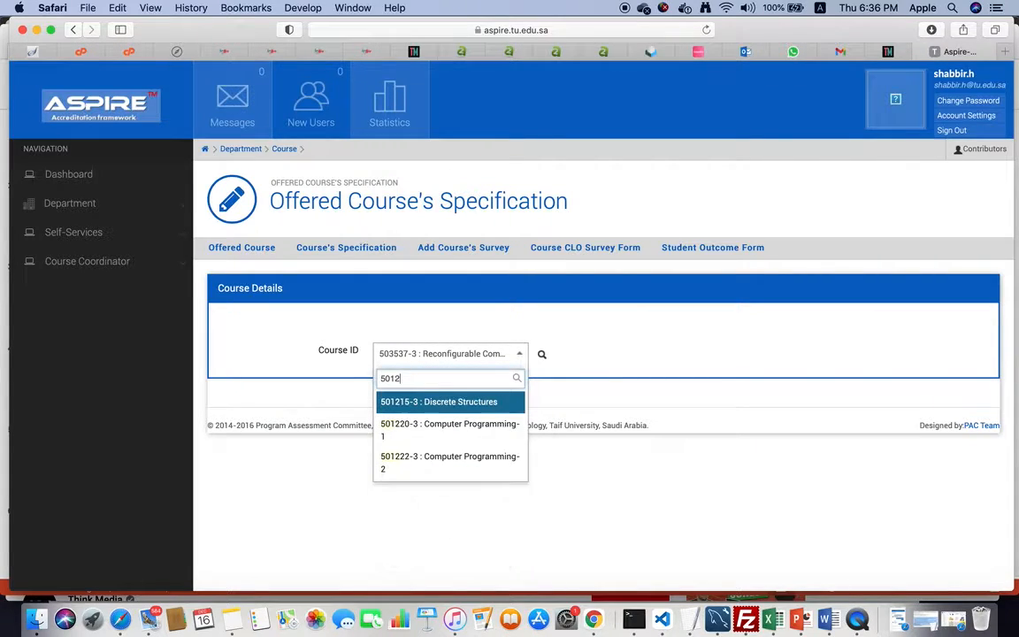
{"action": "left_click", "coordinate": [413, 413]}
{"action": "left_click", "coordinate": [541, 354]}
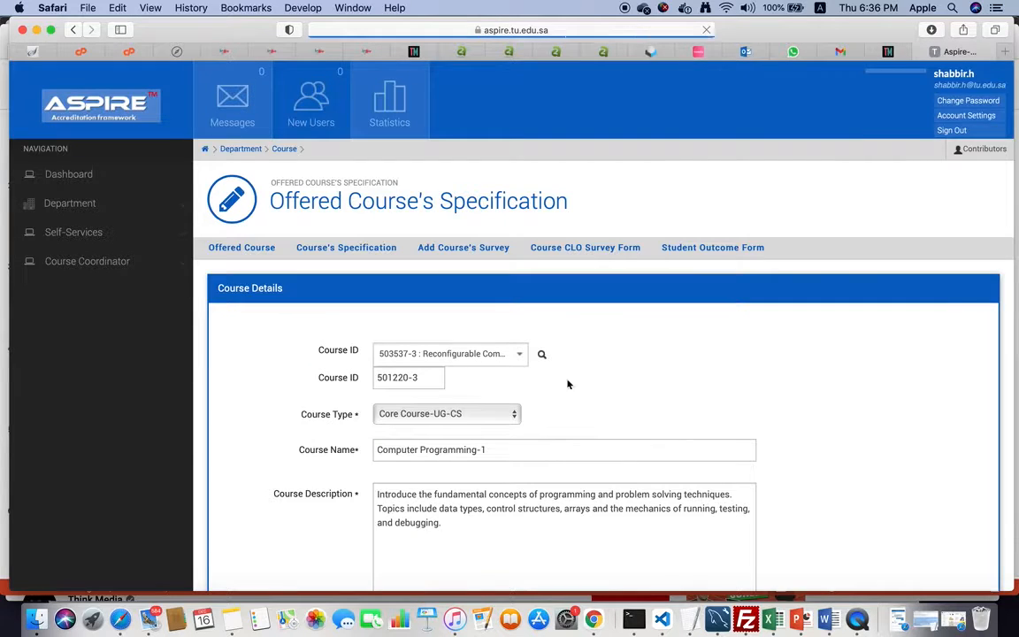
Review the course specification's objectives, CLOs, weekly topics, book details and the CLO to student outcome mapping.
{"action": "scroll", "coordinate": [619, 375], "scroll_direction": "down", "scroll_amount": 5}
{"action": "scroll", "coordinate": [619, 375], "scroll_direction": "down", "scroll_amount": 13}
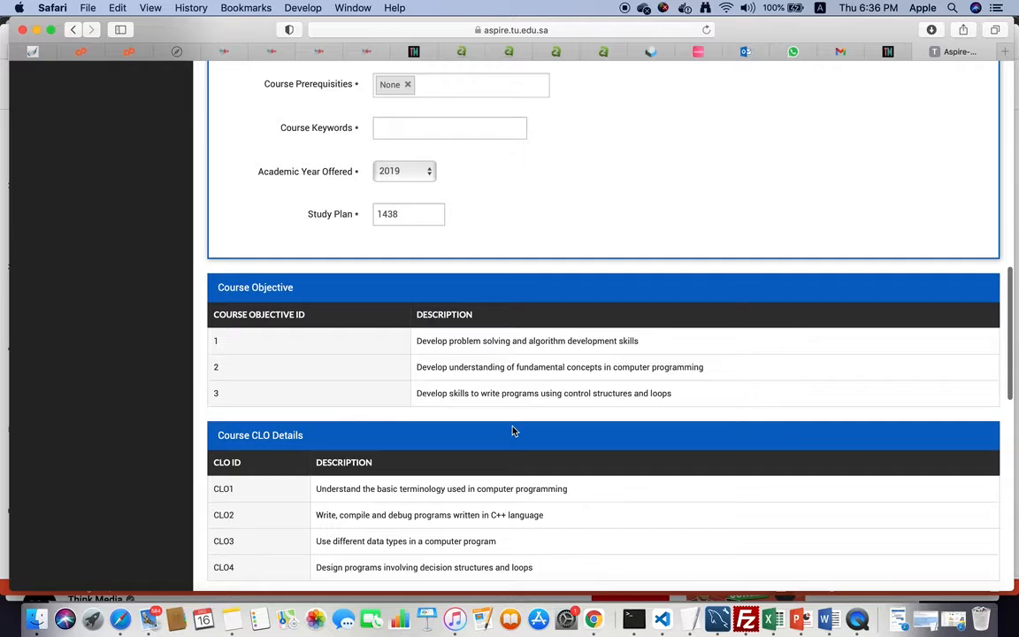
{"action": "scroll", "coordinate": [514, 427], "scroll_direction": "down", "scroll_amount": 3}
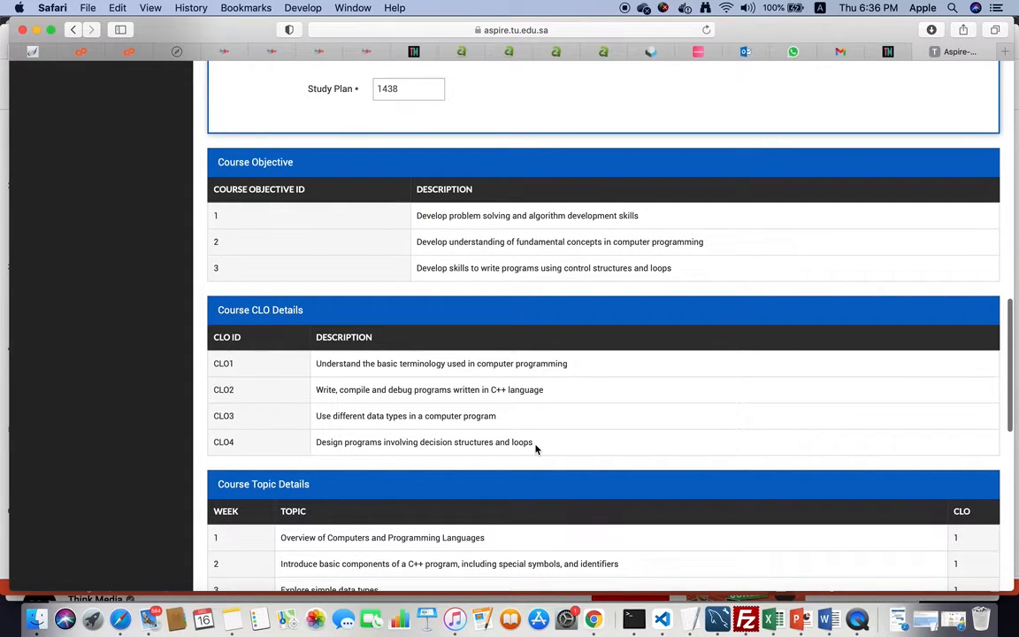
{"action": "scroll", "coordinate": [537, 447], "scroll_direction": "down", "scroll_amount": 3}
{"action": "scroll", "coordinate": [535, 449], "scroll_direction": "down", "scroll_amount": 2}
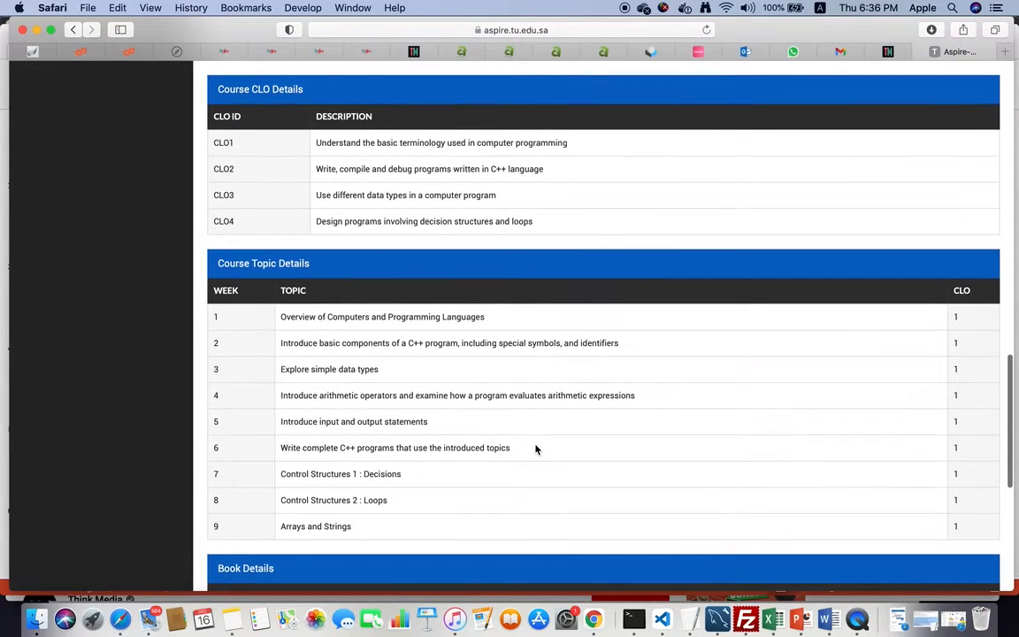
{"action": "scroll", "coordinate": [535, 449], "scroll_direction": "down", "scroll_amount": 6}
{"action": "scroll", "coordinate": [535, 450], "scroll_direction": "down", "scroll_amount": 3}
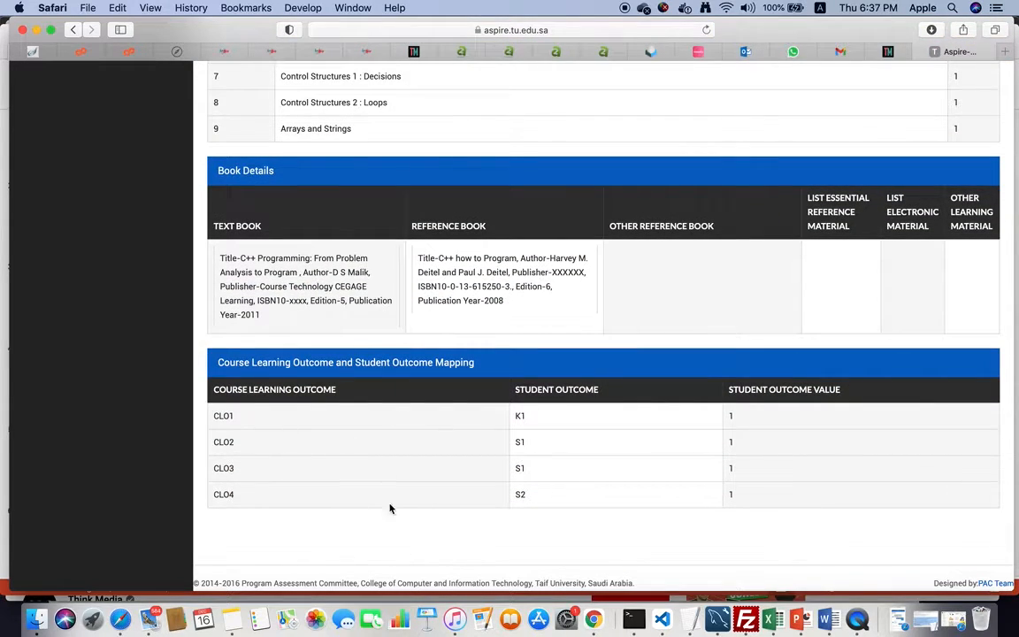
{"action": "scroll", "coordinate": [459, 551], "scroll_direction": "up", "scroll_amount": 15}
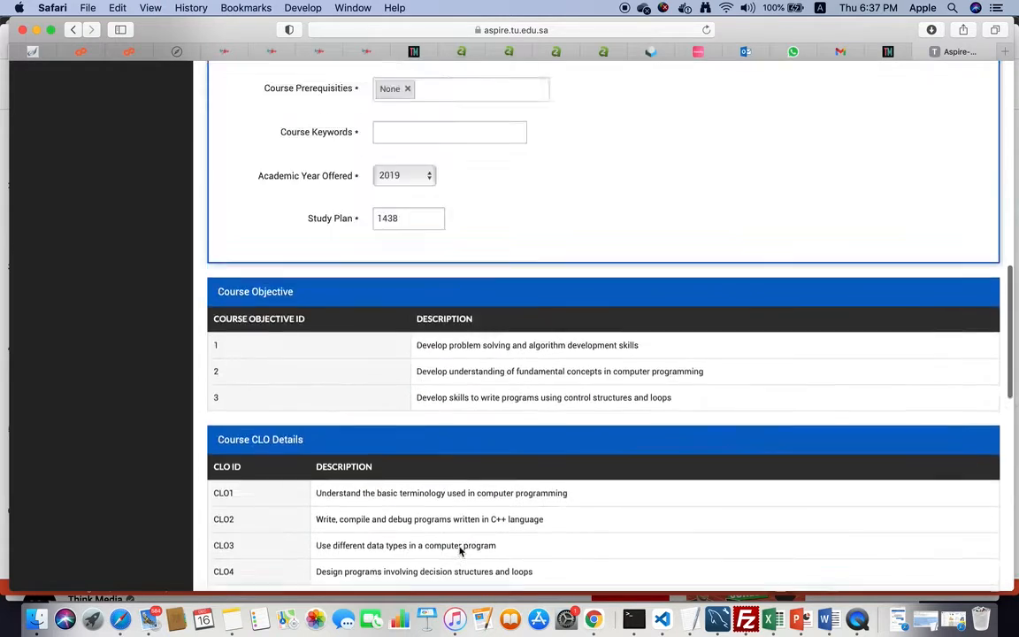
{"action": "scroll", "coordinate": [458, 550], "scroll_direction": "up", "scroll_amount": 5}
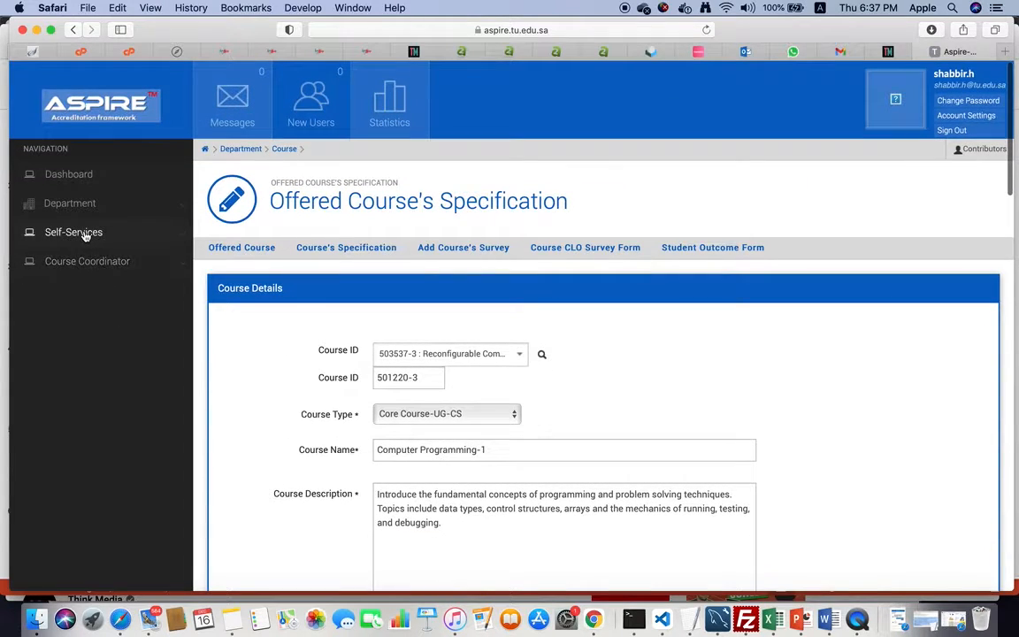
Show the Self-Services options, and return to the dashboard.
{"action": "left_click", "coordinate": [85, 234]}
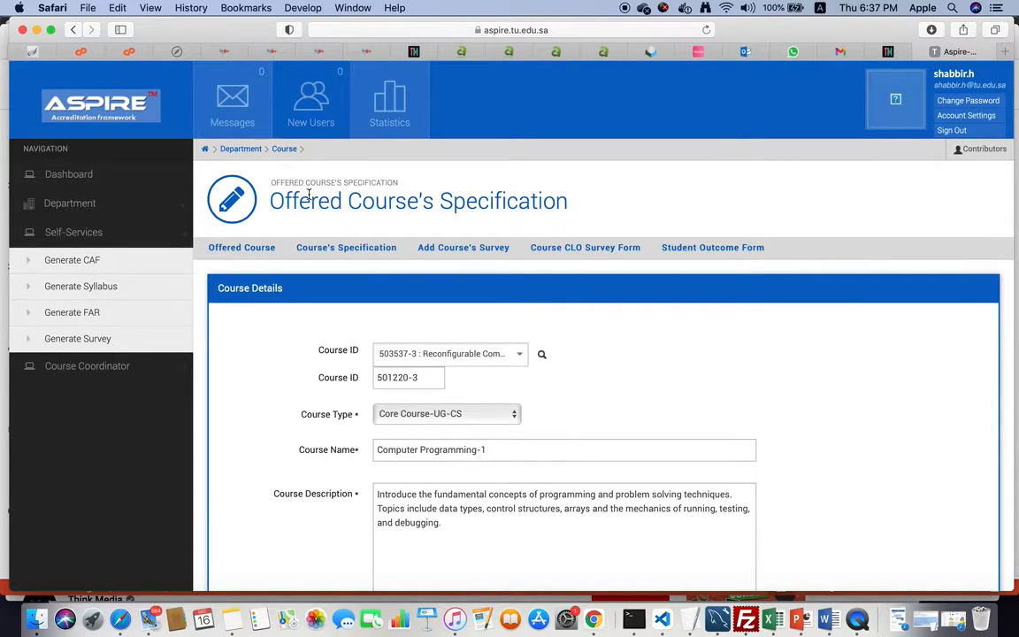
{"action": "left_click", "coordinate": [69, 176]}
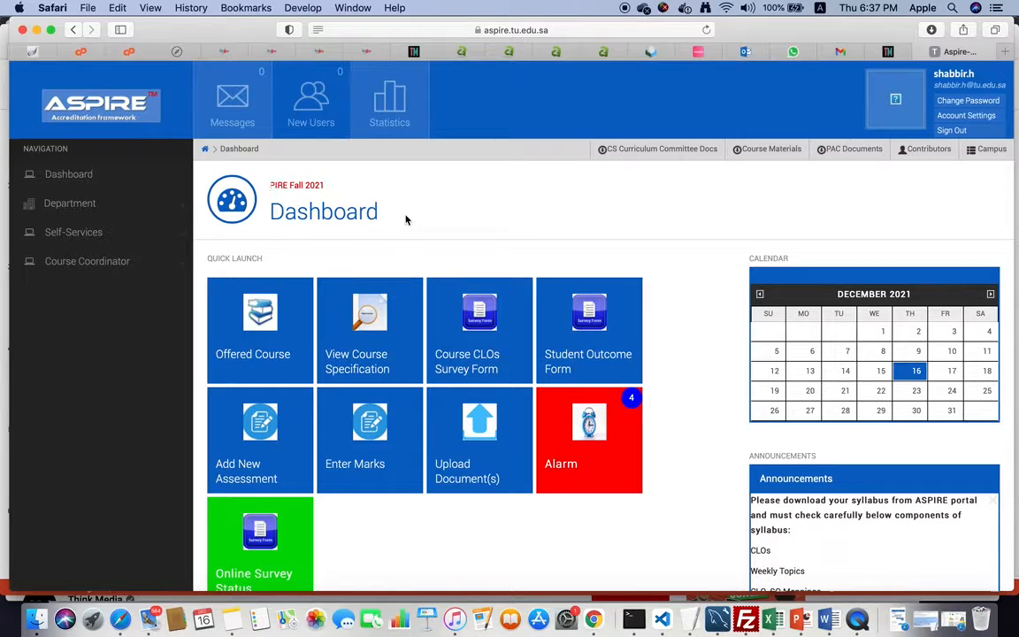
Open the Add New Assessment form and check its fields and the selectable course IDs.
{"action": "left_click", "coordinate": [264, 475]}
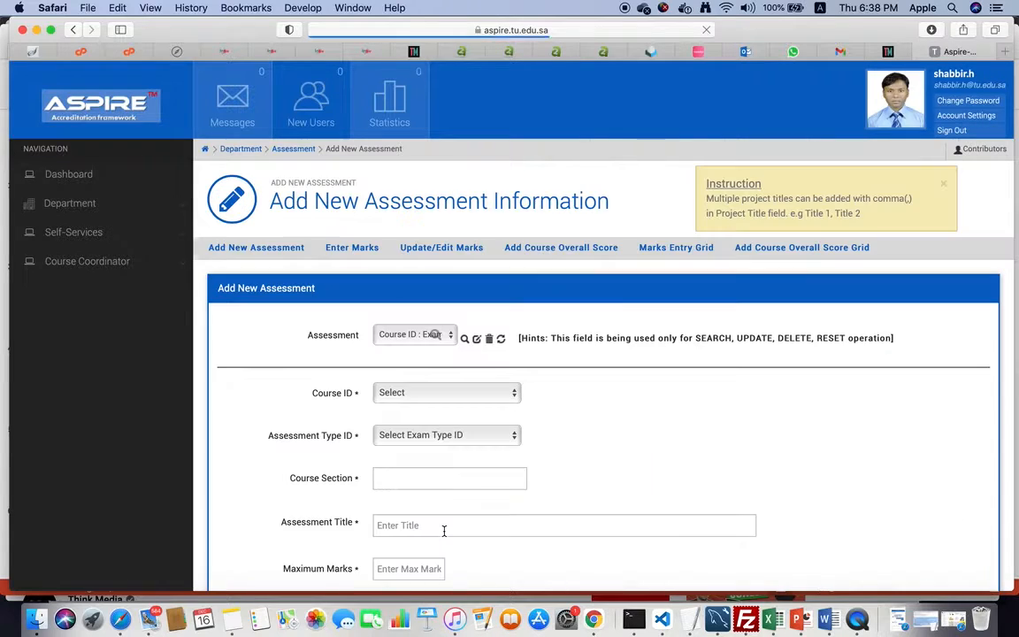
{"action": "scroll", "coordinate": [657, 435], "scroll_direction": "down", "scroll_amount": 5}
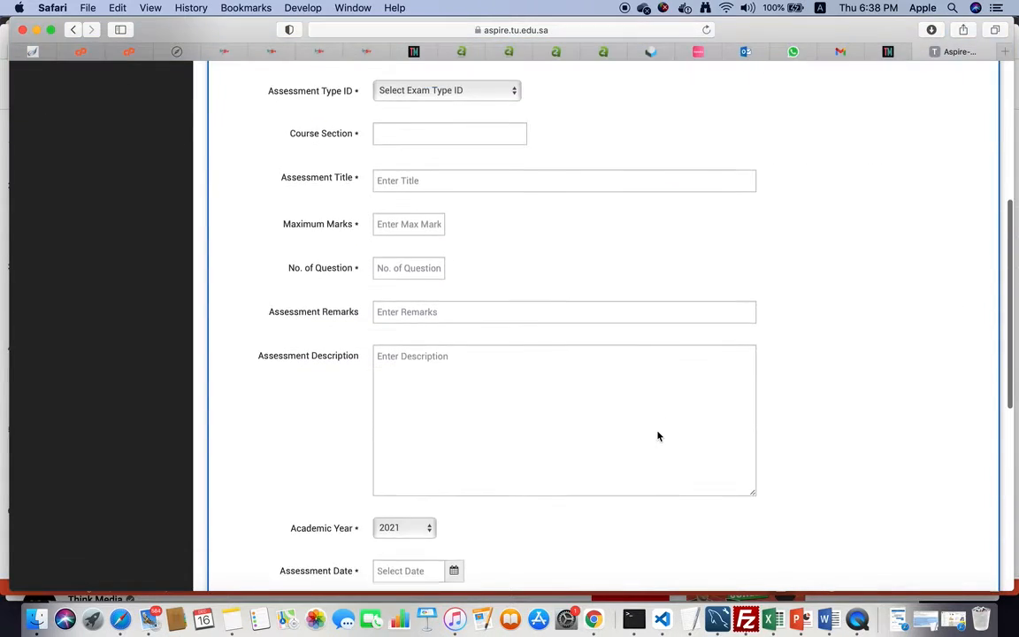
{"action": "scroll", "coordinate": [659, 433], "scroll_direction": "up", "scroll_amount": 3}
{"action": "left_click", "coordinate": [453, 296]}
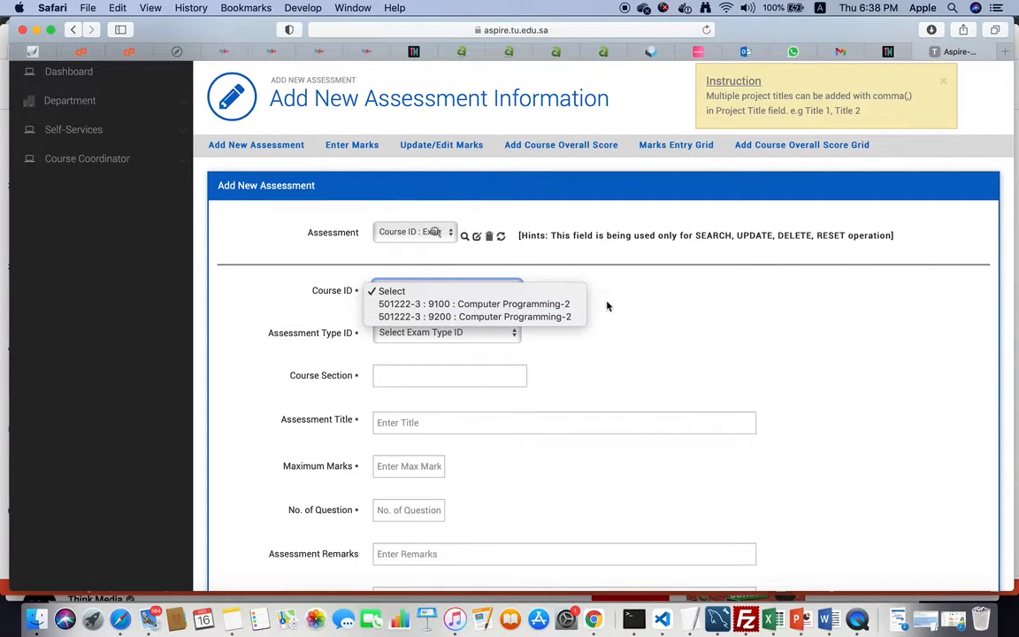
{"action": "left_click", "coordinate": [567, 291]}
Load the existing 501222-3 : 9100 : Mid Term assessment and review its details and the assessment list.
{"action": "left_click", "coordinate": [447, 234]}
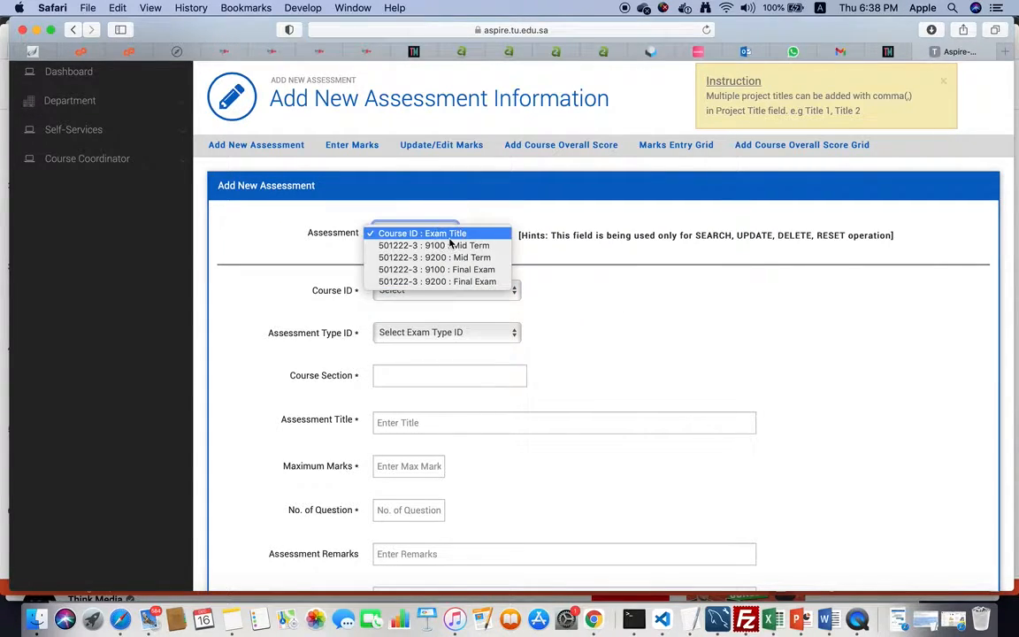
{"action": "left_click", "coordinate": [458, 245]}
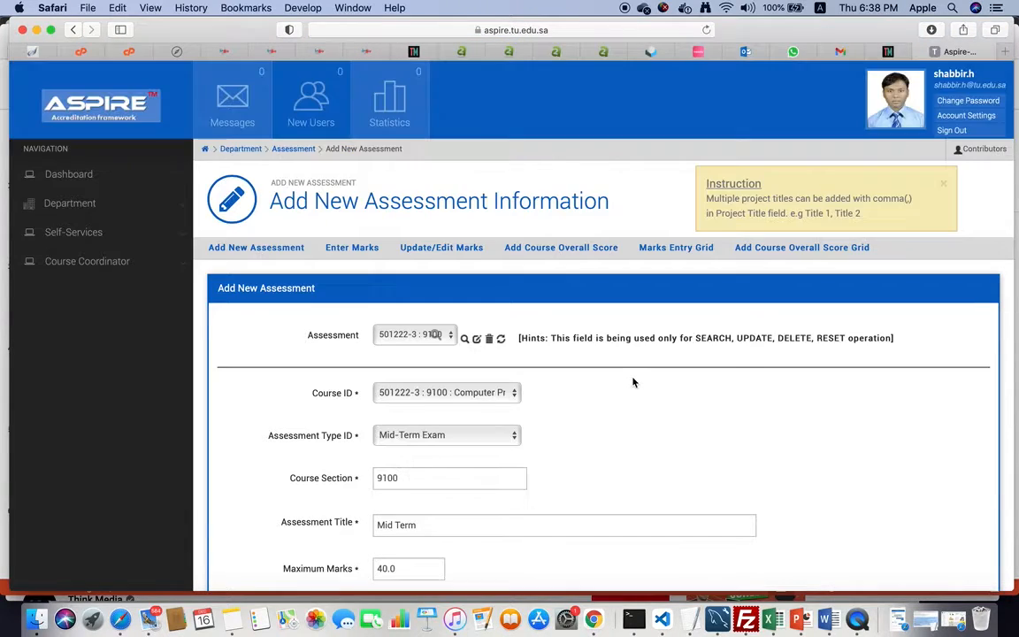
{"action": "scroll", "coordinate": [634, 381], "scroll_direction": "down", "scroll_amount": 4}
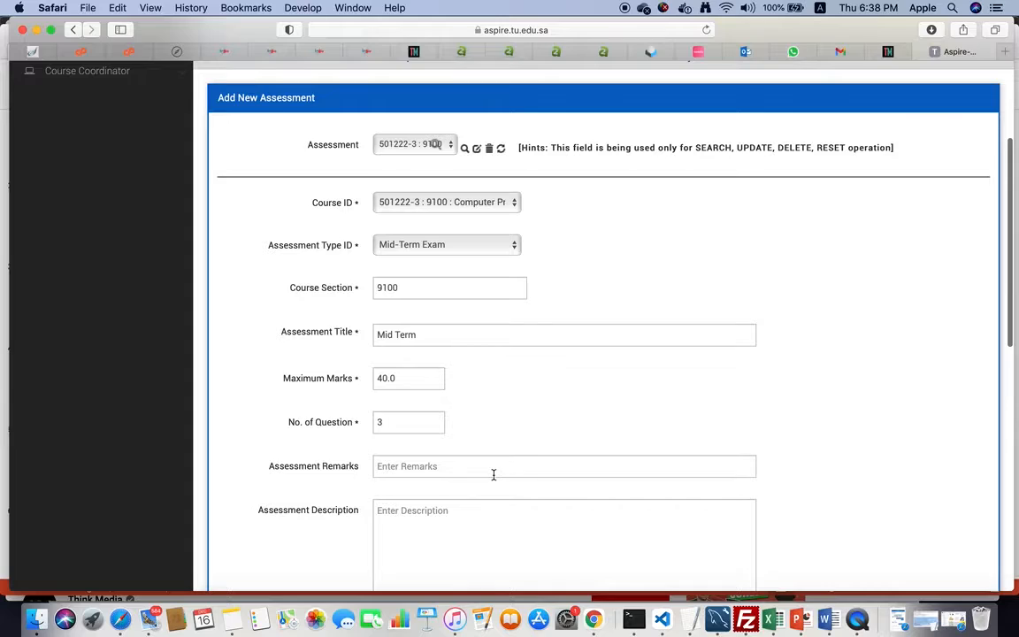
{"action": "scroll", "coordinate": [494, 475], "scroll_direction": "down", "scroll_amount": 10}
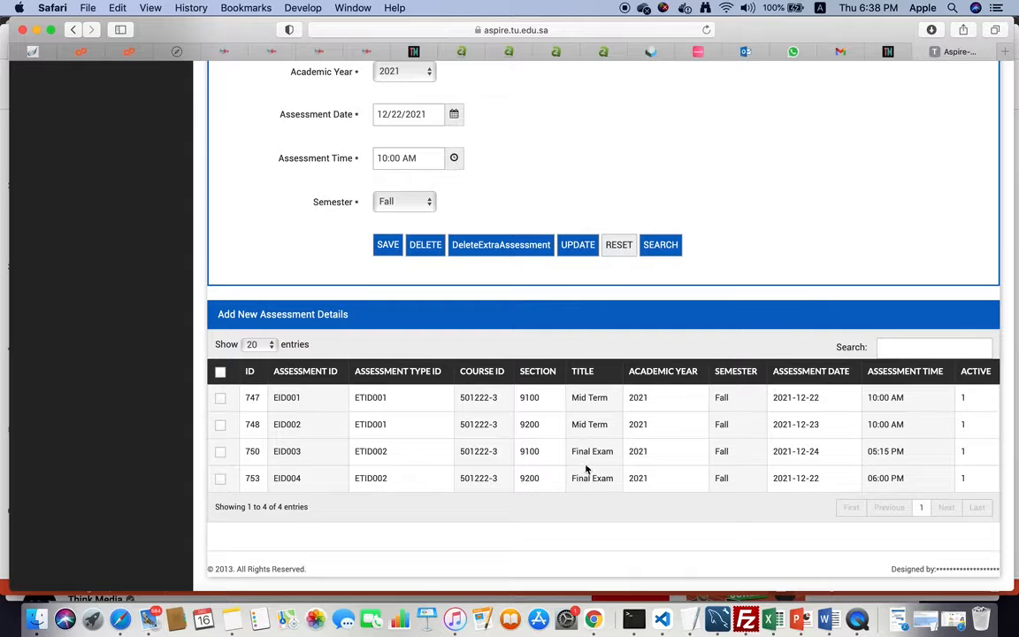
{"action": "scroll", "coordinate": [630, 288], "scroll_direction": "up", "scroll_amount": 10}
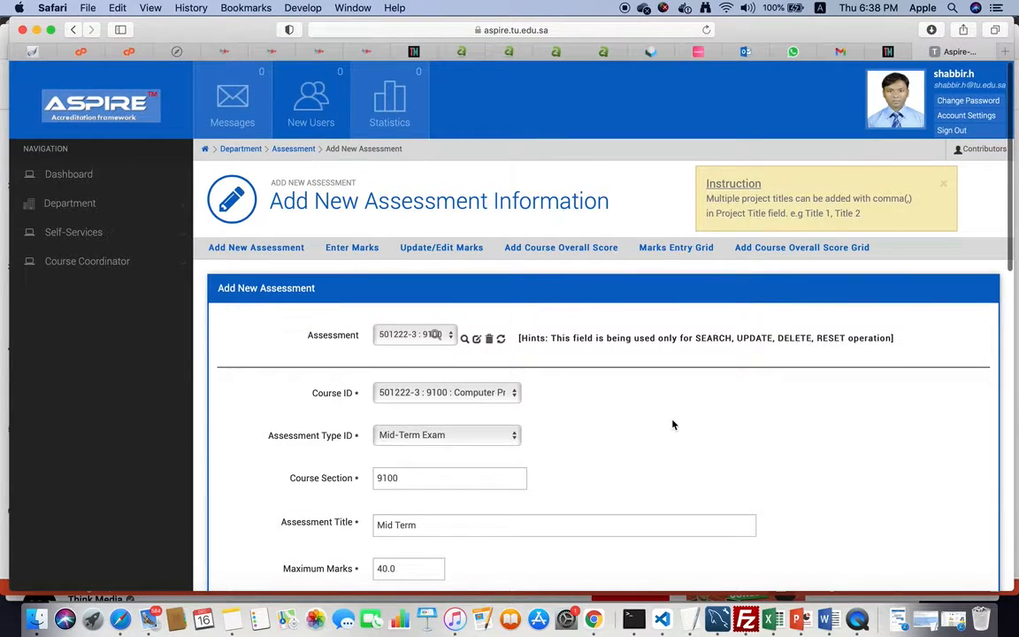
Return to the dashboard, check the Alarm report of each section's assessment status, and close it.
{"action": "left_click", "coordinate": [74, 179]}
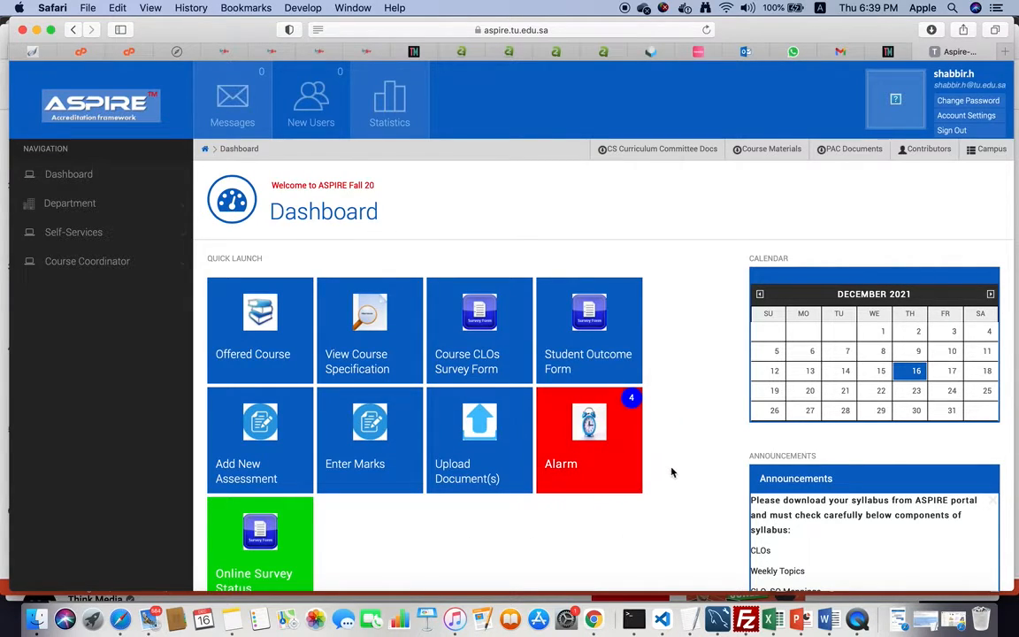
{"action": "left_click", "coordinate": [616, 477]}
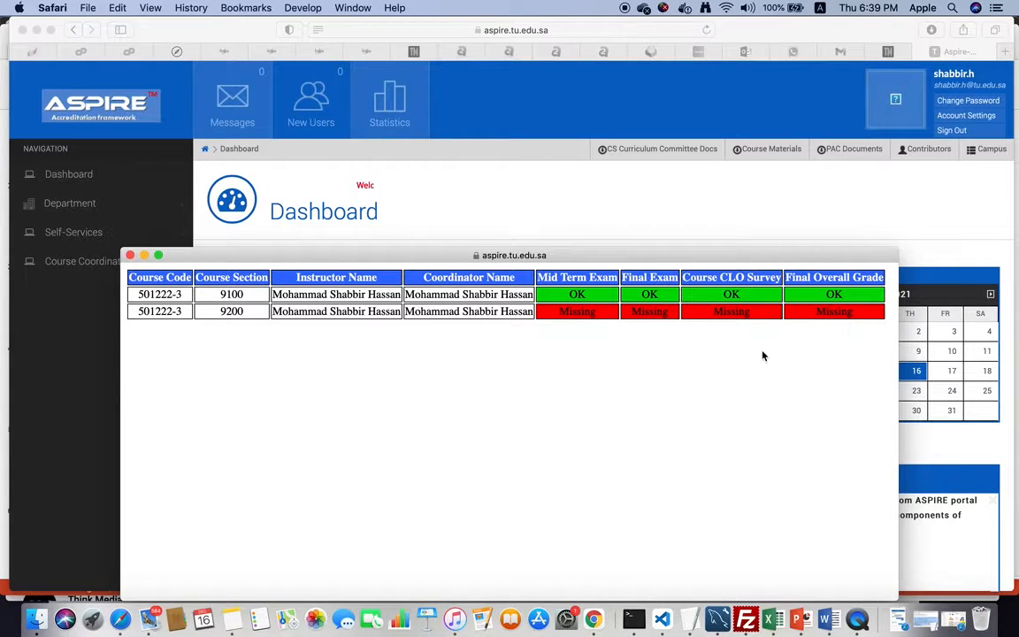
{"action": "left_click", "coordinate": [130, 255]}
{"action": "scroll", "coordinate": [511, 203], "scroll_direction": "down", "scroll_amount": 1}
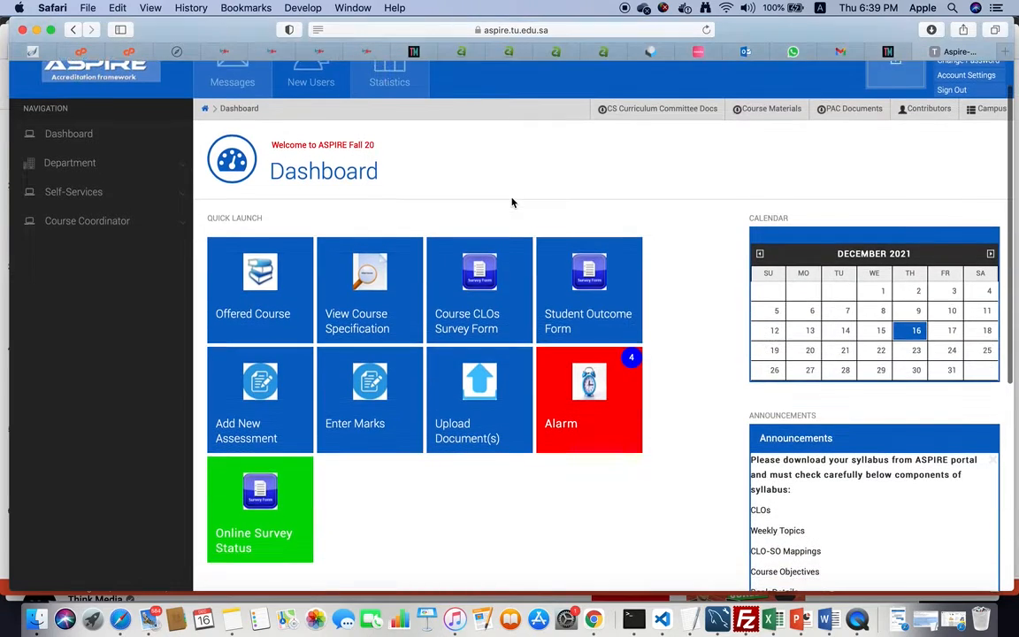
Open the Marks Entry Grid from the marks entry page and view the marks for 501222-3 : 9100 : Mid Term.
{"action": "left_click", "coordinate": [367, 432]}
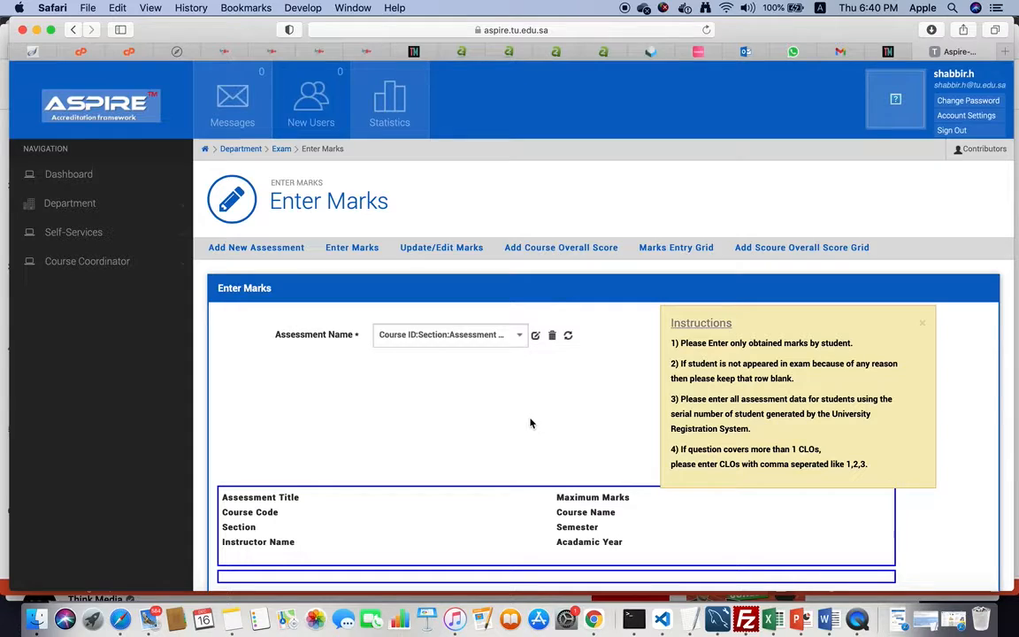
{"action": "left_click", "coordinate": [675, 249]}
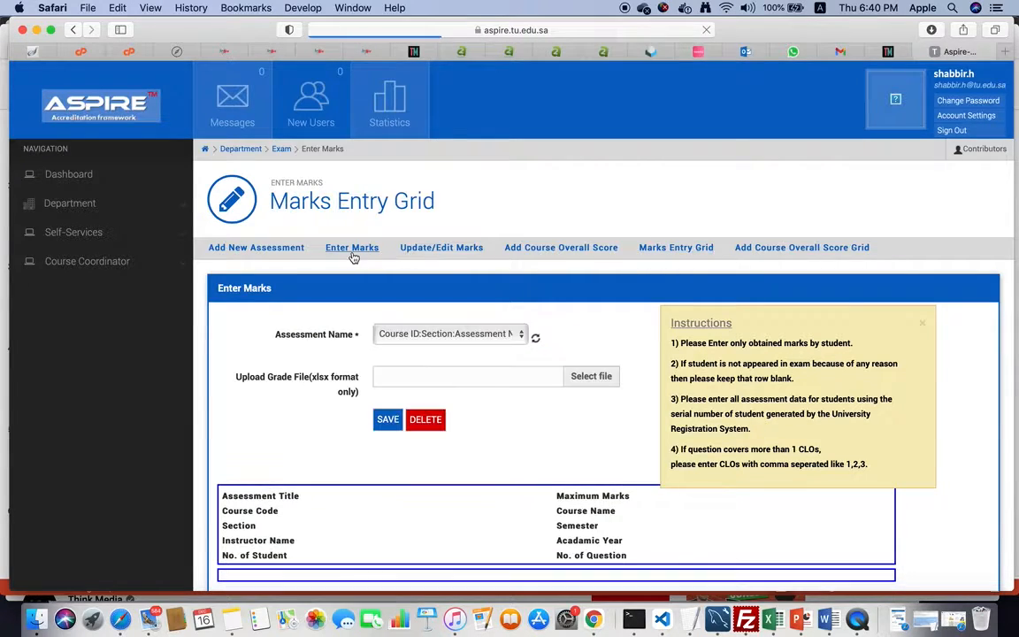
{"action": "scroll", "coordinate": [564, 316], "scroll_direction": "down", "scroll_amount": 2}
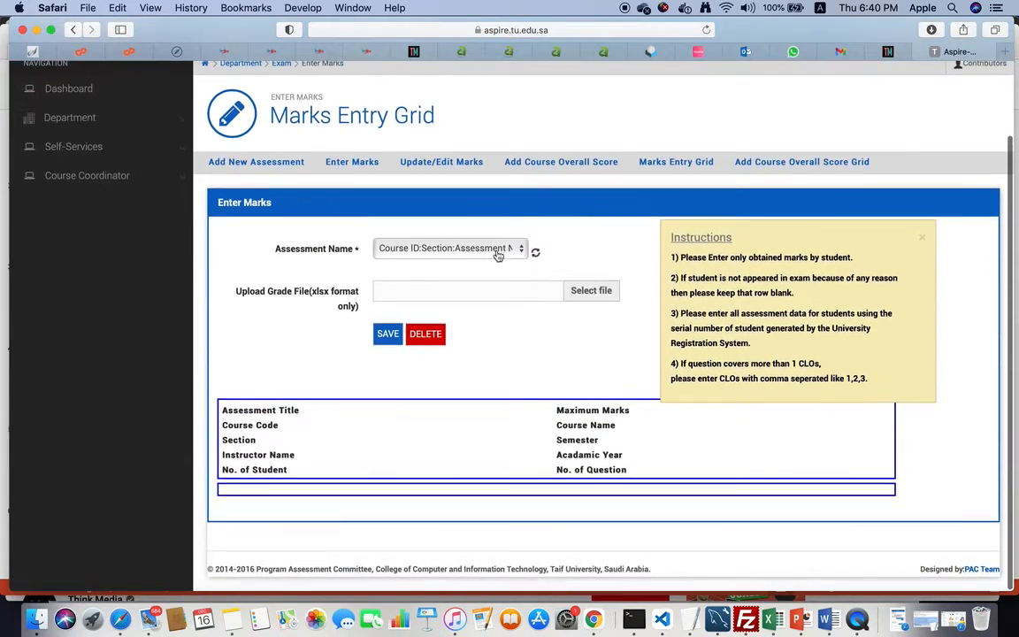
{"action": "left_click", "coordinate": [496, 252]}
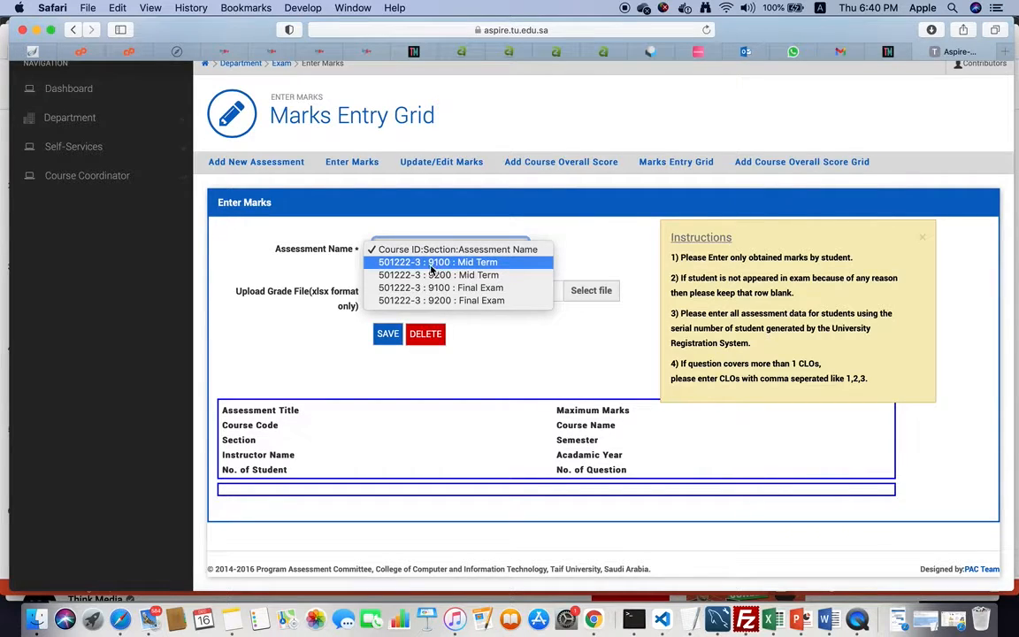
{"action": "left_click", "coordinate": [453, 263]}
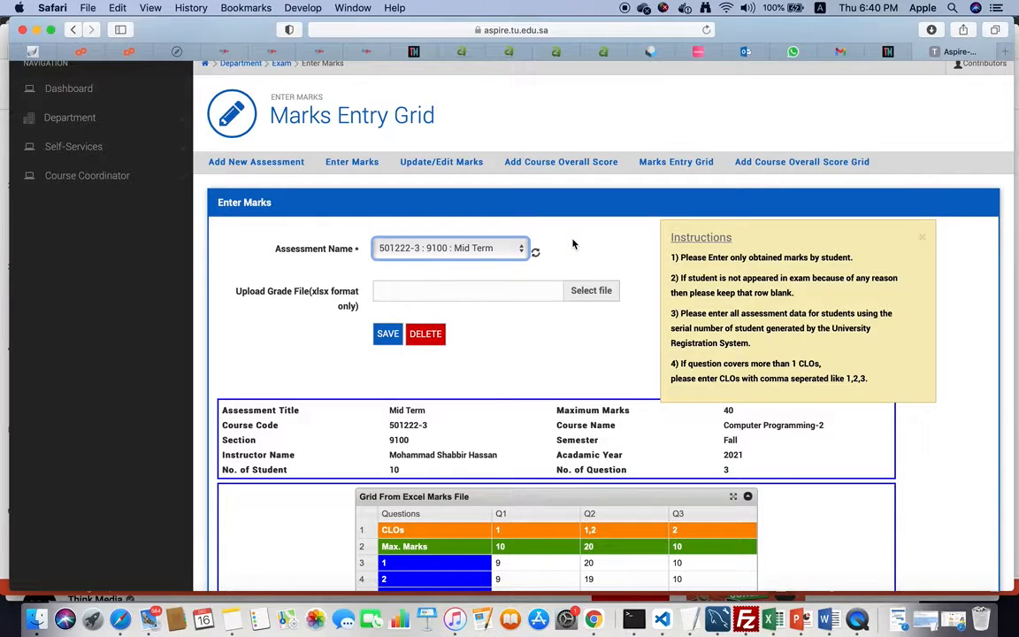
{"action": "scroll", "coordinate": [516, 438], "scroll_direction": "down", "scroll_amount": 5}
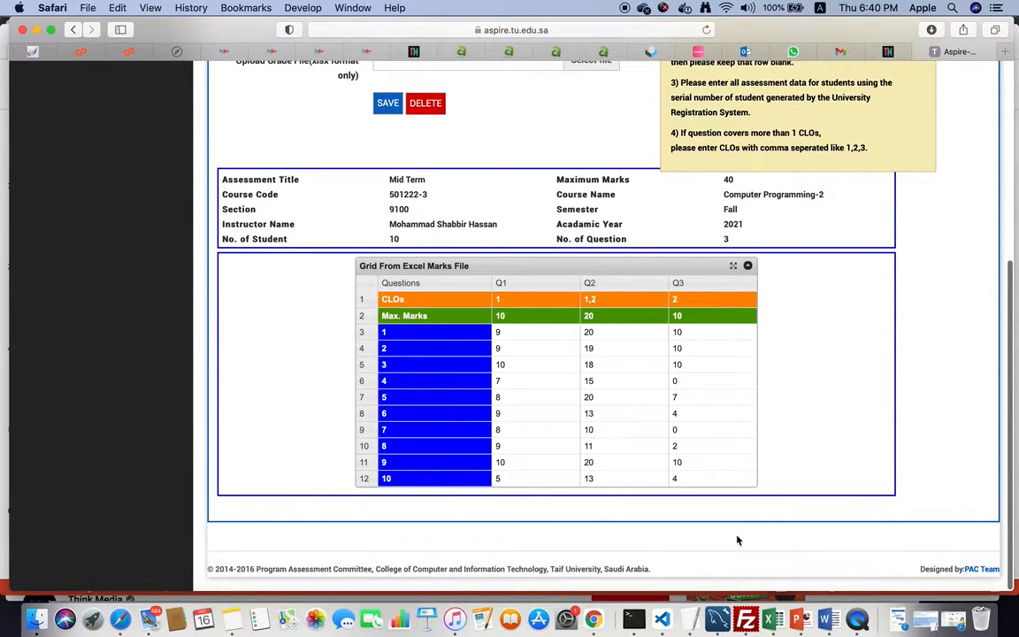
{"action": "scroll", "coordinate": [784, 435], "scroll_direction": "up", "scroll_amount": 4}
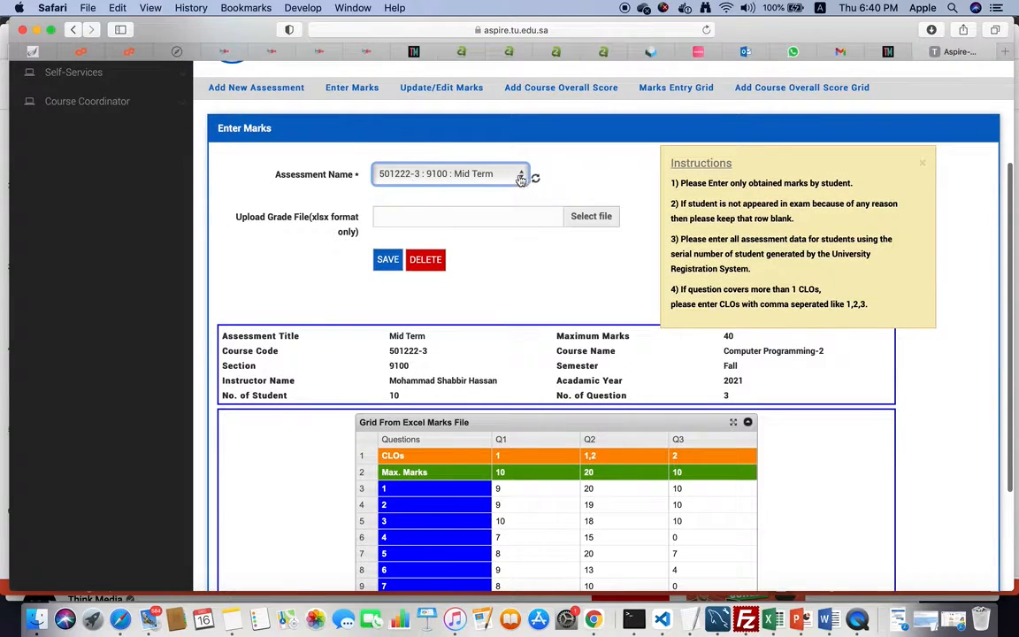
Switch the marks entry assessment to 501222-3 : 9200 : Mid Term.
{"action": "left_click", "coordinate": [519, 174]}
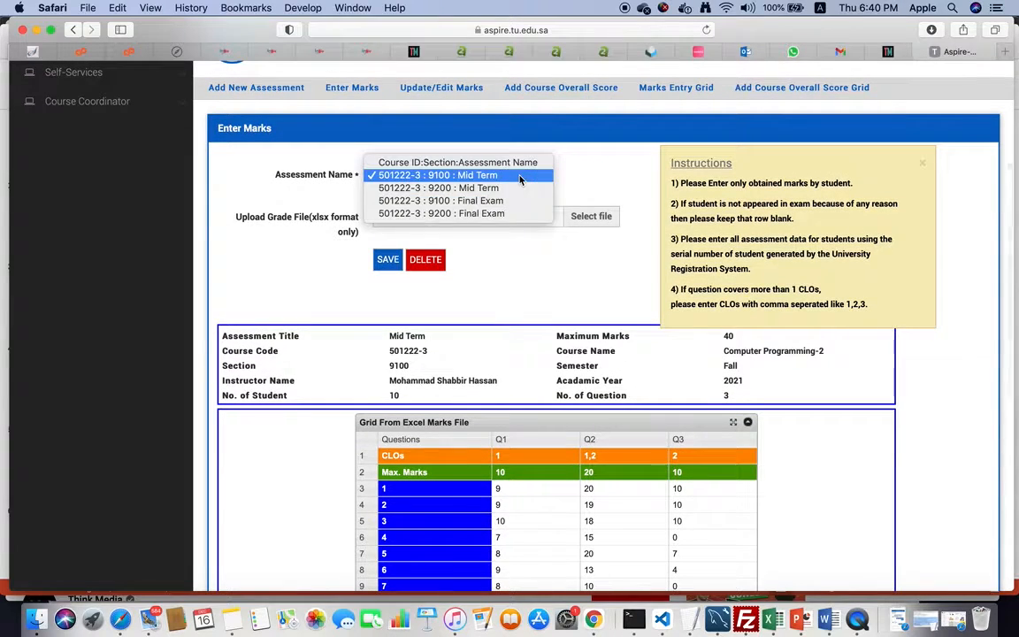
{"action": "left_click", "coordinate": [472, 188]}
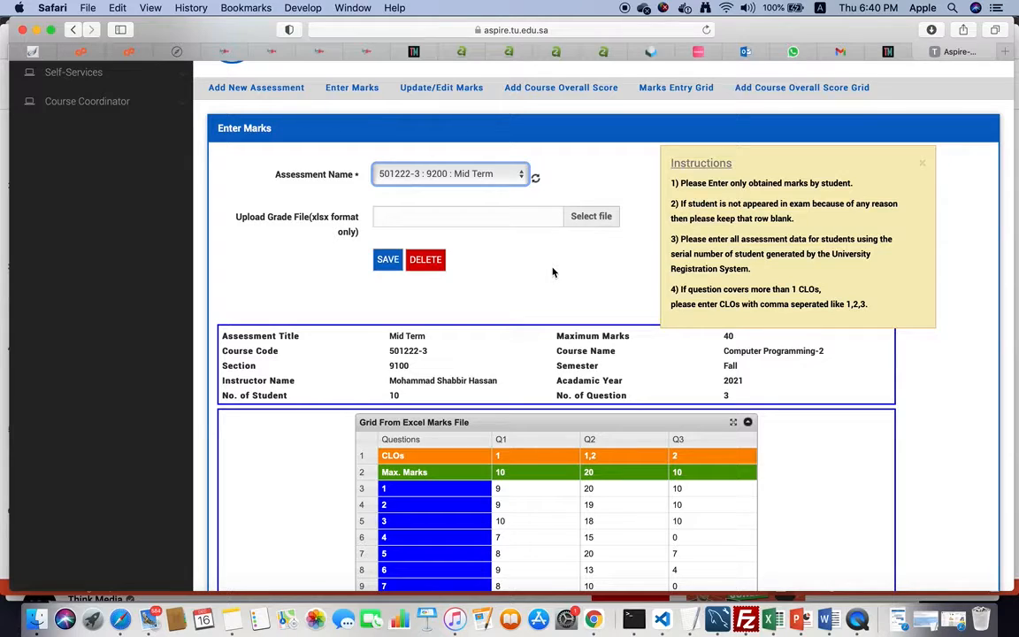
{"action": "scroll", "coordinate": [553, 271], "scroll_direction": "up", "scroll_amount": 2}
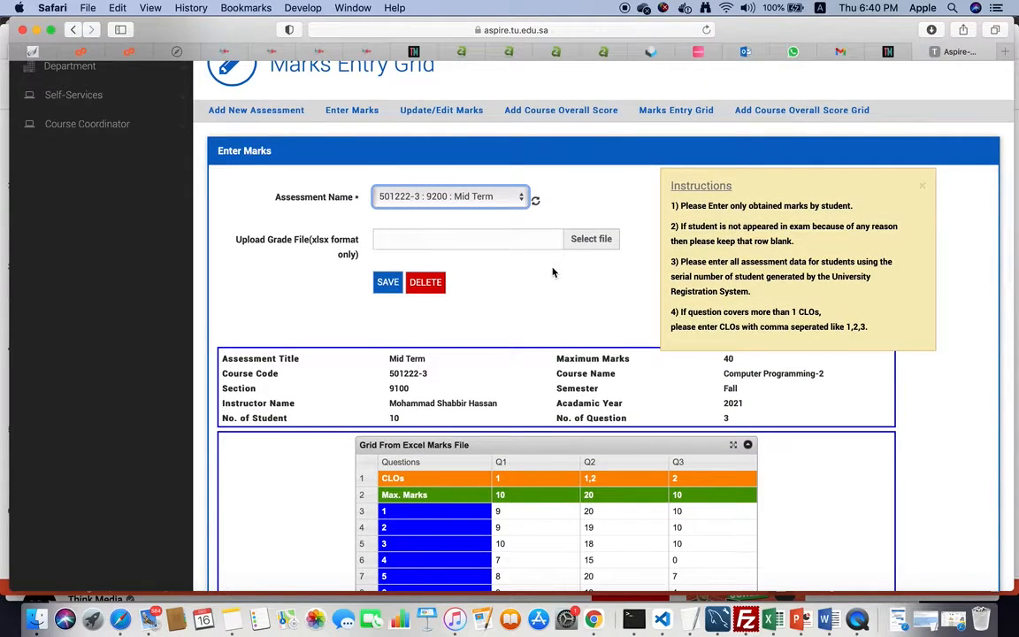
{"action": "scroll", "coordinate": [553, 271], "scroll_direction": "down", "scroll_amount": 3}
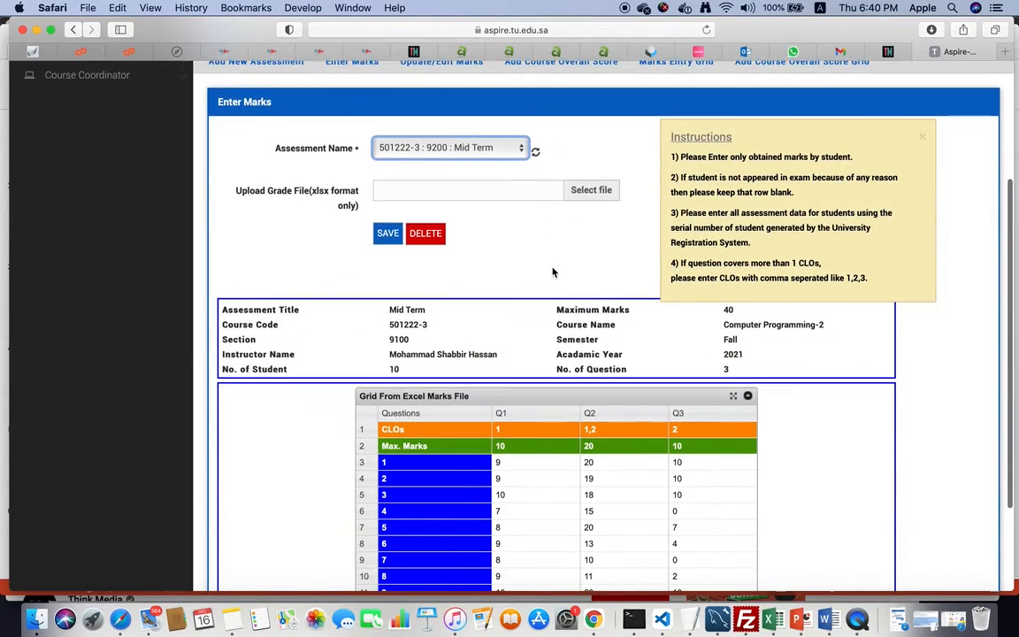
Refresh the assessment list and load 501222-3 : 9200 : Mid Term to bring up its blank marks grid.
{"action": "scroll", "coordinate": [552, 271], "scroll_direction": "up", "scroll_amount": 3}
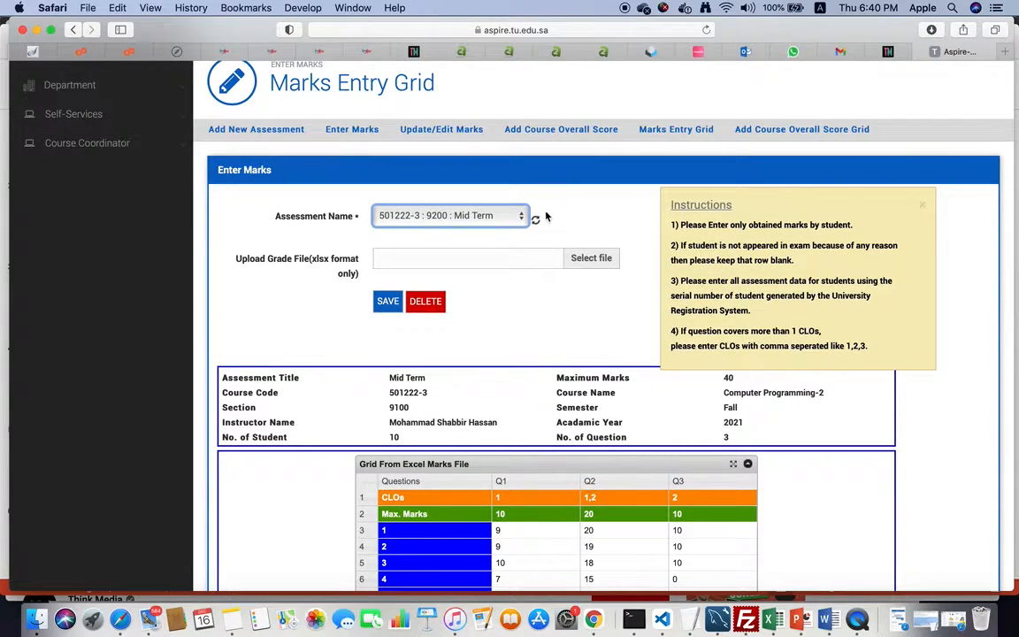
{"action": "left_click", "coordinate": [536, 223]}
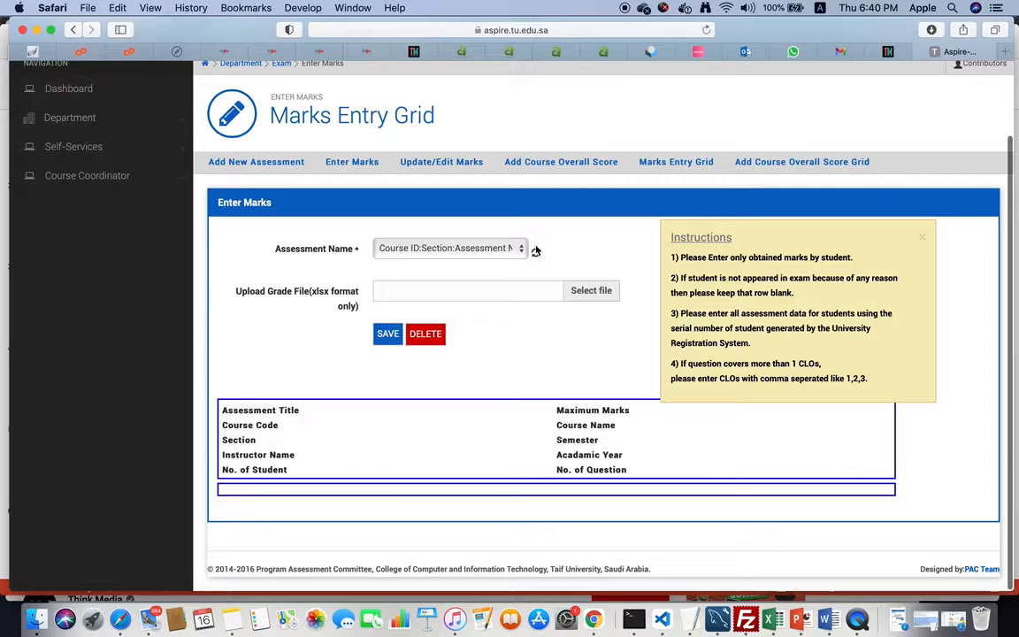
{"action": "left_click", "coordinate": [499, 249]}
{"action": "left_click", "coordinate": [489, 275]}
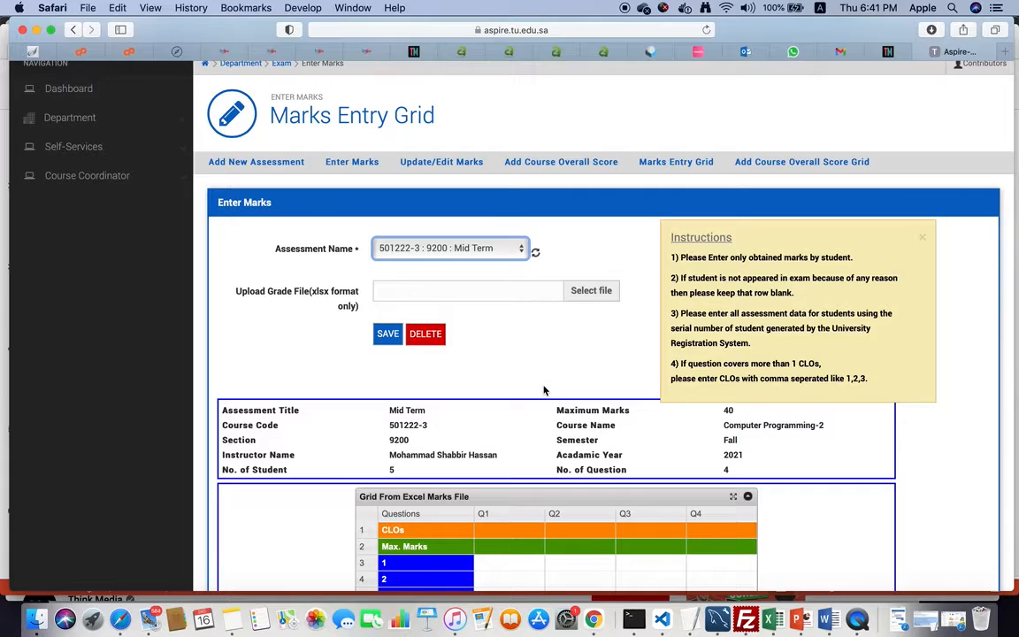
{"action": "scroll", "coordinate": [546, 391], "scroll_direction": "down", "scroll_amount": 3}
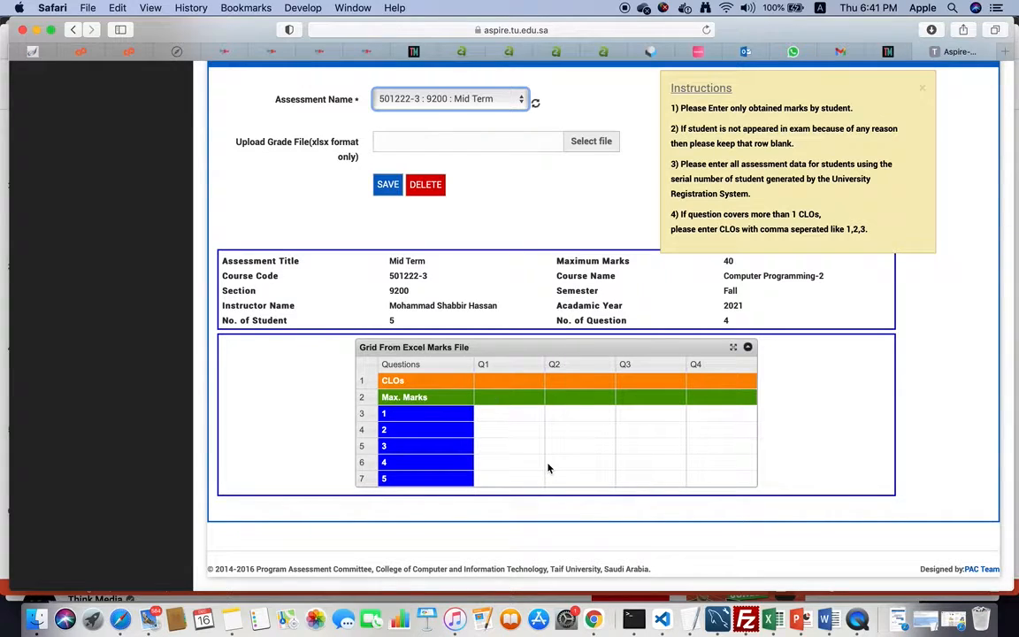
Enter the CLOs in the marks grid: 1,2 for Q1, 2 for Q2, 2 for Q3 and 3 for Q4.
{"action": "left_click", "coordinate": [501, 382]}
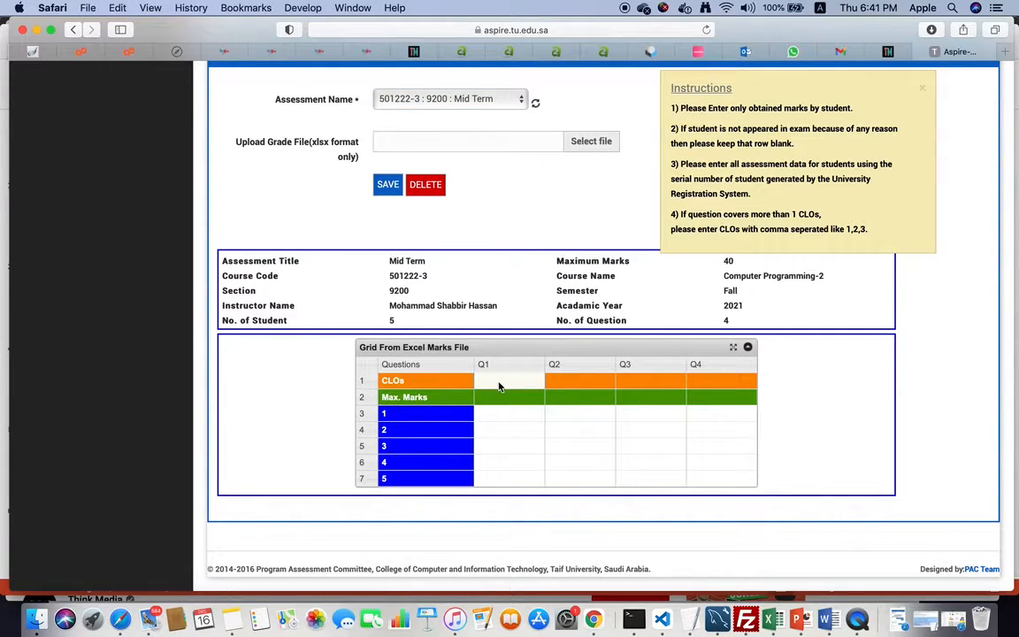
{"action": "left_click", "coordinate": [501, 399]}
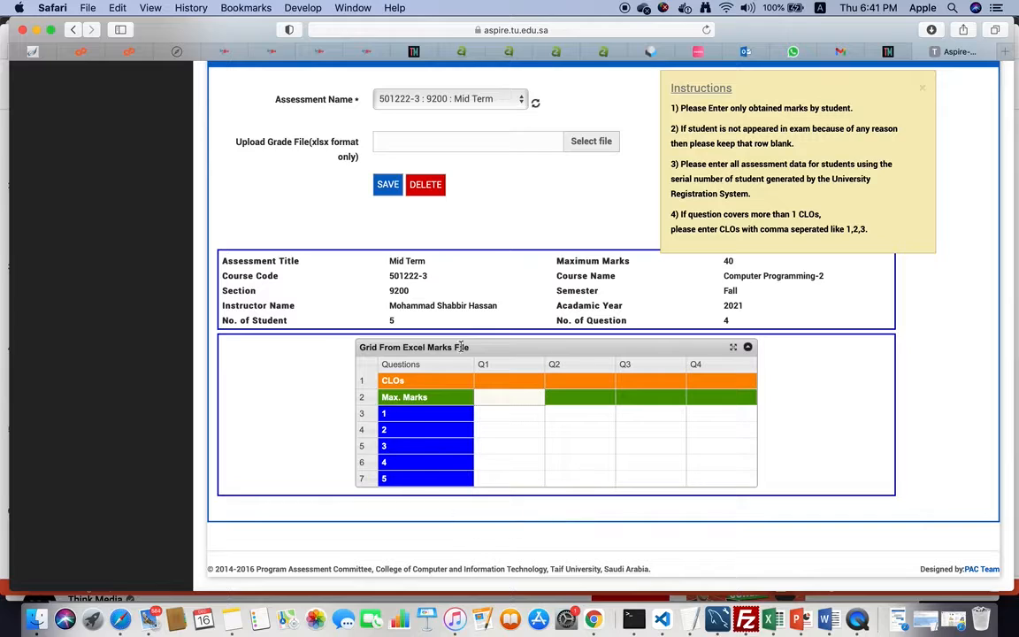
{"action": "left_click", "coordinate": [493, 385]}
{"action": "type", "text": "1"}
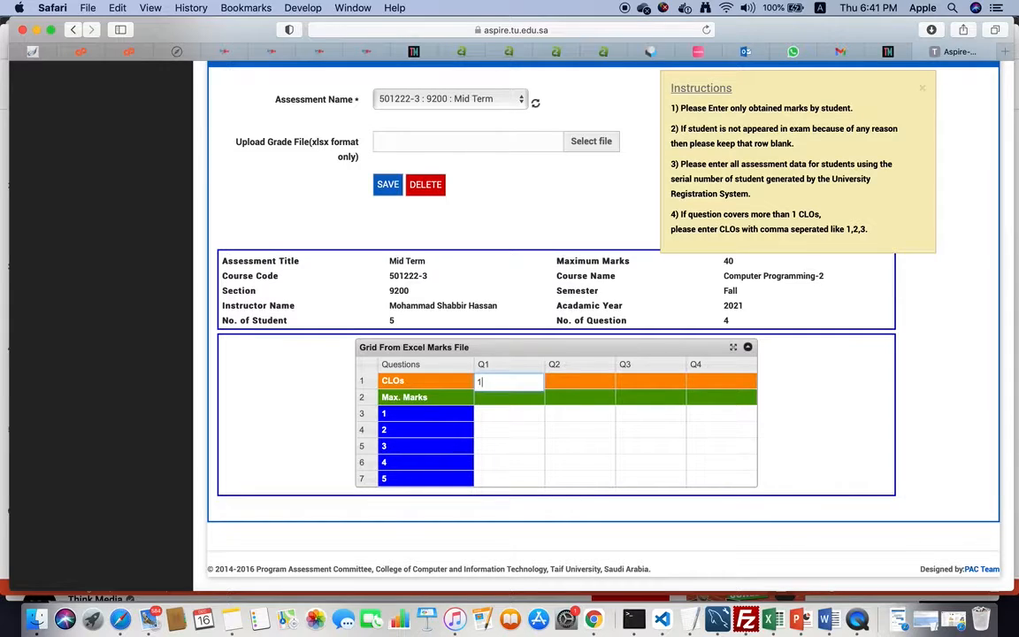
{"action": "type", "text": ",2"}
{"action": "left_click", "coordinate": [589, 382]}
{"action": "type", "text": "2"}
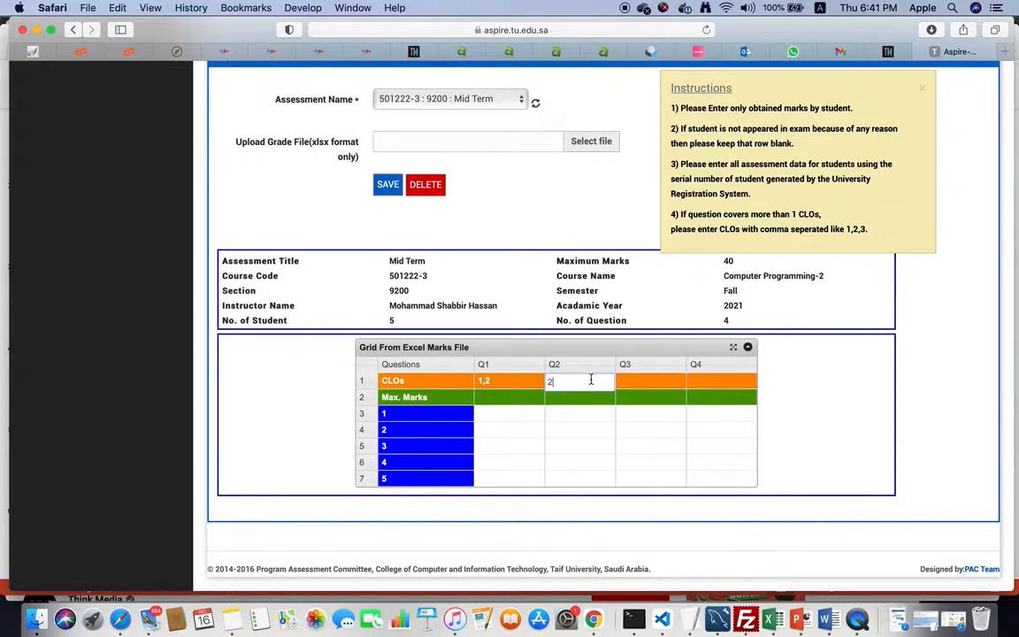
{"action": "left_click", "coordinate": [655, 386]}
{"action": "type", "text": "2"}
{"action": "left_click", "coordinate": [712, 383]}
{"action": "type", "text": "3"}
{"action": "left_click", "coordinate": [526, 400]}
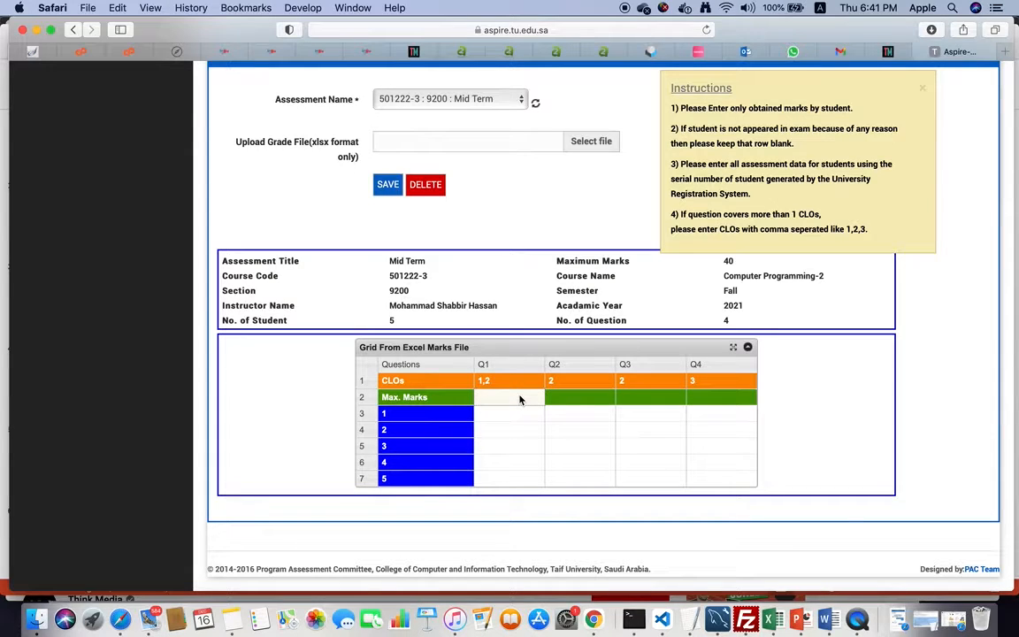
Switch to Excel and open the recent workbook demoGradeFile beside the marks grid.
{"action": "left_click", "coordinate": [774, 616]}
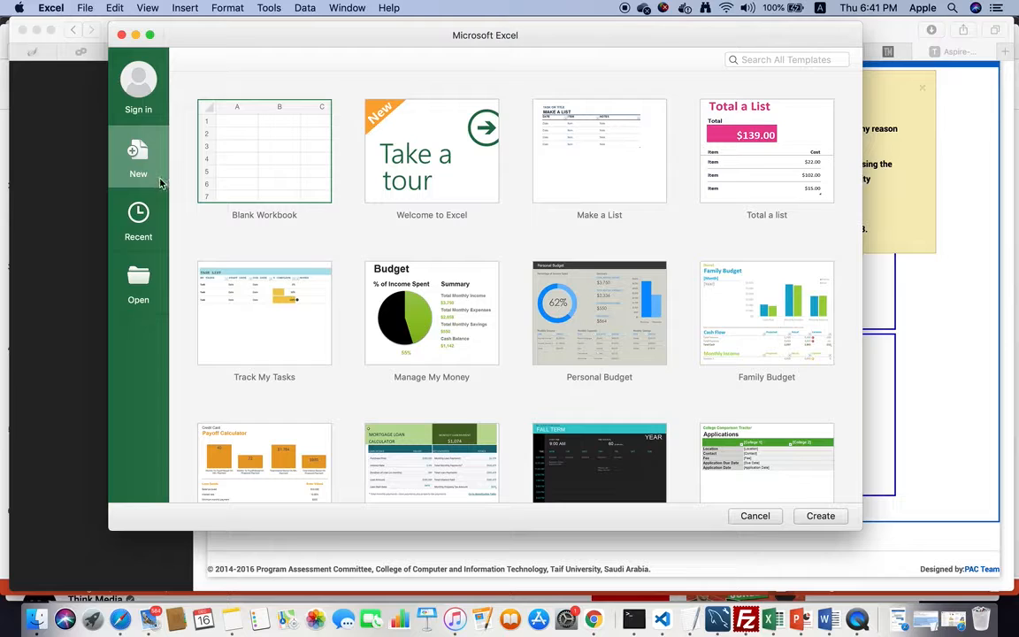
{"action": "left_click", "coordinate": [138, 225]}
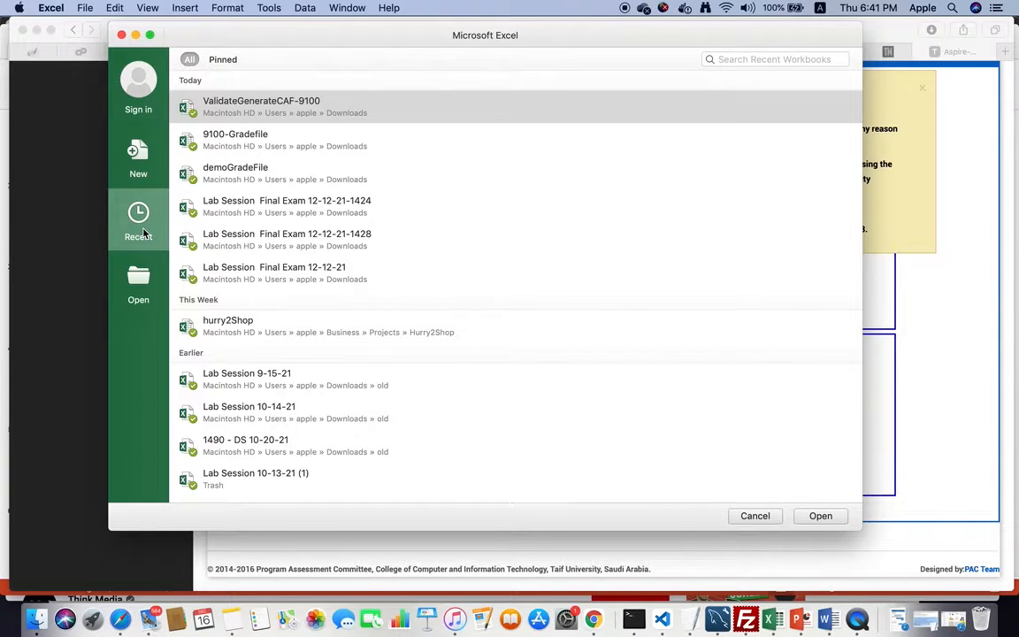
{"action": "double_click", "coordinate": [250, 174]}
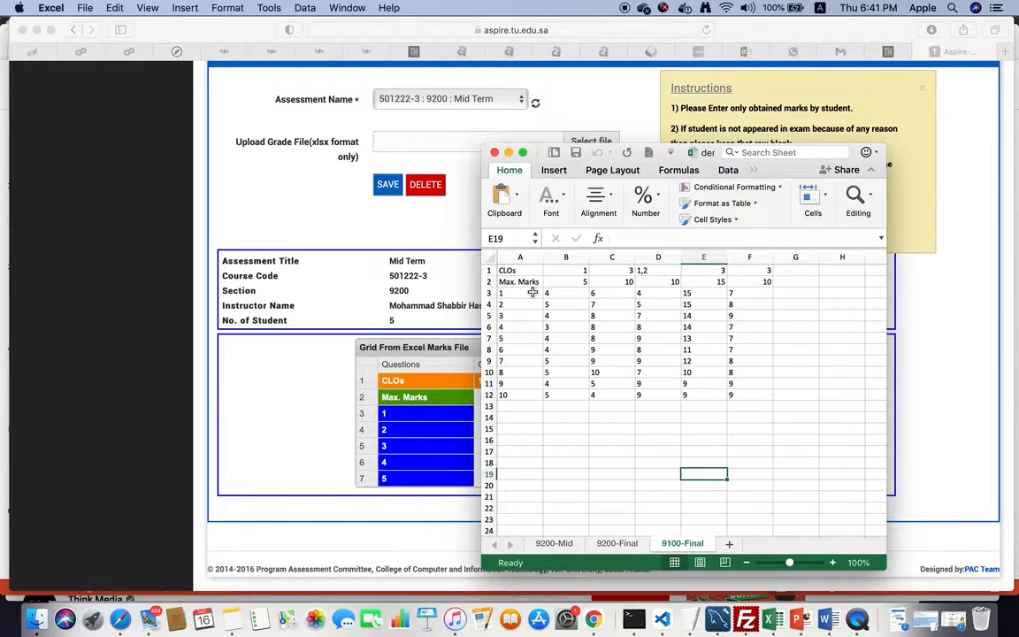
{"action": "left_click", "coordinate": [266, 394]}
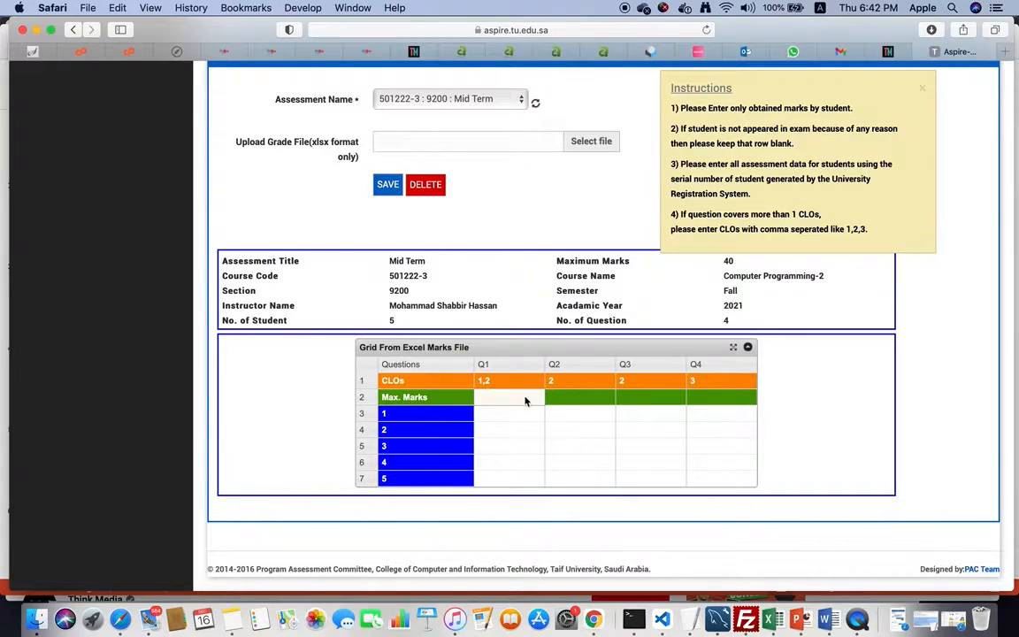
{"action": "key", "text": "super+Tab"}
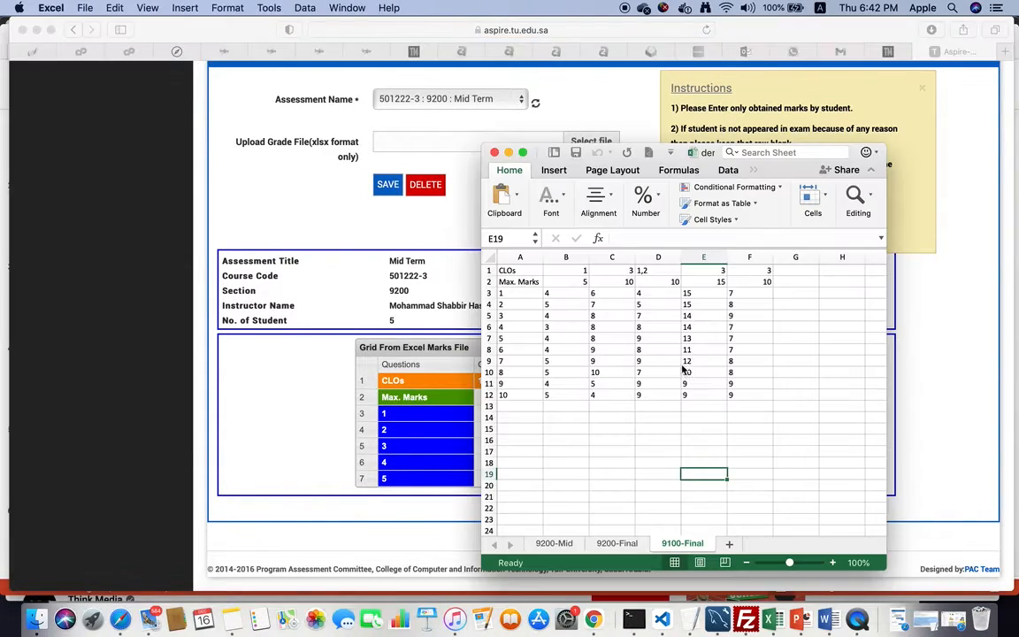
Copy the CLOs, maximum marks and ten students' marks in B1:E12 of the 9100-Final sheet.
{"action": "left_click", "coordinate": [569, 274]}
{"action": "key", "text": "Right"}
{"action": "key", "text": "Right"}
{"action": "key", "text": "Right"}
{"action": "key", "text": "Left"}
{"action": "key", "text": "Left"}
{"action": "key", "text": "Left"}
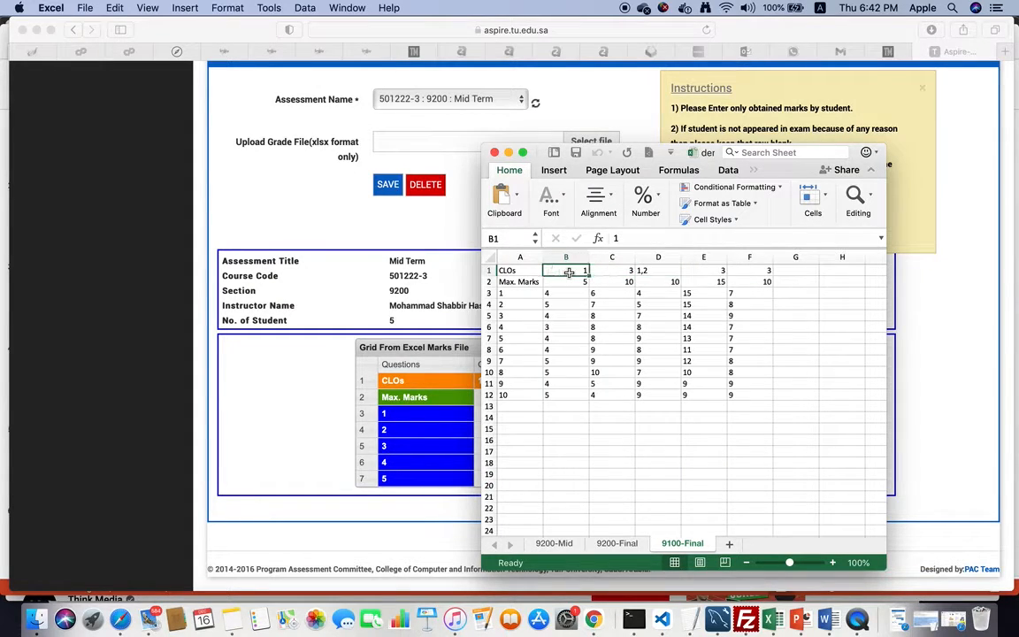
{"action": "key", "text": "shift+Right"}
{"action": "key", "text": "shift+Right"}
{"action": "key", "text": "shift+Right"}
{"action": "key", "text": "shift+Down"}
{"action": "key", "text": "shift+Down"}
{"action": "key", "text": "shift+Down"}
{"action": "key", "text": "shift+Down"}
{"action": "key", "text": "shift+Down"}
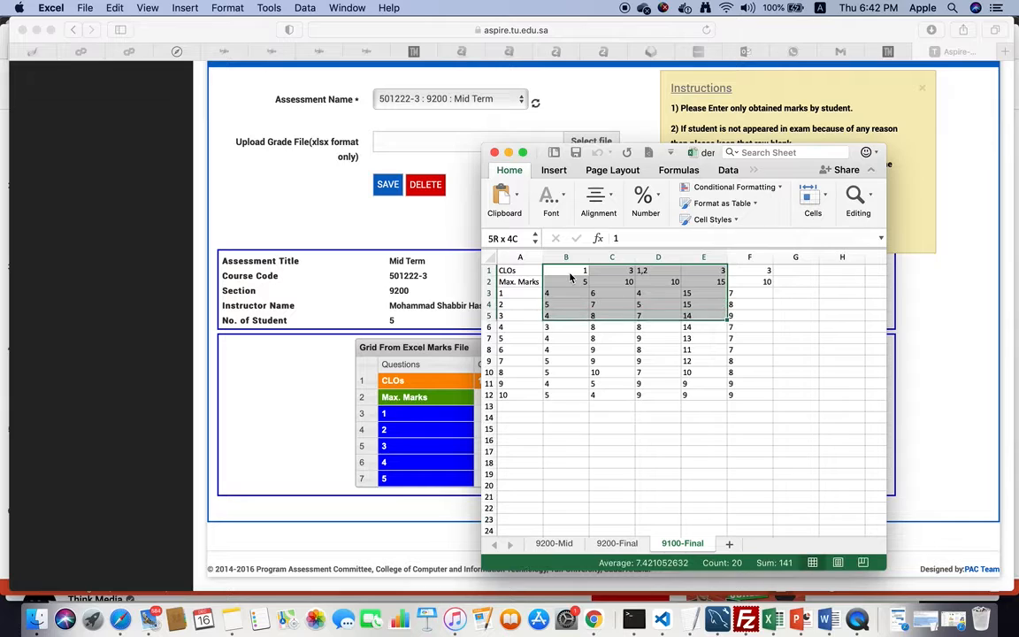
{"action": "key", "text": "shift+Down"}
{"action": "key", "text": "shift+Down"}
{"action": "key", "text": "shift+Down"}
{"action": "key", "text": "shift+Down"}
{"action": "key", "text": "shift+Down"}
{"action": "key", "text": "shift+Down"}
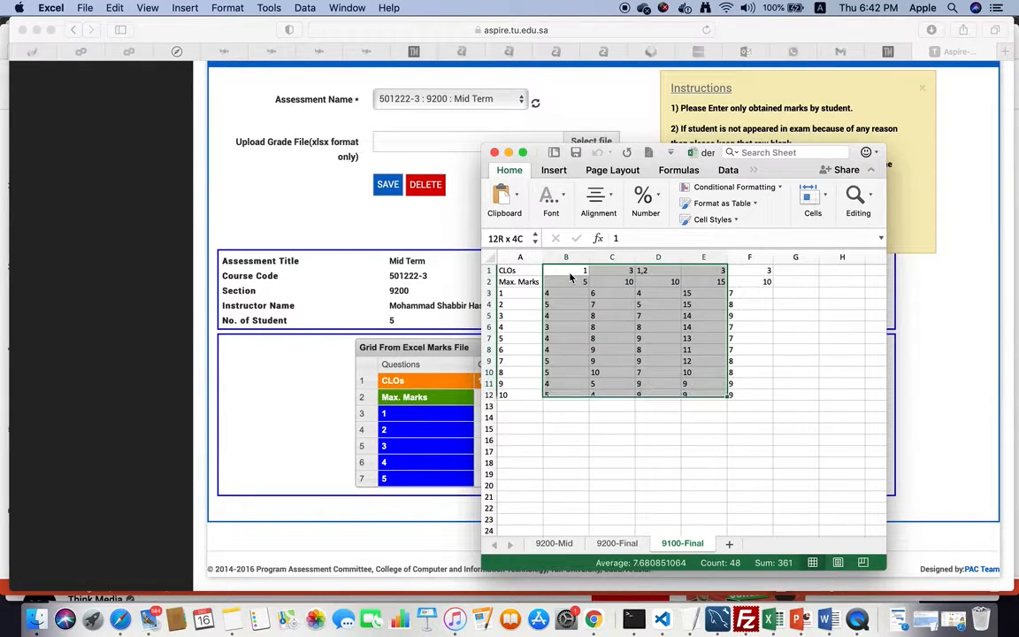
{"action": "key", "text": "super+c"}
Paste the copied block into the portal's marks grid from the Q1 CLOs cell and compare it with the Excel sheet.
{"action": "key", "text": "super+Tab"}
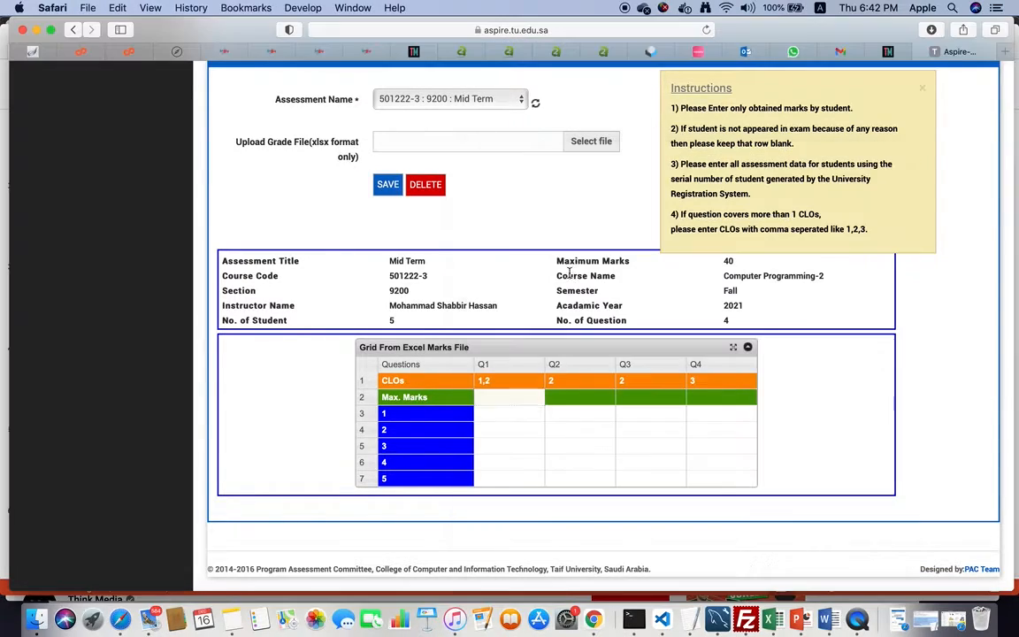
{"action": "left_click", "coordinate": [497, 386]}
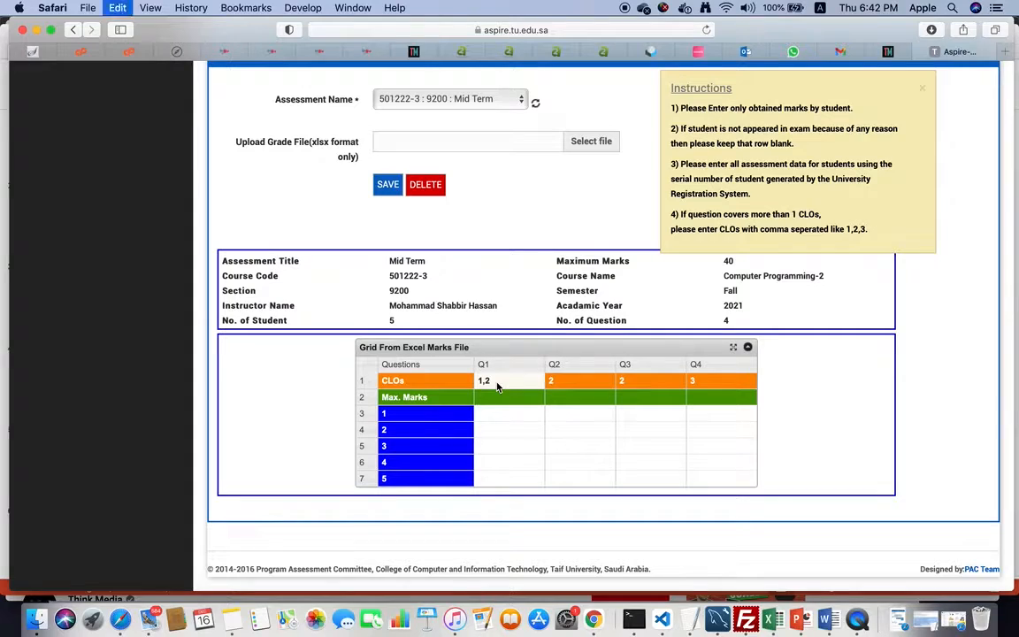
{"action": "key", "text": "super+v"}
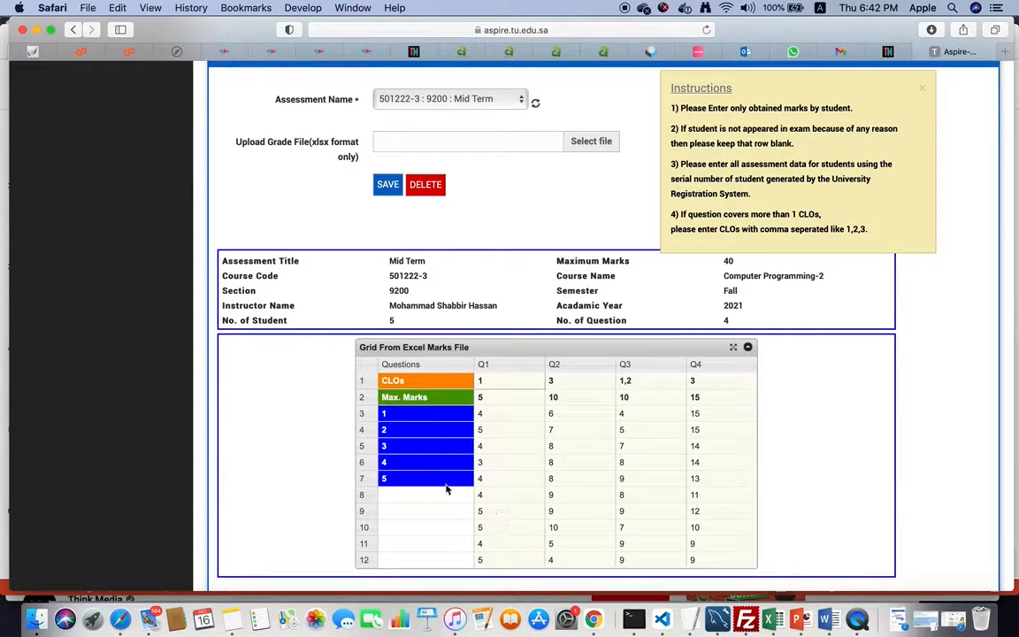
{"action": "key", "text": "super+Tab"}
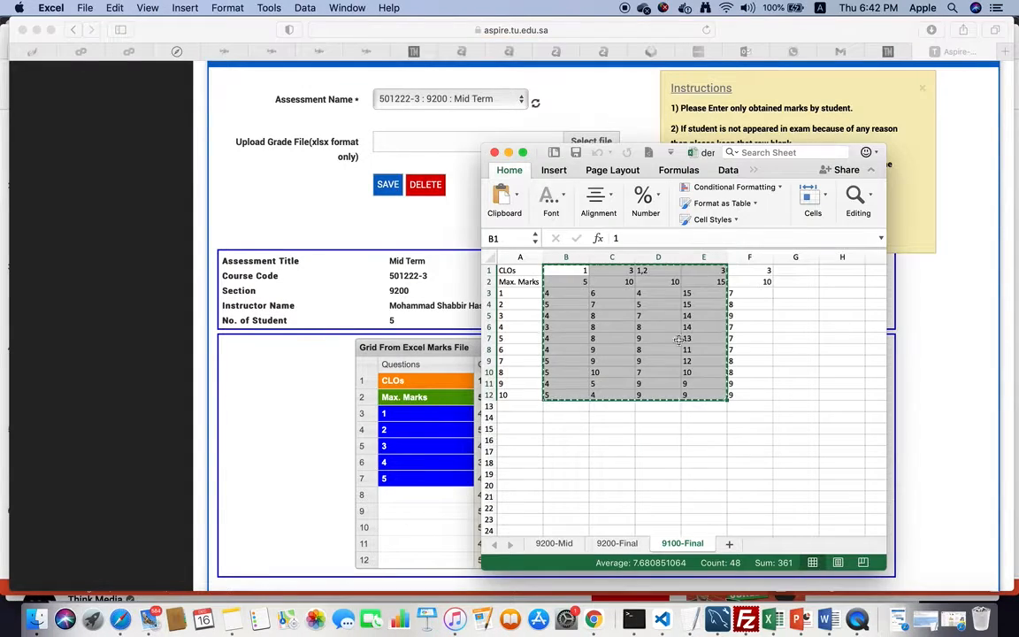
{"action": "left_click", "coordinate": [414, 505]}
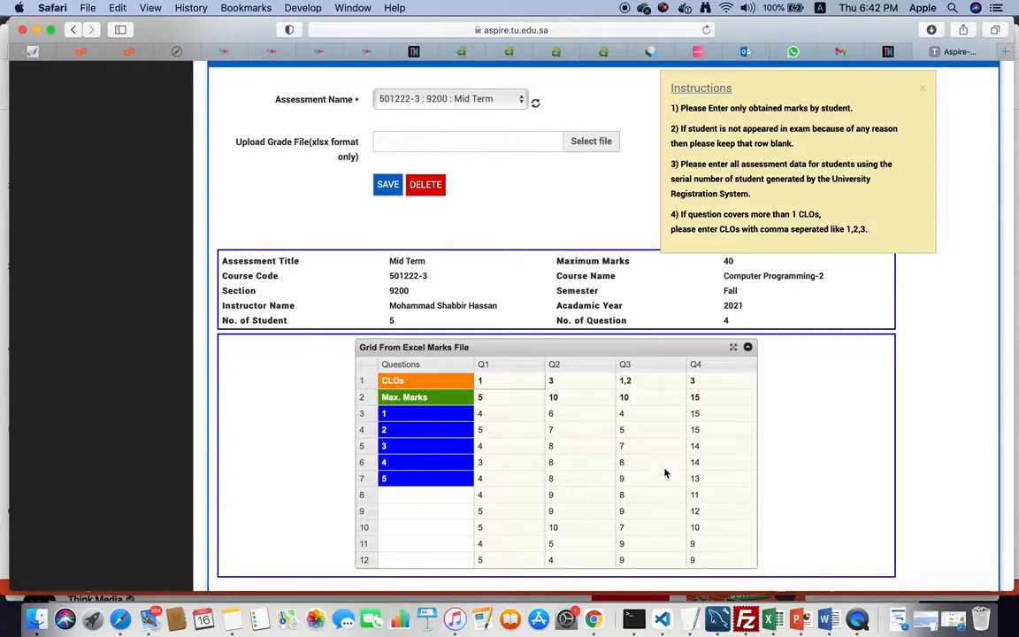
Discard the unsaved pasted marks by refreshing the assessment list and reloading 501222-3 : 9200 : Mid Term.
{"action": "left_click", "coordinate": [536, 104]}
{"action": "left_click", "coordinate": [515, 251]}
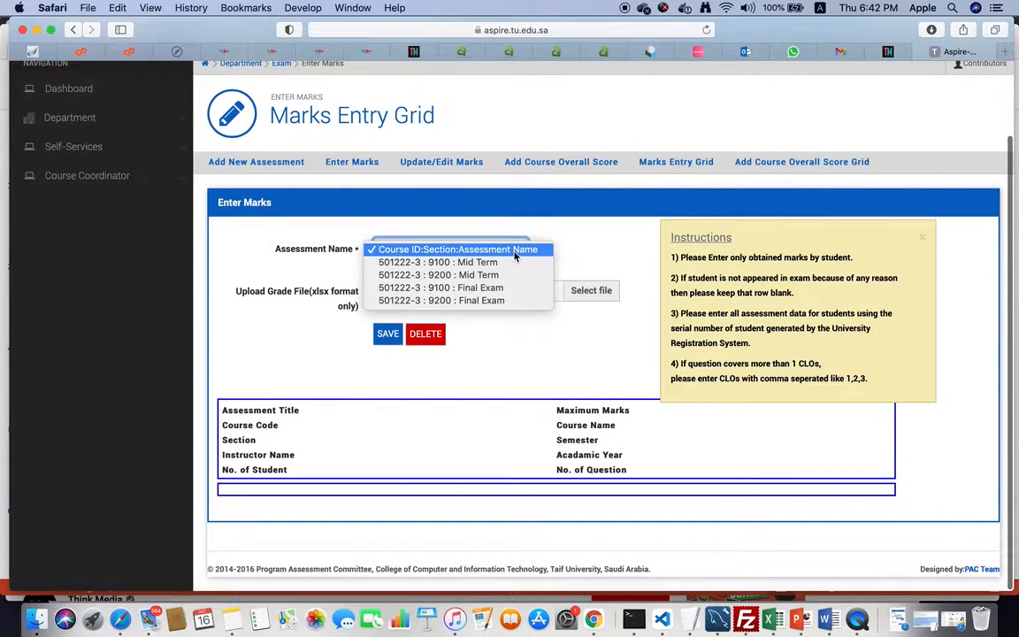
{"action": "left_click", "coordinate": [477, 275]}
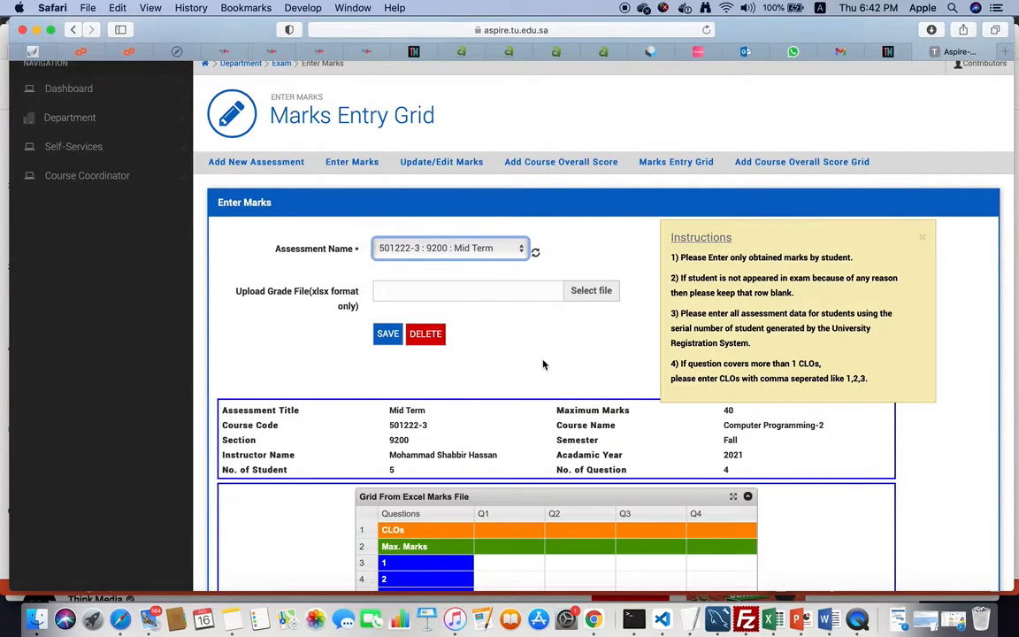
{"action": "scroll", "coordinate": [543, 364], "scroll_direction": "down", "scroll_amount": 3}
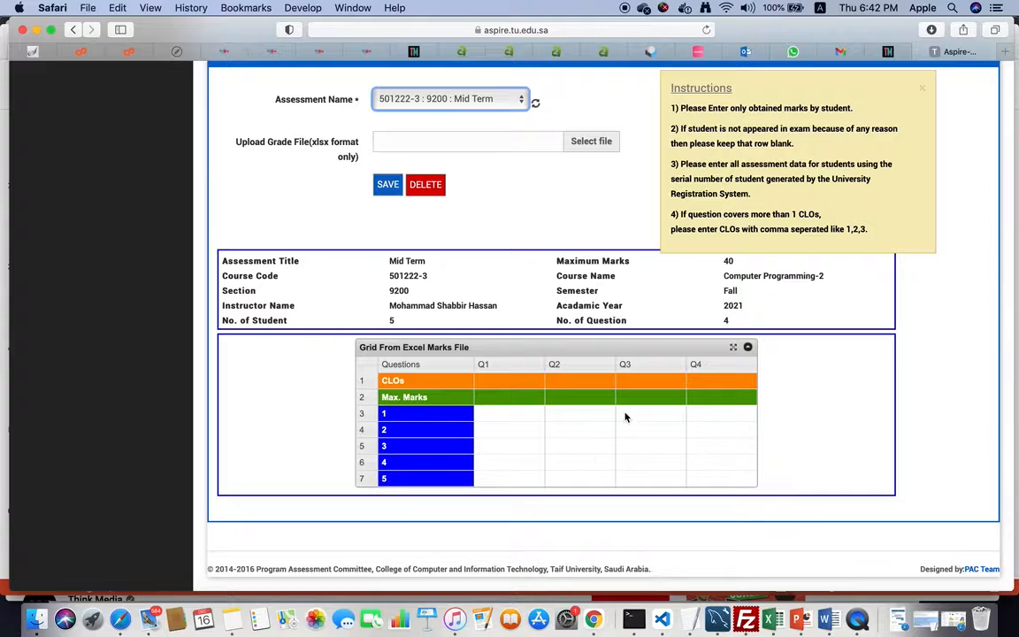
In Excel, copy only B1:E7 of the 9100-Final sheet, covering the CLOs, maximum marks and five students' marks.
{"action": "key", "text": "super+Tab"}
{"action": "left_click_drag", "start_coordinate": [561, 272], "coordinate": [712, 341]}
{"action": "left_click_drag", "start_coordinate": [862, 152], "coordinate": [536, 155]}
{"action": "left_click_drag", "start_coordinate": [968, 329], "coordinate": [960, 287]}
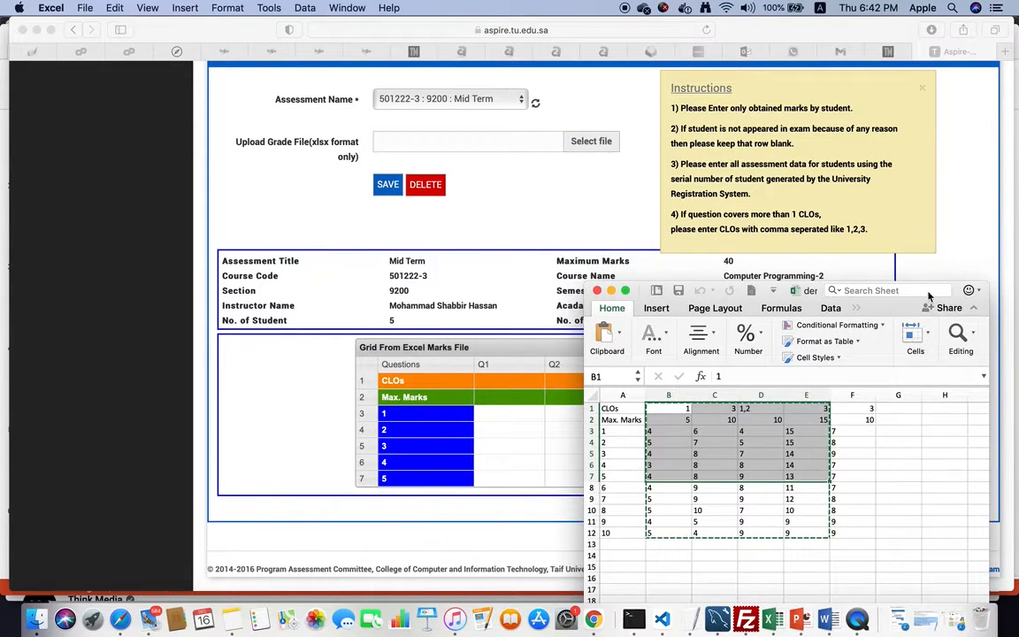
{"action": "left_click_drag", "start_coordinate": [958, 289], "coordinate": [851, 208]}
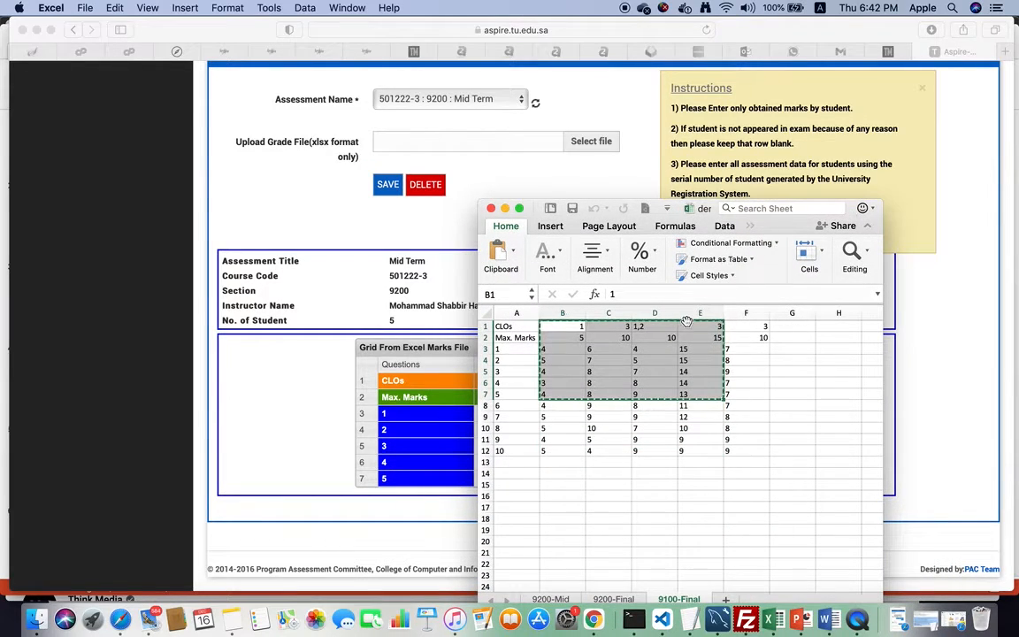
Back in Safari, paste the copied block into the marks grid from the Q1 CLOs cell and save the marks.
{"action": "key", "text": "super+Tab"}
{"action": "left_click", "coordinate": [491, 381]}
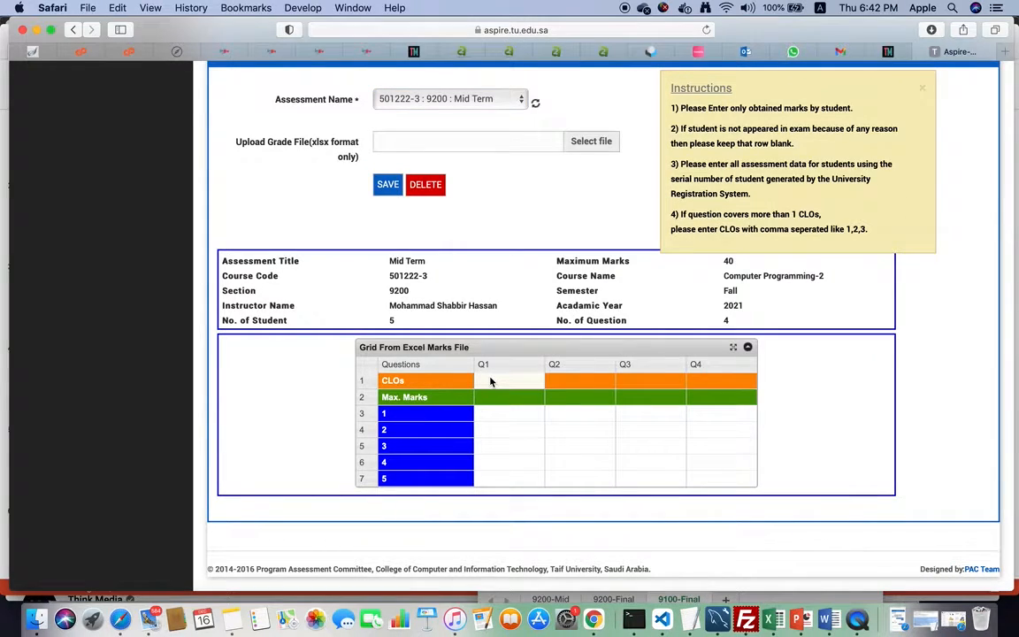
{"action": "key", "text": "super+v"}
{"action": "left_click", "coordinate": [695, 430]}
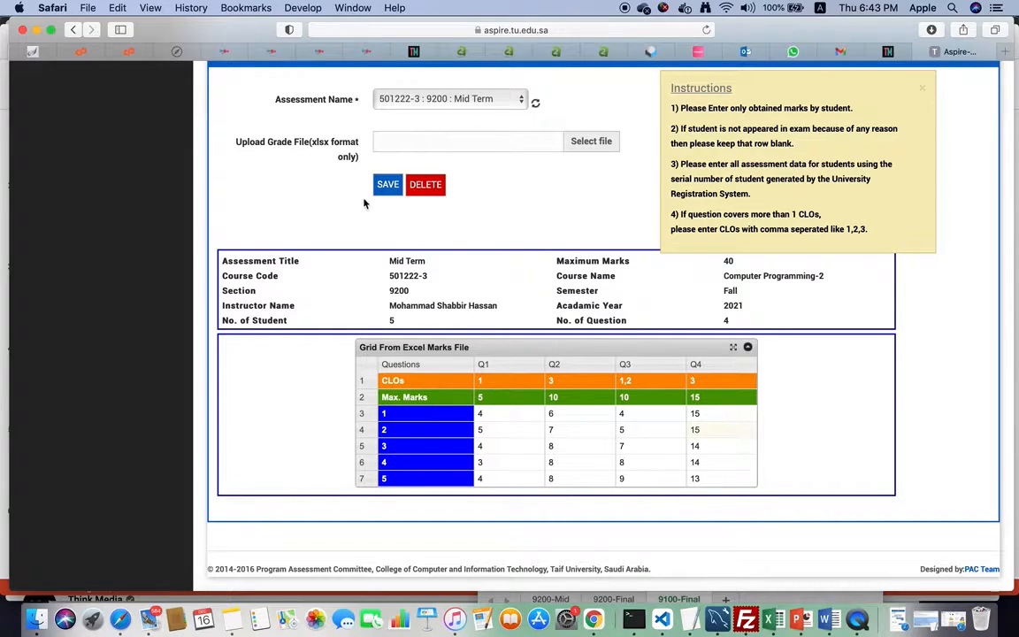
{"action": "left_click", "coordinate": [386, 191]}
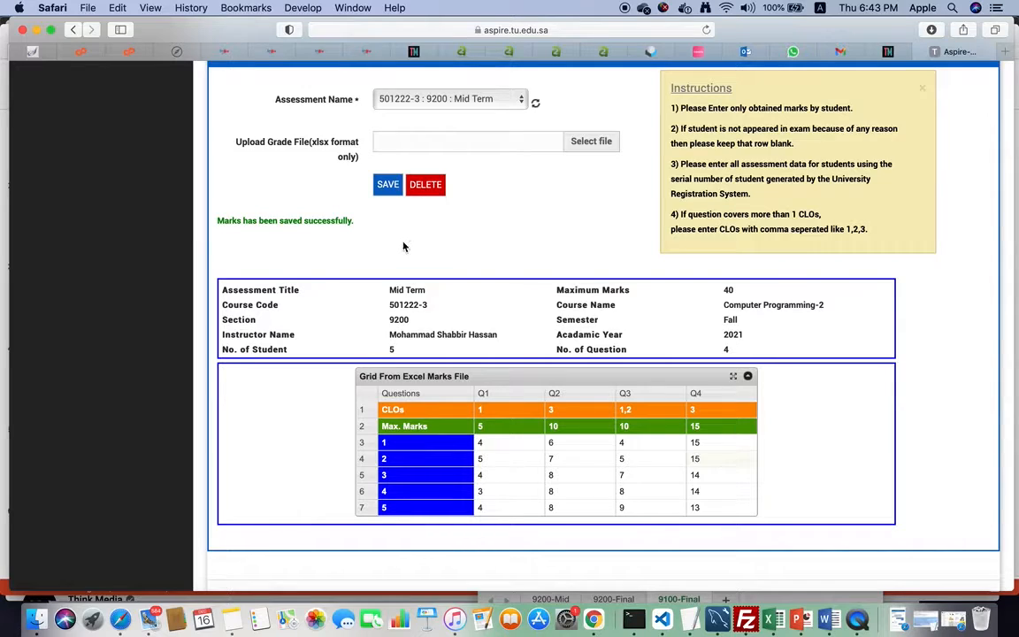
Load the 501222-3 : 9200 : Final Exam assessment and select the Q1 CLOs cell in its marks grid.
{"action": "scroll", "coordinate": [443, 217], "scroll_direction": "up", "scroll_amount": 2}
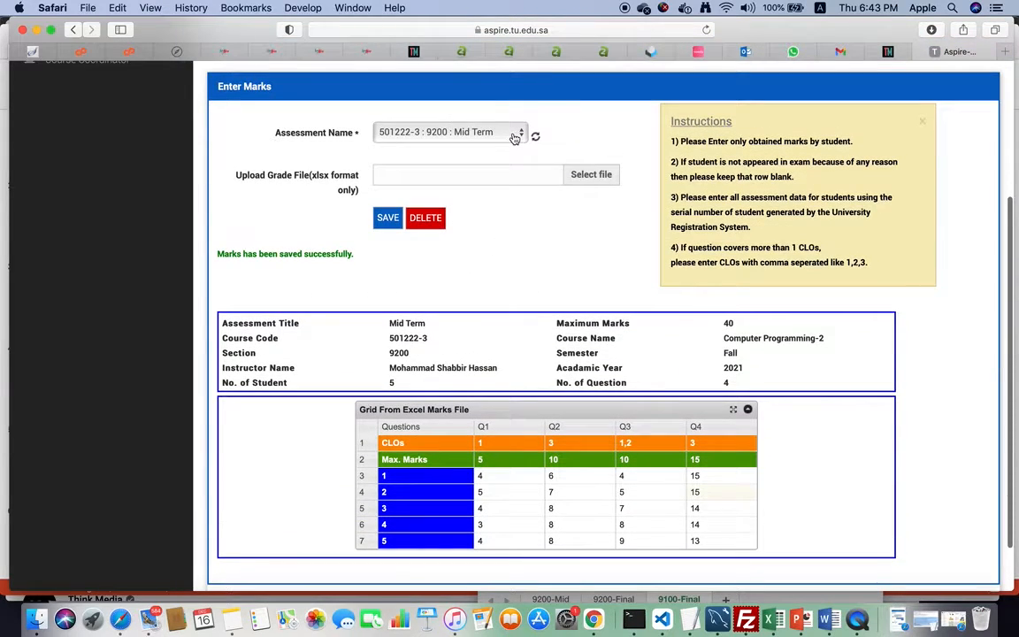
{"action": "left_click", "coordinate": [463, 132]}
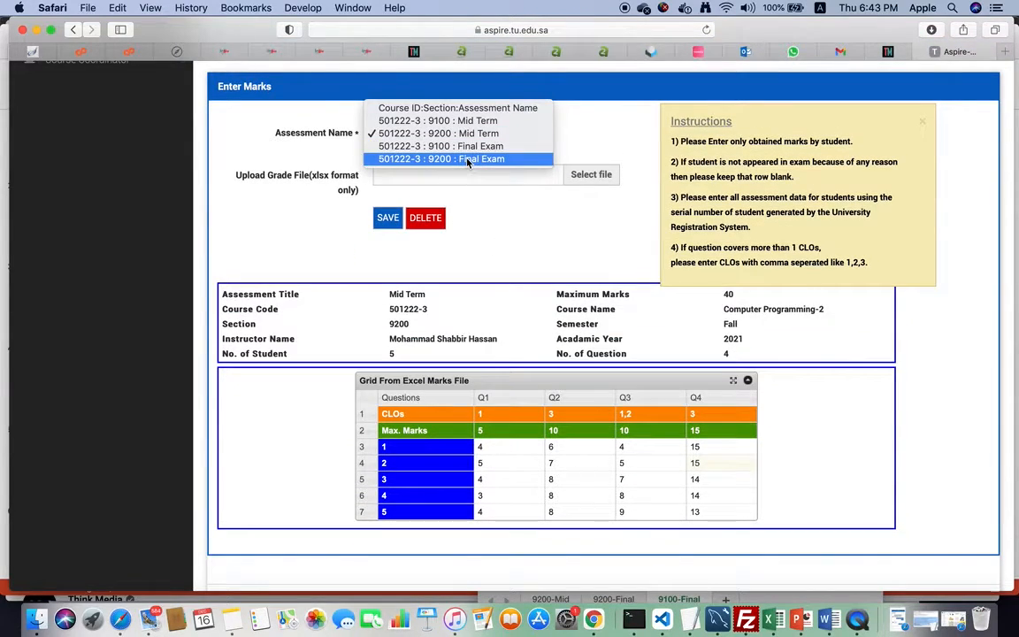
{"action": "left_click", "coordinate": [467, 159]}
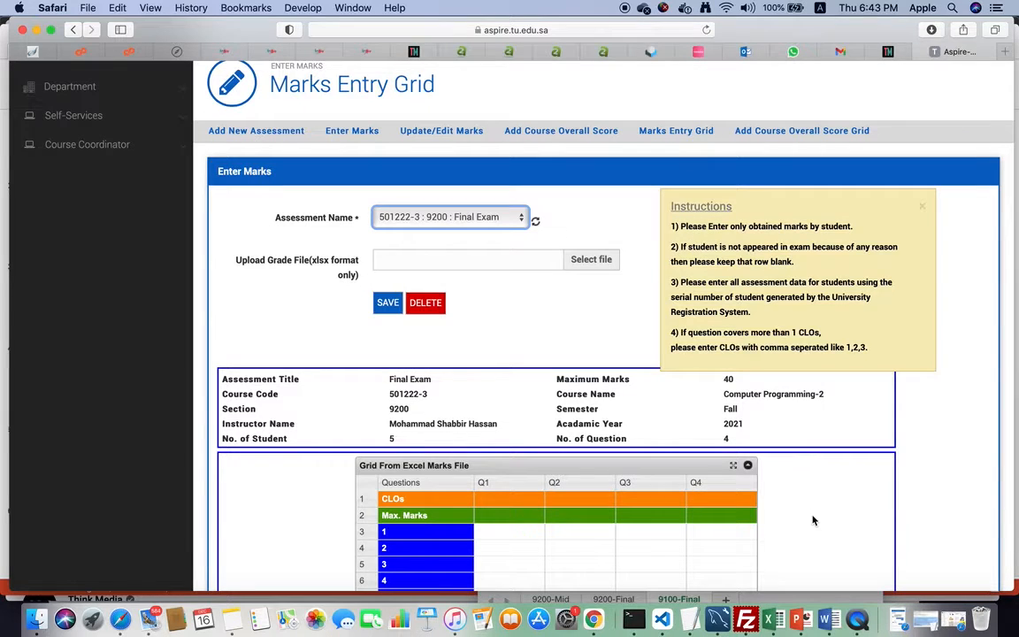
{"action": "scroll", "coordinate": [812, 518], "scroll_direction": "down", "scroll_amount": 3}
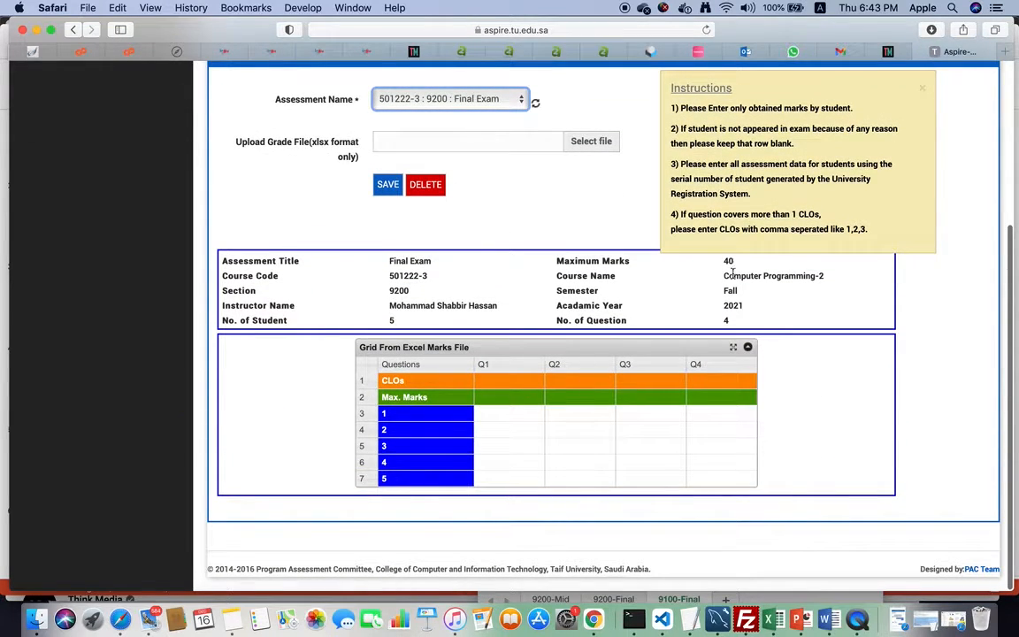
{"action": "left_click", "coordinate": [501, 386]}
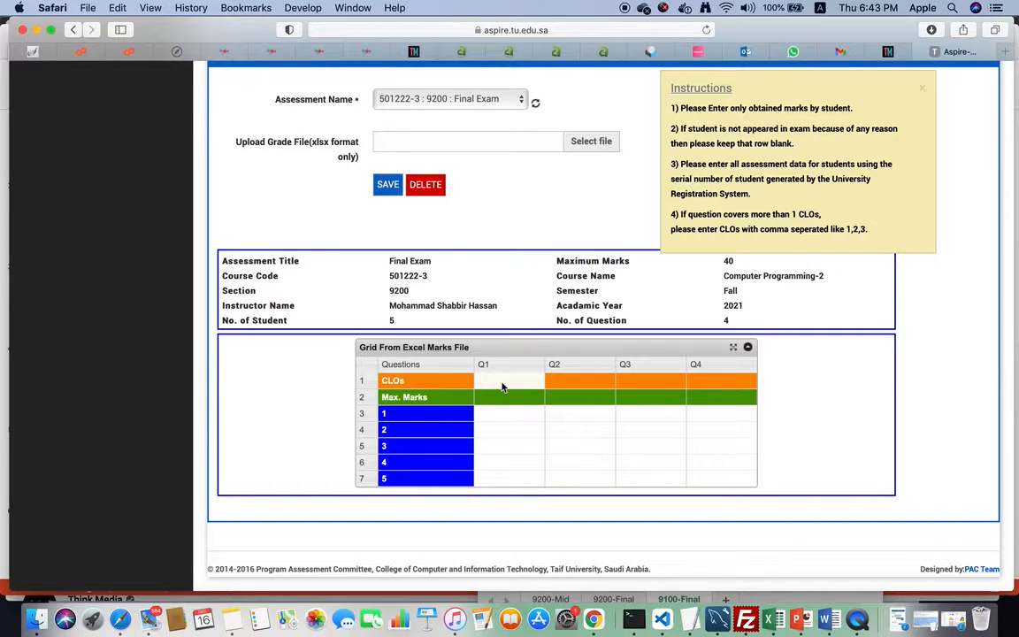
Paste the copied block into the 9200 Final Exam marks grid, compare it with the Excel sheet, and save the marks in Safari.
{"action": "key", "text": "super+v"}
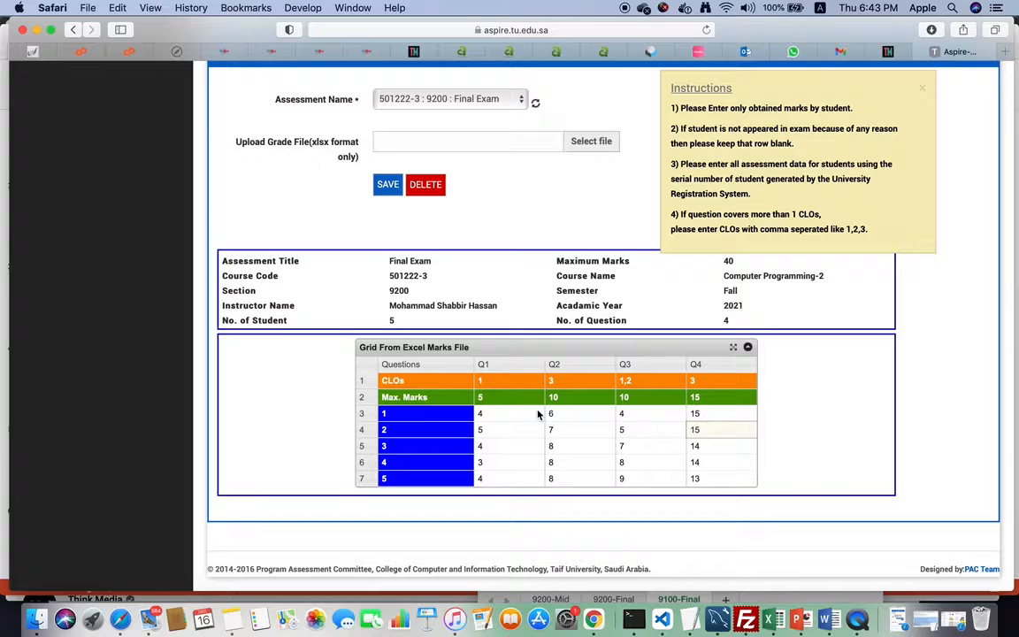
{"action": "key", "text": "super+Tab"}
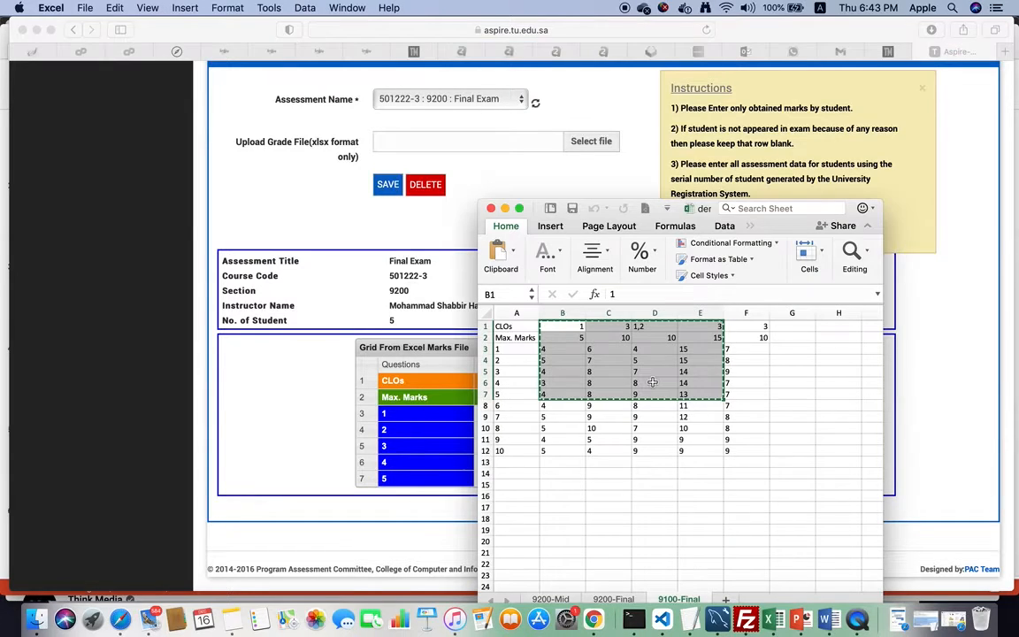
{"action": "key", "text": "super+Tab"}
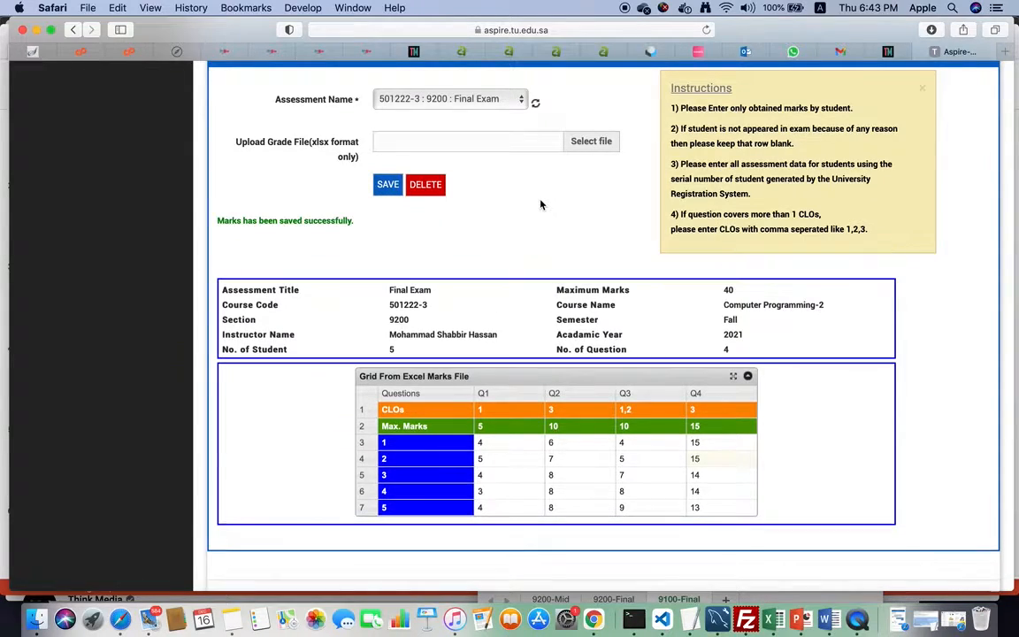
Return to the dashboard and check the Alarm report for each section's exam, survey and grade status.
{"action": "scroll", "coordinate": [553, 214], "scroll_direction": "up", "scroll_amount": 3}
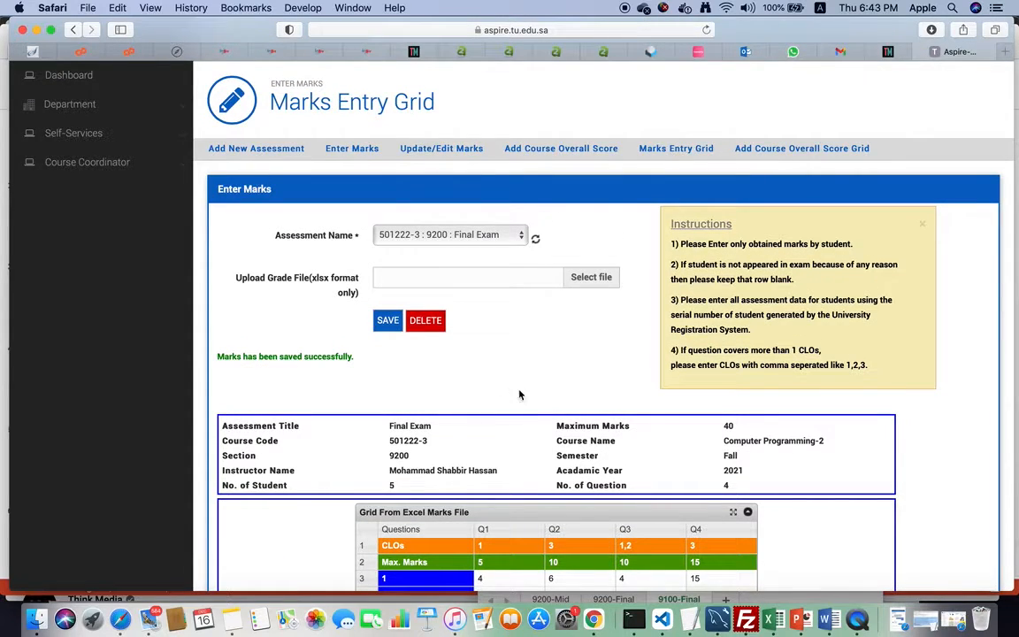
{"action": "left_click", "coordinate": [71, 76]}
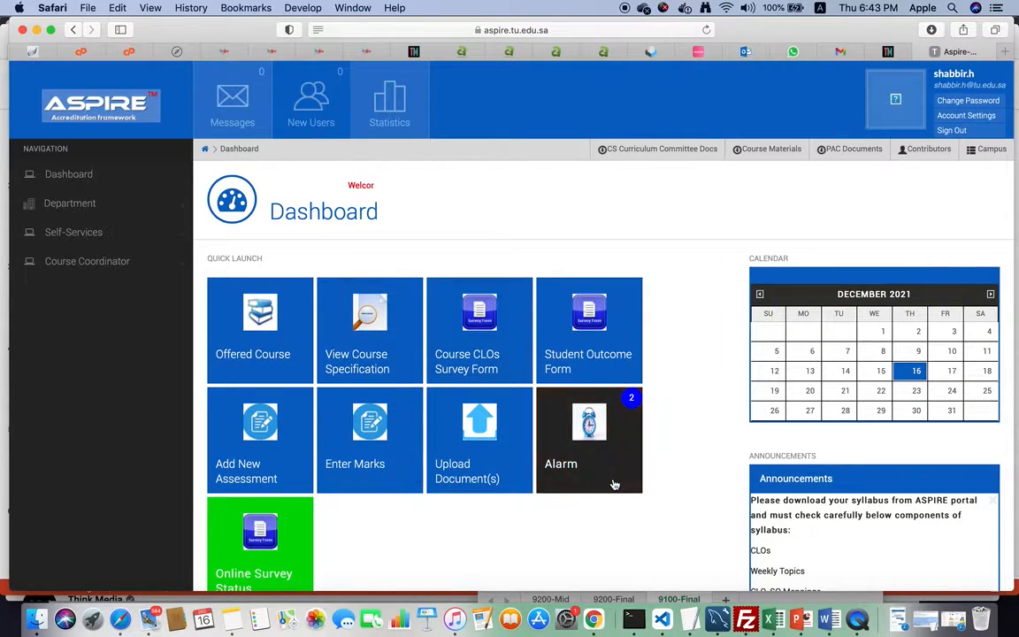
{"action": "left_click", "coordinate": [614, 484]}
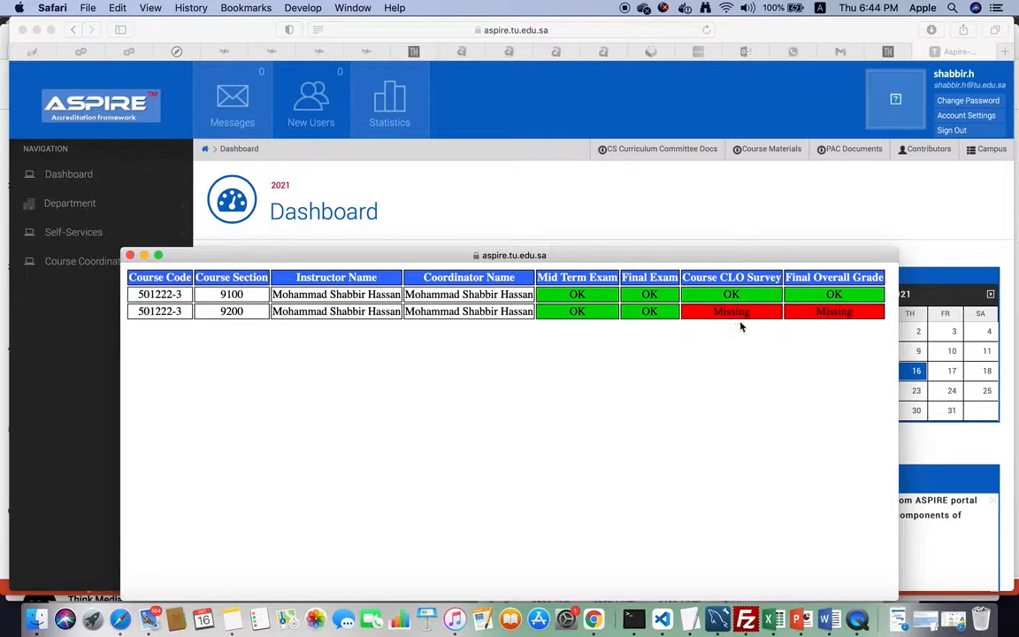
{"action": "left_click", "coordinate": [130, 255]}
Go through the Enter Marks page to the course overall score grid page.
{"action": "left_click", "coordinate": [365, 477]}
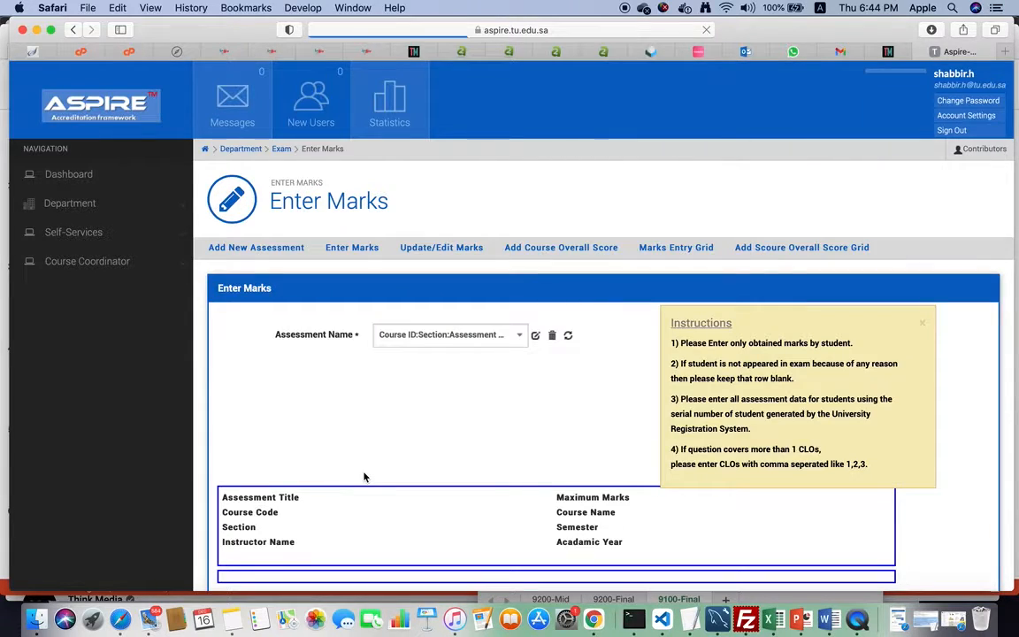
{"action": "left_click", "coordinate": [518, 336]}
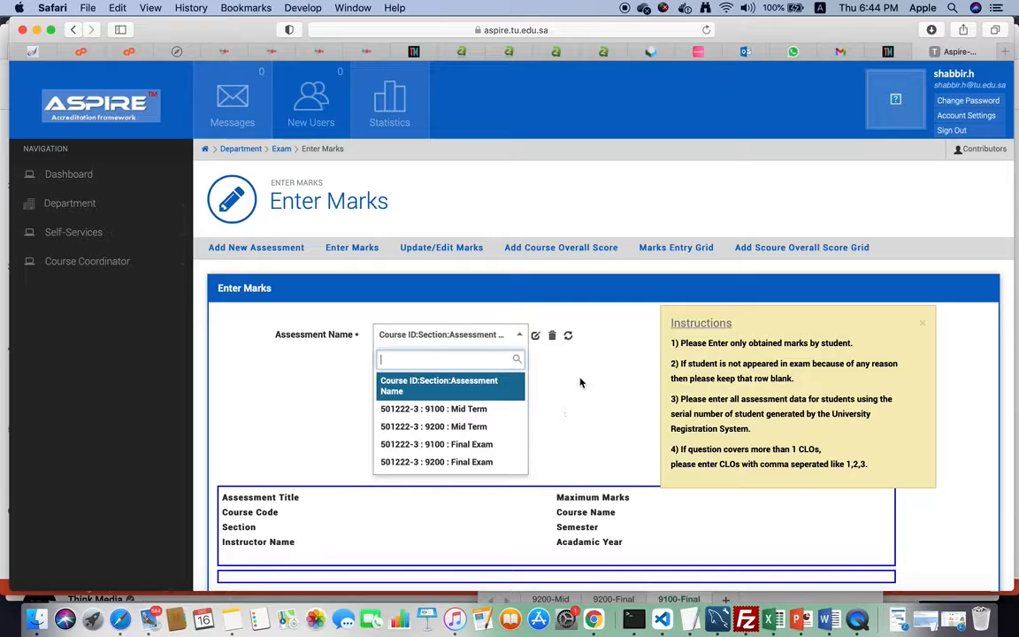
{"action": "left_click", "coordinate": [521, 341]}
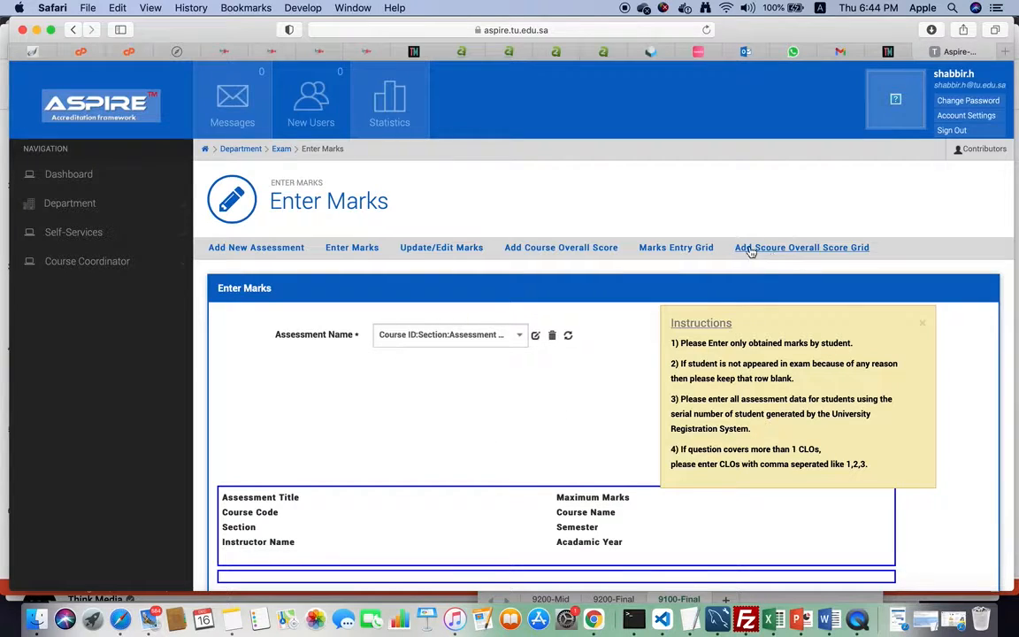
{"action": "left_click", "coordinate": [817, 250]}
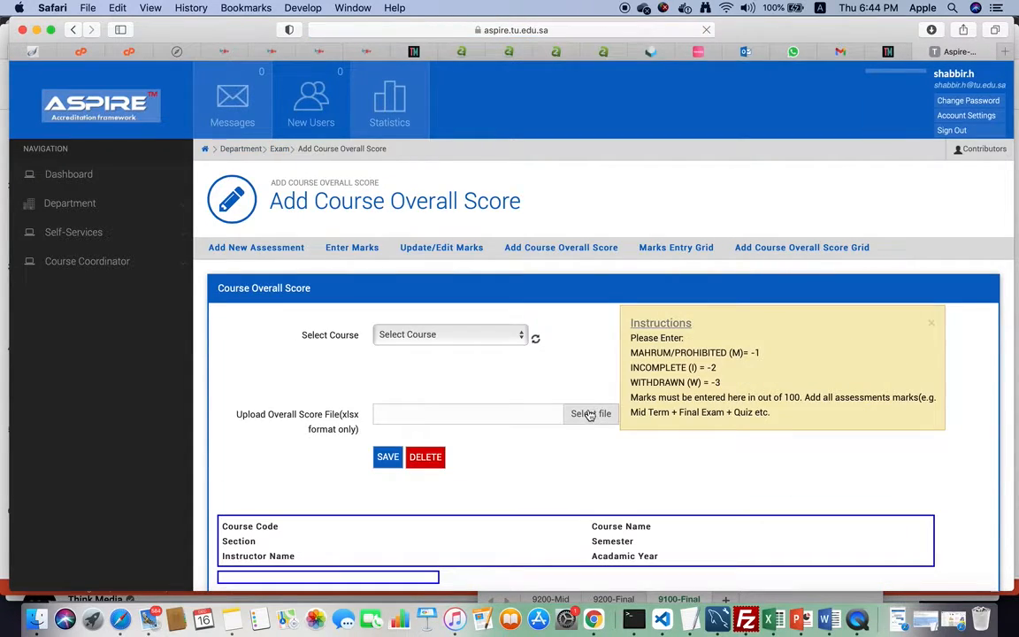
Load 501222-3 : 9100 : Computer Programming-2 and review its overall score grid.
{"action": "scroll", "coordinate": [496, 463], "scroll_direction": "down", "scroll_amount": 3}
{"action": "left_click", "coordinate": [477, 244]}
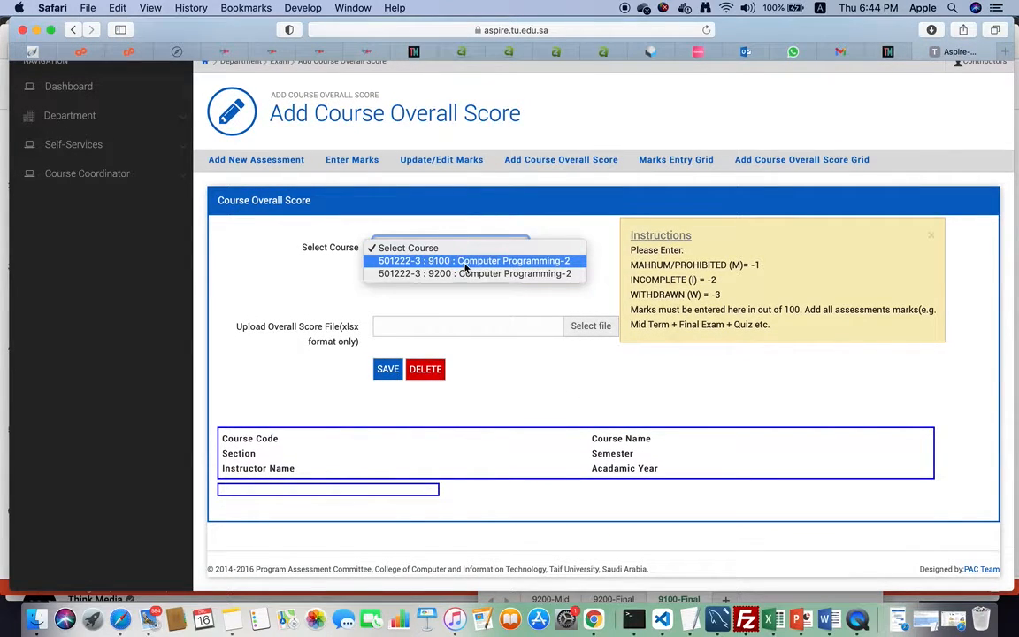
{"action": "left_click", "coordinate": [465, 263]}
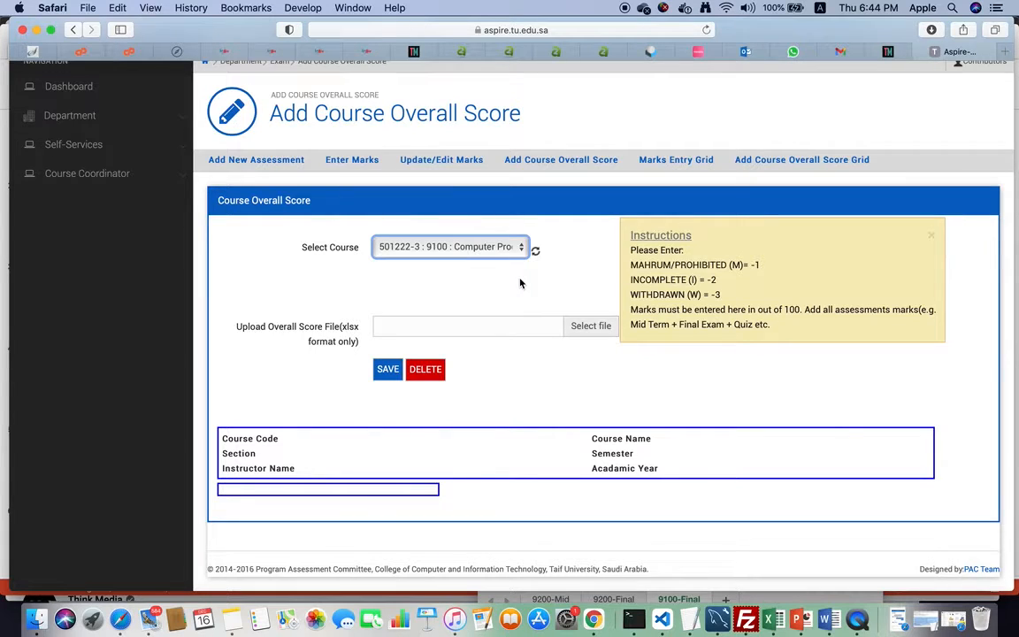
{"action": "scroll", "coordinate": [520, 284], "scroll_direction": "down", "scroll_amount": 5}
{"action": "scroll", "coordinate": [520, 284], "scroll_direction": "up", "scroll_amount": 3}
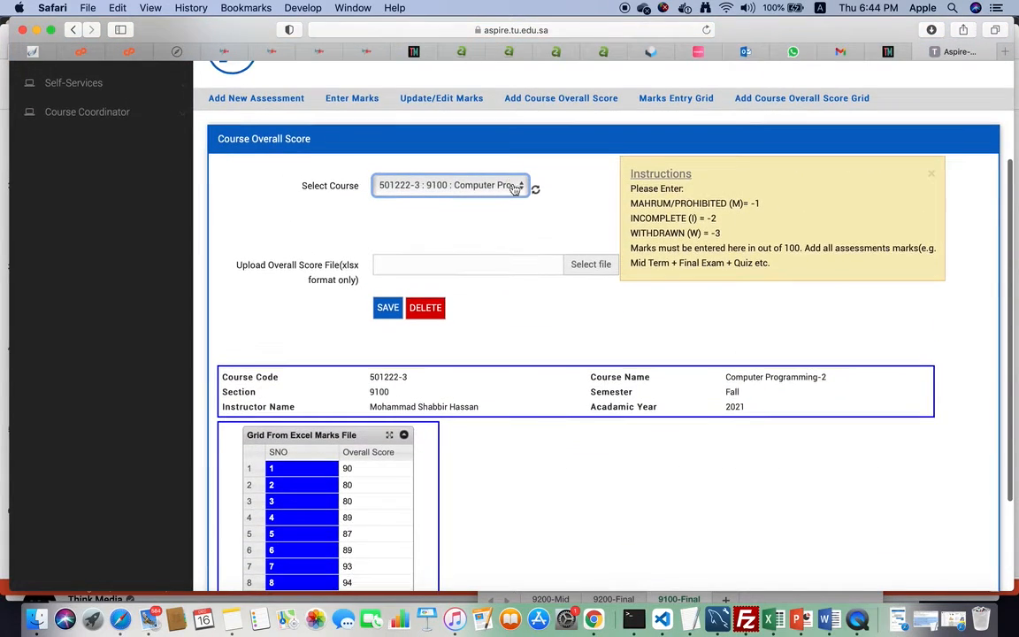
Load 501222-3 : 9200 : Computer Programming-2 and enter overall scores 90, 98 and 89 for students 1 to 3.
{"action": "left_click", "coordinate": [517, 195]}
{"action": "left_click", "coordinate": [486, 200]}
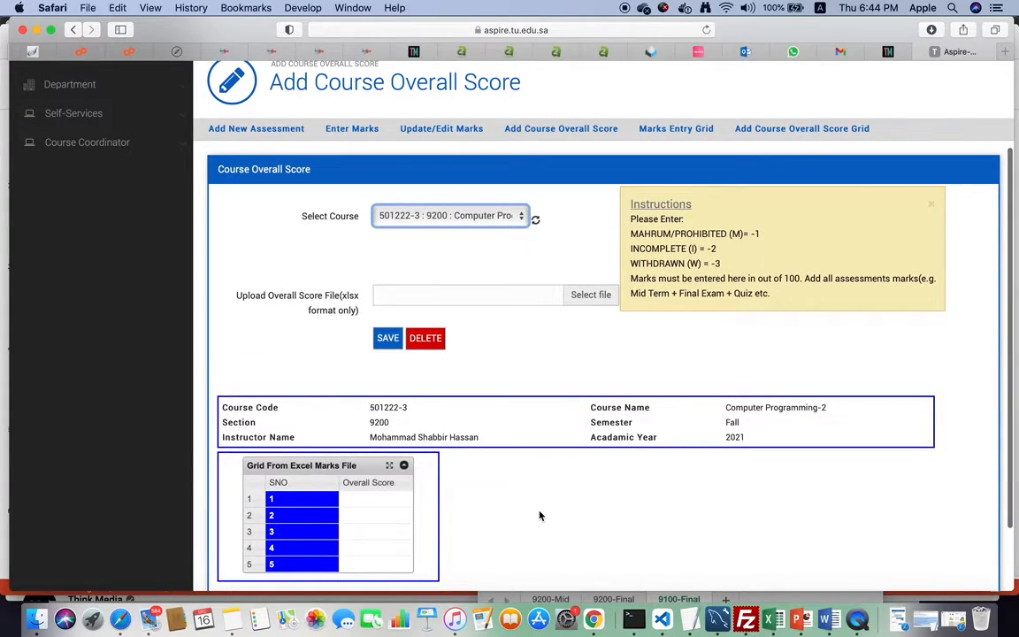
{"action": "scroll", "coordinate": [540, 516], "scroll_direction": "down", "scroll_amount": 3}
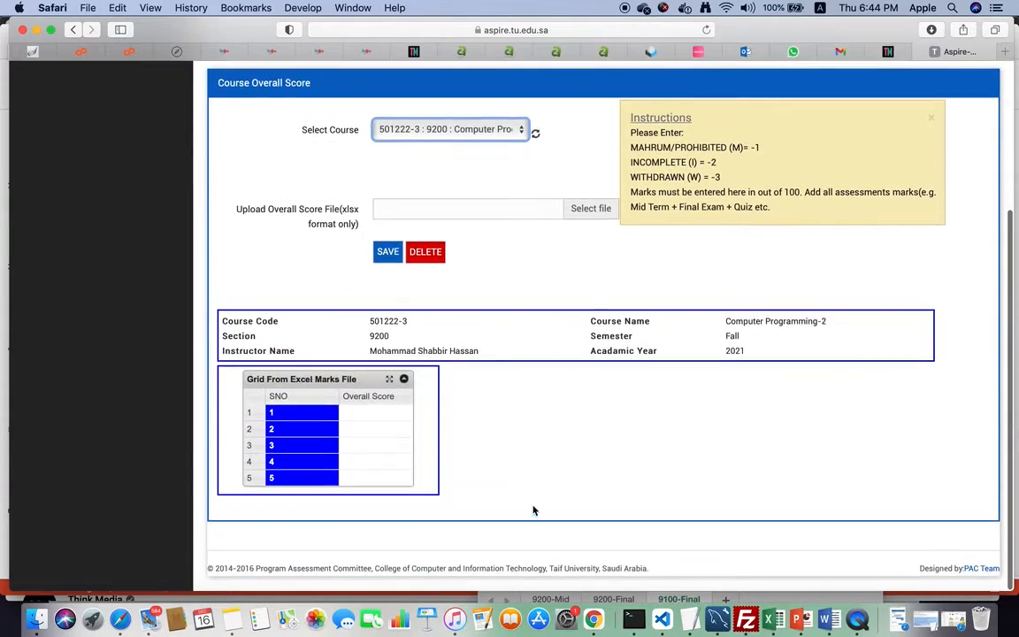
{"action": "left_click", "coordinate": [387, 416]}
{"action": "type", "text": "90"}
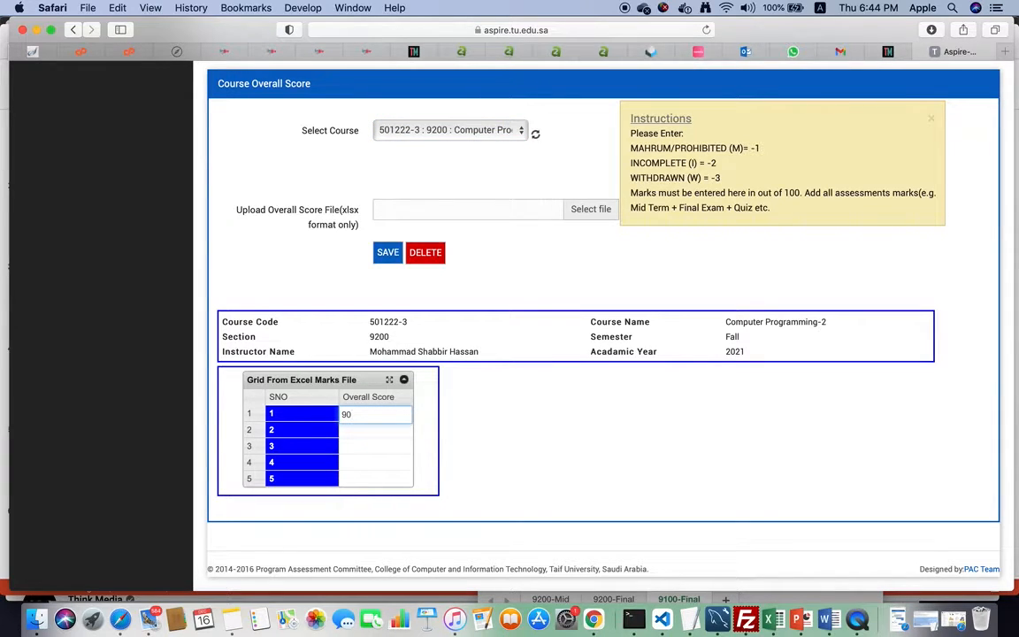
{"action": "key", "text": "Return"}
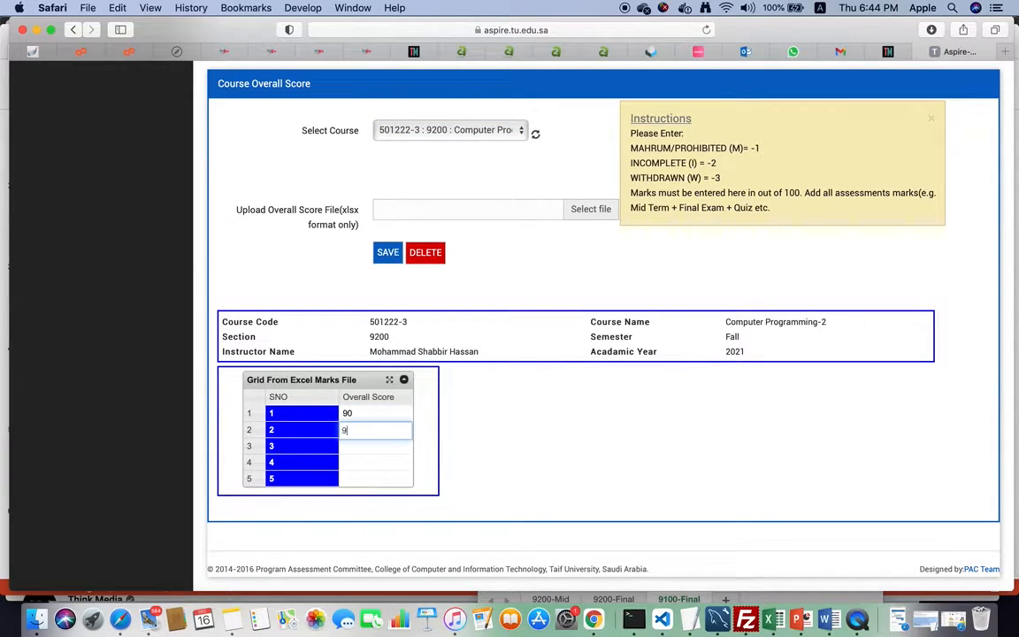
{"action": "key", "text": "Return"}
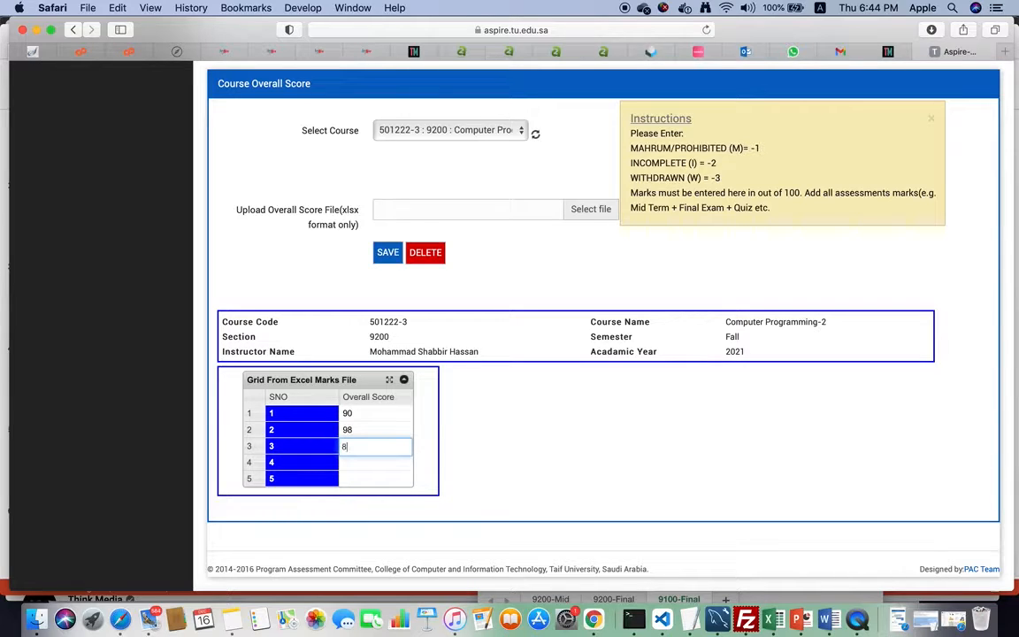
{"action": "key", "text": "Return"}
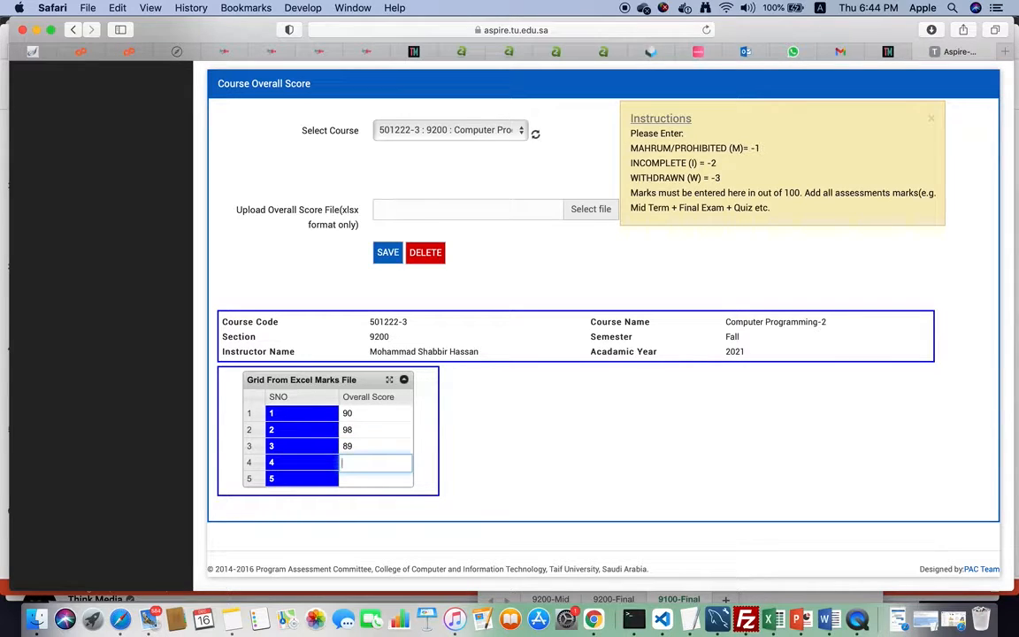
Enter overall scores 70 and 89 for students 4 and 5, and save the section's overall scores.
{"action": "type", "text": "70"}
{"action": "key", "text": "Return"}
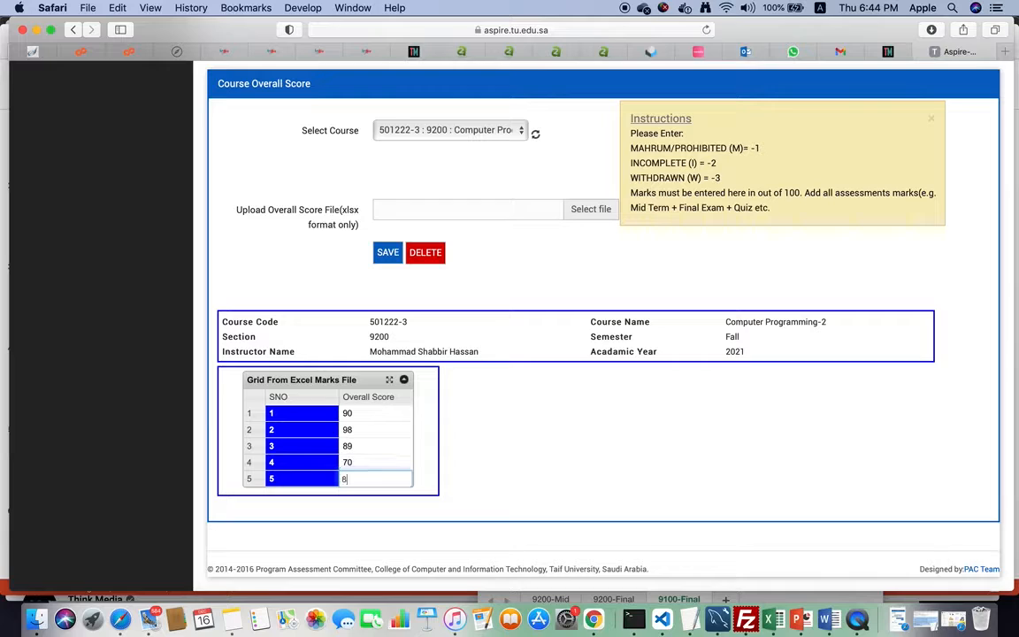
{"action": "type", "text": "89"}
{"action": "key", "text": "Return"}
{"action": "left_click", "coordinate": [387, 255]}
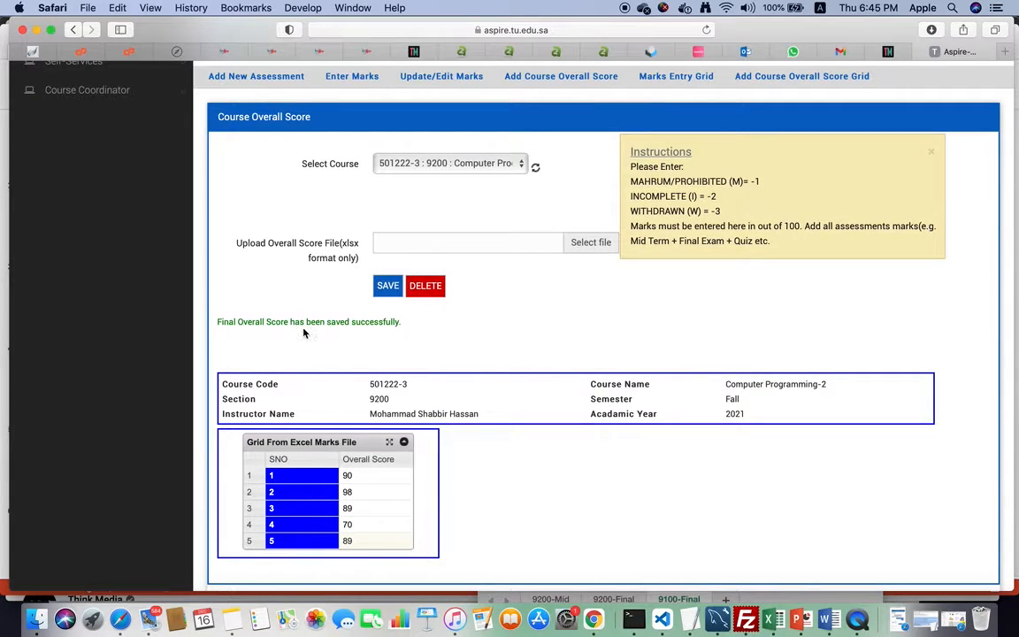
Go back to the dashboard and recheck the Alarm report for section 9200's remaining missing items.
{"action": "scroll", "coordinate": [455, 337], "scroll_direction": "up", "scroll_amount": 5}
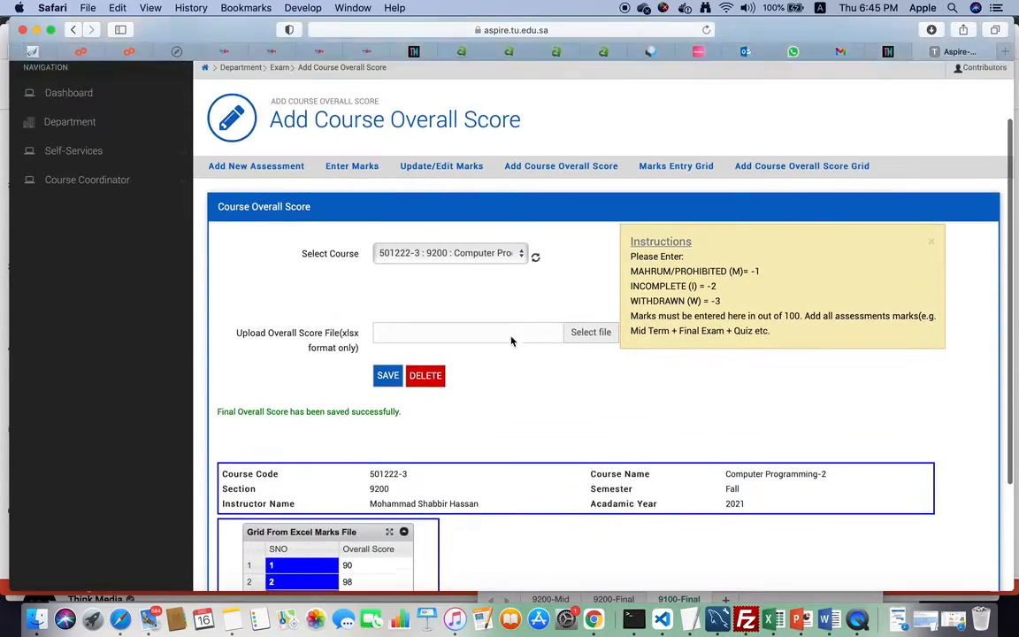
{"action": "left_click", "coordinate": [71, 174]}
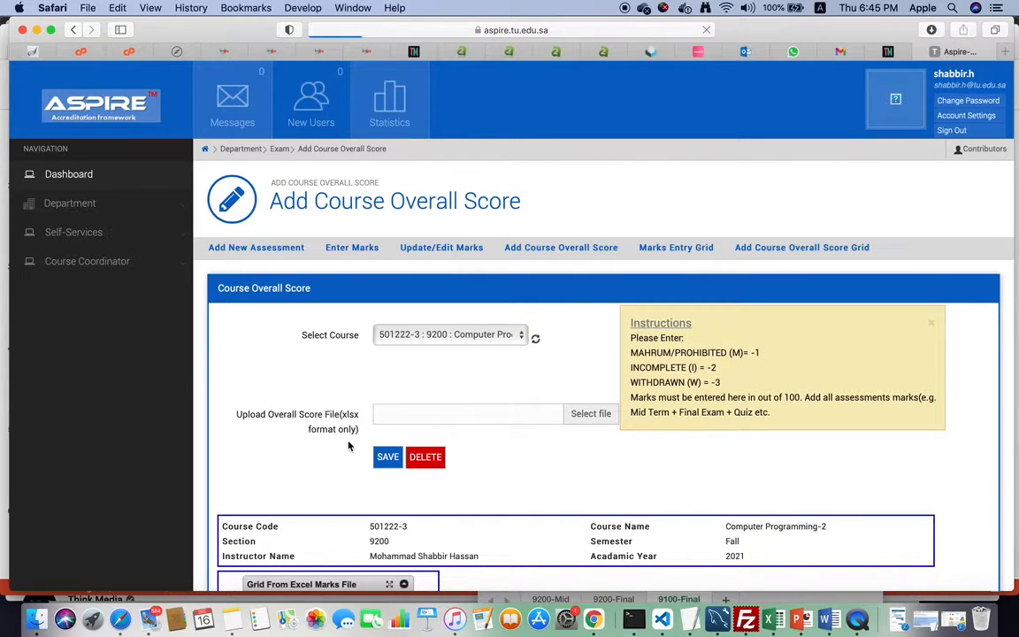
{"action": "scroll", "coordinate": [348, 446], "scroll_direction": "down", "scroll_amount": 4}
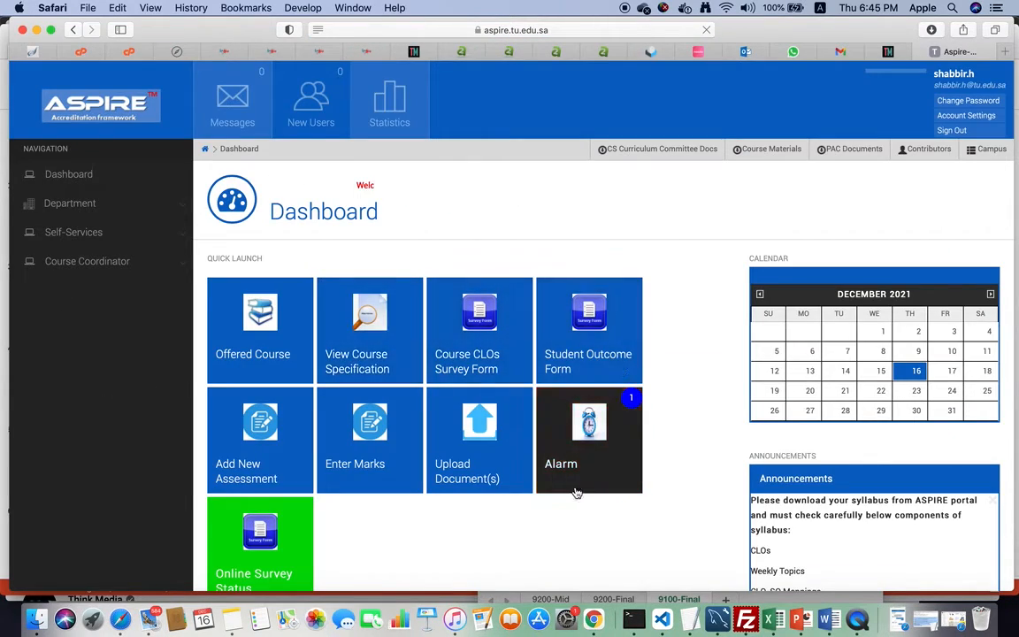
{"action": "left_click", "coordinate": [587, 486]}
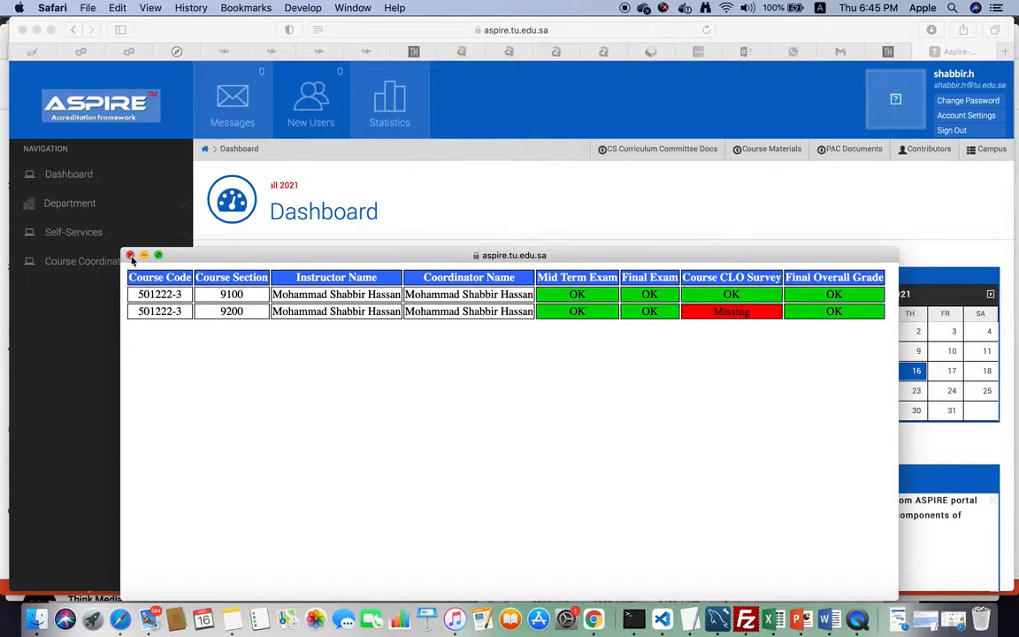
{"action": "left_click", "coordinate": [130, 256]}
Open the self-service survey generation page and choose 501222-3 : 9200 : Computer Programming-2 as the course.
{"action": "scroll", "coordinate": [424, 228], "scroll_direction": "down", "scroll_amount": 2}
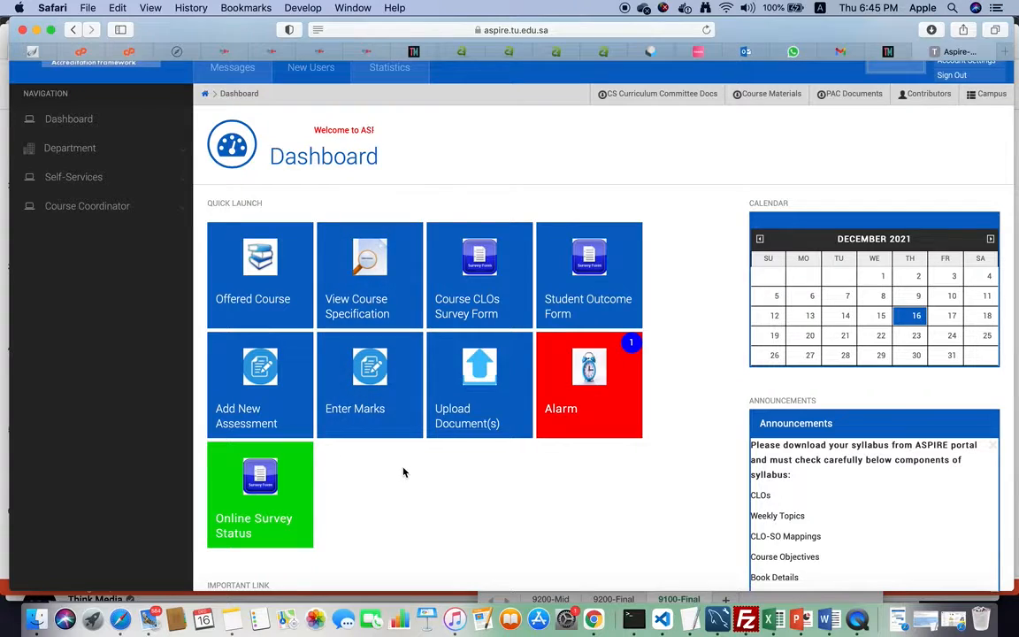
{"action": "left_click", "coordinate": [94, 179]}
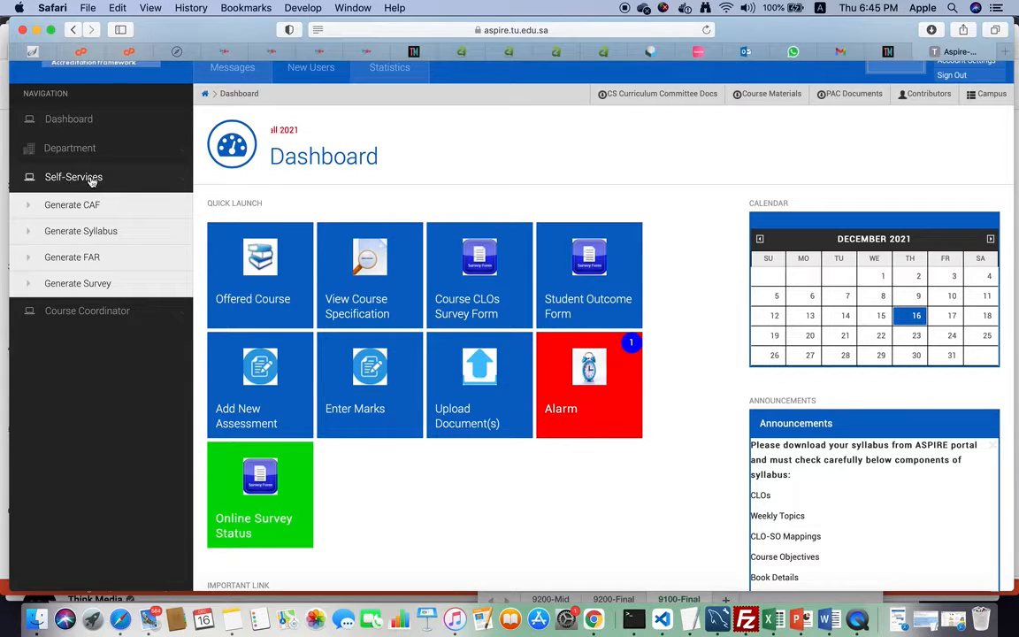
{"action": "left_click", "coordinate": [79, 285]}
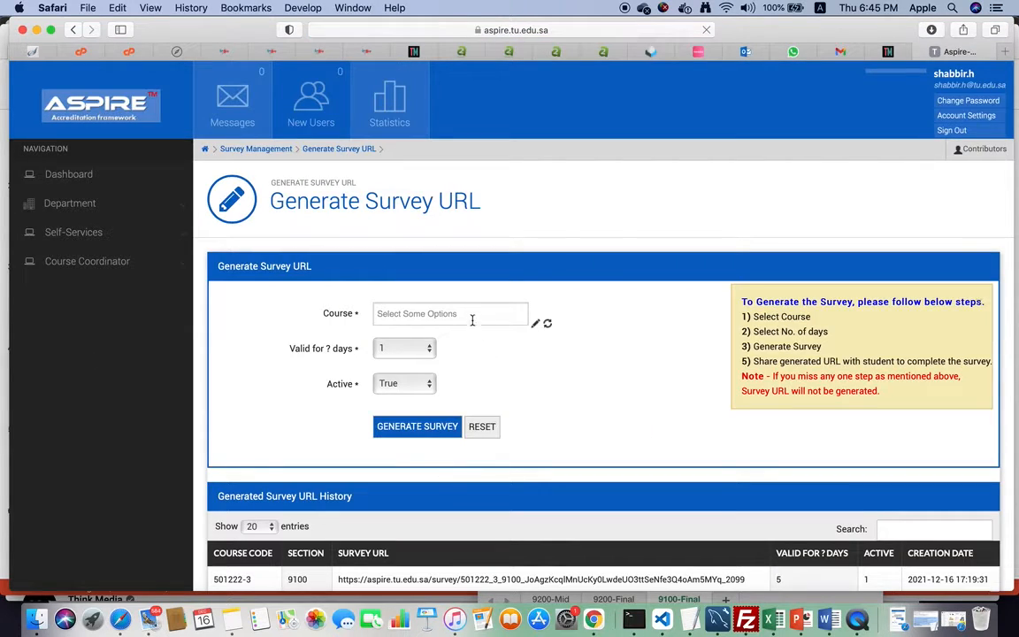
{"action": "left_click", "coordinate": [470, 317]}
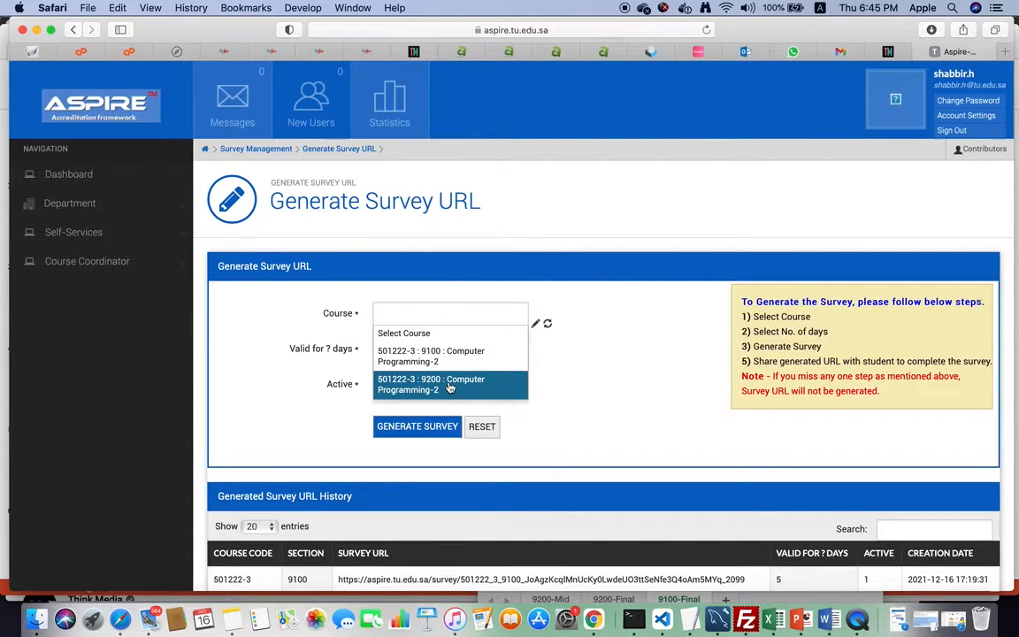
{"action": "left_click", "coordinate": [449, 388]}
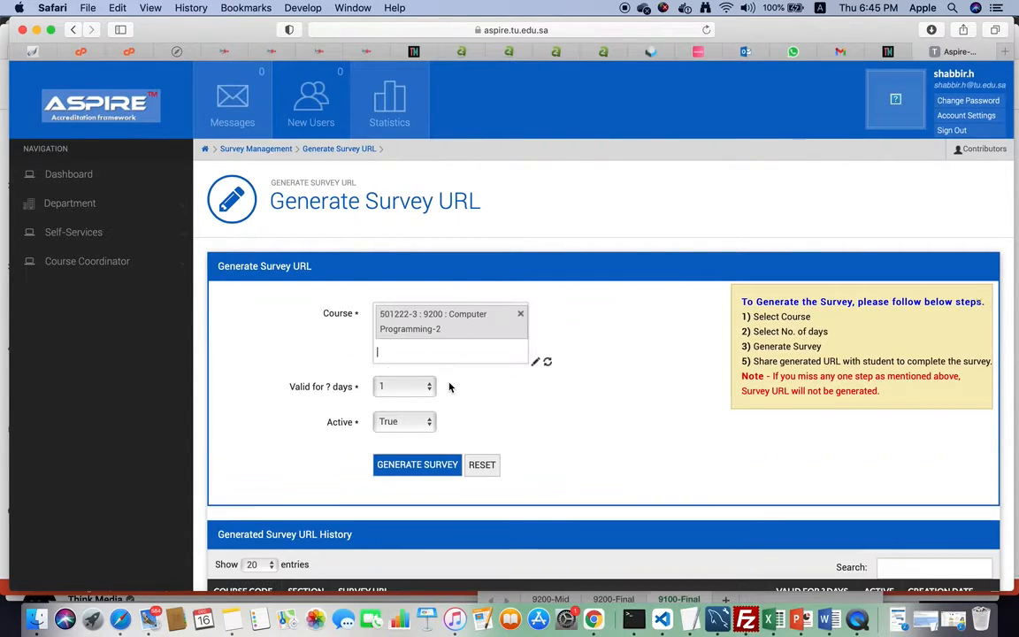
Set the survey's validity to 1 day and generate the survey URL.
{"action": "scroll", "coordinate": [545, 411], "scroll_direction": "down", "scroll_amount": 3}
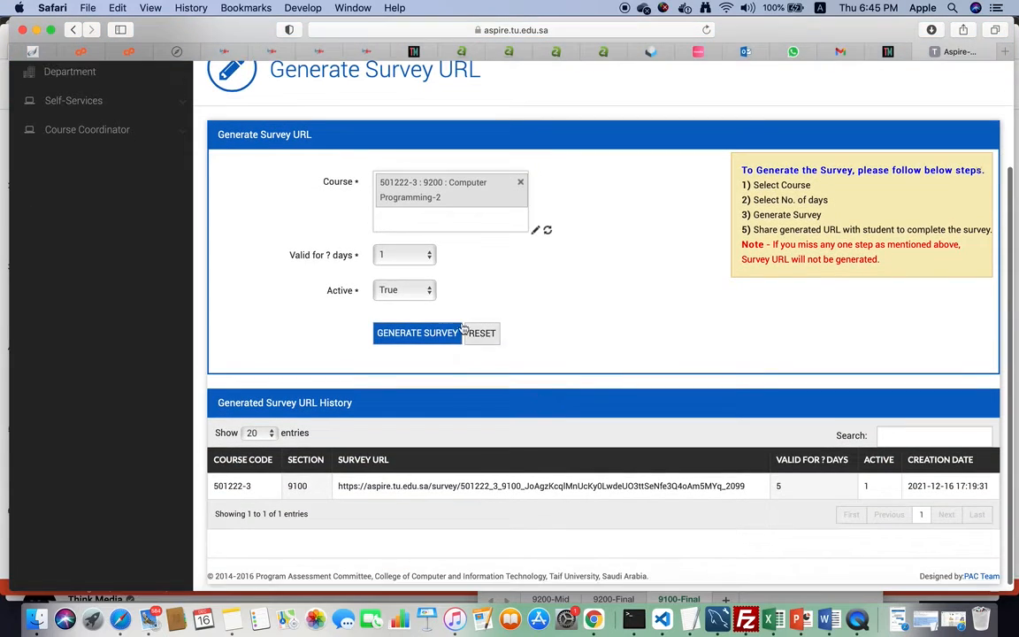
{"action": "left_click", "coordinate": [429, 257]}
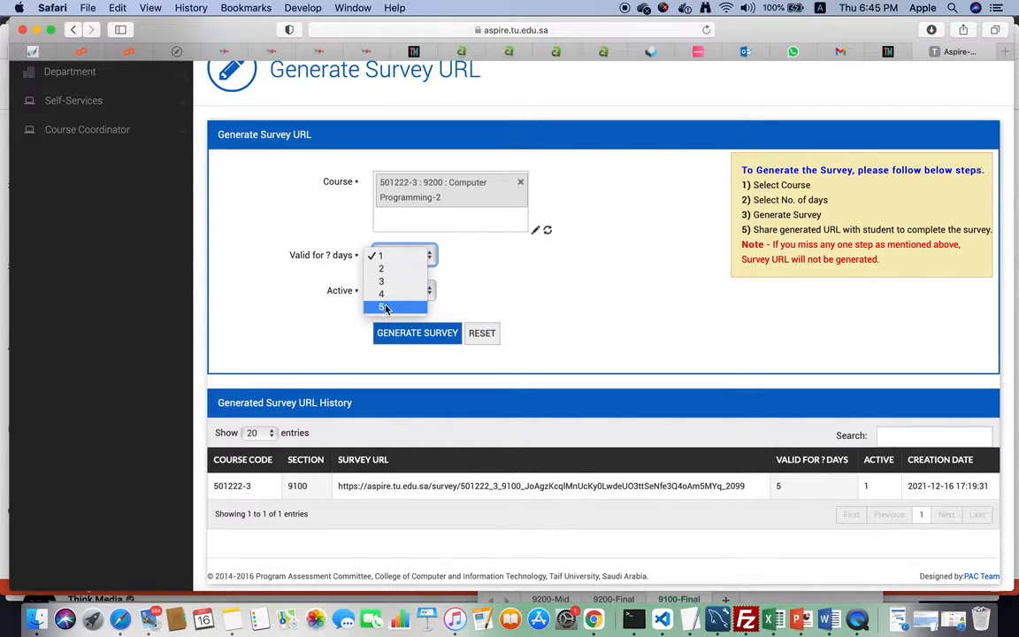
{"action": "left_click", "coordinate": [390, 256]}
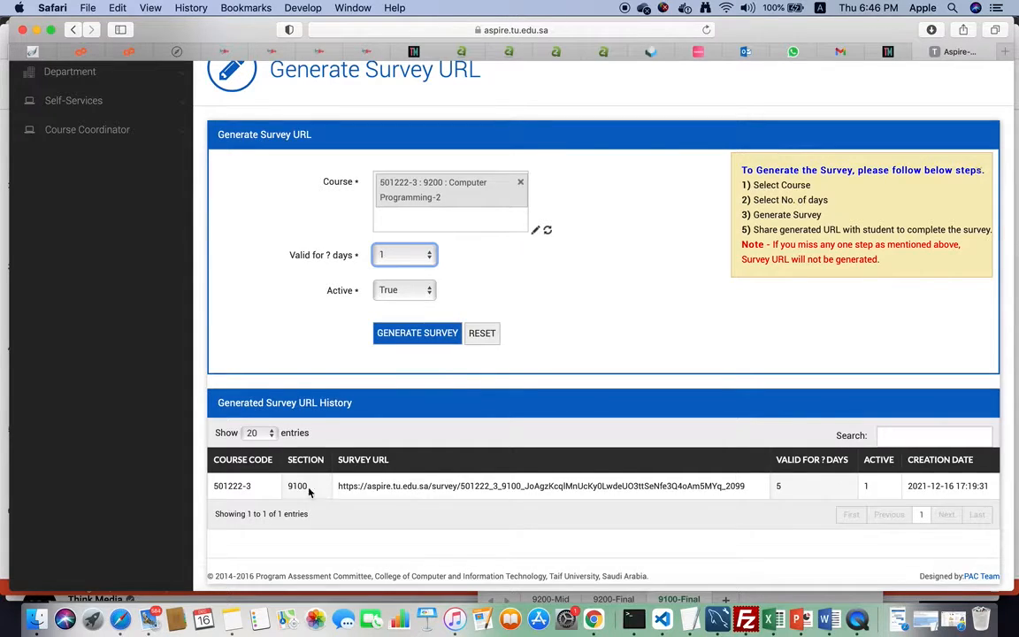
{"action": "left_click", "coordinate": [412, 334]}
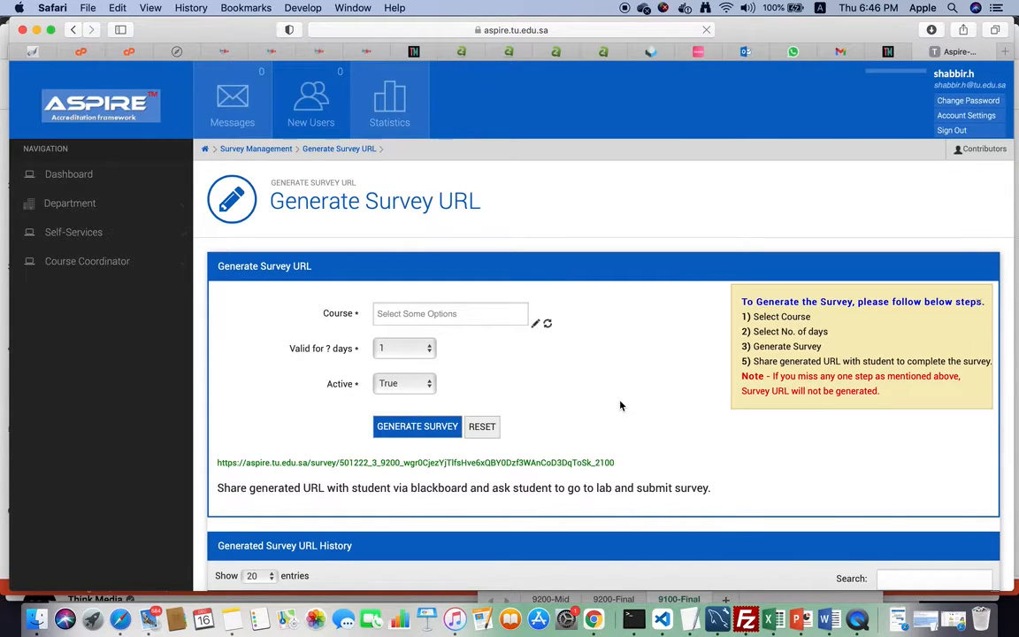
Select the newly generated survey URL for section 9200 and copy it.
{"action": "scroll", "coordinate": [620, 405], "scroll_direction": "down", "scroll_amount": 2}
{"action": "left_click_drag", "start_coordinate": [592, 395], "coordinate": [215, 398]}
{"action": "key", "text": "super+c"}
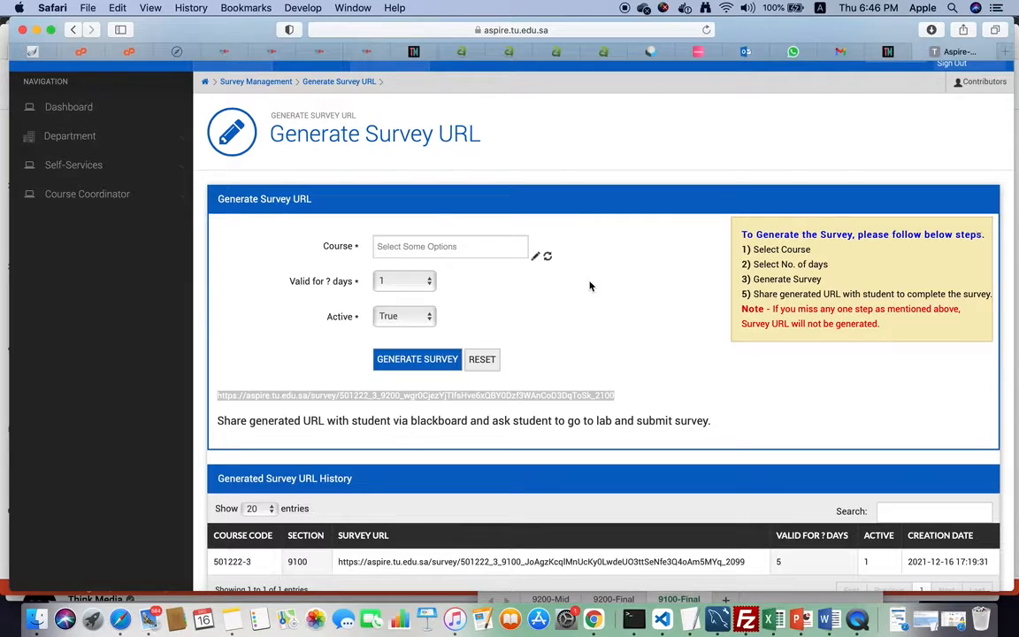
Return to the dashboard and load the copied section 9200 survey URL in a new browser tab.
{"action": "left_click", "coordinate": [72, 112]}
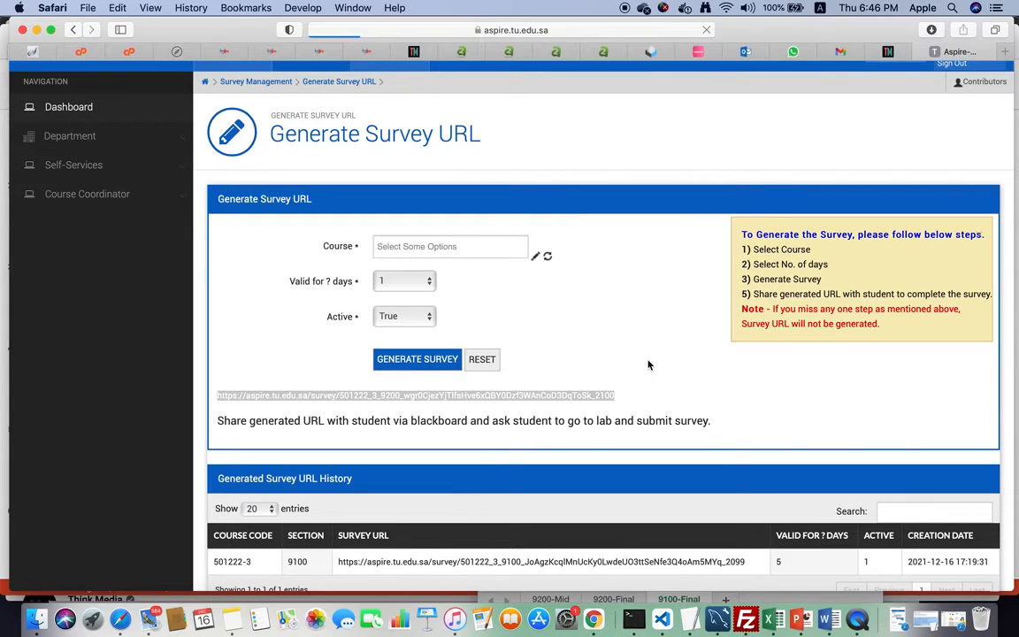
{"action": "left_click", "coordinate": [1005, 57]}
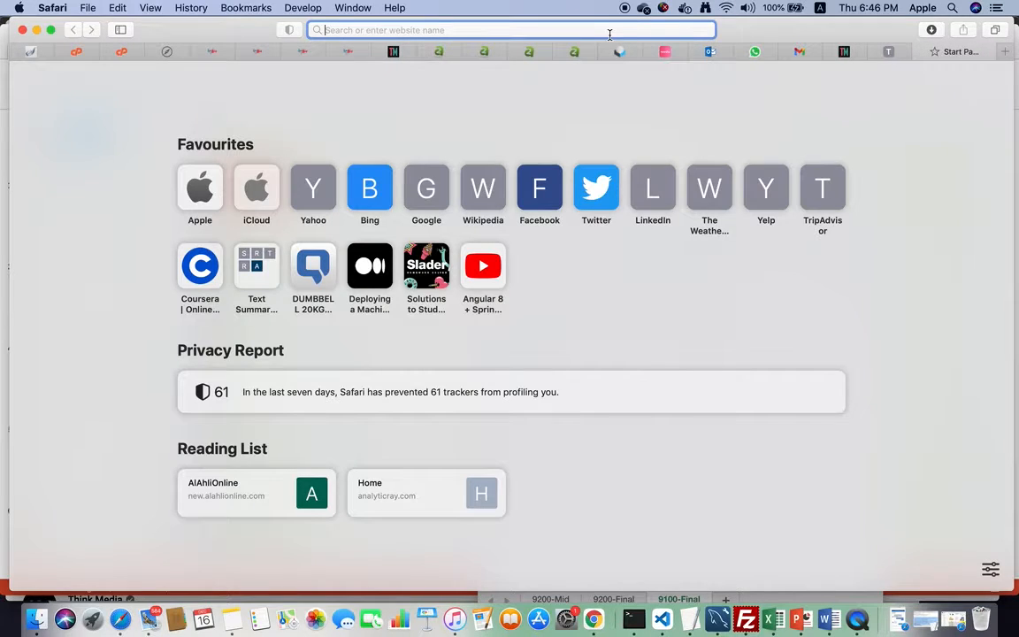
{"action": "key", "text": "super+v"}
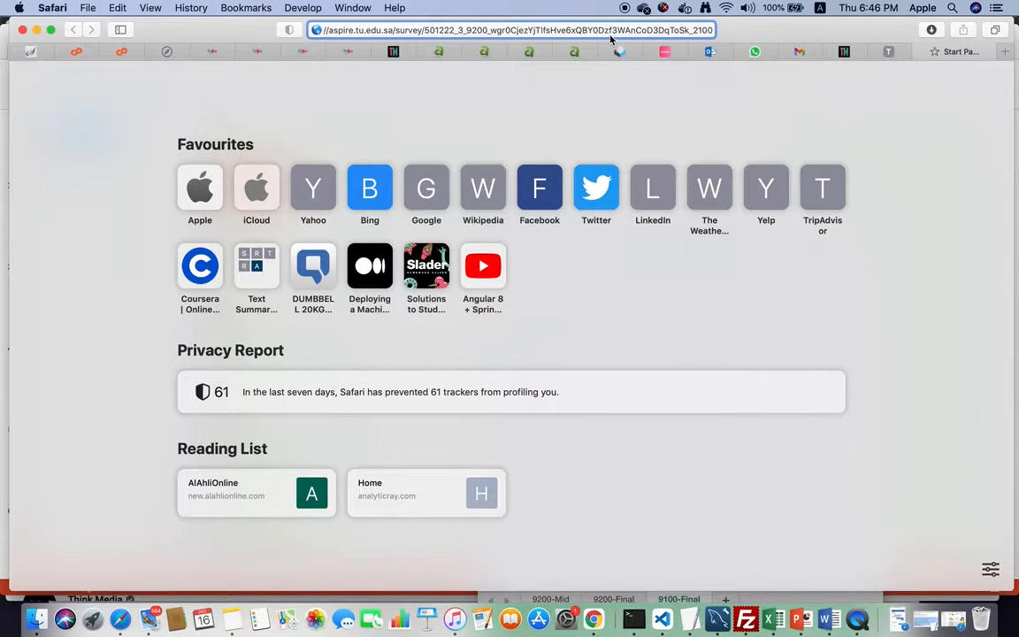
{"action": "left_click", "coordinate": [324, 30]}
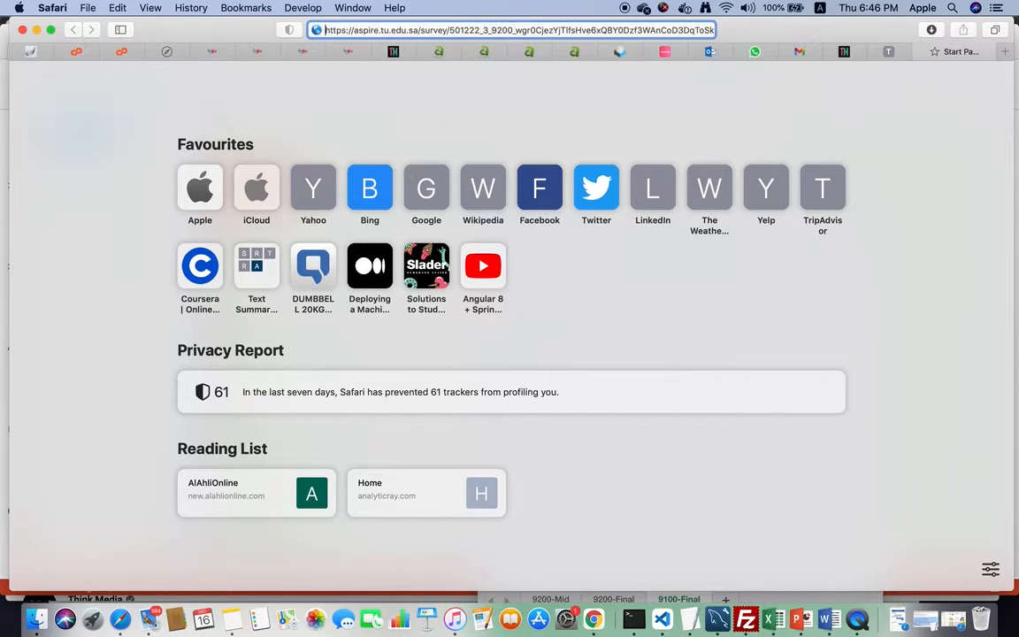
{"action": "key", "text": "Return"}
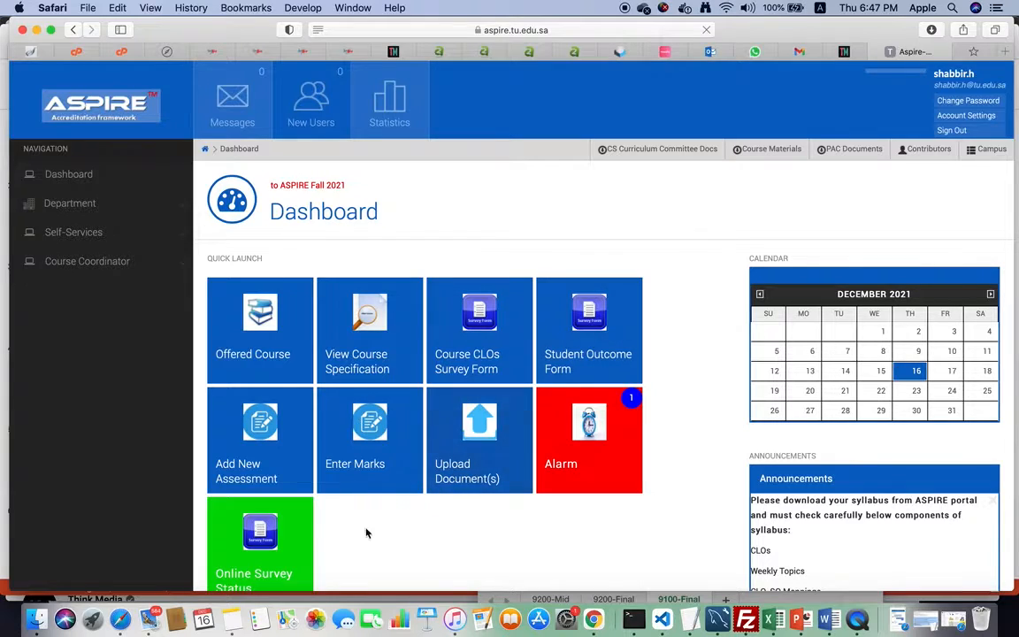
View the Online Survey Status report from the dashboard and close its window.
{"action": "scroll", "coordinate": [371, 539], "scroll_direction": "down", "scroll_amount": 3}
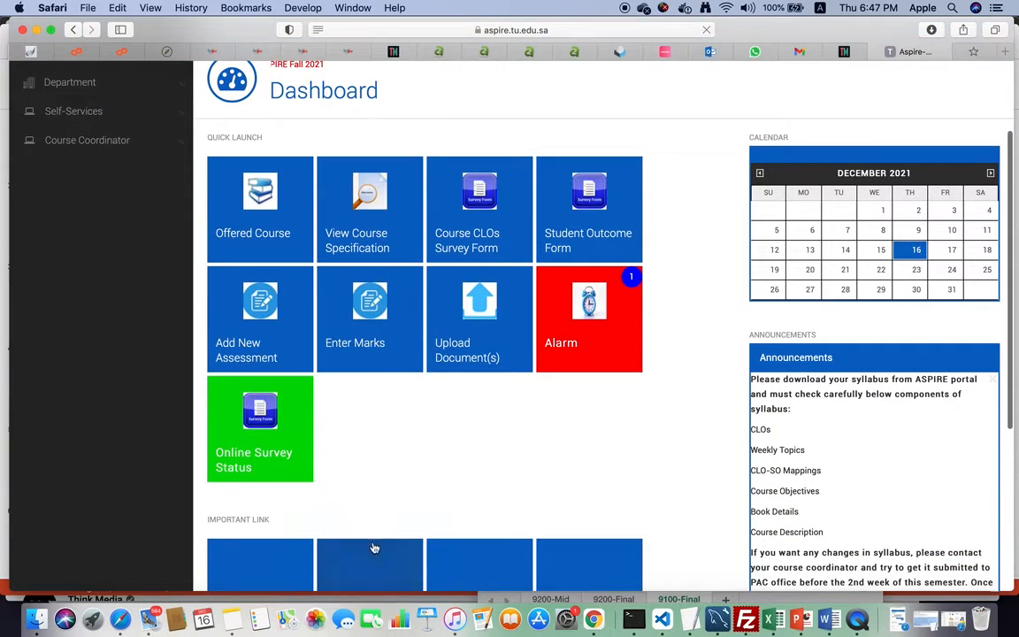
{"action": "left_click", "coordinate": [281, 461]}
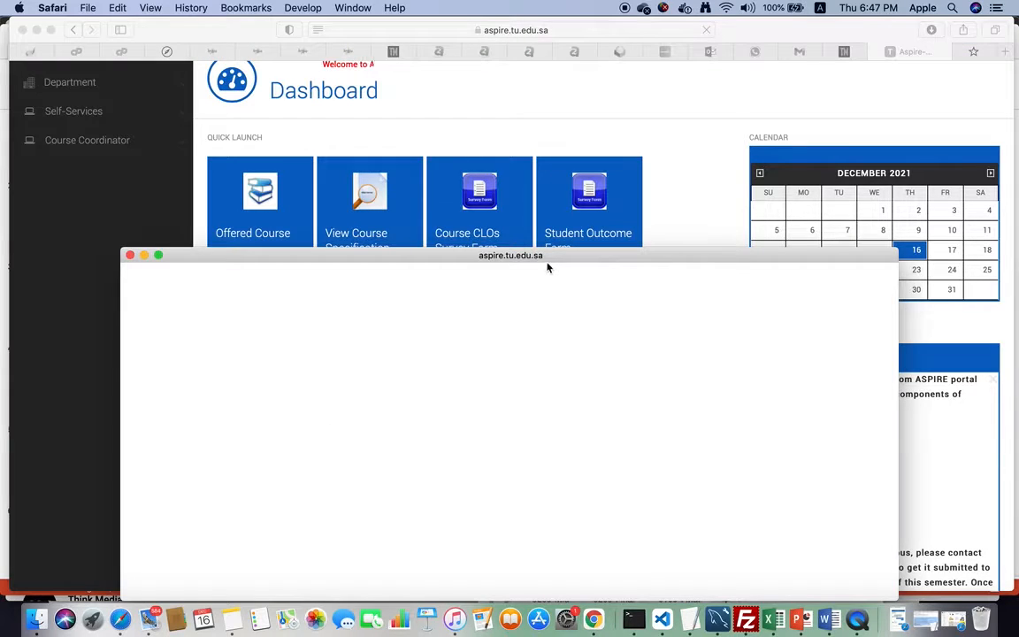
{"action": "left_click_drag", "start_coordinate": [546, 258], "coordinate": [537, 158]}
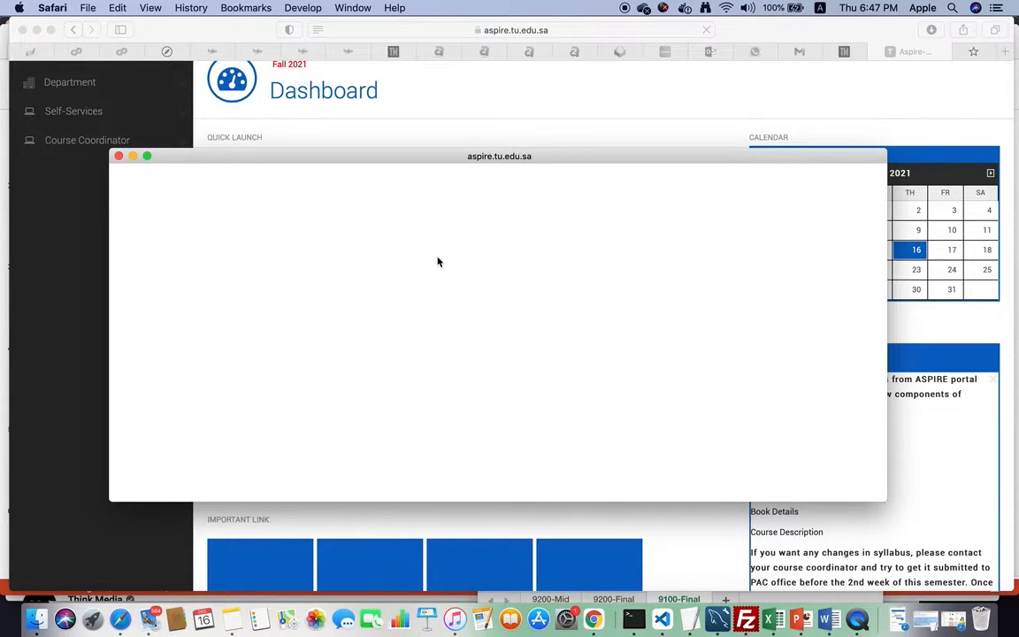
{"action": "left_click", "coordinate": [120, 159]}
{"action": "left_click", "coordinate": [280, 440]}
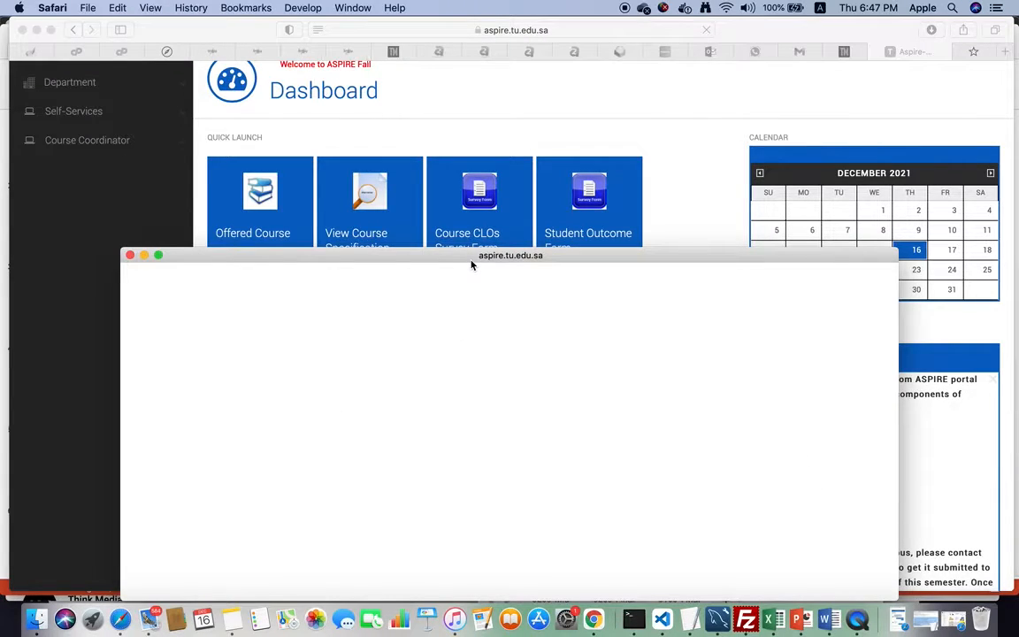
{"action": "left_click", "coordinate": [130, 254]}
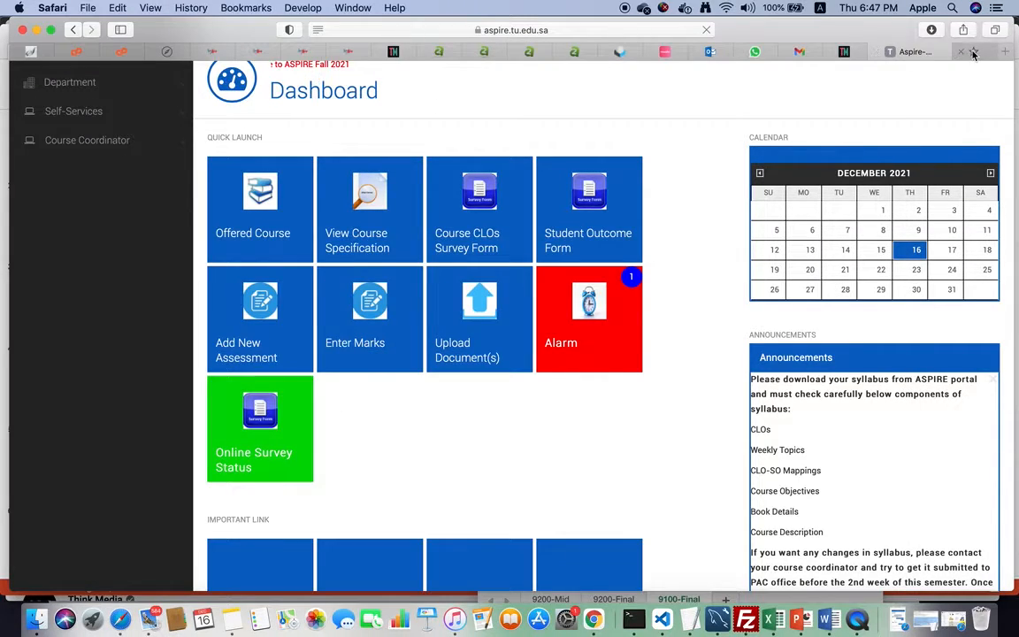
Look over the section 9200 CLO survey form and recheck the Online Survey Status report on the dashboard.
{"action": "scroll", "coordinate": [699, 362], "scroll_direction": "down", "scroll_amount": 5}
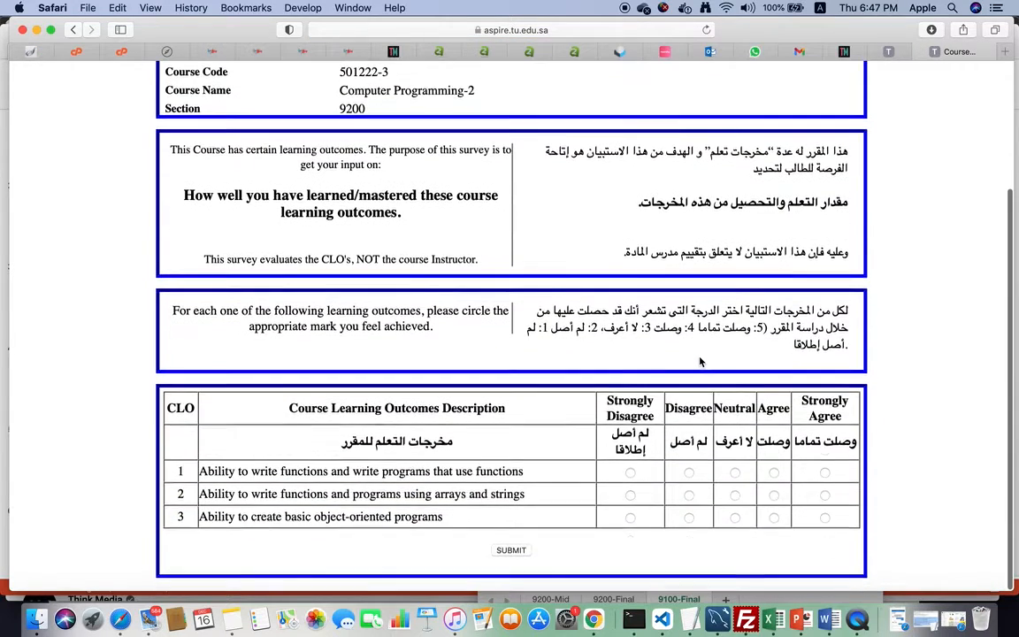
{"action": "left_click", "coordinate": [890, 56]}
{"action": "left_click", "coordinate": [283, 451]}
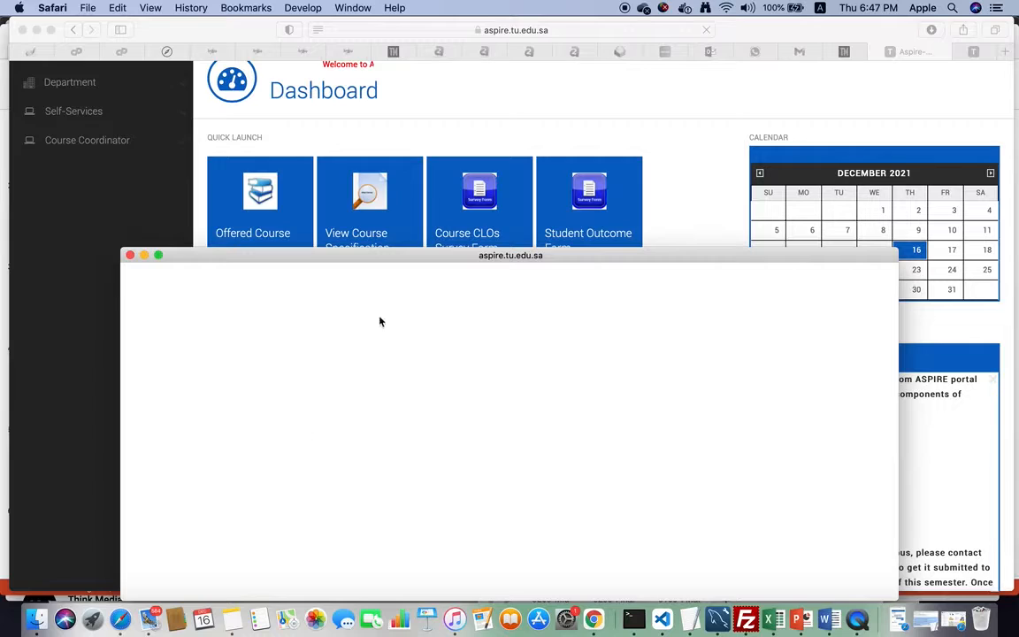
{"action": "left_click", "coordinate": [130, 255]}
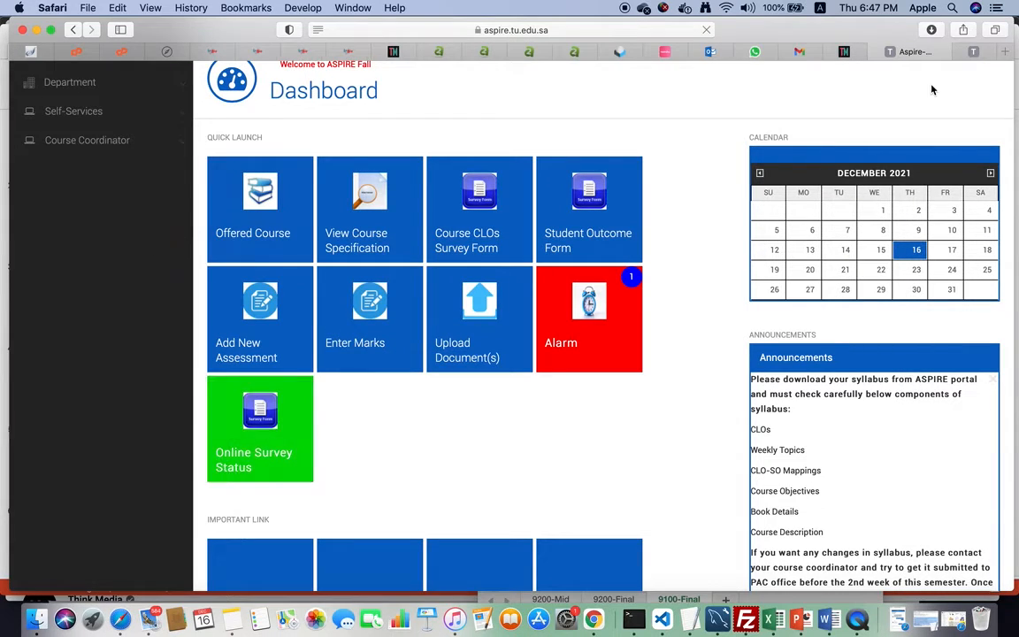
Rate all three CLOs as Agree in the section 9200 survey form and submit it.
{"action": "left_click", "coordinate": [975, 56]}
{"action": "left_click", "coordinate": [776, 478]}
{"action": "left_click", "coordinate": [775, 502]}
{"action": "left_click", "coordinate": [774, 523]}
{"action": "left_click", "coordinate": [512, 556]}
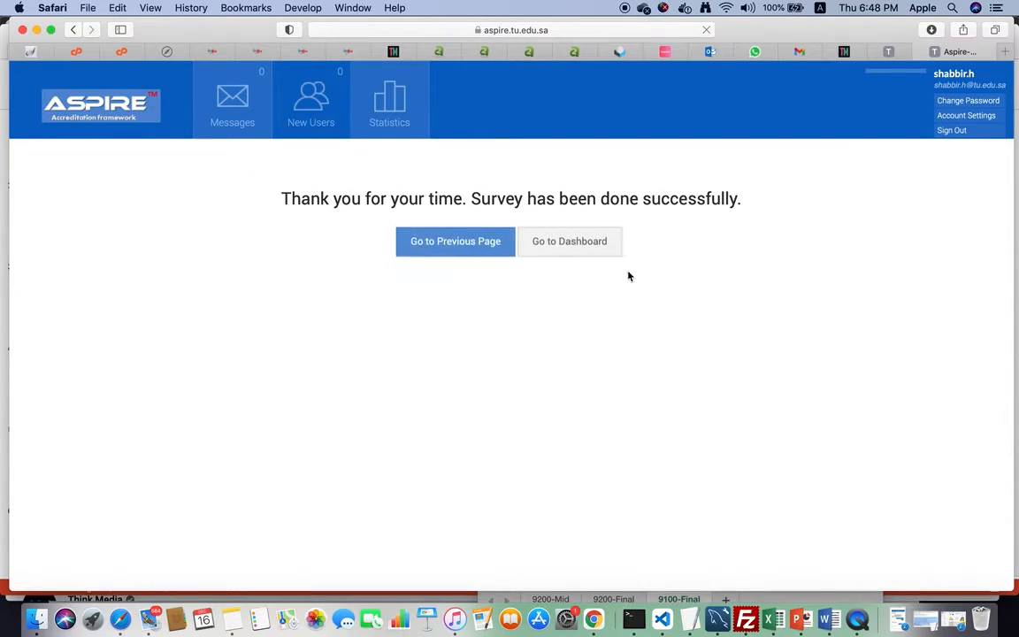
Go back to the survey form and submit another response with Agree for CLO 1 and Strongly Agree for CLOs 2 and 3.
{"action": "left_click", "coordinate": [433, 237]}
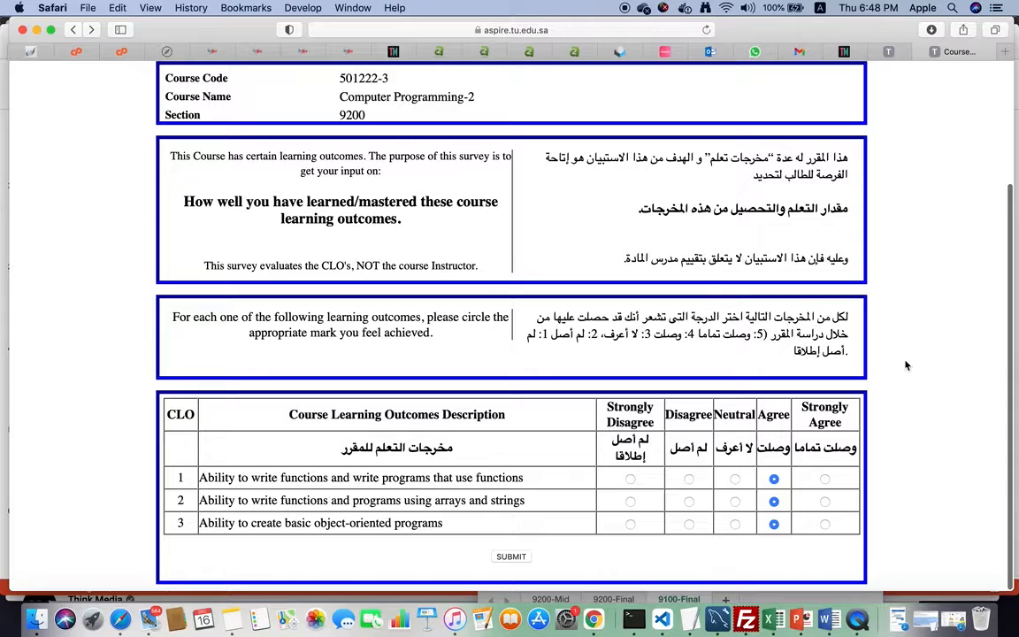
{"action": "left_click", "coordinate": [824, 501]}
{"action": "left_click", "coordinate": [824, 524]}
{"action": "left_click", "coordinate": [511, 556]}
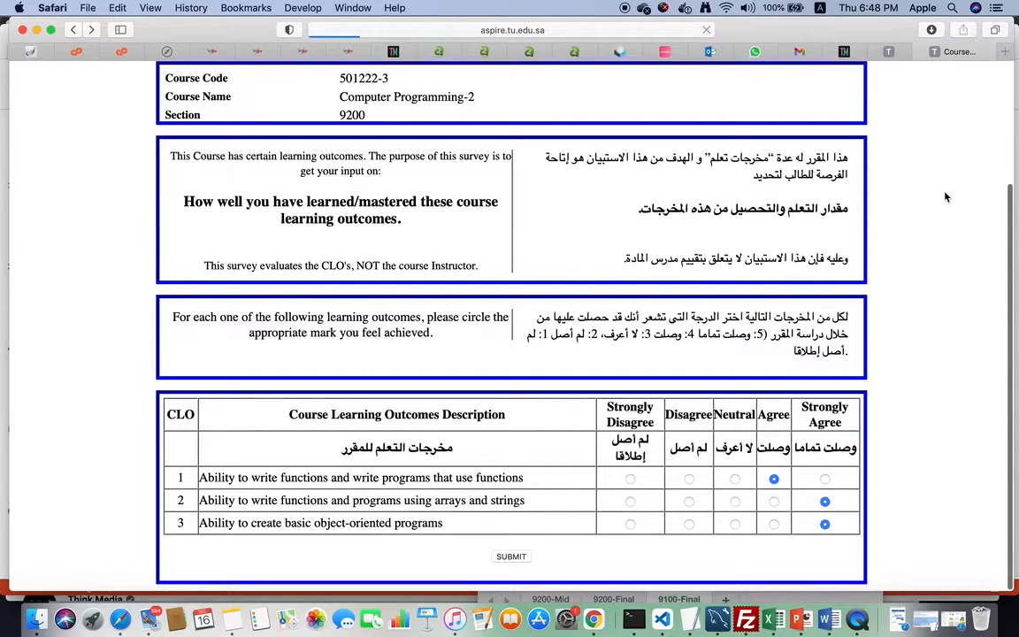
Check the Online Survey Status report for the submitted survey responses and close its window.
{"action": "left_click", "coordinate": [891, 57]}
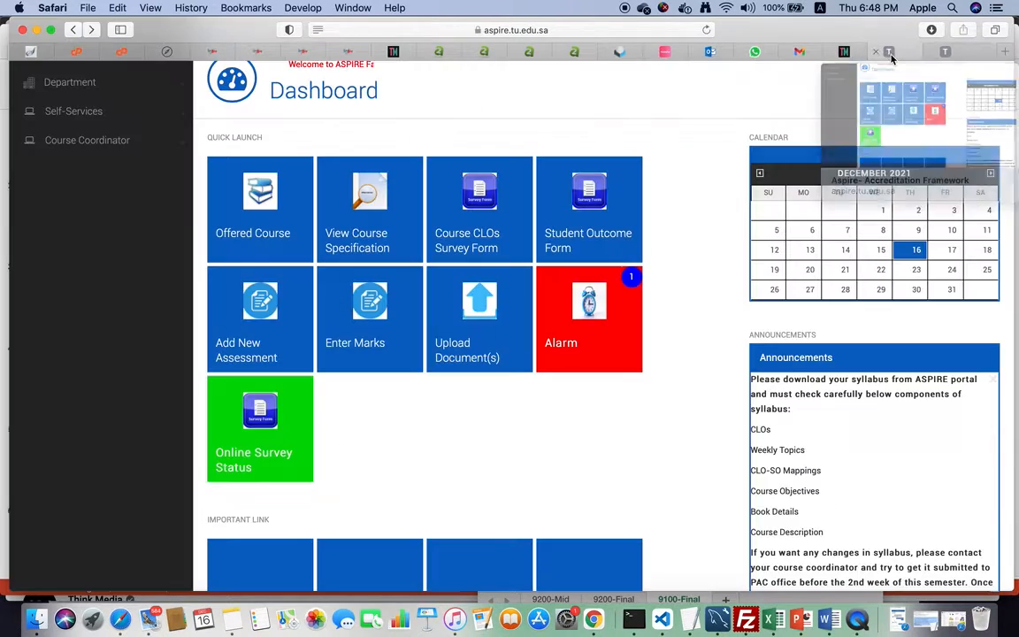
{"action": "left_click", "coordinate": [284, 465]}
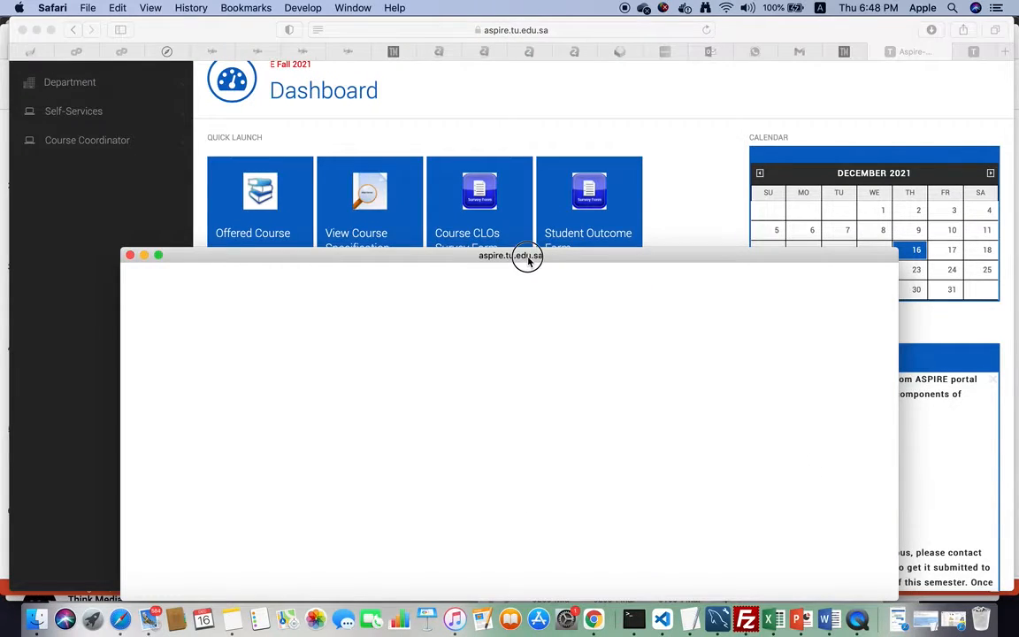
{"action": "left_click_drag", "start_coordinate": [527, 259], "coordinate": [525, 109]}
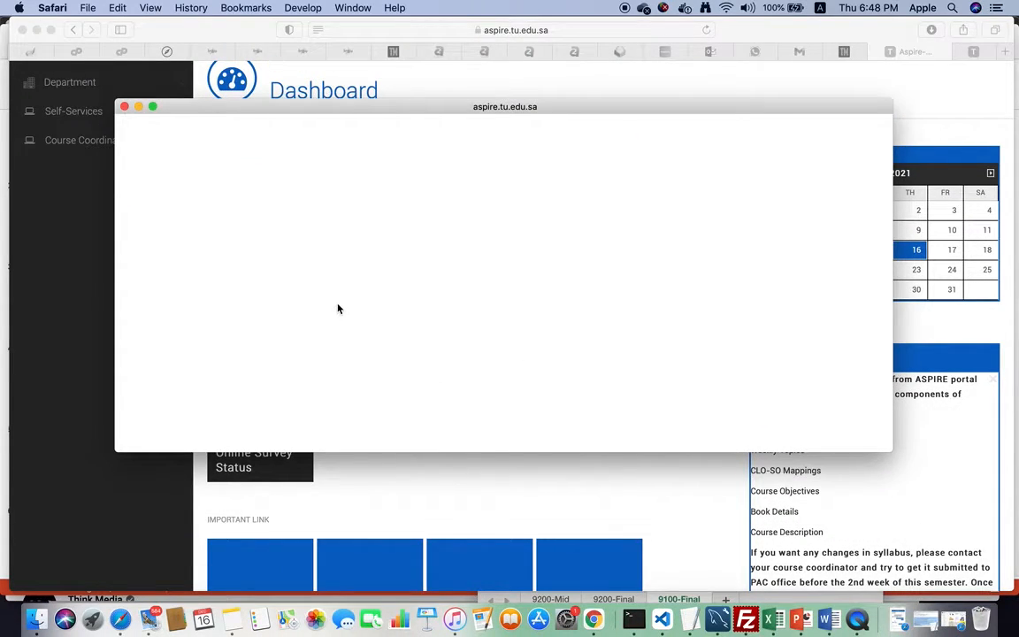
{"action": "left_click", "coordinate": [124, 106]}
{"action": "scroll", "coordinate": [102, 336], "scroll_direction": "up", "scroll_amount": 3}
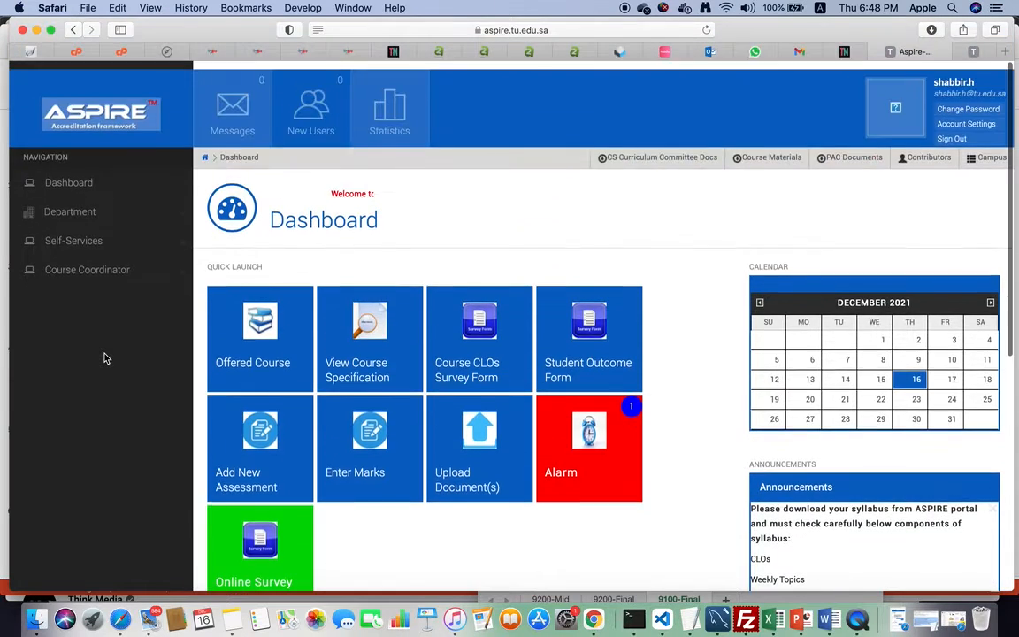
Reload the dashboard and view the Online Survey Status report once more.
{"action": "left_click", "coordinate": [71, 174]}
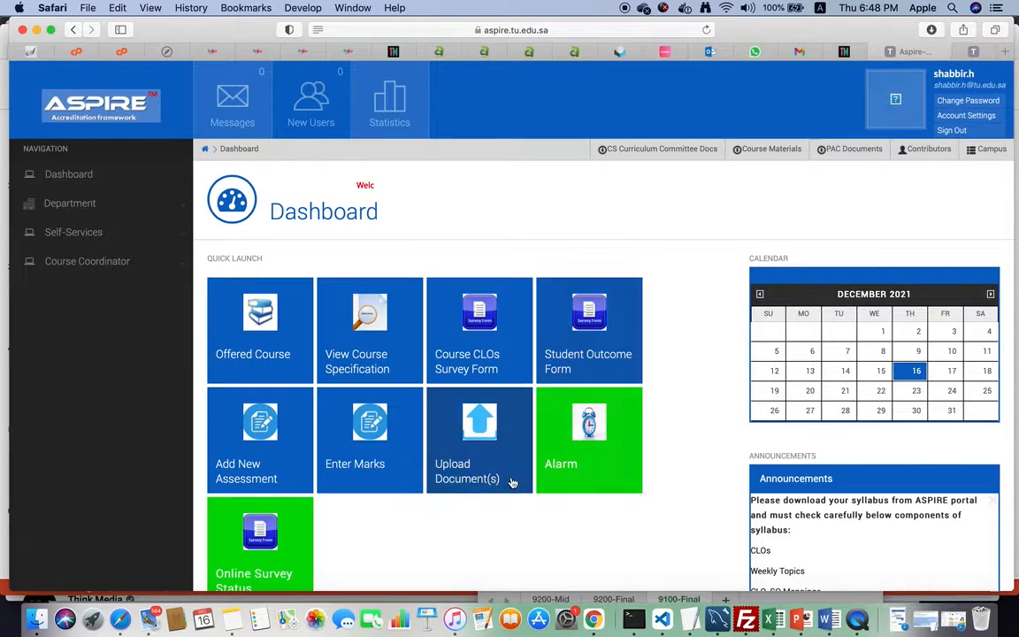
{"action": "left_click", "coordinate": [291, 553]}
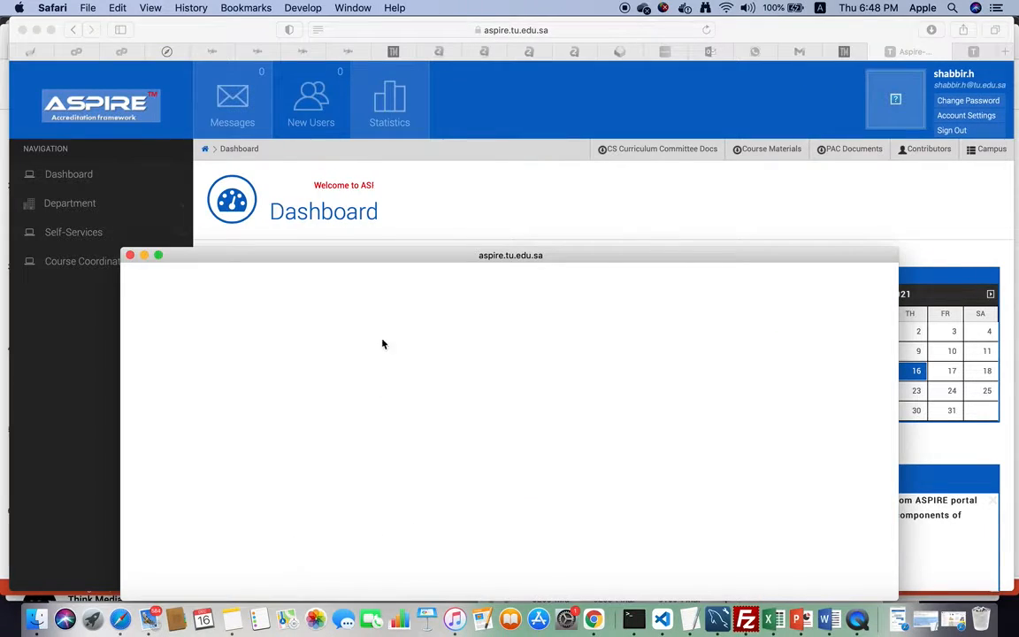
{"action": "left_click", "coordinate": [130, 255]}
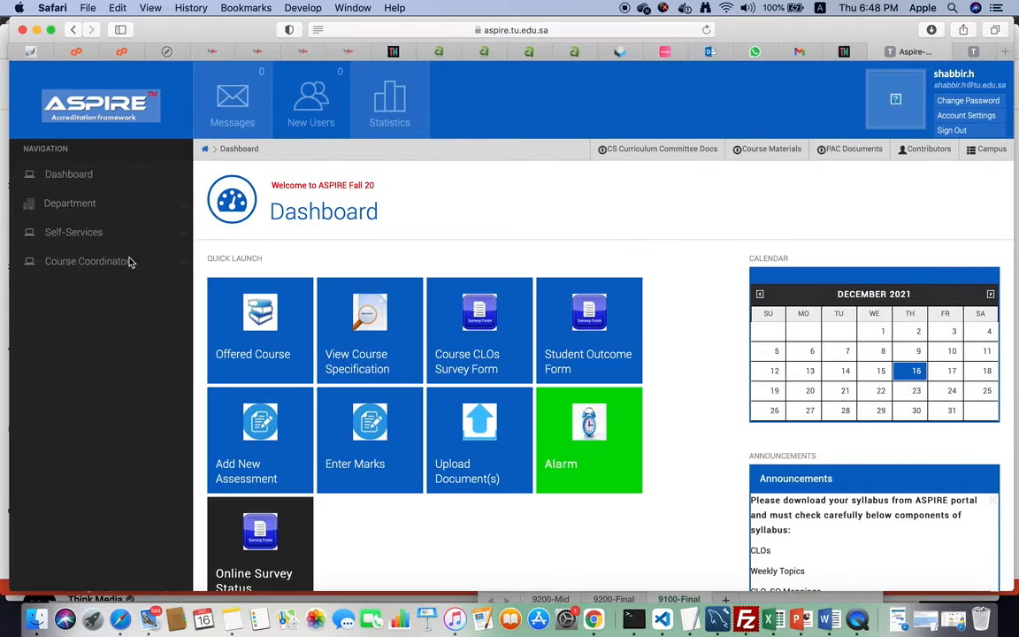
{"action": "scroll", "coordinate": [372, 561], "scroll_direction": "down", "scroll_amount": 2}
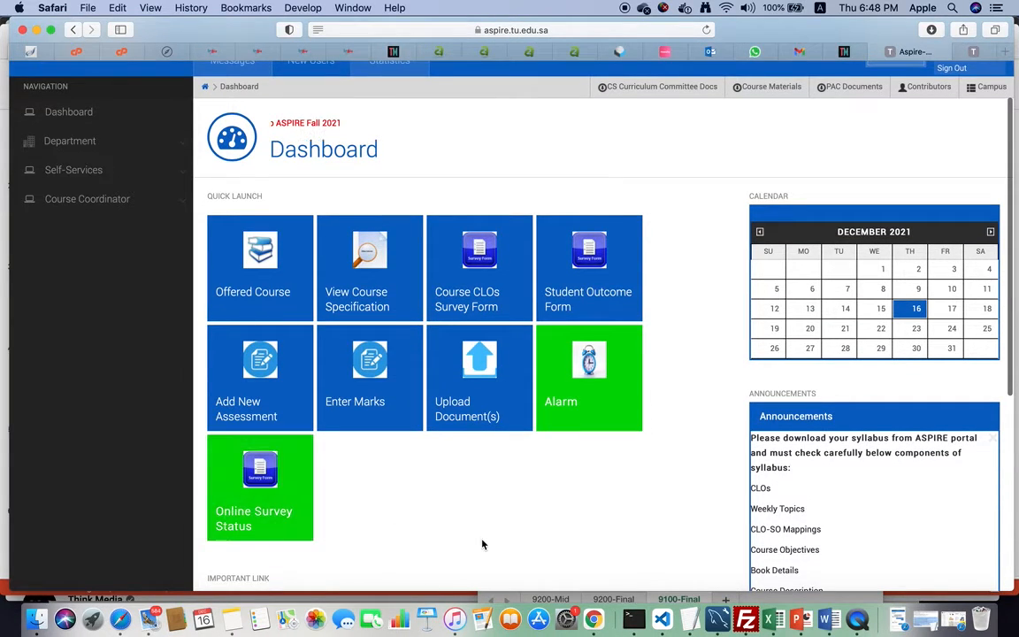
Revisit the survey tab and check the dashboard's Alarm report for the completion status of both sections.
{"action": "left_click", "coordinate": [973, 53]}
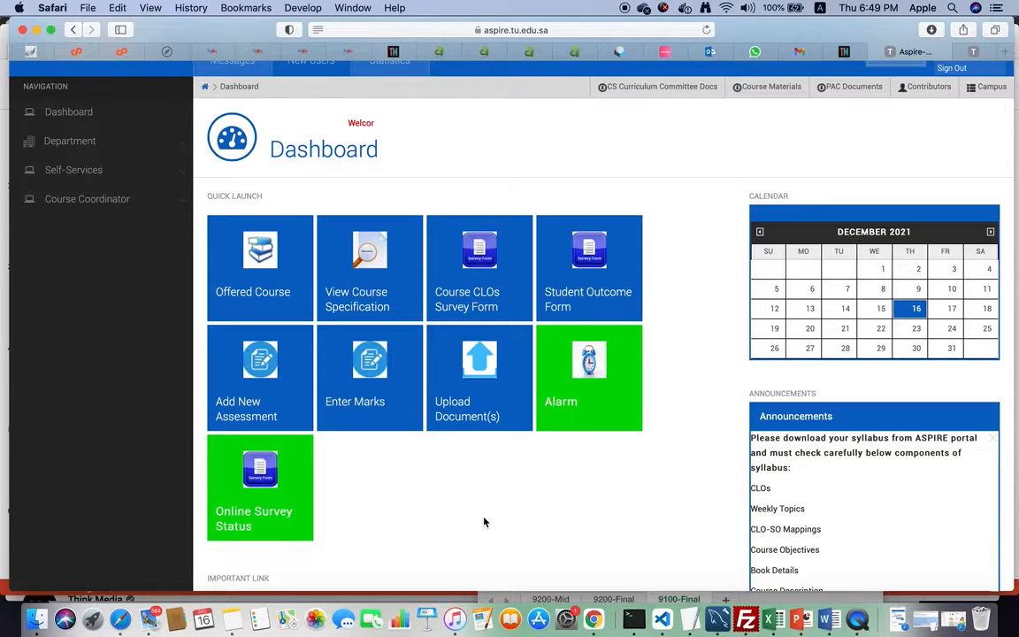
{"action": "left_click", "coordinate": [973, 53]}
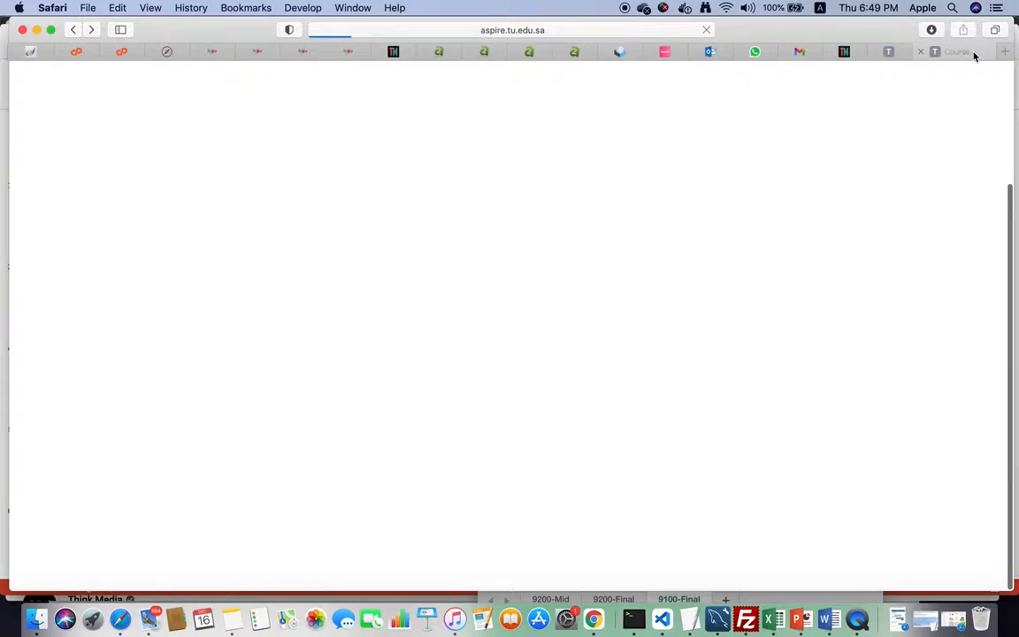
{"action": "left_click", "coordinate": [892, 53]}
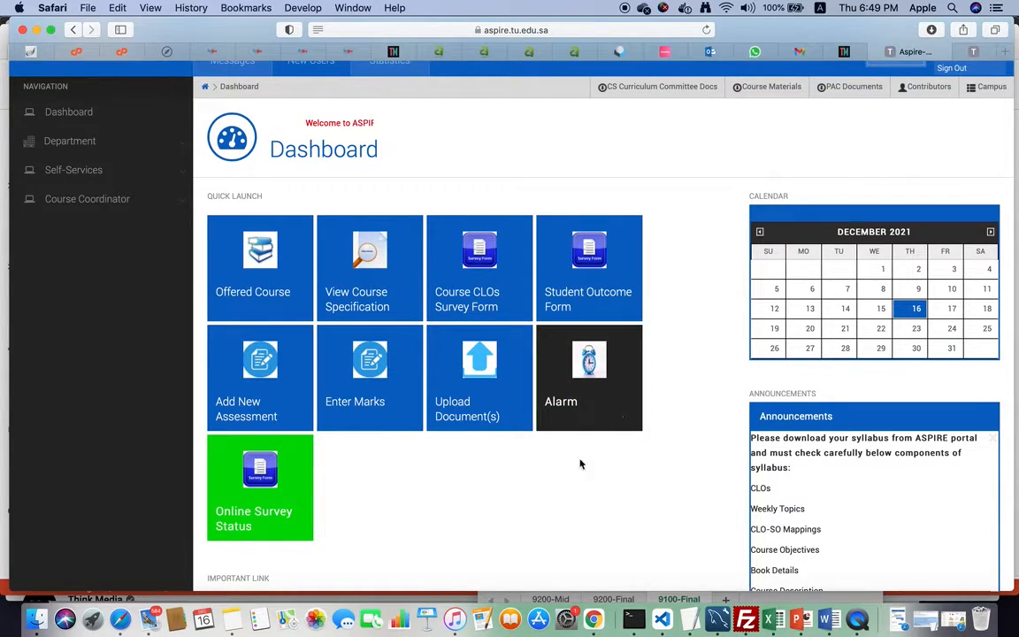
{"action": "left_click", "coordinate": [587, 414]}
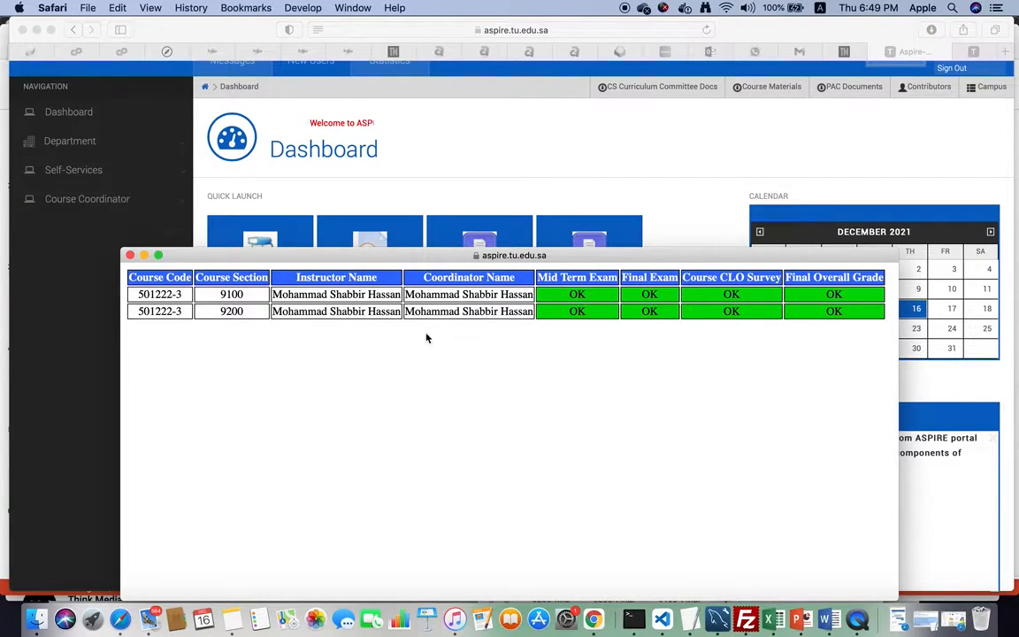
{"action": "left_click", "coordinate": [130, 255]}
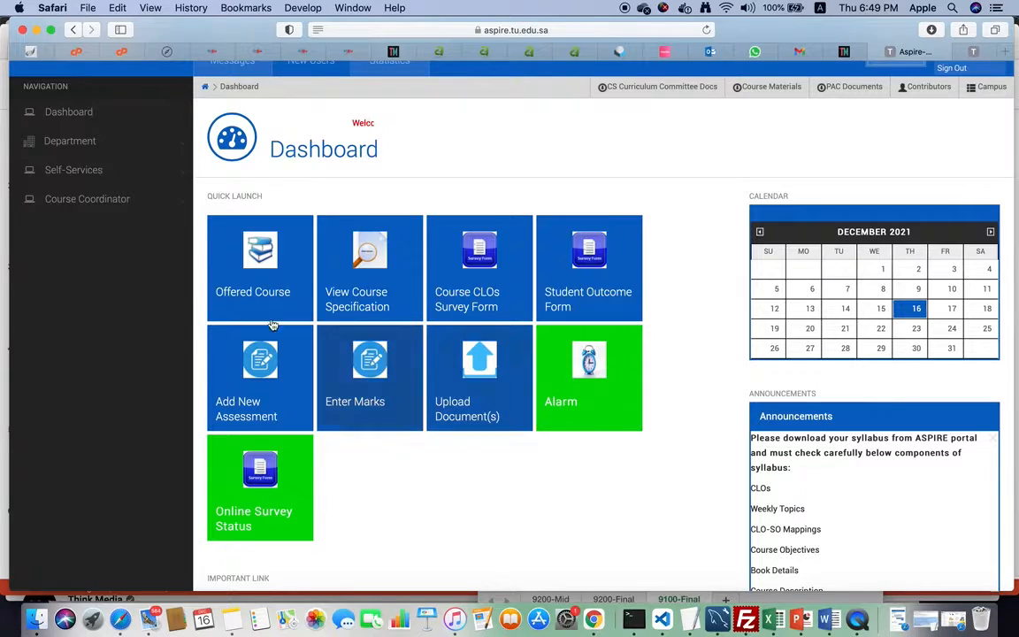
Open the self-service Generate CAF page and generate the CAF for 501222-3 : 9200 : 2021 : Fall.
{"action": "left_click", "coordinate": [79, 172]}
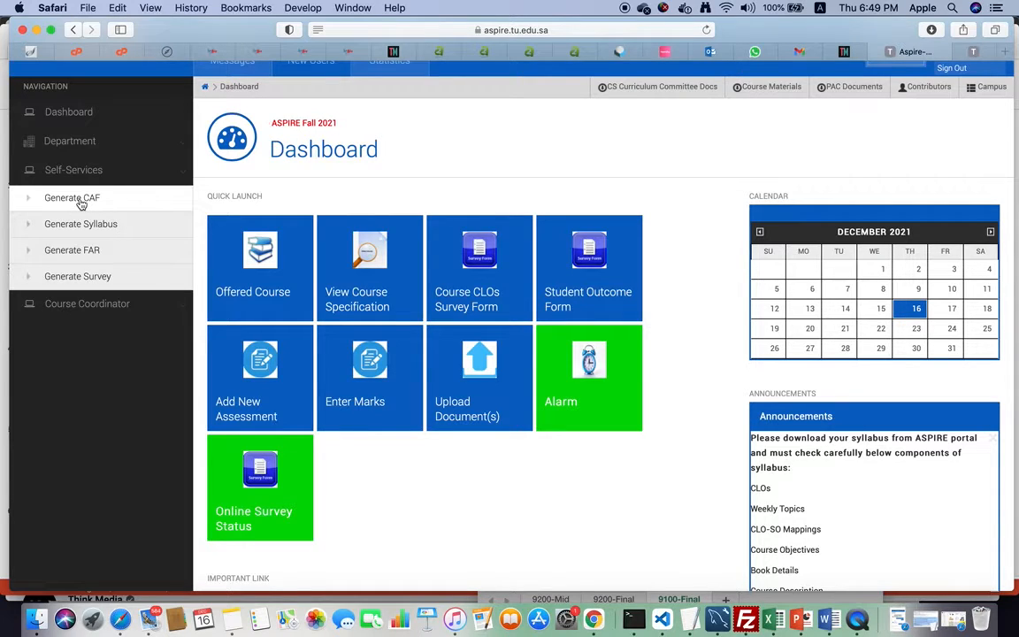
{"action": "left_click", "coordinate": [81, 200]}
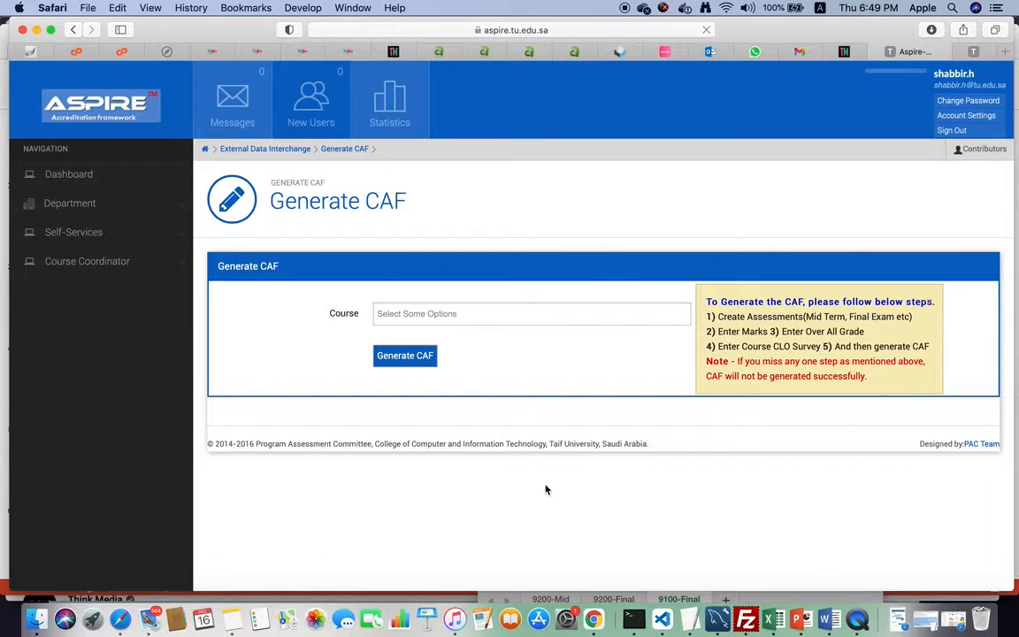
{"action": "left_click", "coordinate": [469, 314]}
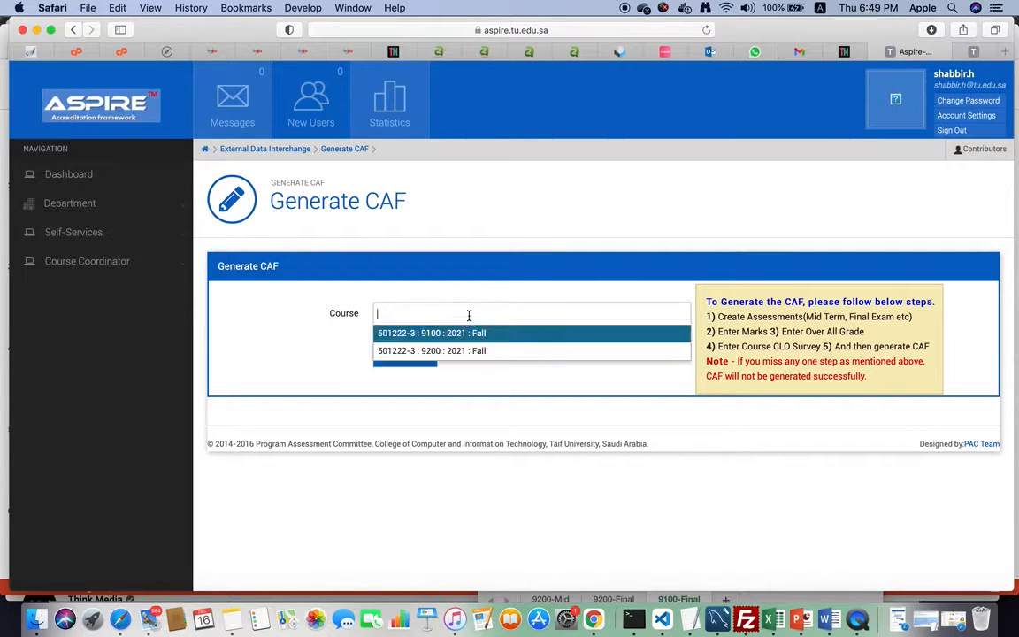
{"action": "left_click", "coordinate": [436, 352]}
{"action": "left_click", "coordinate": [411, 361]}
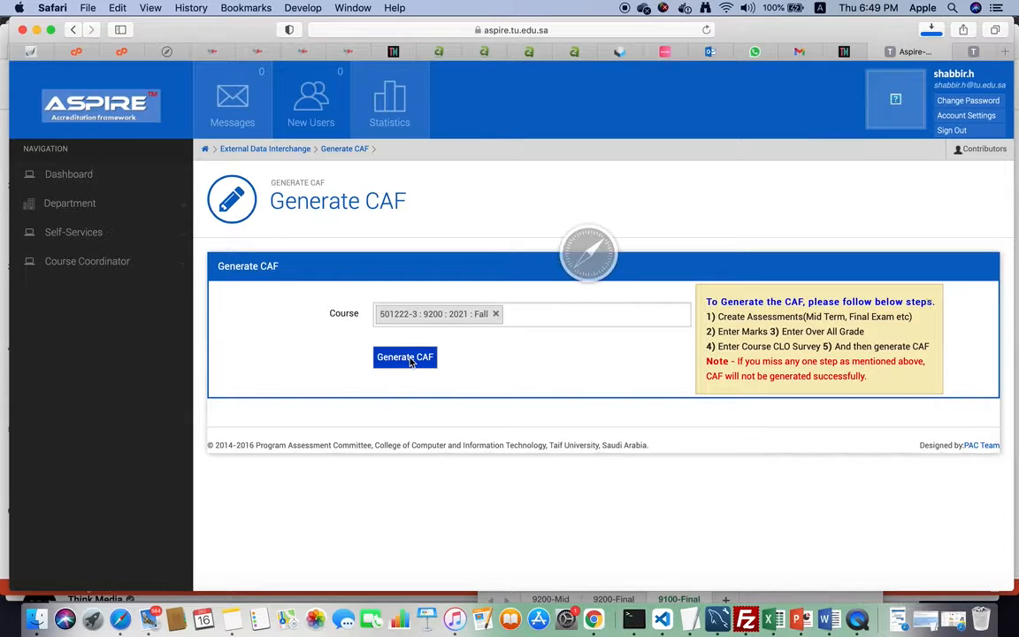
Switch to Finder, rename the downloaded ValidateGenerateCAF.xlsx as ValidateGenerateCAF-9200.xlsx, and open it in an enlarged Excel window.
{"action": "left_click", "coordinate": [36, 618]}
{"action": "left_click", "coordinate": [404, 129]}
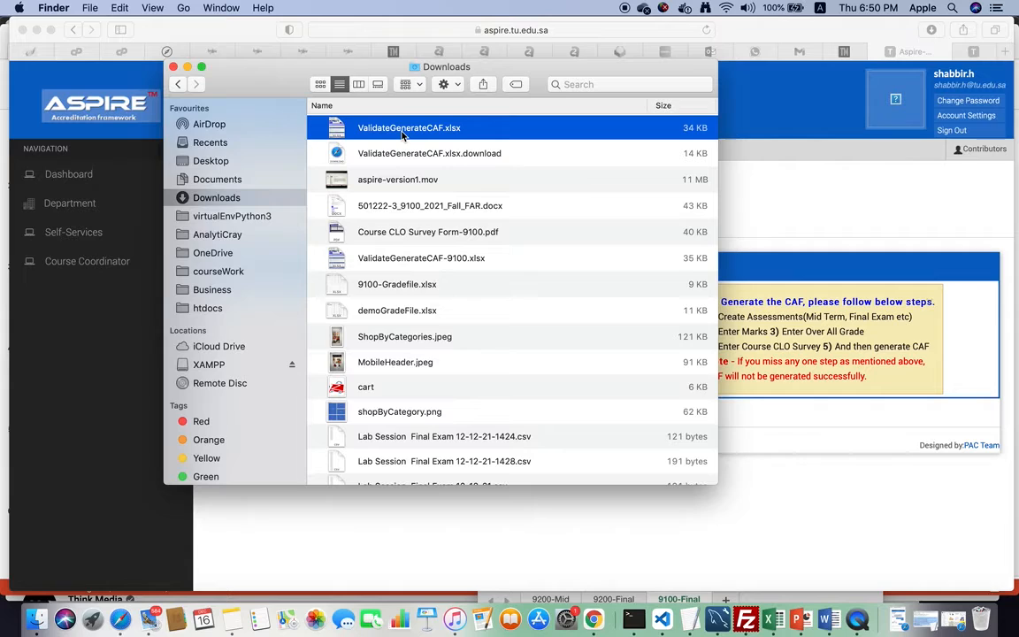
{"action": "right_click", "coordinate": [403, 131]}
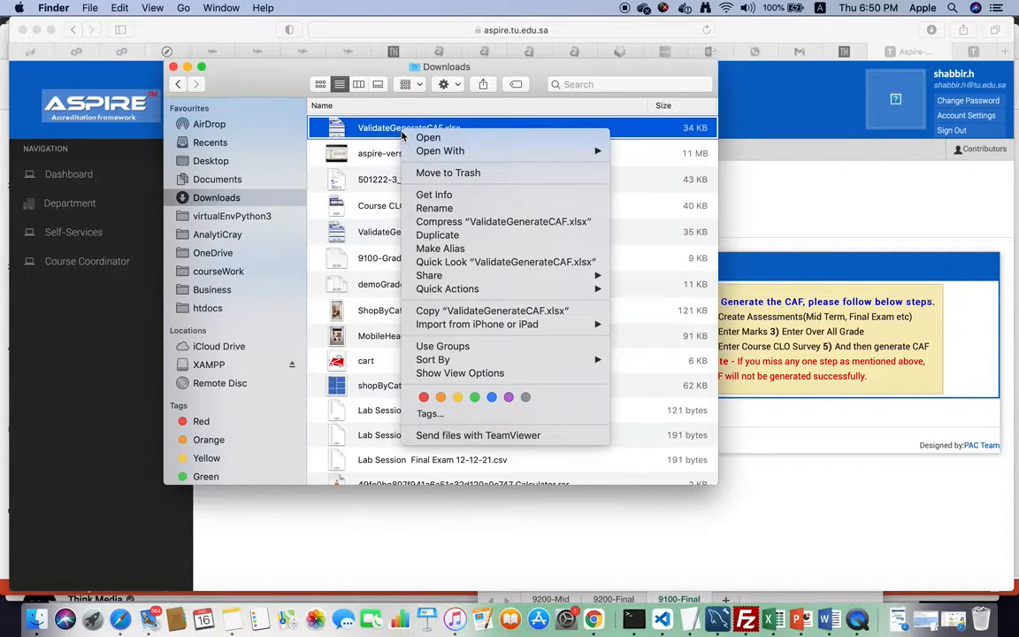
{"action": "left_click", "coordinate": [442, 208]}
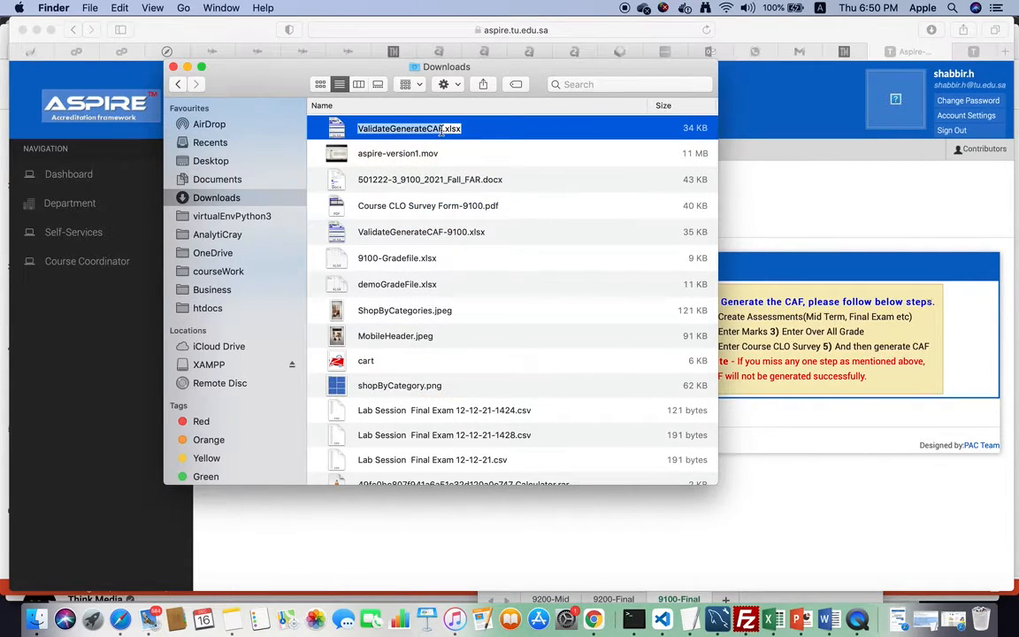
{"action": "key", "text": "Right"}
{"action": "type", "text": "-9200"}
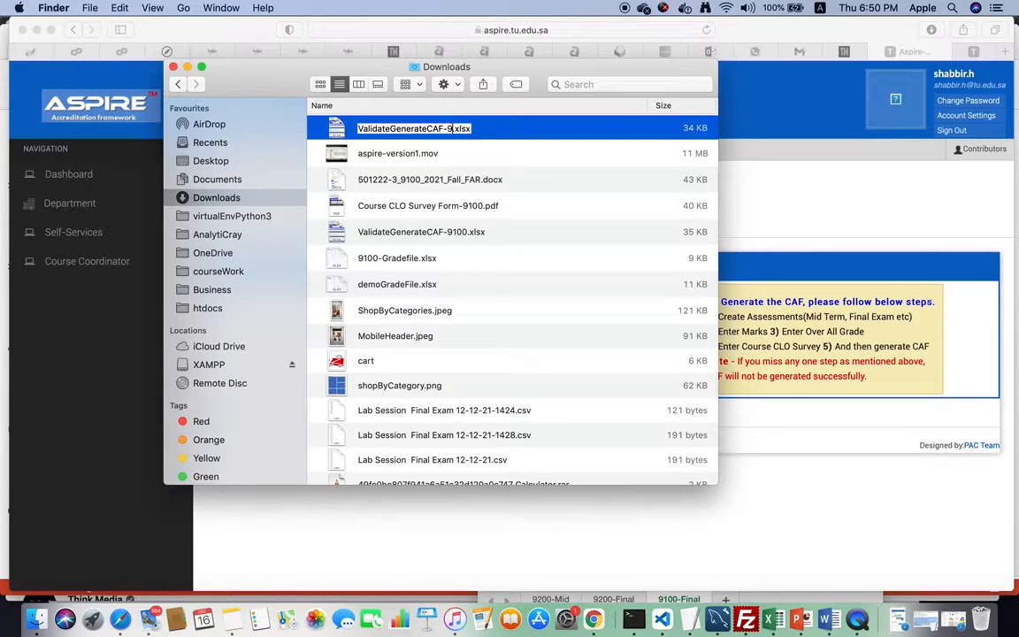
{"action": "key", "text": "Return"}
{"action": "double_click", "coordinate": [419, 129]}
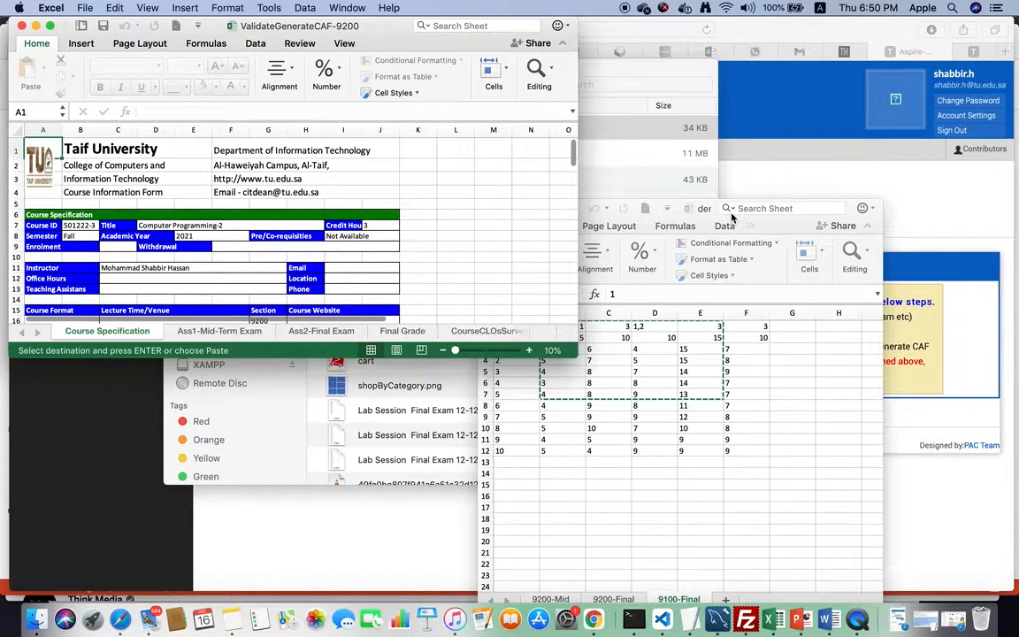
{"action": "left_click_drag", "start_coordinate": [573, 351], "coordinate": [927, 629]}
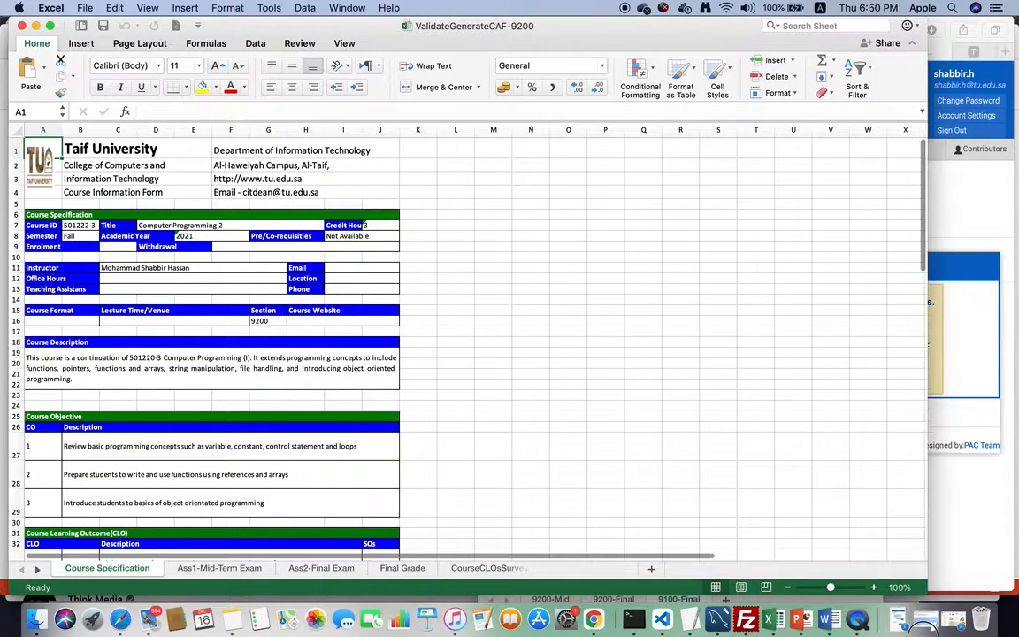
Review the Course Specification sheet, including its objectives, learning and student outcomes, book details, course schedule and course policy.
{"action": "scroll", "coordinate": [348, 409], "scroll_direction": "down", "scroll_amount": 6}
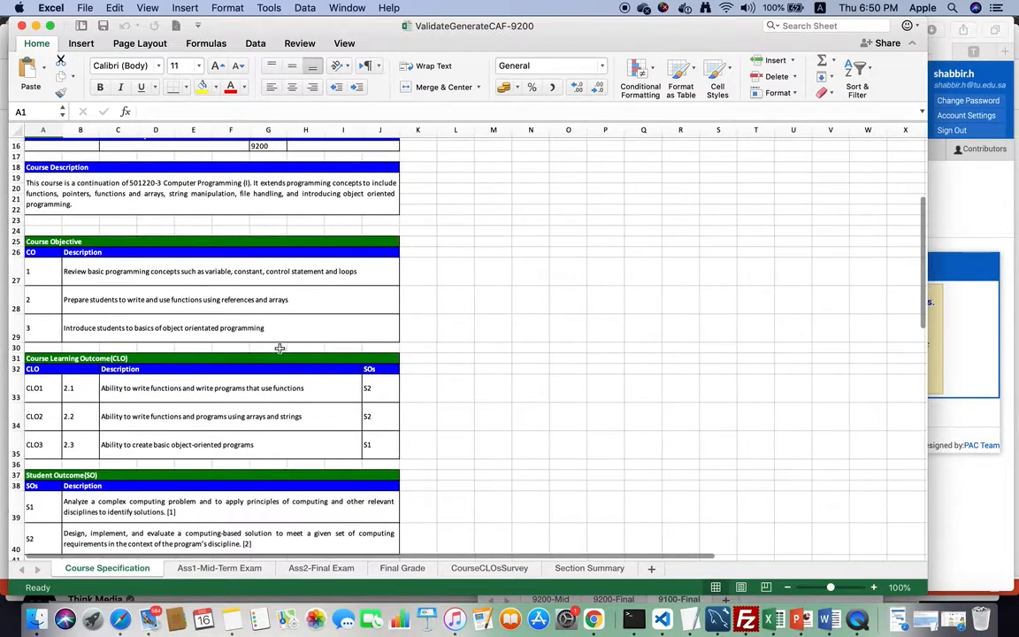
{"action": "scroll", "coordinate": [279, 346], "scroll_direction": "up", "scroll_amount": 6}
{"action": "scroll", "coordinate": [185, 400], "scroll_direction": "down", "scroll_amount": 5}
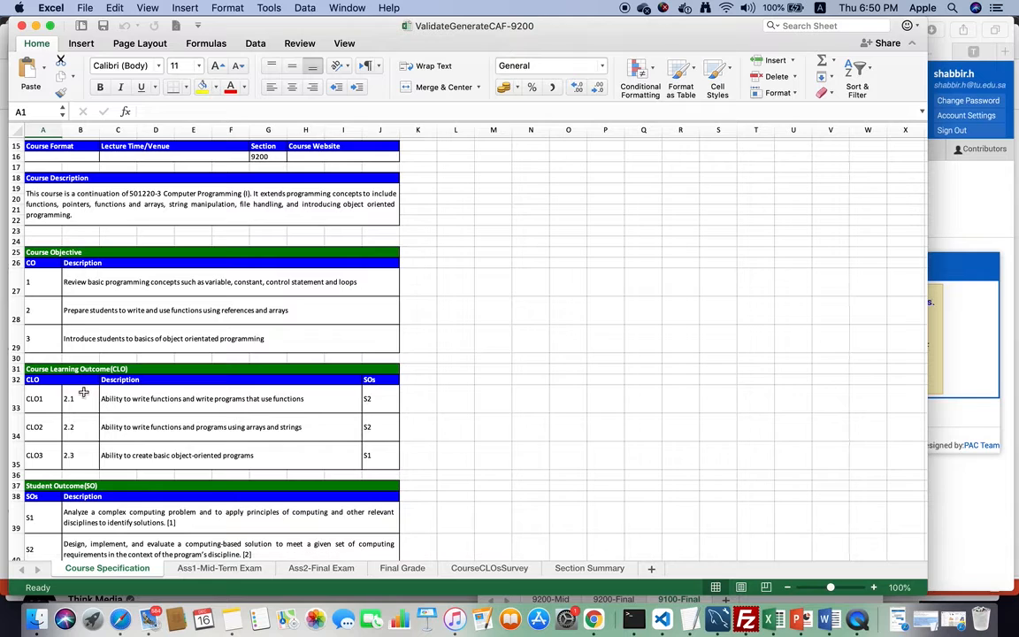
{"action": "scroll", "coordinate": [83, 392], "scroll_direction": "down", "scroll_amount": 5}
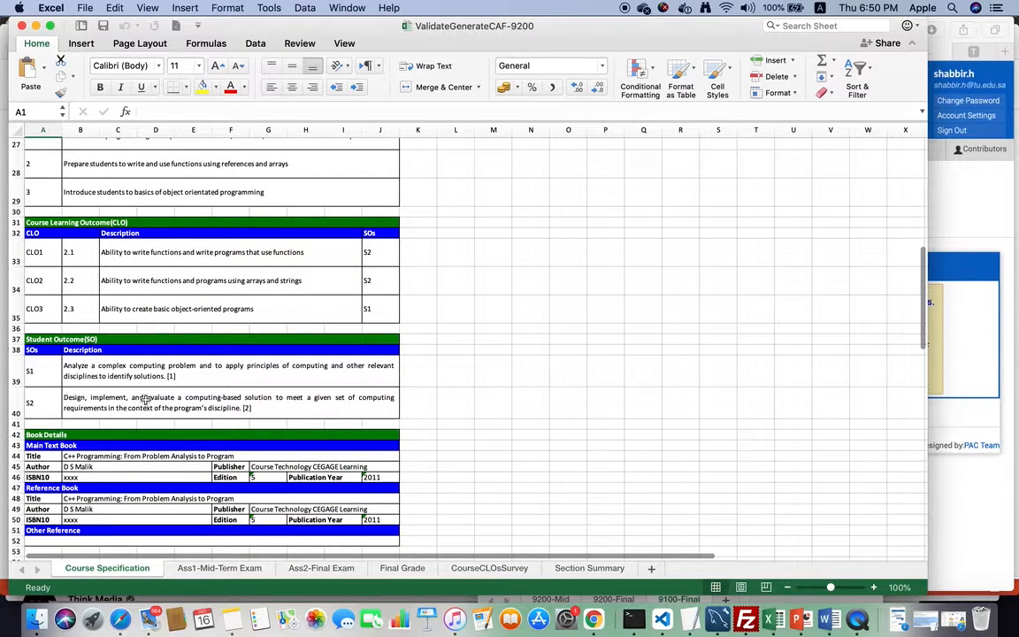
{"action": "scroll", "coordinate": [144, 400], "scroll_direction": "down", "scroll_amount": 3}
{"action": "scroll", "coordinate": [64, 408], "scroll_direction": "down", "scroll_amount": 10}
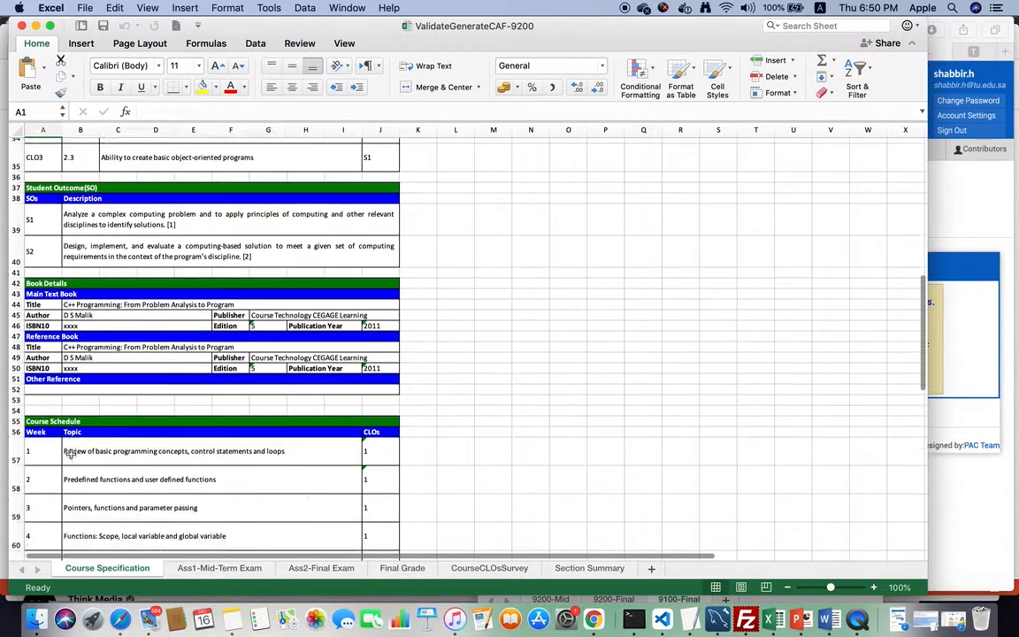
{"action": "scroll", "coordinate": [70, 453], "scroll_direction": "down", "scroll_amount": 10}
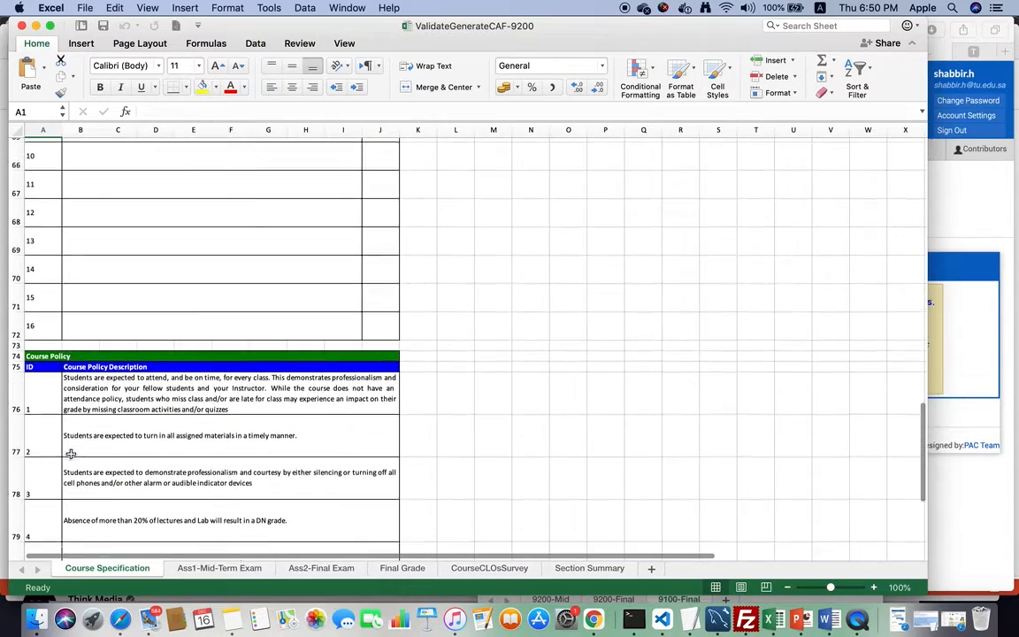
{"action": "scroll", "coordinate": [71, 454], "scroll_direction": "up", "scroll_amount": 5}
{"action": "scroll", "coordinate": [211, 363], "scroll_direction": "up", "scroll_amount": 20}
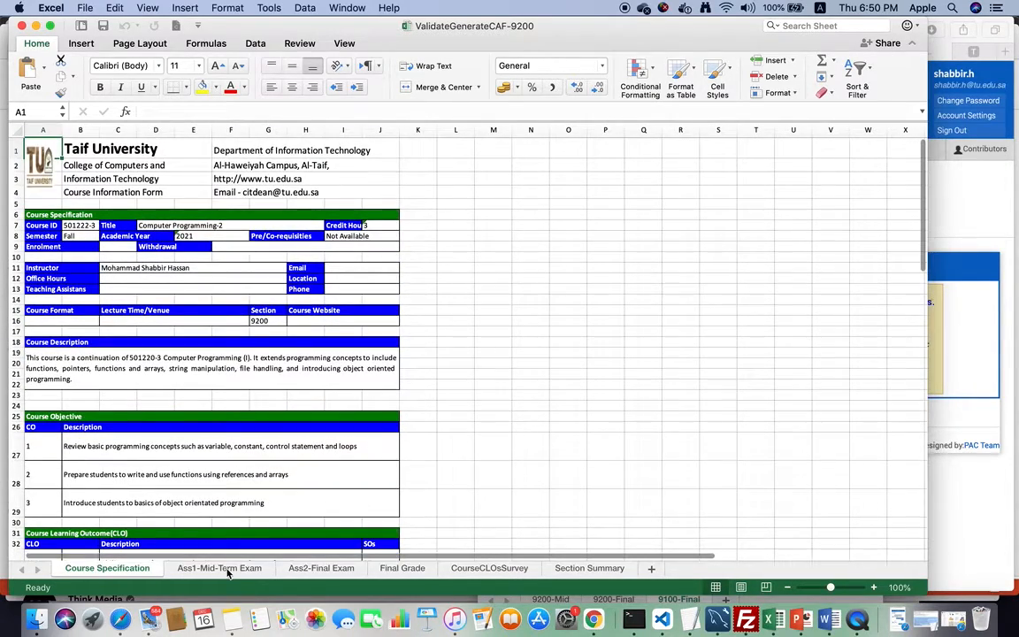
Check the marks on the Mid-Term and Final Exam sheets, the Final Grade statistics, and the CourseCLOsSurvey responses.
{"action": "left_click", "coordinate": [226, 568]}
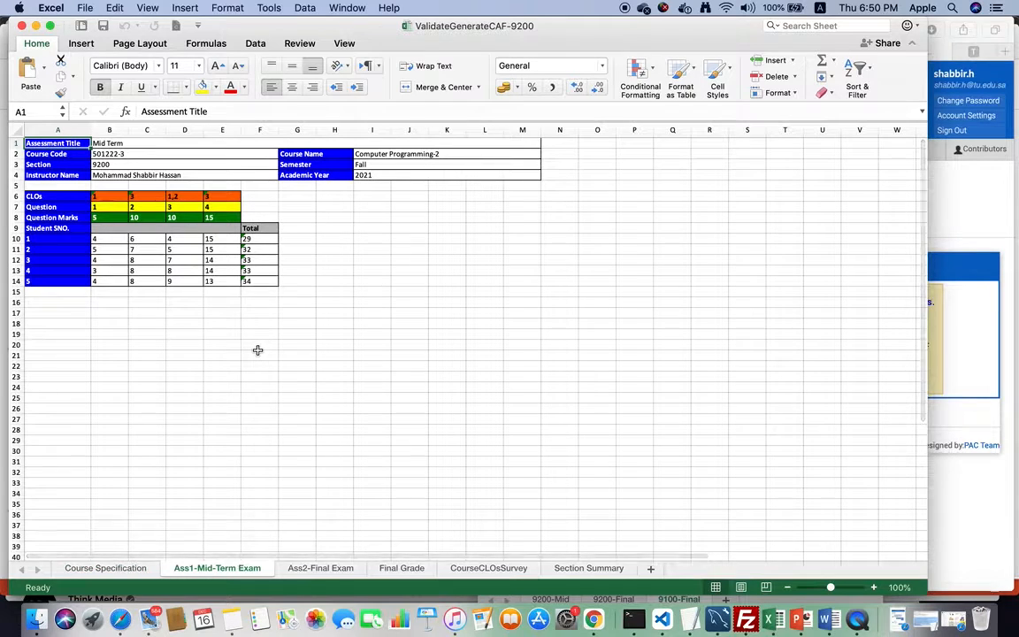
{"action": "left_click", "coordinate": [319, 570]}
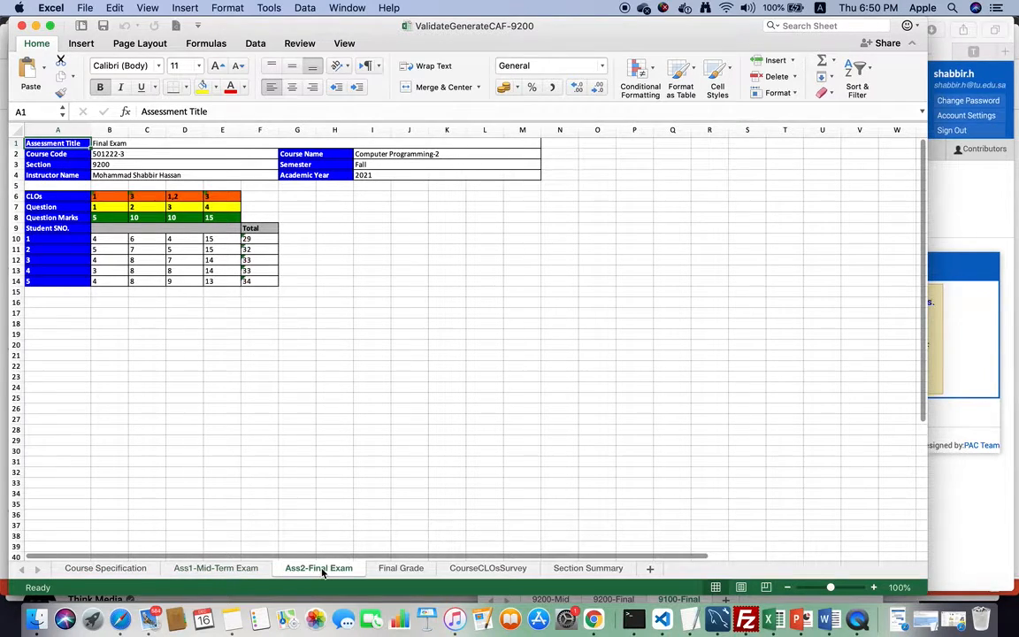
{"action": "left_click", "coordinate": [406, 569]}
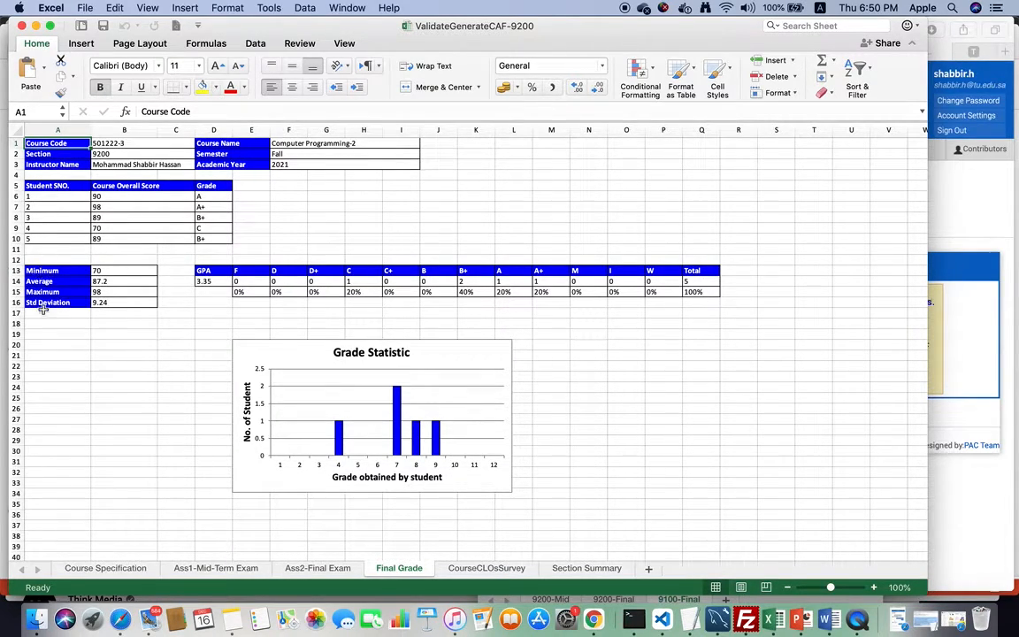
{"action": "left_click", "coordinate": [487, 568]}
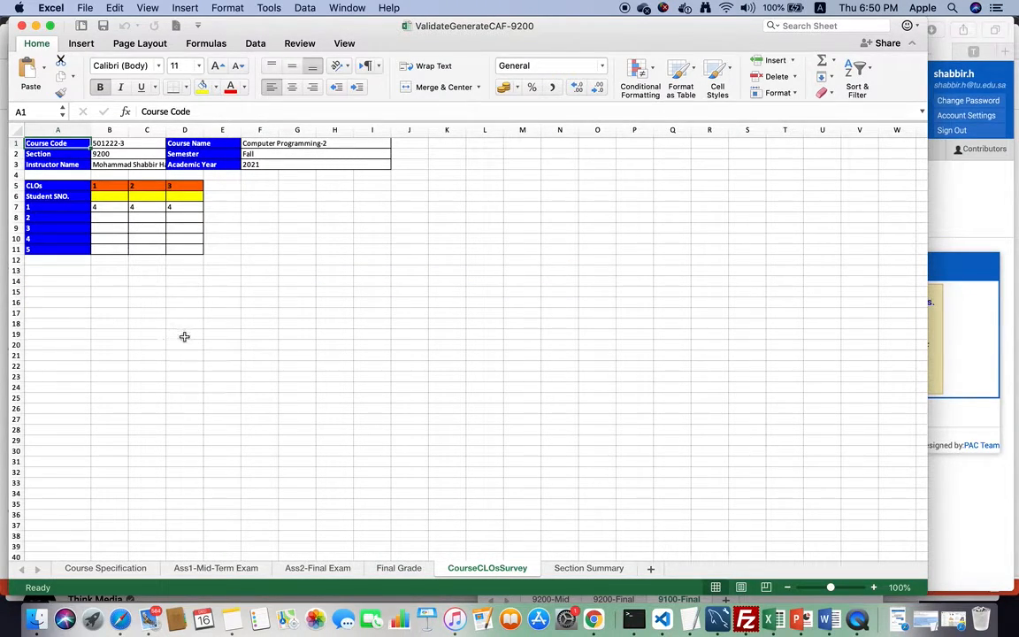
Examine the Section Summary sheet's tables and charts for SO attainment, CLO attainment, student achievement and the student survey.
{"action": "left_click", "coordinate": [591, 569]}
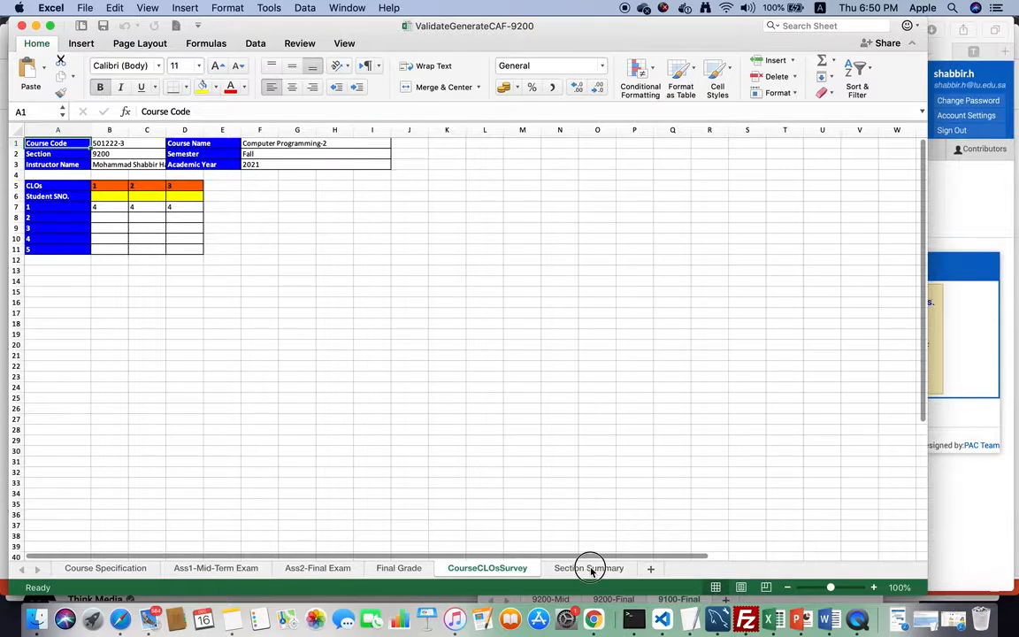
{"action": "left_click", "coordinate": [310, 325]}
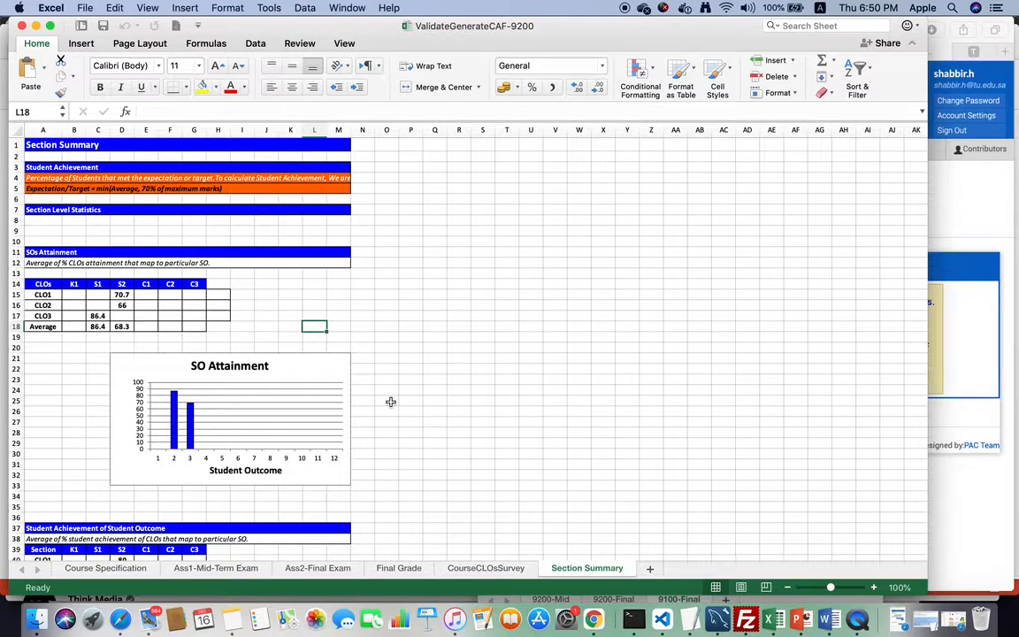
{"action": "scroll", "coordinate": [390, 402], "scroll_direction": "down", "scroll_amount": 10}
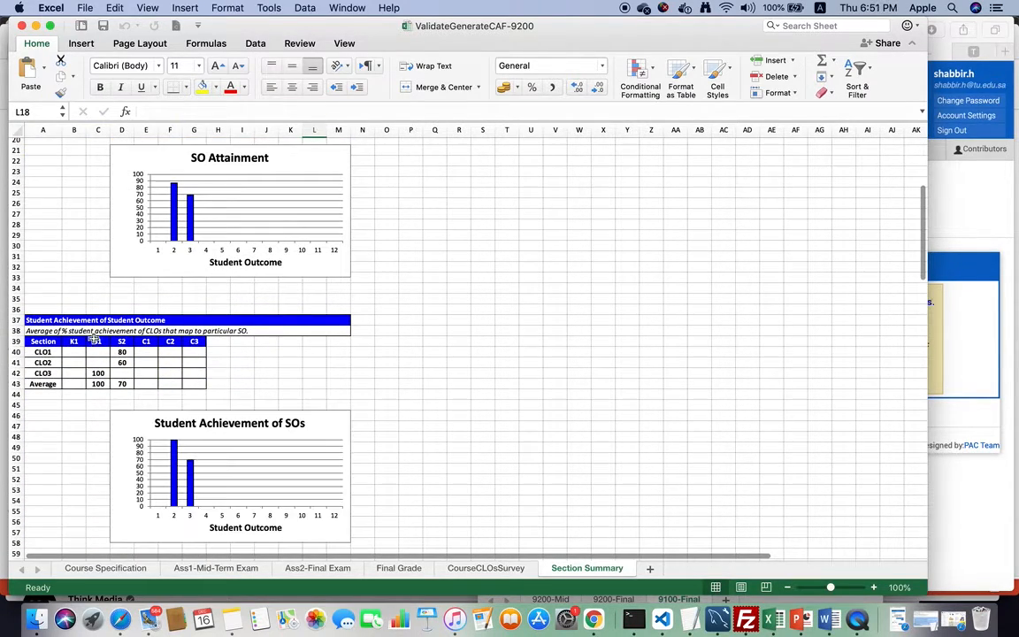
{"action": "scroll", "coordinate": [389, 364], "scroll_direction": "down", "scroll_amount": 12}
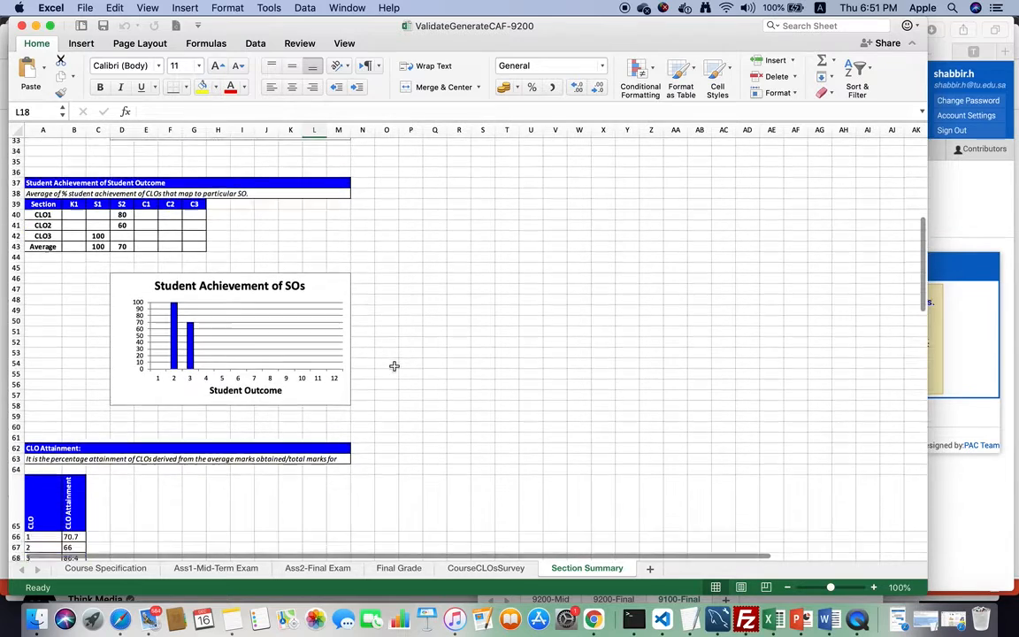
{"action": "left_click", "coordinate": [387, 456]}
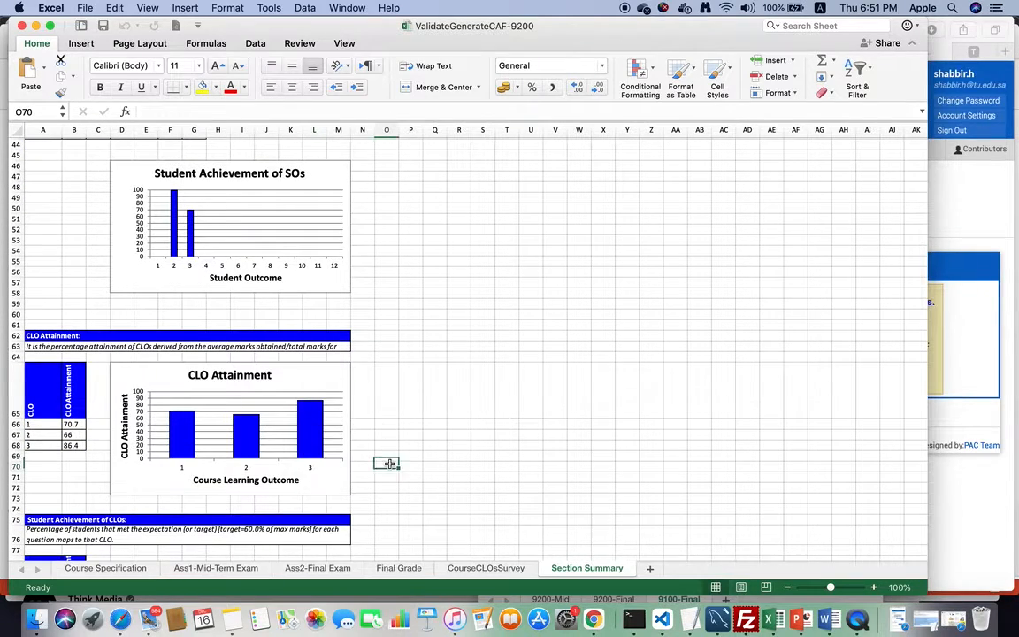
{"action": "scroll", "coordinate": [389, 463], "scroll_direction": "down", "scroll_amount": 5}
{"action": "scroll", "coordinate": [389, 464], "scroll_direction": "down", "scroll_amount": 5}
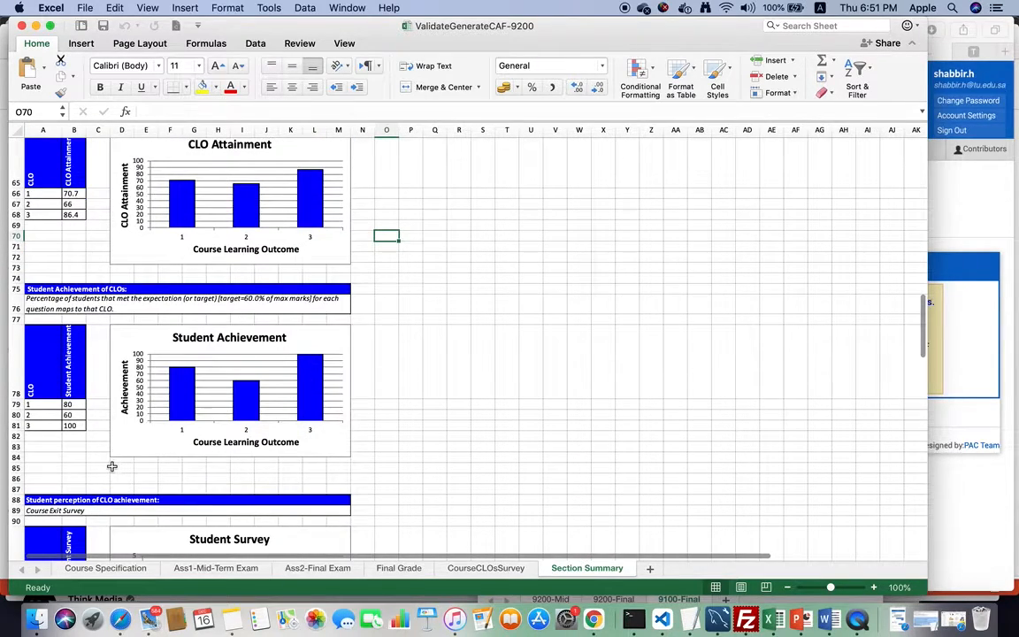
{"action": "scroll", "coordinate": [111, 466], "scroll_direction": "down", "scroll_amount": 6}
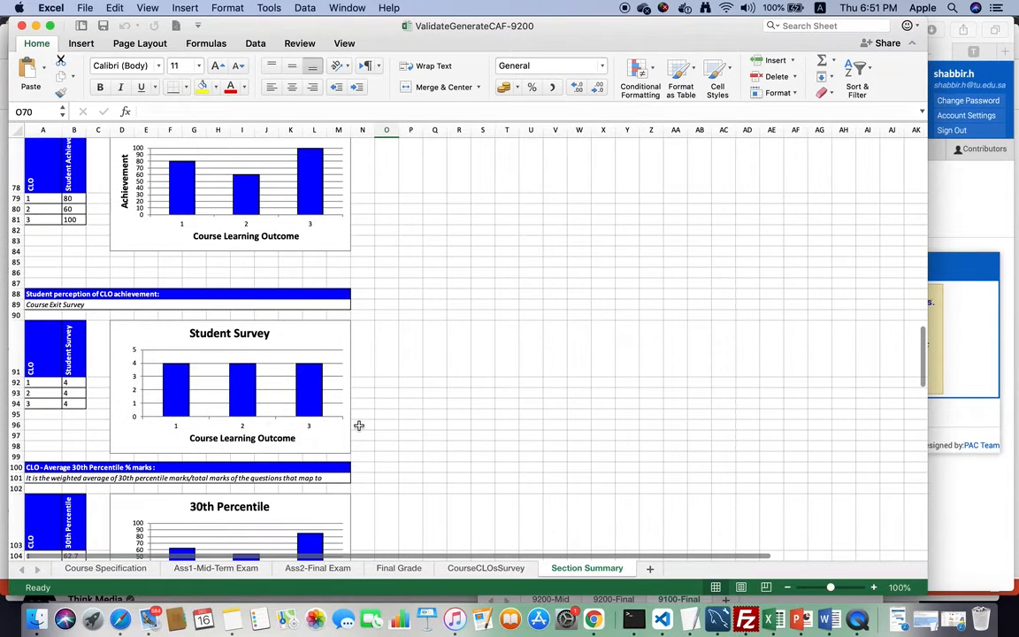
{"action": "scroll", "coordinate": [388, 411], "scroll_direction": "down", "scroll_amount": 6}
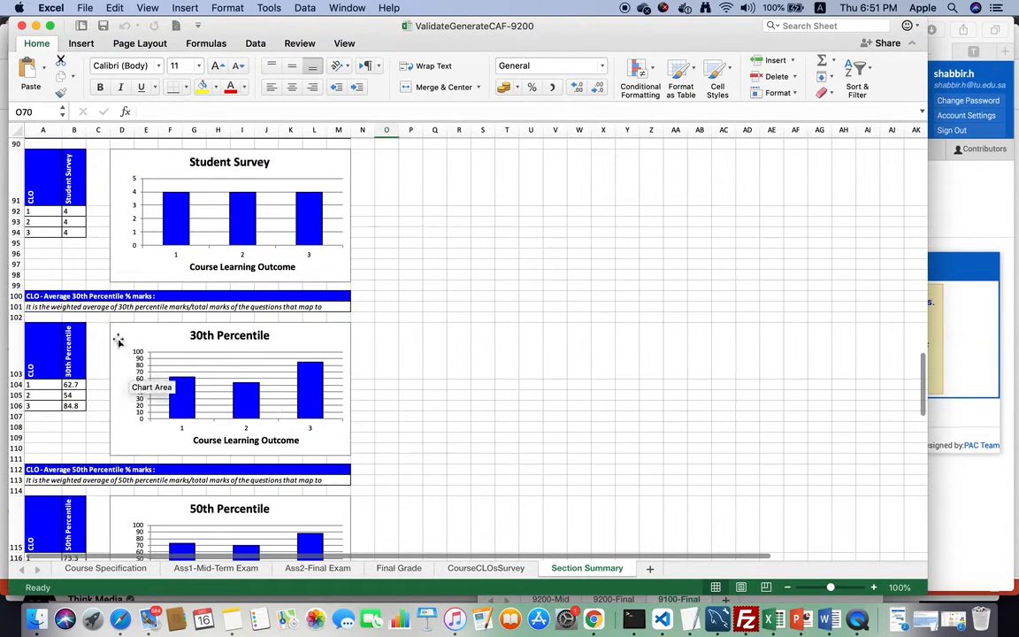
Review the Section Summary's 30th, 50th and 70th percentile charts and detailed assessment statistics, and return to the SO attainment table.
{"action": "left_click", "coordinate": [409, 468]}
{"action": "scroll", "coordinate": [410, 466], "scroll_direction": "down", "scroll_amount": 6}
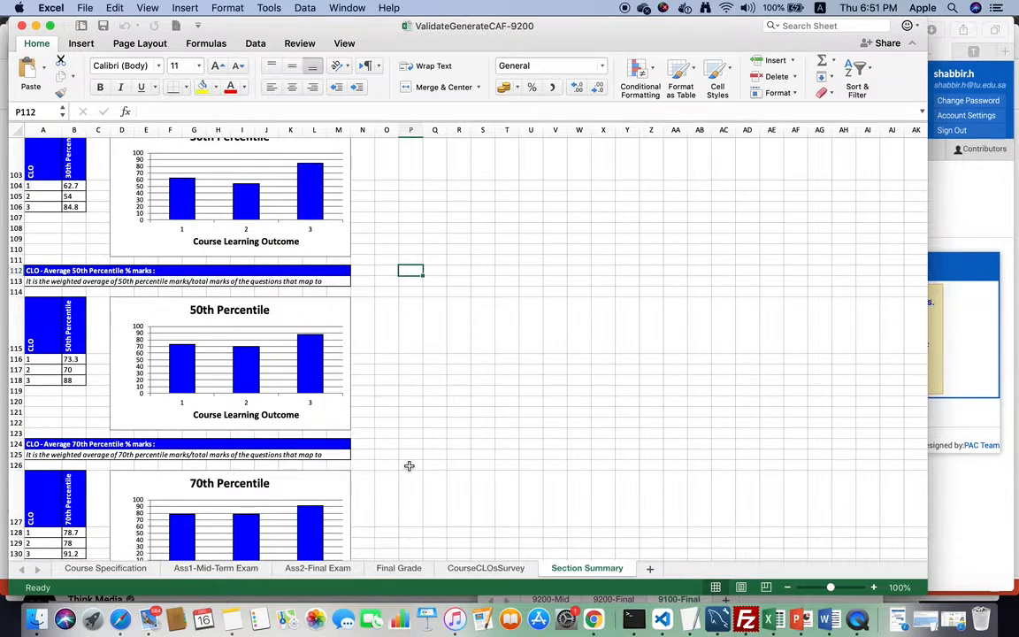
{"action": "scroll", "coordinate": [410, 466], "scroll_direction": "down", "scroll_amount": 6}
{"action": "scroll", "coordinate": [408, 465], "scroll_direction": "down", "scroll_amount": 10}
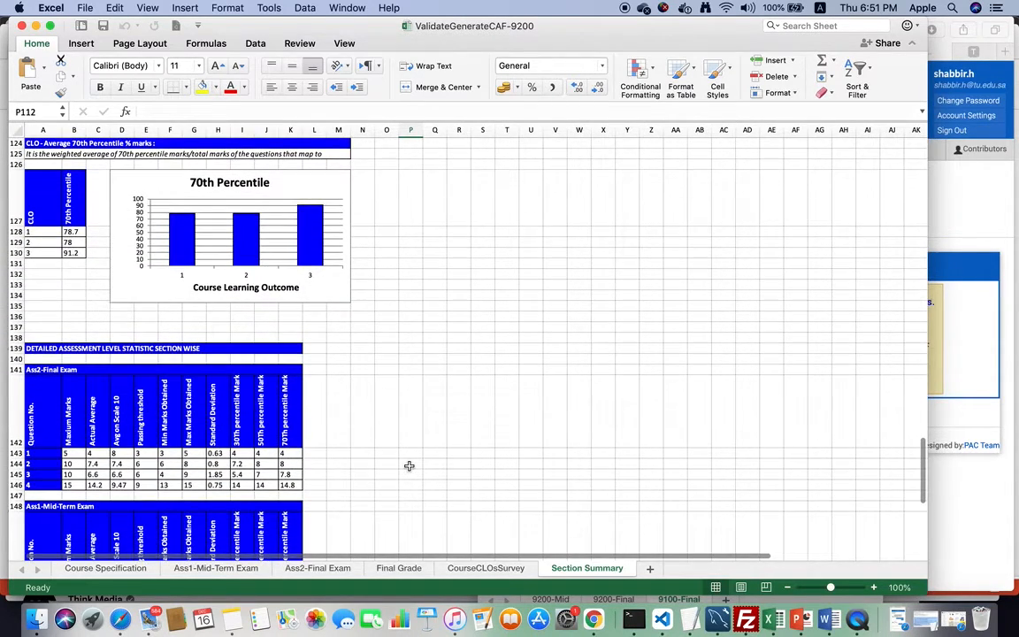
{"action": "scroll", "coordinate": [409, 466], "scroll_direction": "up", "scroll_amount": 17}
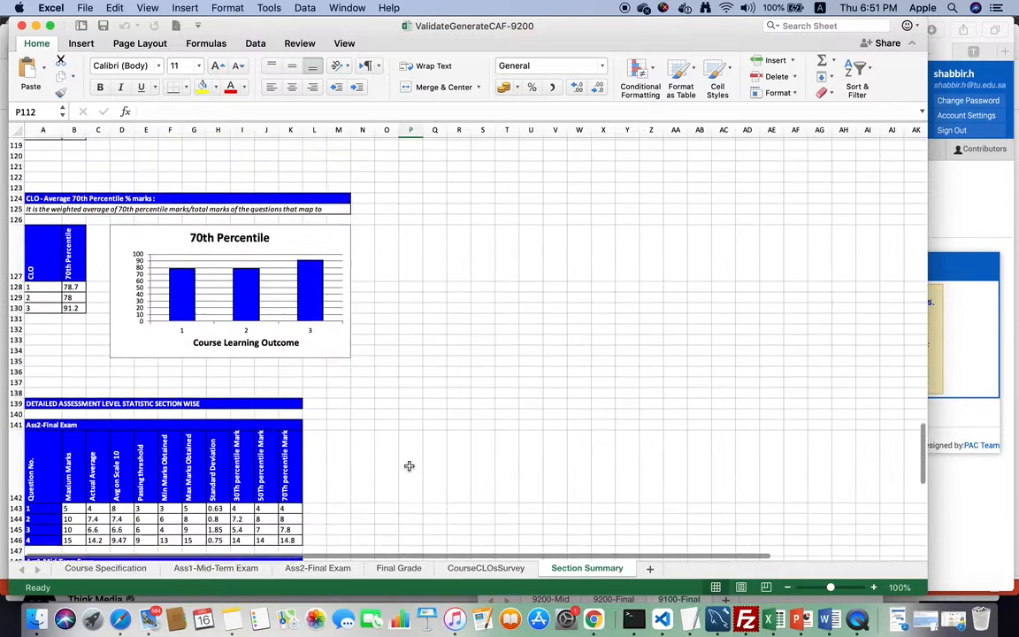
{"action": "scroll", "coordinate": [408, 466], "scroll_direction": "up", "scroll_amount": 5}
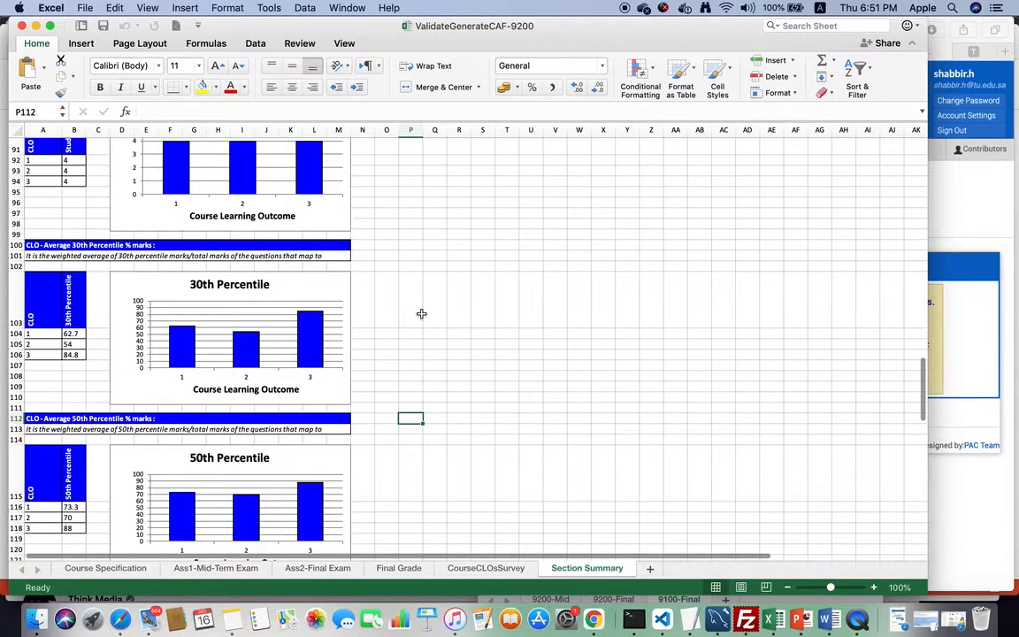
{"action": "scroll", "coordinate": [421, 313], "scroll_direction": "up", "scroll_amount": 20}
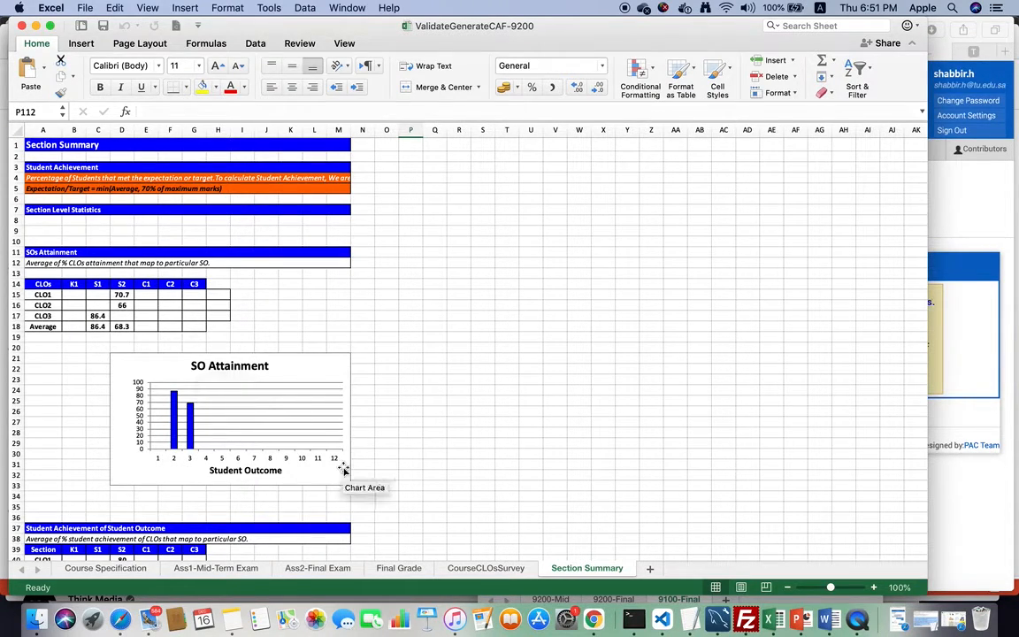
Compare the question-to-CLO mapping on both exam sheets with the Section Summary's SO attainment and student achievement tables.
{"action": "left_click", "coordinate": [329, 569]}
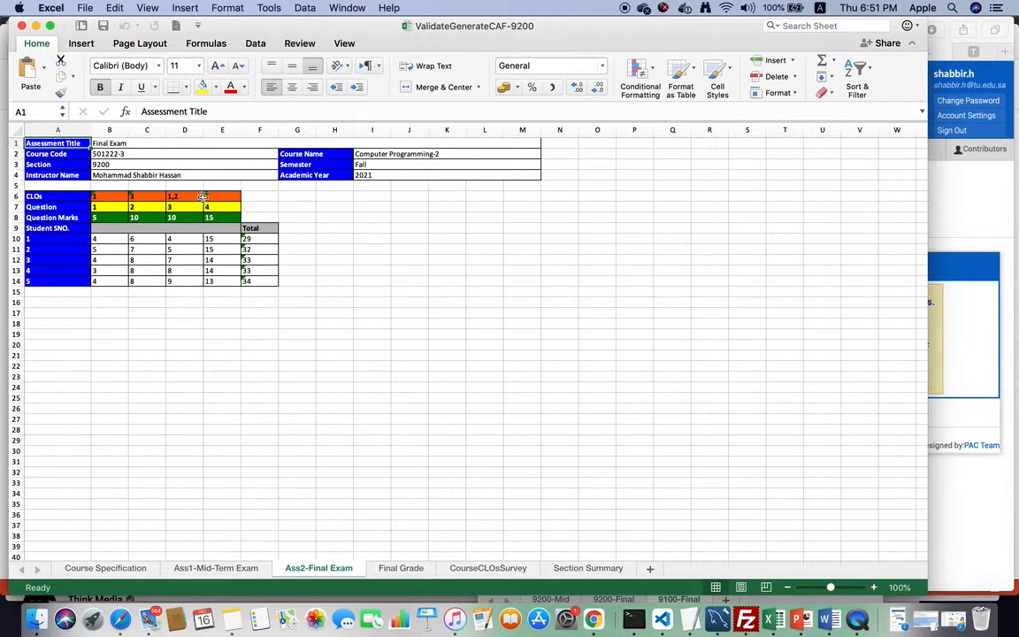
{"action": "left_click", "coordinate": [216, 568]}
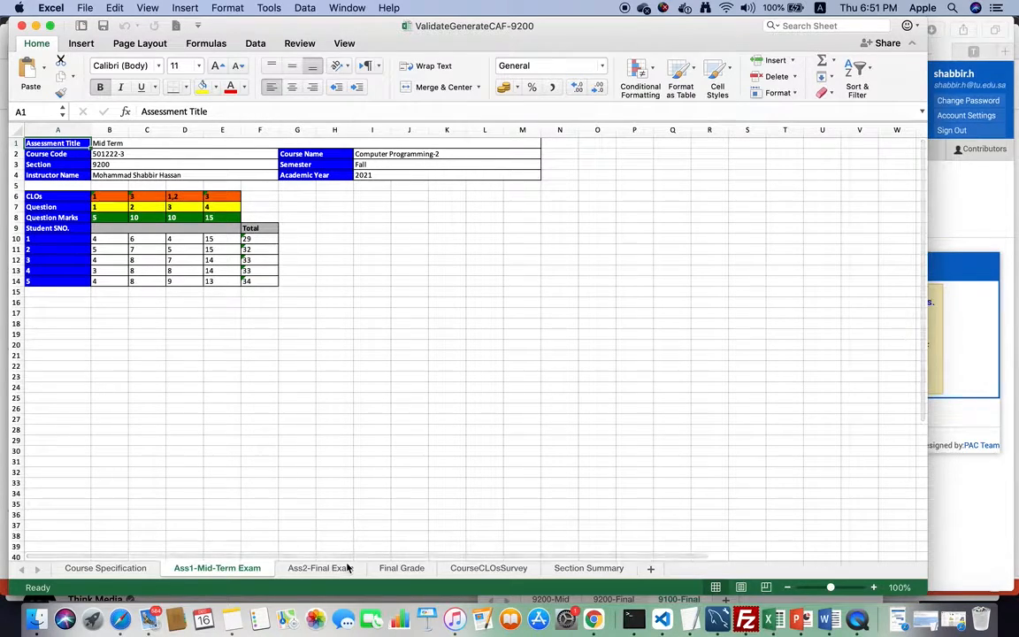
{"action": "left_click", "coordinate": [583, 569]}
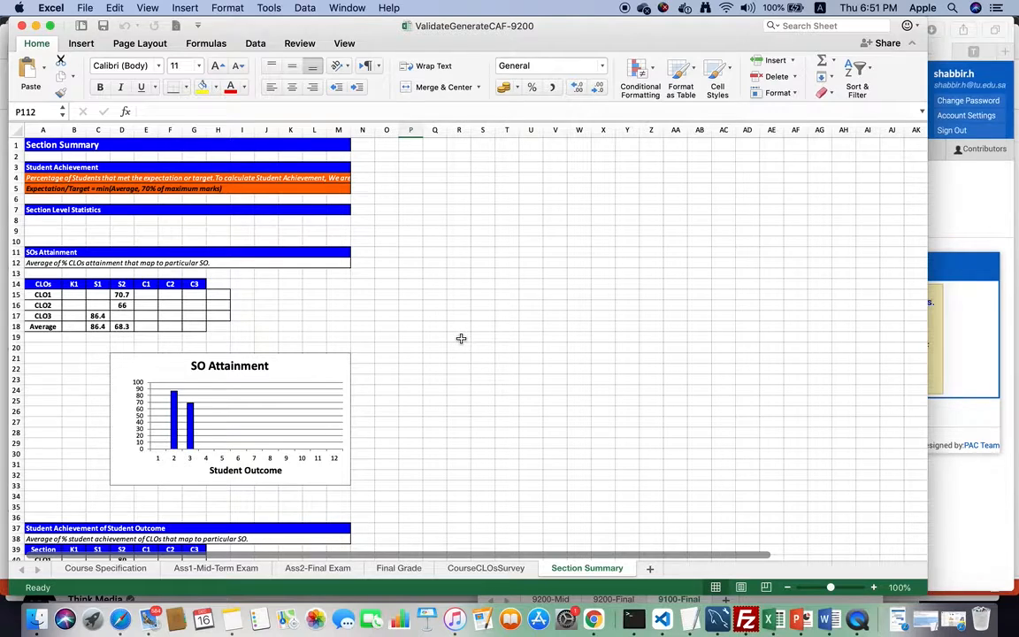
{"action": "left_click", "coordinate": [126, 305]}
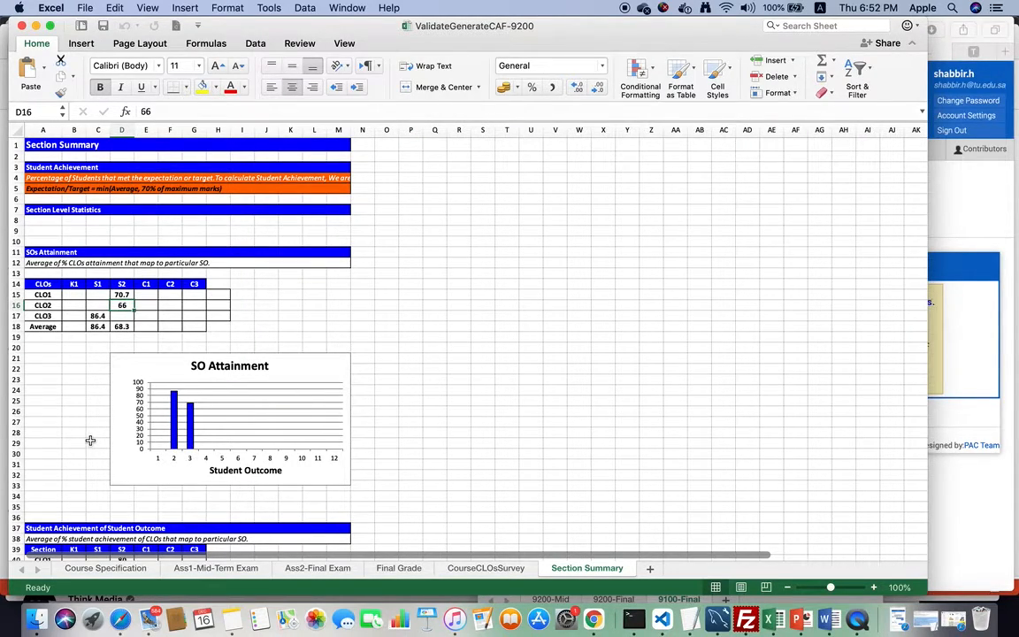
{"action": "scroll", "coordinate": [89, 407], "scroll_direction": "down", "scroll_amount": 5}
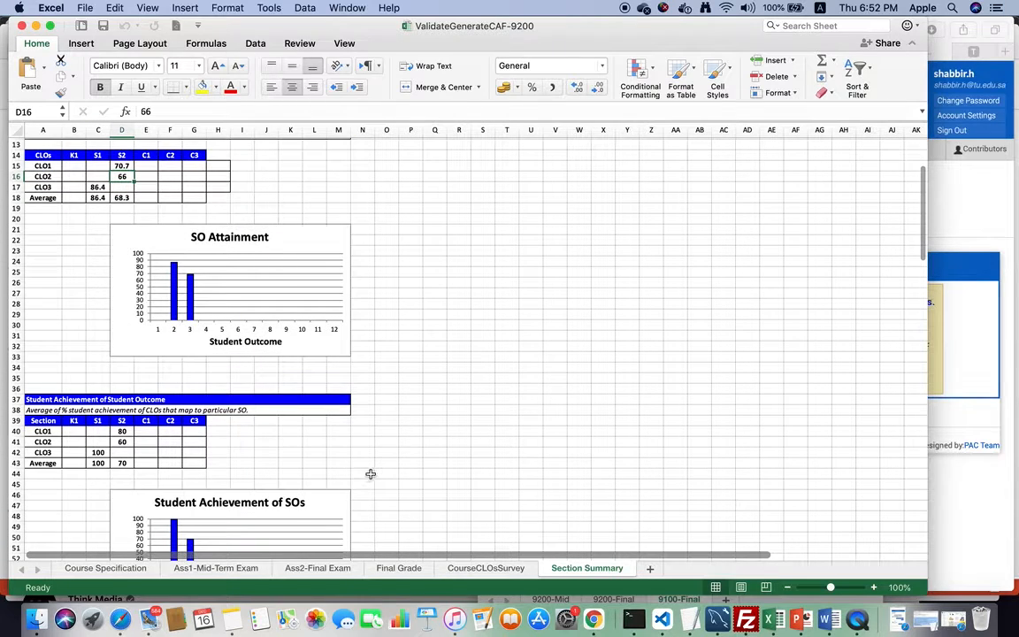
{"action": "scroll", "coordinate": [415, 457], "scroll_direction": "down", "scroll_amount": 2}
{"action": "scroll", "coordinate": [417, 265], "scroll_direction": "up", "scroll_amount": 2}
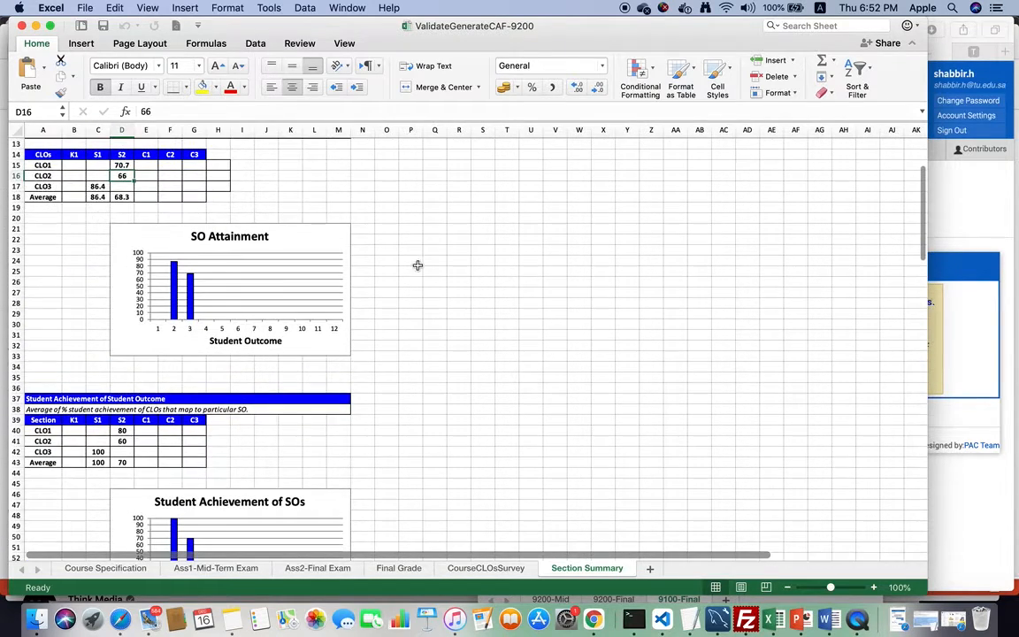
Close the CAF workbook and generate the Student Outcome Form for course 501222-3, section 9200, in ASPIRE.
{"action": "left_click", "coordinate": [21, 27]}
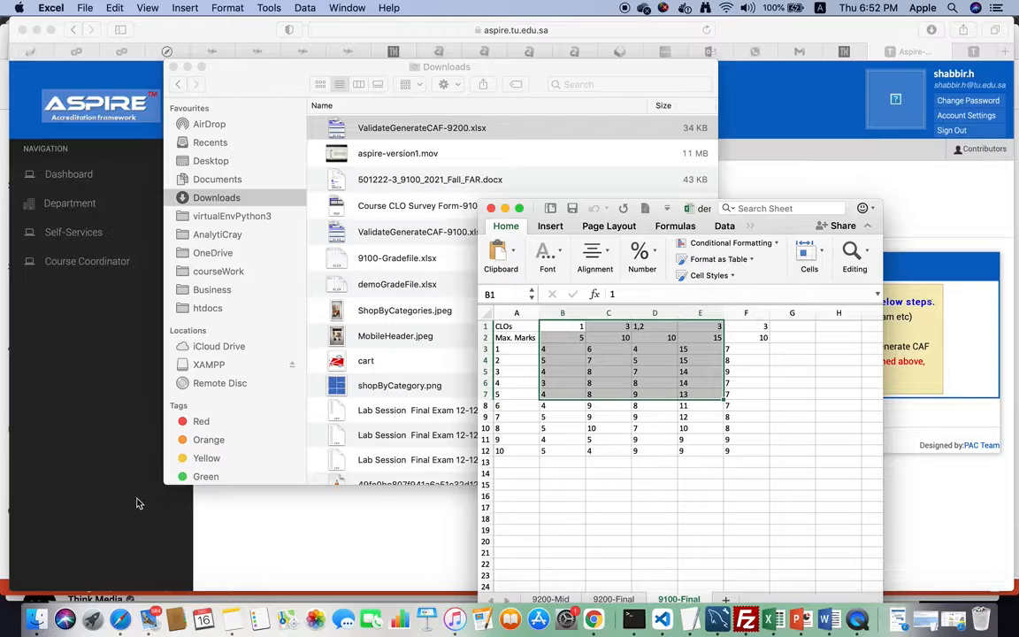
{"action": "left_click", "coordinate": [95, 489]}
{"action": "left_click", "coordinate": [68, 176]}
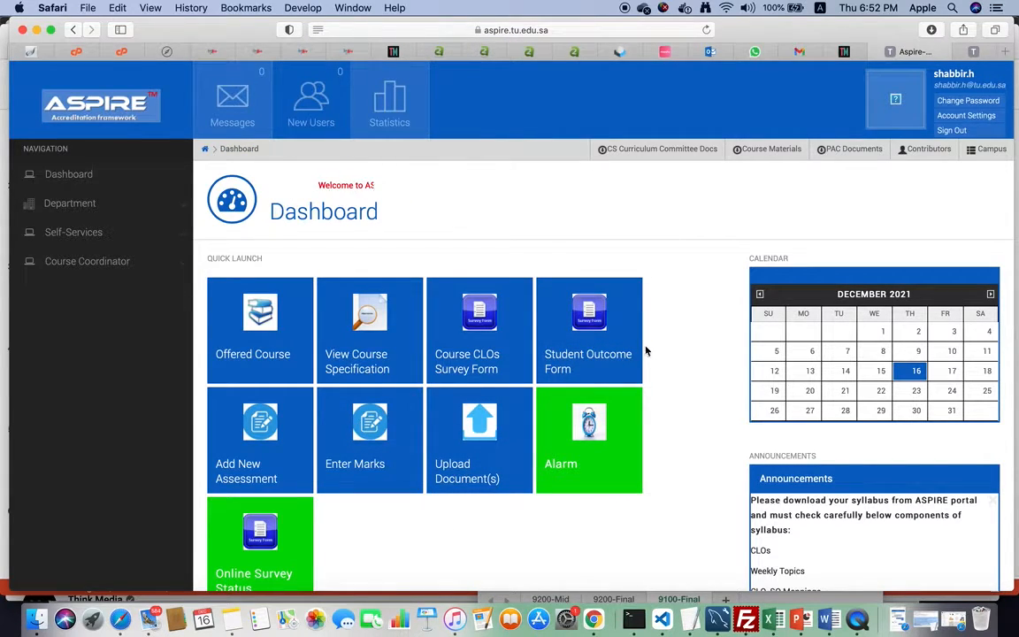
{"action": "left_click", "coordinate": [589, 362]}
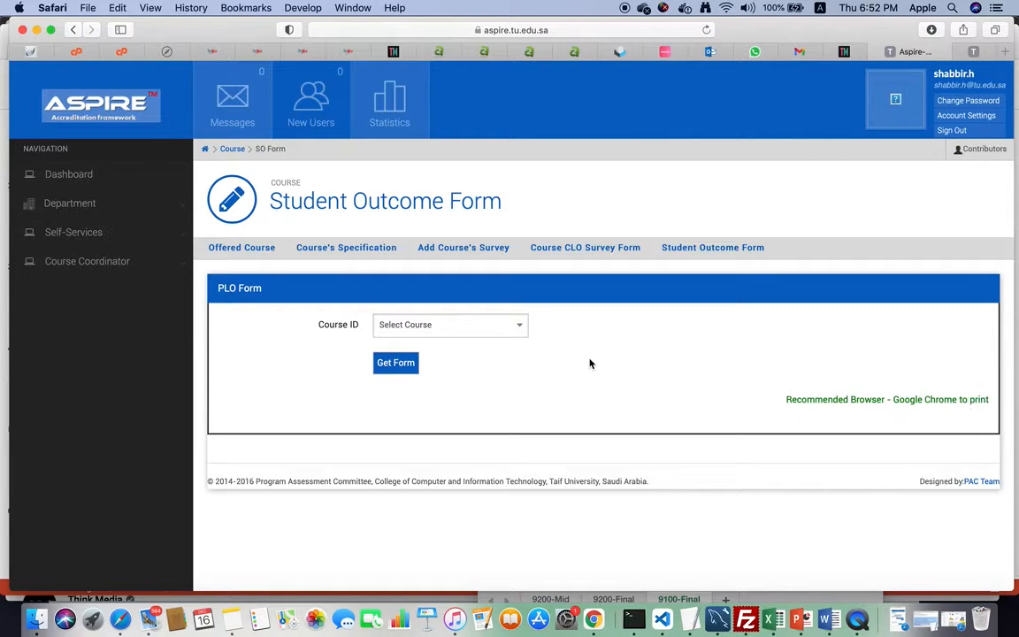
{"action": "left_click", "coordinate": [518, 326]}
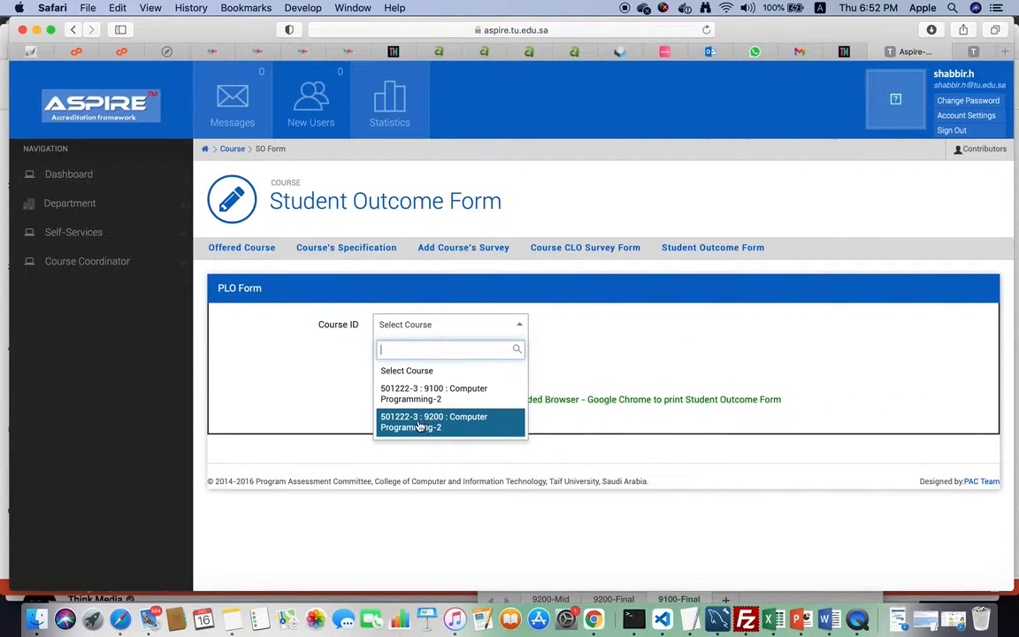
{"action": "left_click", "coordinate": [425, 426]}
{"action": "left_click", "coordinate": [398, 363]}
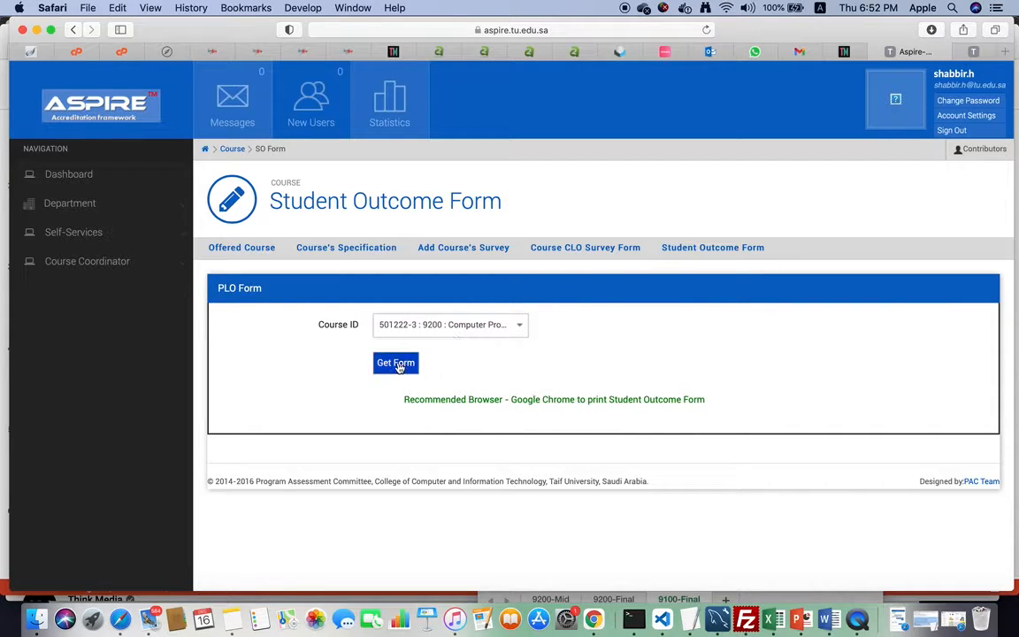
{"action": "scroll", "coordinate": [690, 348], "scroll_direction": "down", "scroll_amount": 5}
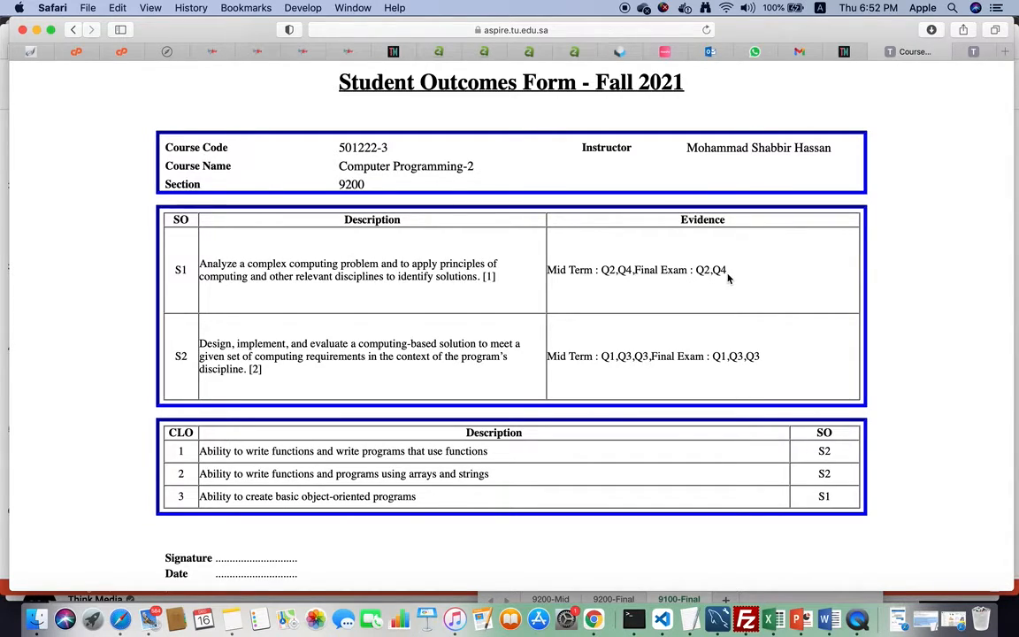
Save the Student Outcomes Form as a PDF named Course CLO Survey Form-9200 in Downloads.
{"action": "right_click", "coordinate": [901, 257]}
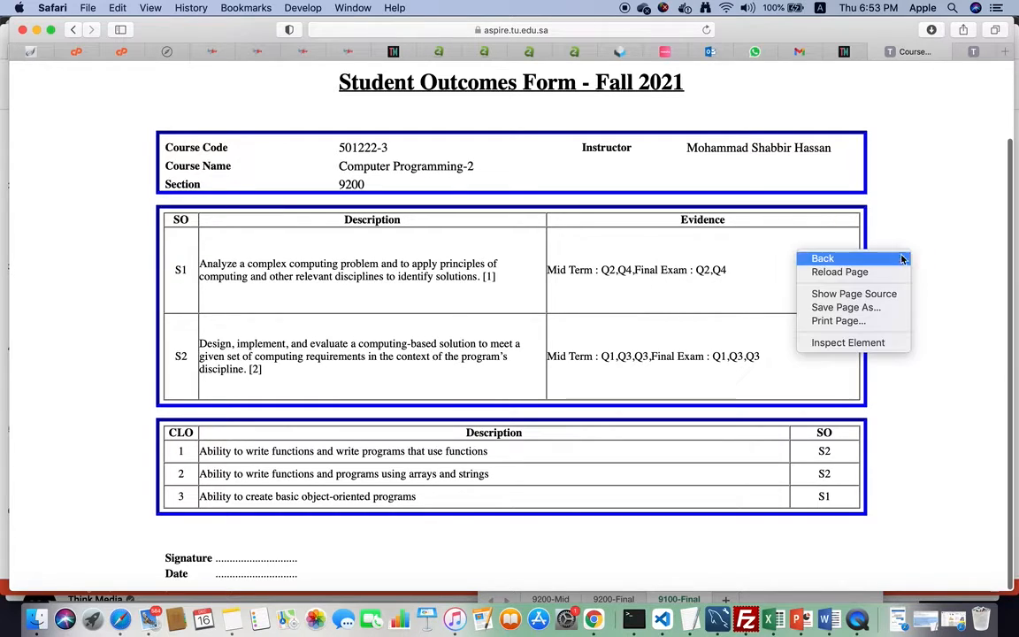
{"action": "left_click", "coordinate": [844, 321]}
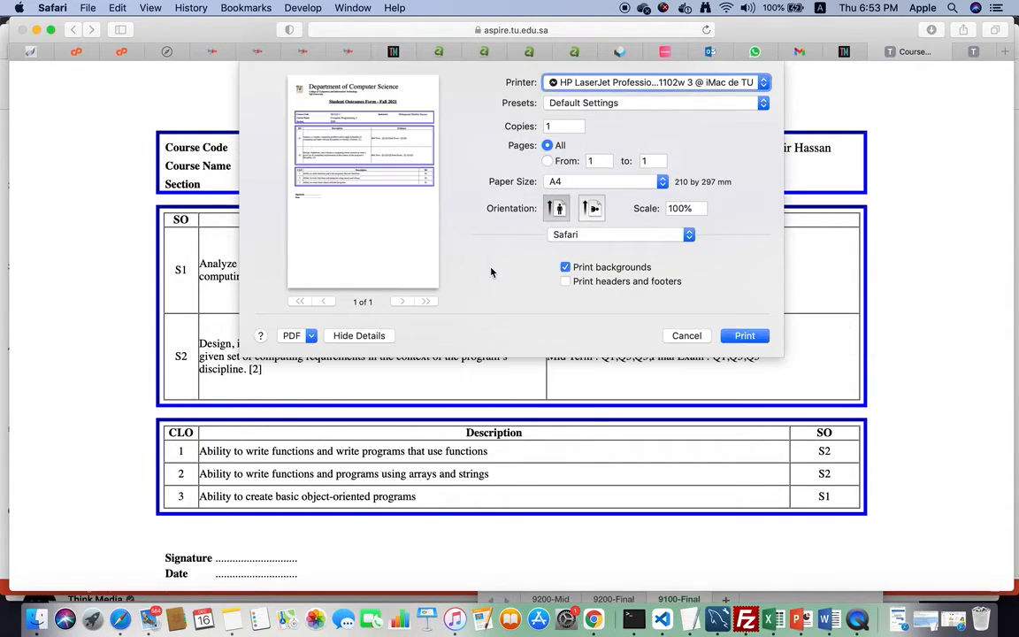
{"action": "left_click", "coordinate": [312, 336]}
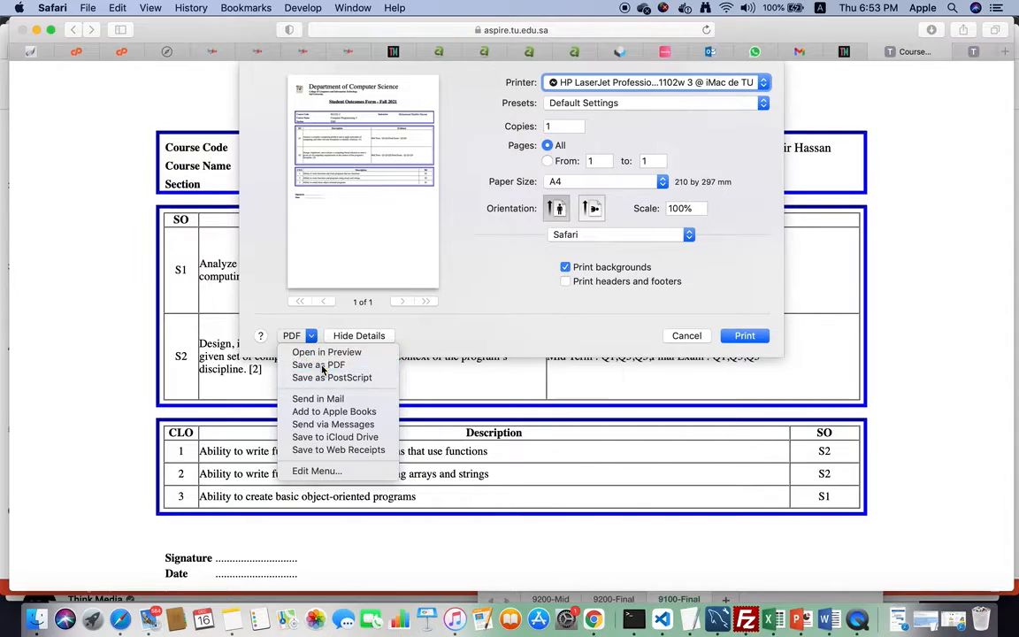
{"action": "key", "text": "Escape"}
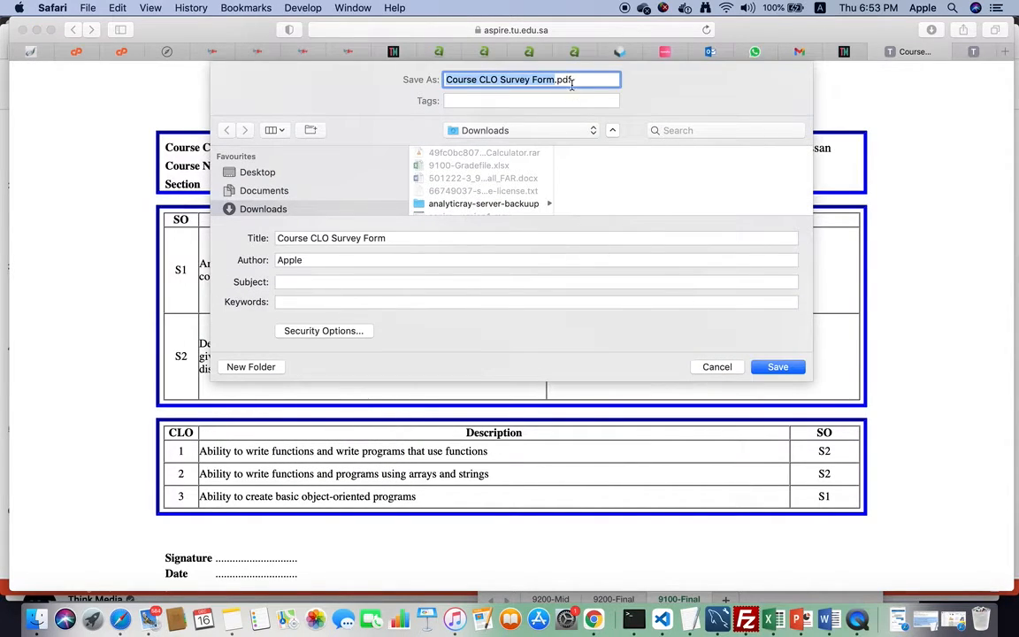
{"action": "left_click", "coordinate": [554, 83]}
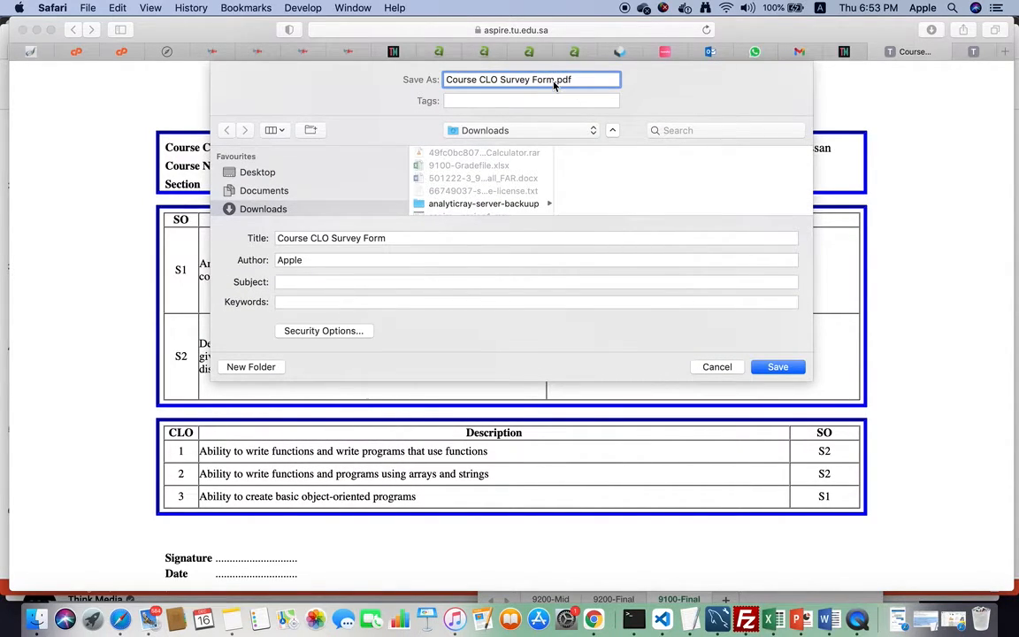
{"action": "type", "text": "-9200"}
{"action": "left_click", "coordinate": [767, 370]}
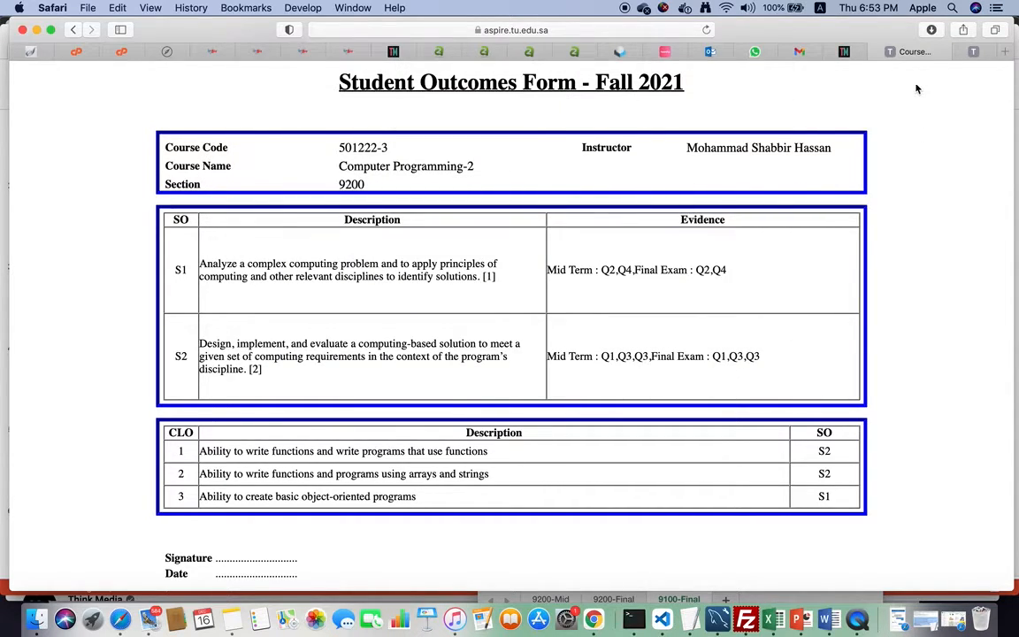
Return to the ASPIRE dashboard and load the Faculty Assessment Report for course 501222-3, section 9200.
{"action": "left_click", "coordinate": [73, 30]}
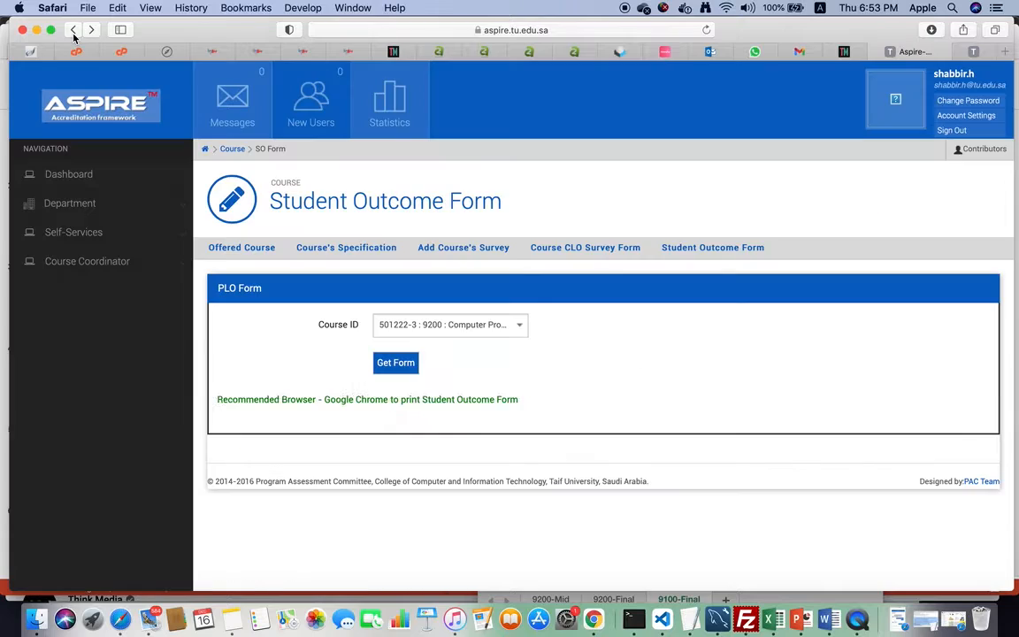
{"action": "left_click", "coordinate": [66, 174]}
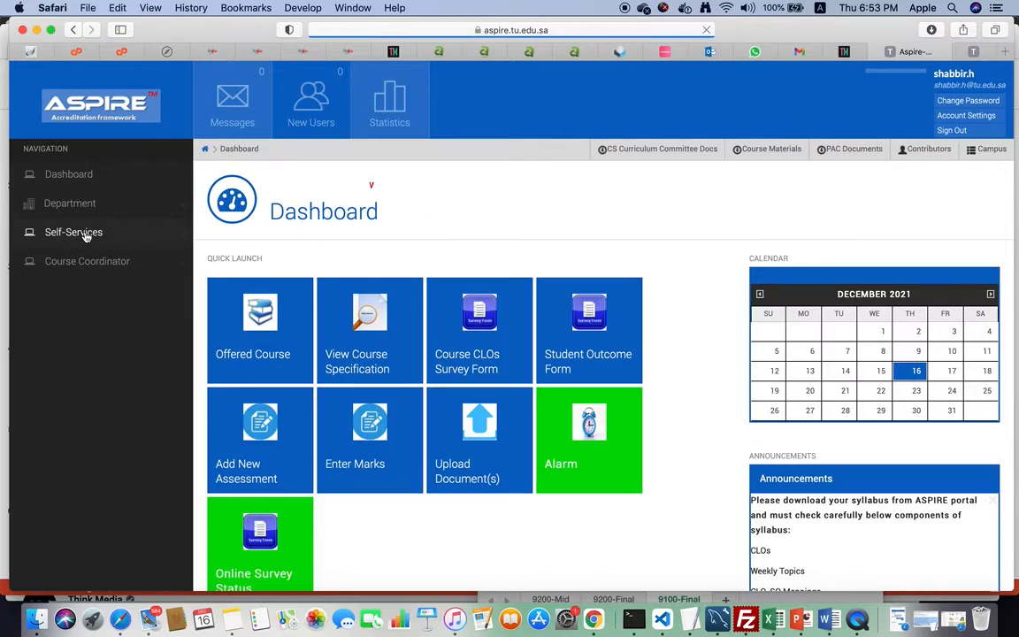
{"action": "left_click", "coordinate": [77, 237]}
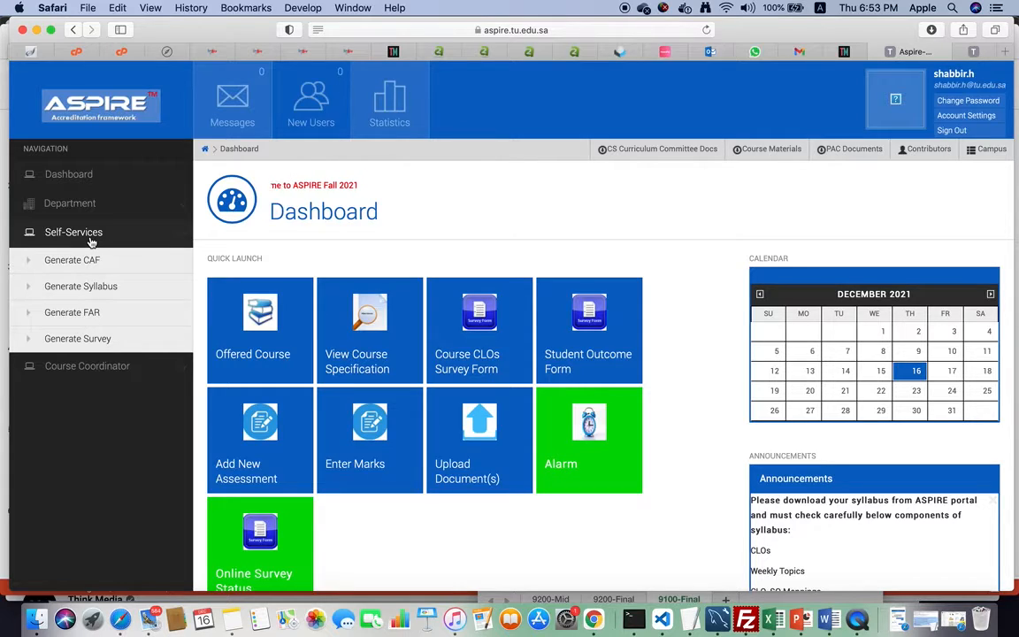
{"action": "left_click", "coordinate": [75, 316]}
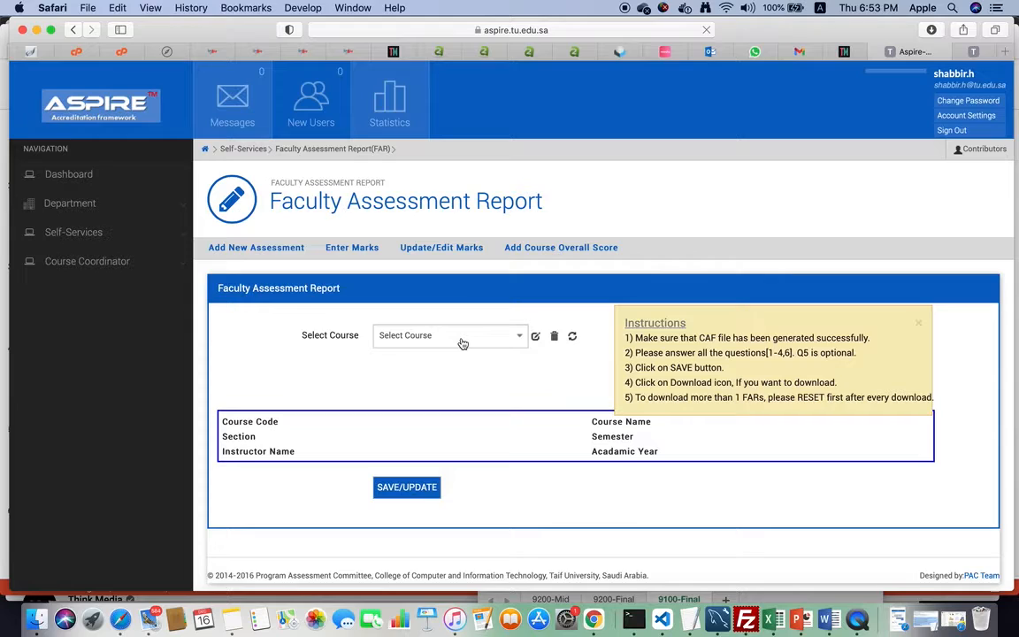
{"action": "left_click", "coordinate": [461, 343]}
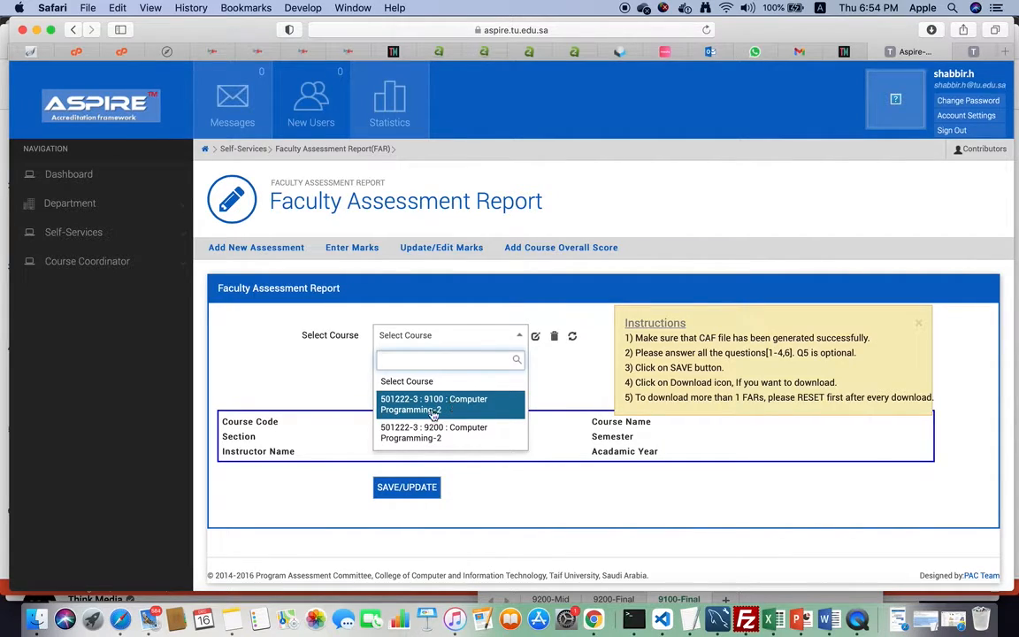
{"action": "left_click", "coordinate": [434, 434]}
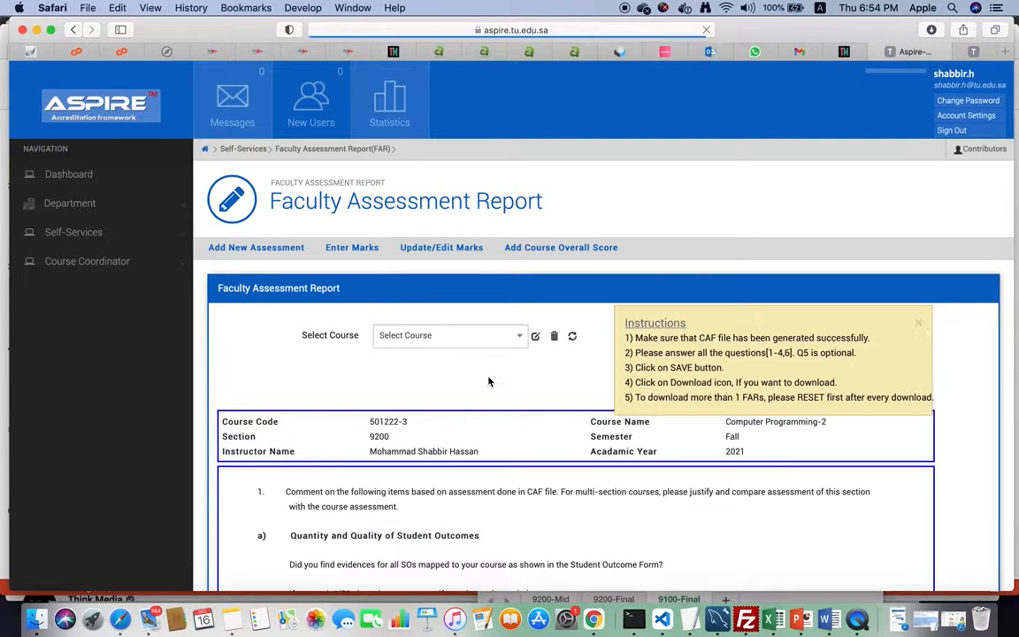
Enter "No" as the Student Outcomes comment, "ads" for questions 2 and 3, and "asdf" for question 4.
{"action": "scroll", "coordinate": [488, 382], "scroll_direction": "down", "scroll_amount": 1}
{"action": "scroll", "coordinate": [488, 382], "scroll_direction": "down", "scroll_amount": 10}
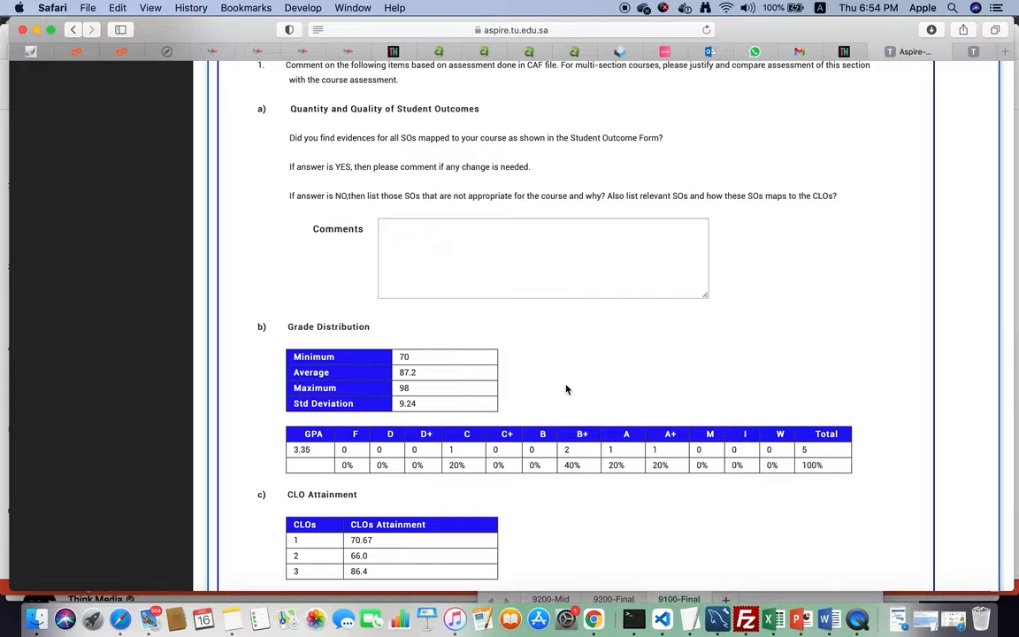
{"action": "left_click", "coordinate": [445, 251]}
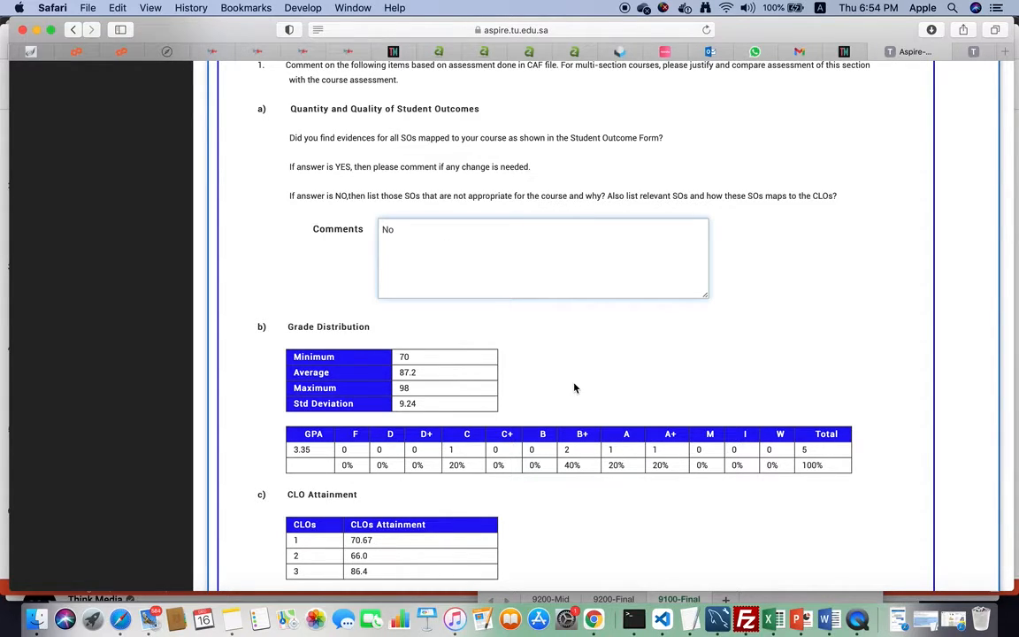
{"action": "scroll", "coordinate": [574, 387], "scroll_direction": "down", "scroll_amount": 20}
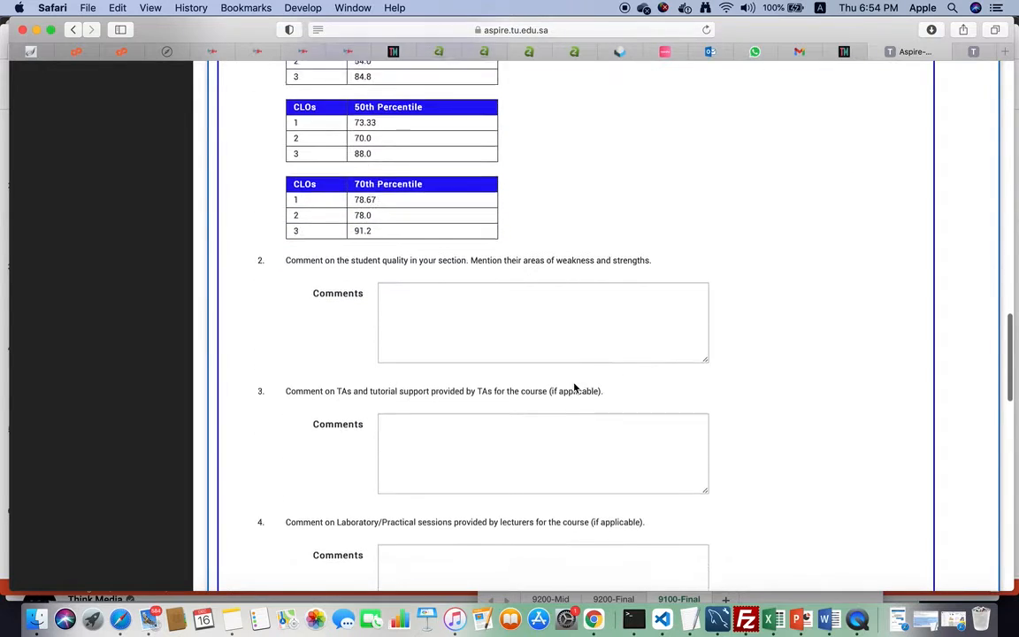
{"action": "left_click", "coordinate": [475, 228]}
{"action": "type", "text": "ads"}
{"action": "left_click", "coordinate": [444, 357]}
{"action": "type", "text": "ads"}
{"action": "left_click", "coordinate": [432, 474]}
{"action": "type", "text": "asdf"}
Answer optional question 5 parts i to v with "pdf", "sdf", "pdf", "aa" and "aa".
{"action": "scroll", "coordinate": [433, 475], "scroll_direction": "down", "scroll_amount": 3}
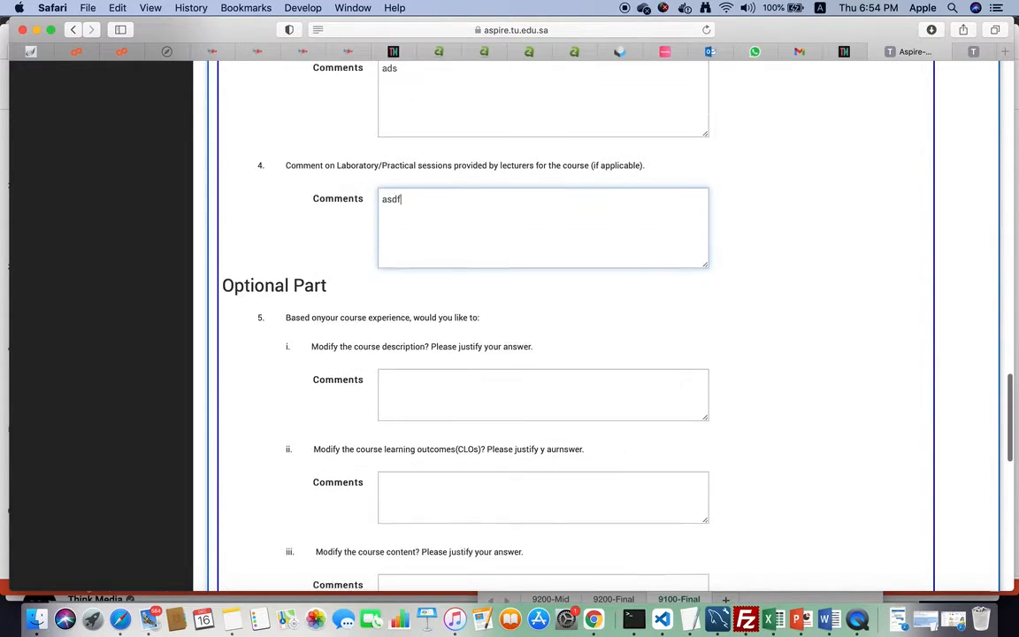
{"action": "left_click", "coordinate": [421, 320]}
{"action": "type", "text": "pdf"}
{"action": "left_click", "coordinate": [436, 431]}
{"action": "type", "text": "sdf"}
{"action": "left_click", "coordinate": [443, 545]}
{"action": "type", "text": "pdf"}
{"action": "scroll", "coordinate": [445, 513], "scroll_direction": "down", "scroll_amount": 3}
{"action": "left_click", "coordinate": [442, 381]}
{"action": "type", "text": "aa"}
{"action": "left_click", "coordinate": [448, 489]}
{"action": "type", "text": "aa"}
{"action": "scroll", "coordinate": [448, 489], "scroll_direction": "down", "scroll_amount": 2}
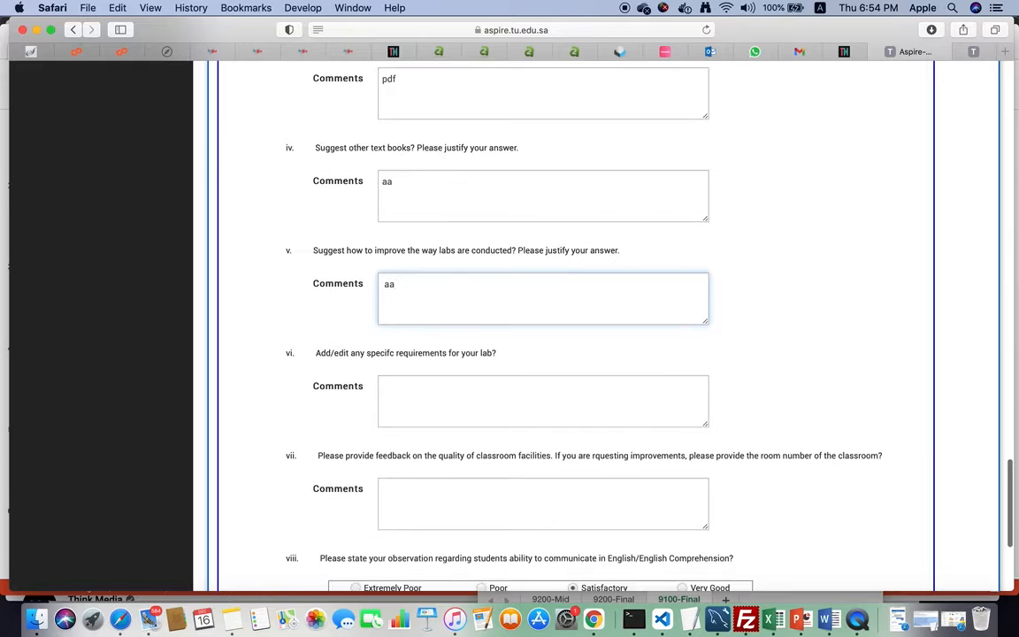
Enter "ads" for the lab requirements and "pdf" for the classroom facilities feedback in question 5.
{"action": "left_click", "coordinate": [442, 395]}
{"action": "type", "text": "ads"}
{"action": "left_click", "coordinate": [435, 495]}
{"action": "type", "text": "sdf"}
{"action": "scroll", "coordinate": [434, 495], "scroll_direction": "down", "scroll_amount": 1}
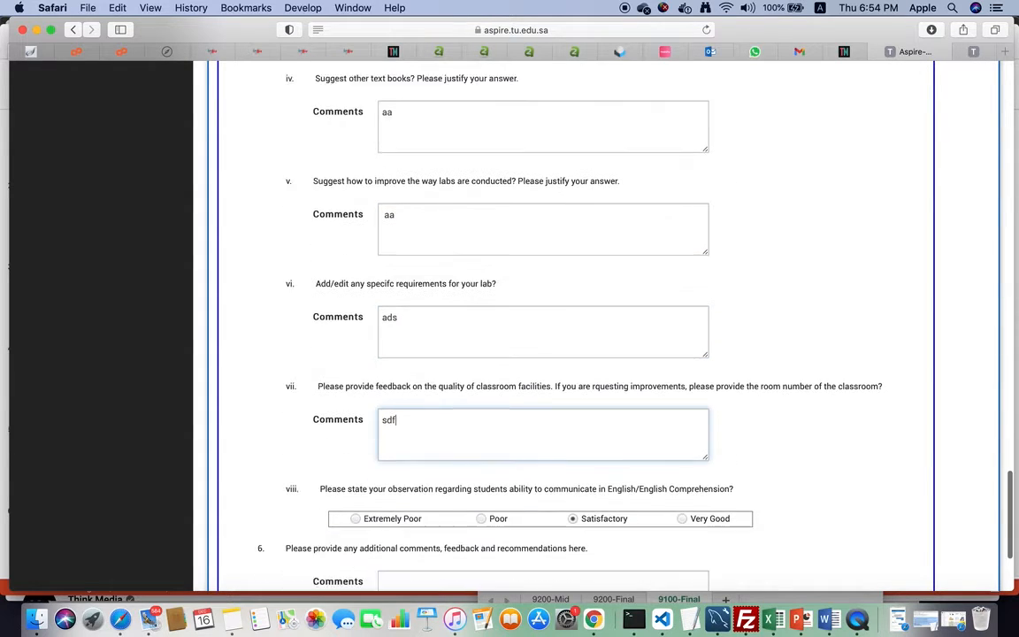
{"action": "scroll", "coordinate": [429, 453], "scroll_direction": "down", "scroll_amount": 2}
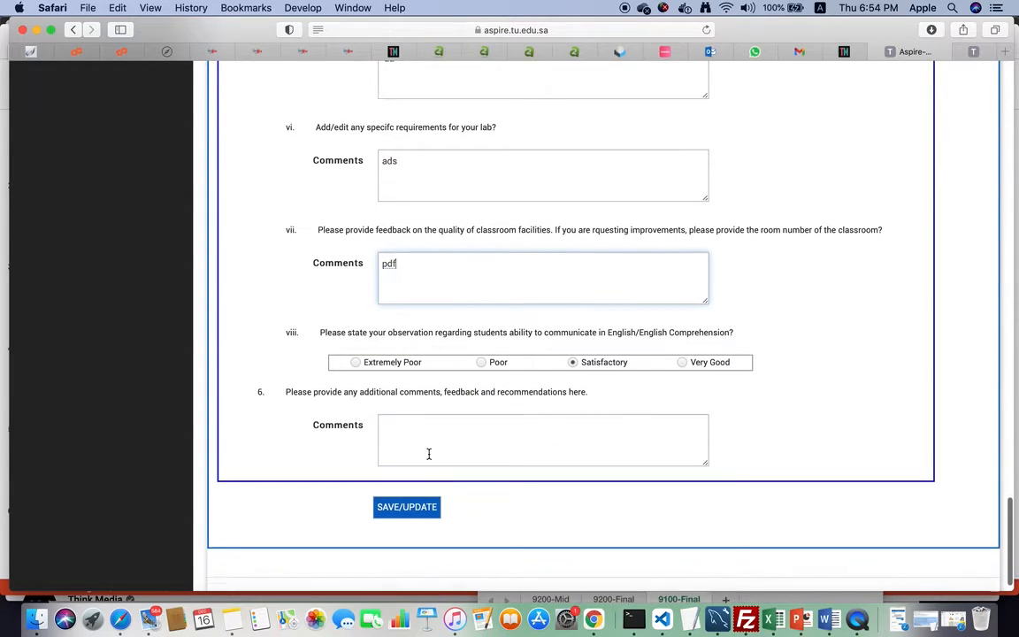
Enter "no comments" as the additional feedback in question 6 and save the Faculty Assessment Report.
{"action": "left_click", "coordinate": [477, 439]}
{"action": "type", "text": "no comments"}
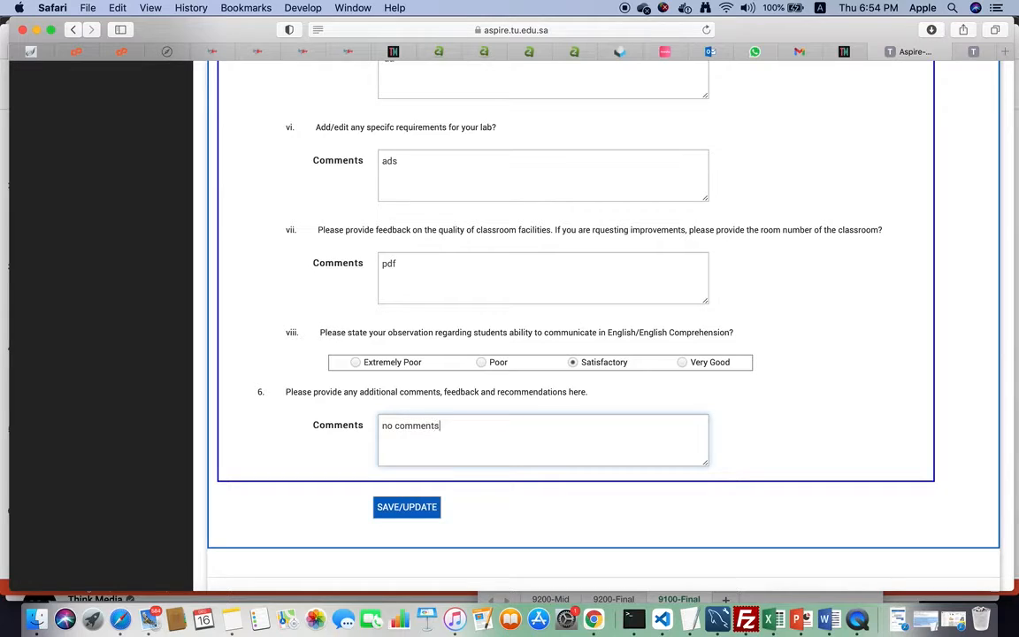
{"action": "left_click", "coordinate": [405, 508]}
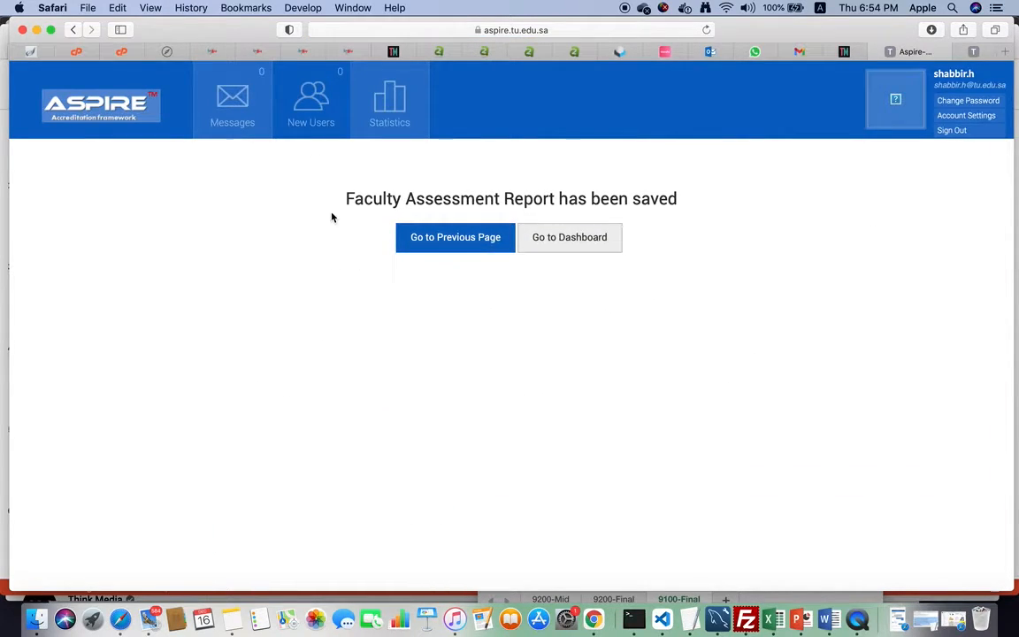
Return to the report page, reset the form, reload course 501222-3 section 9200, and download its Faculty Assessment Report.
{"action": "left_click", "coordinate": [433, 239]}
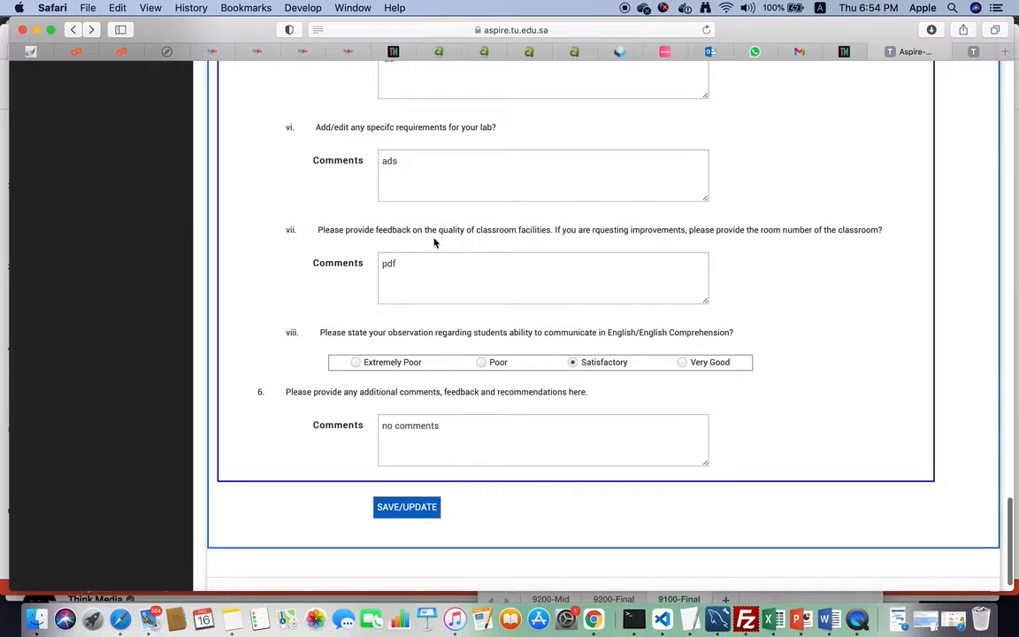
{"action": "scroll", "coordinate": [251, 265], "scroll_direction": "up", "scroll_amount": 10}
{"action": "scroll", "coordinate": [256, 265], "scroll_direction": "up", "scroll_amount": 15}
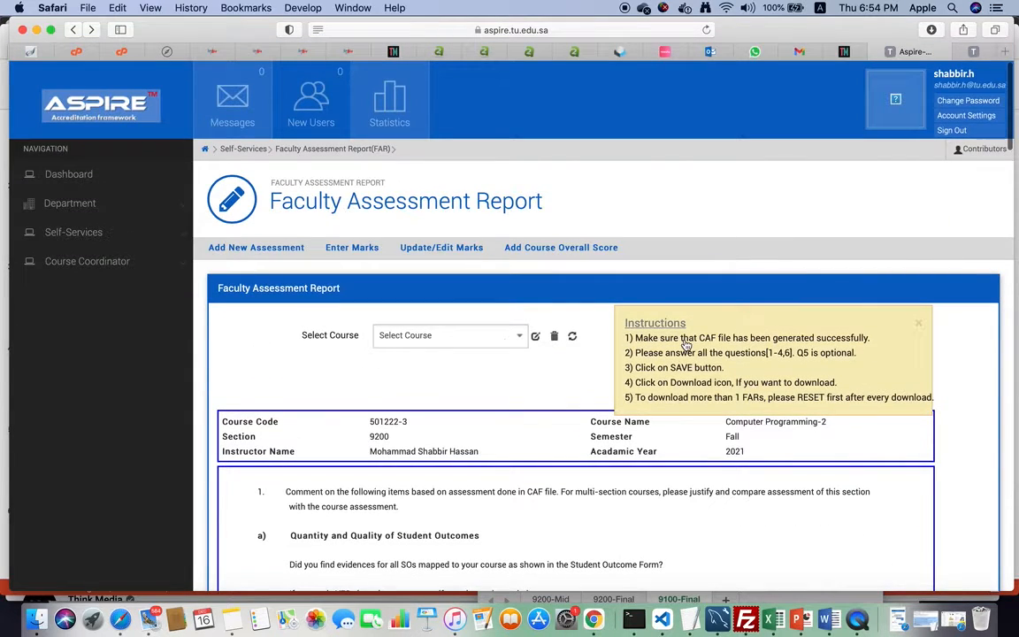
{"action": "left_click", "coordinate": [572, 337]}
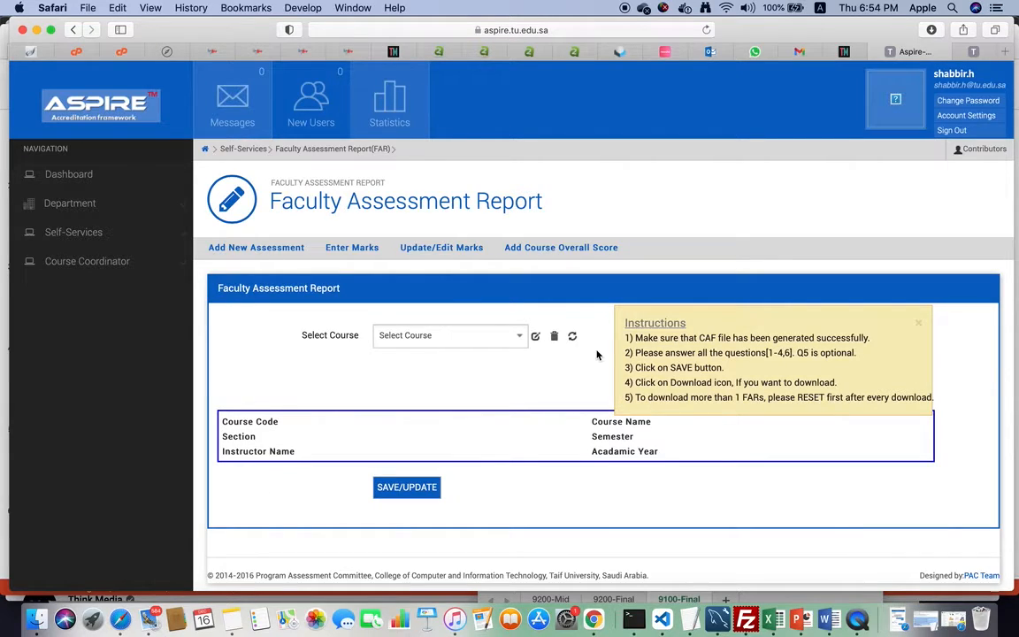
{"action": "left_click", "coordinate": [516, 339]}
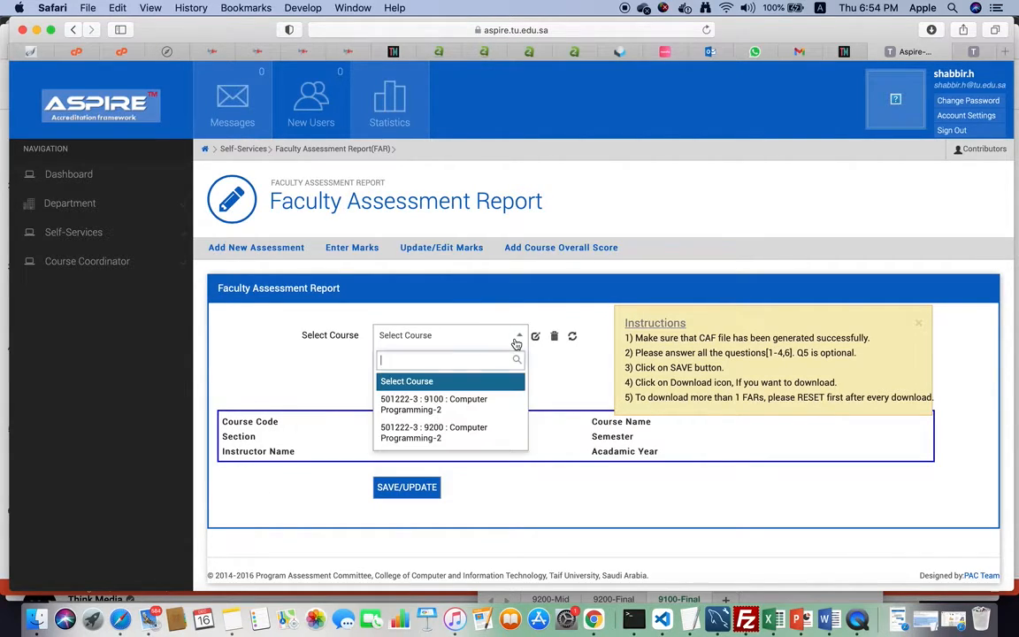
{"action": "left_click", "coordinate": [443, 433]}
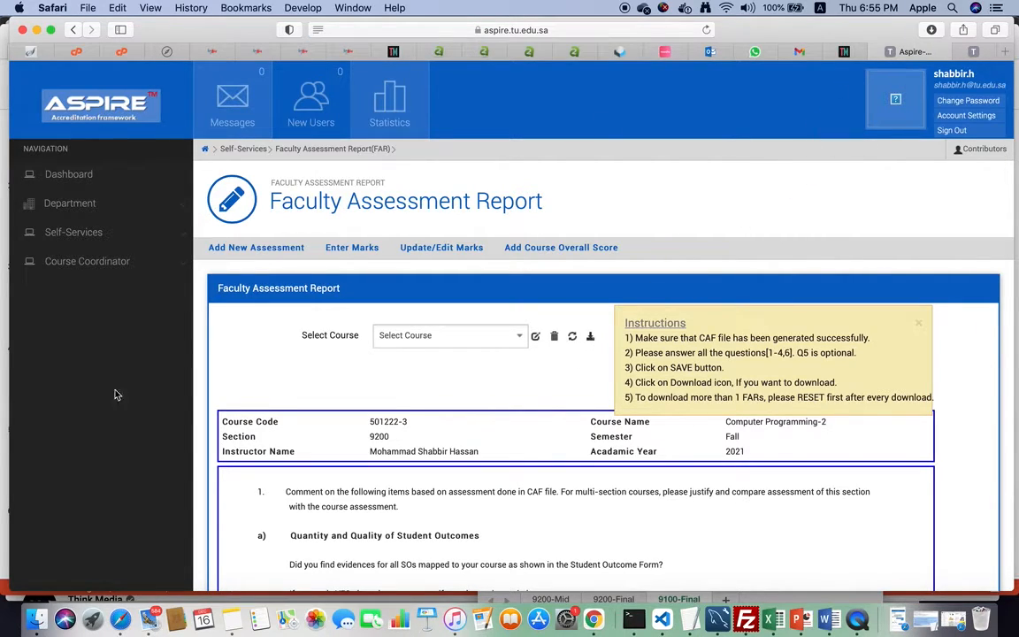
Open the downloaded 501222-3_9200_2021_Fall_FAR.docx from the Downloads folder in Word.
{"action": "left_click", "coordinate": [36, 618]}
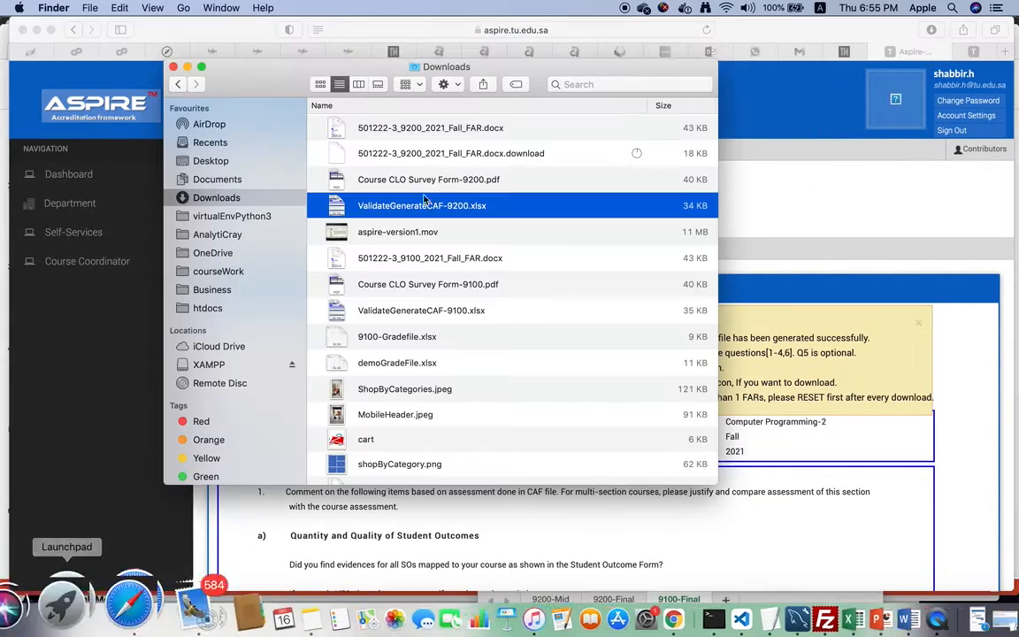
{"action": "left_click", "coordinate": [443, 131]}
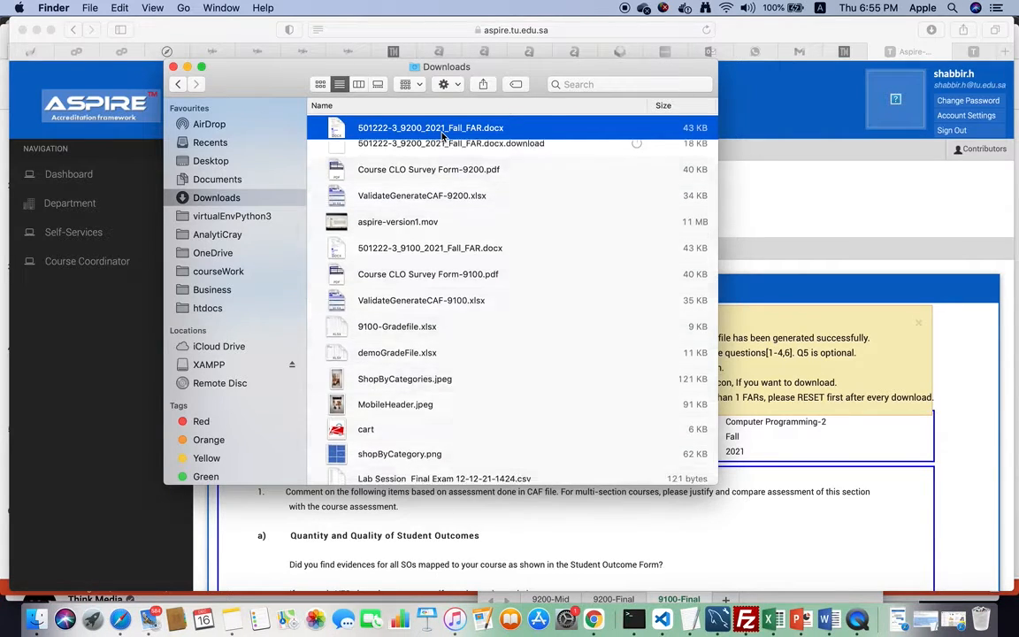
{"action": "double_click", "coordinate": [443, 130]}
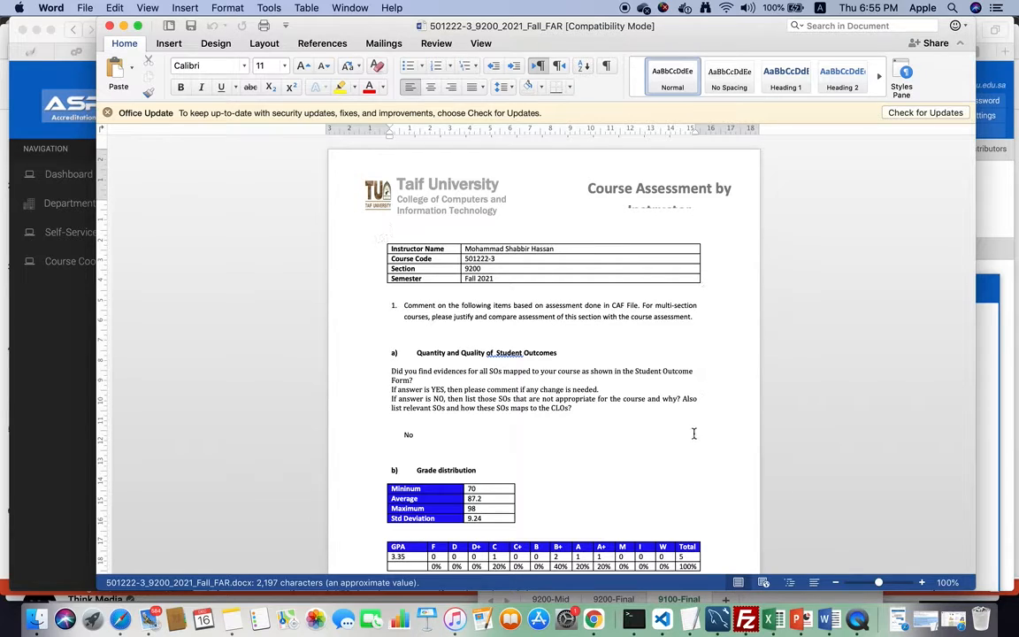
Review the section 9200 Faculty Assessment Report through its final comments, and close the document and the Downloads window.
{"action": "left_click", "coordinate": [657, 450]}
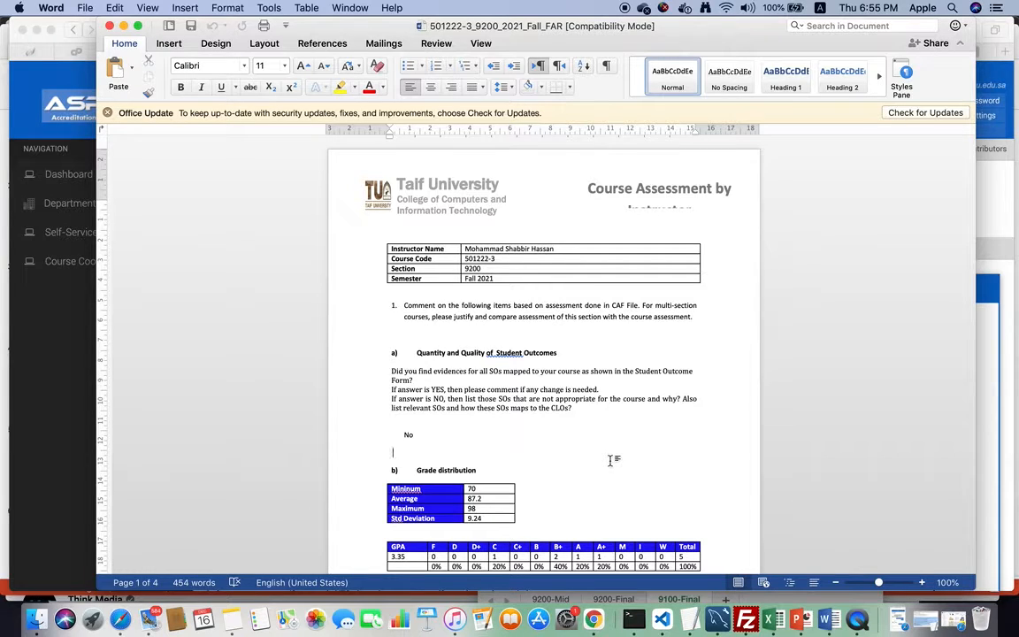
{"action": "scroll", "coordinate": [609, 459], "scroll_direction": "down", "scroll_amount": 3}
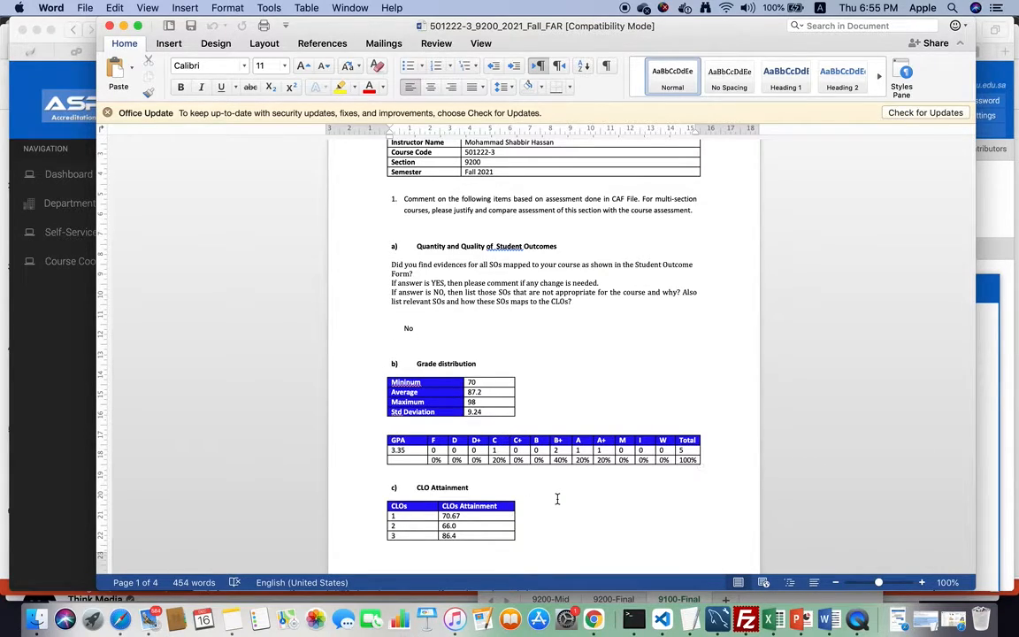
{"action": "scroll", "coordinate": [557, 499], "scroll_direction": "down", "scroll_amount": 15}
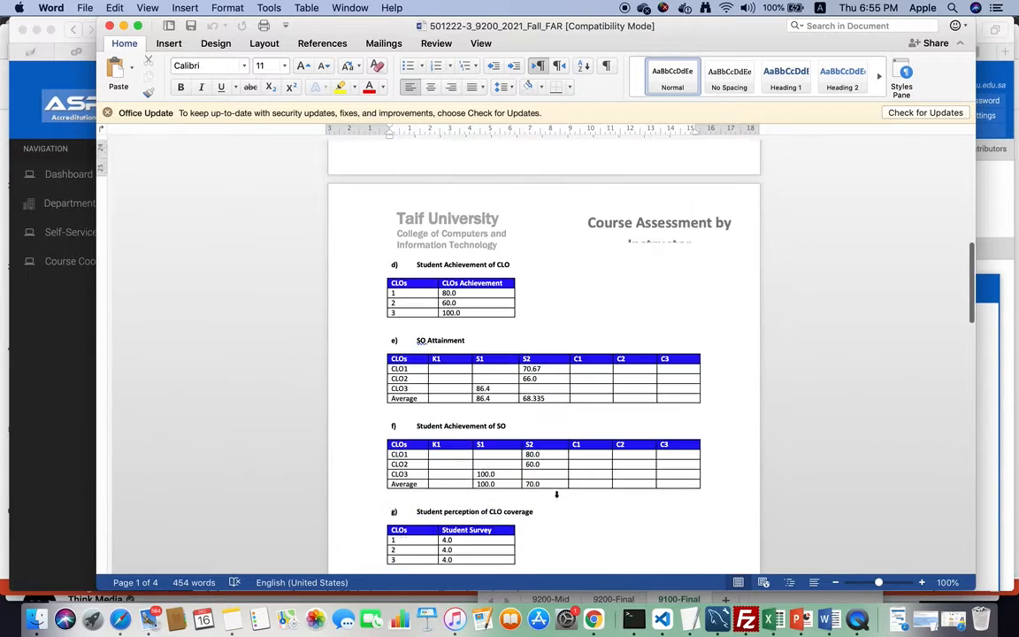
{"action": "scroll", "coordinate": [557, 499], "scroll_direction": "down", "scroll_amount": 20}
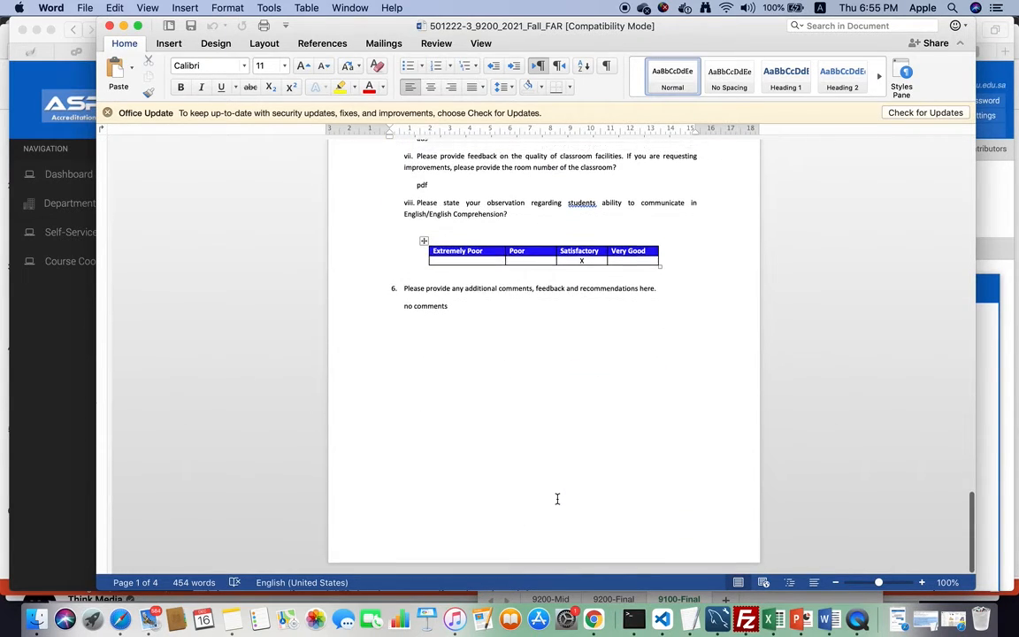
{"action": "scroll", "coordinate": [530, 291], "scroll_direction": "up", "scroll_amount": 10}
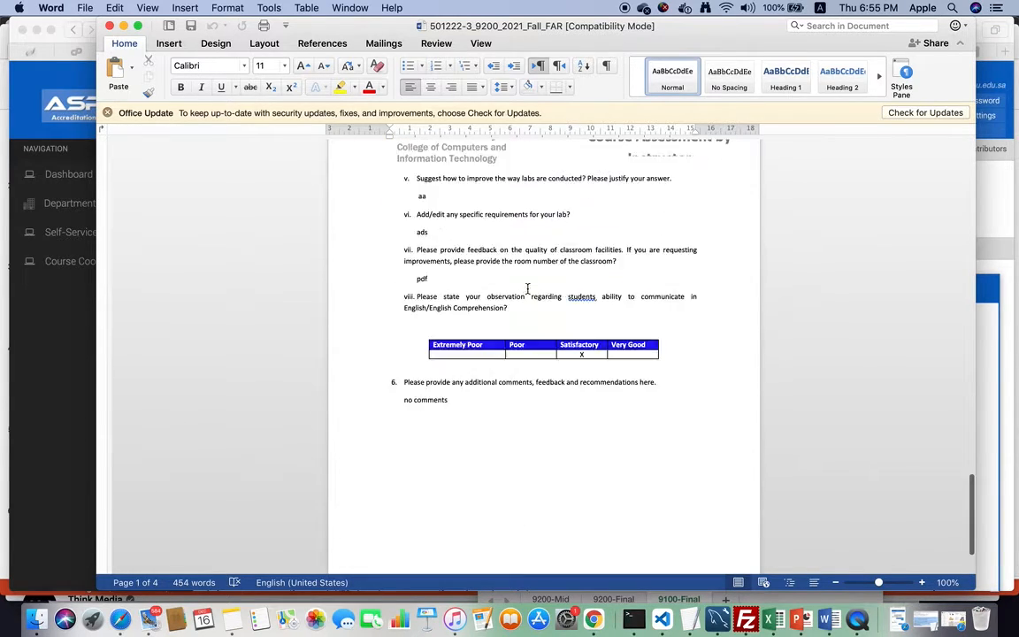
{"action": "left_click", "coordinate": [109, 27]}
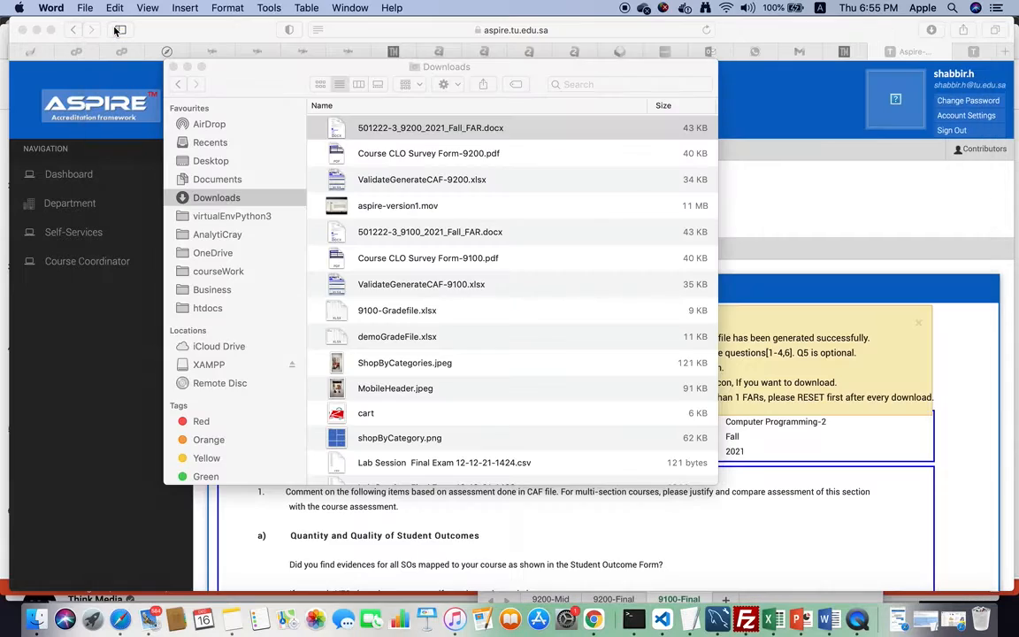
{"action": "left_click", "coordinate": [187, 68]}
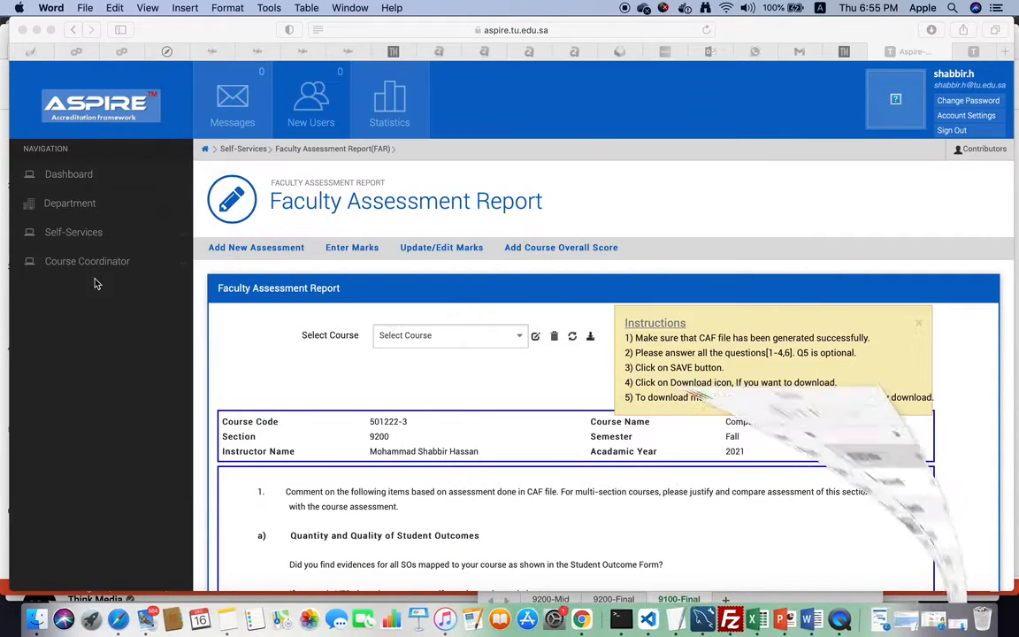
Return to the ASPIRE dashboard in Safari and open the Upload Document page.
{"action": "left_click", "coordinate": [66, 178]}
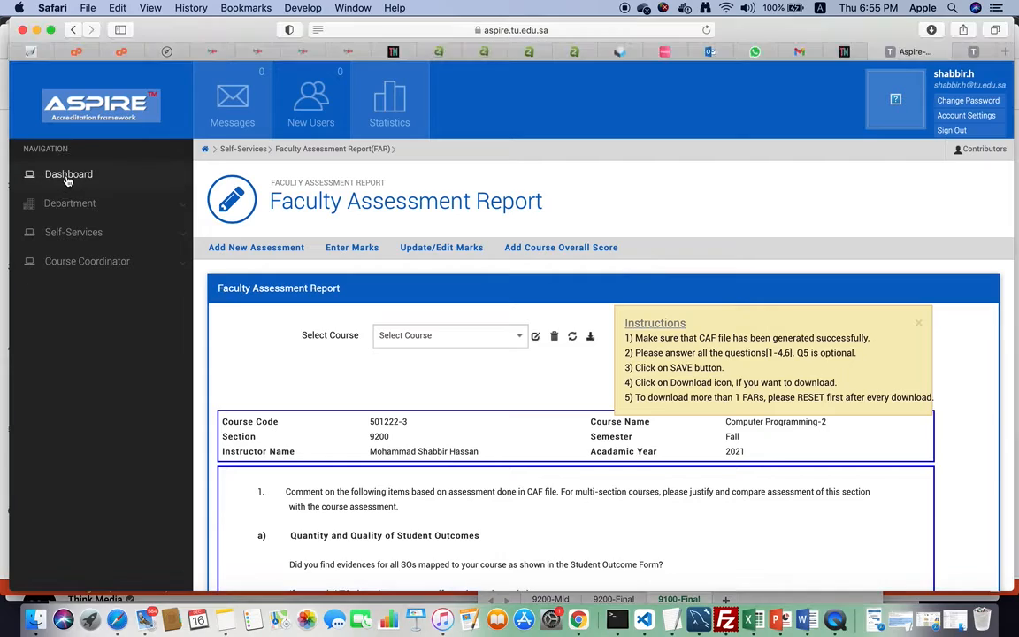
{"action": "left_click", "coordinate": [66, 178]}
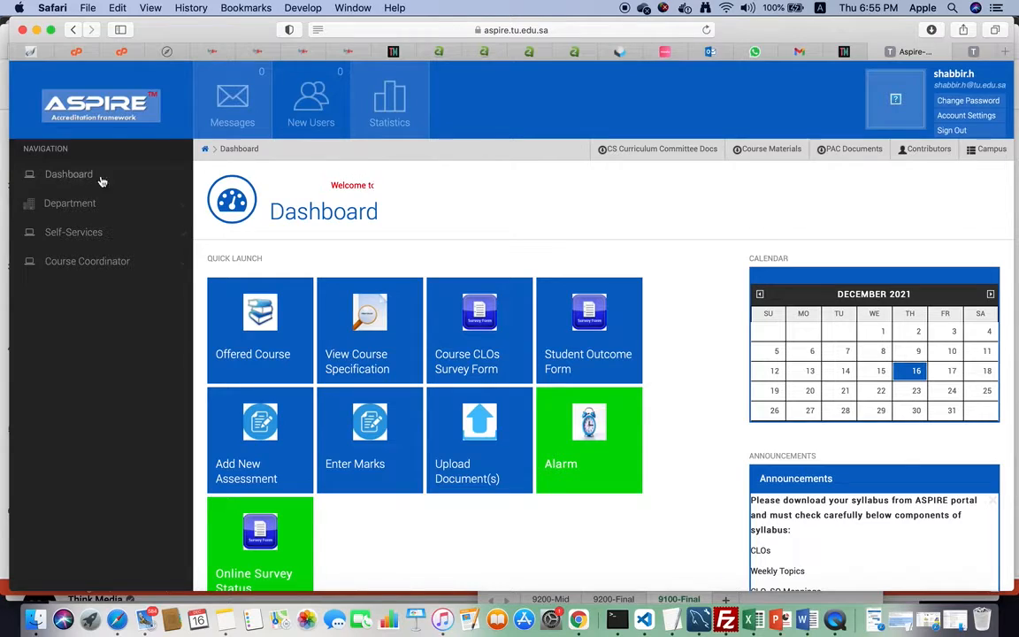
{"action": "scroll", "coordinate": [445, 560], "scroll_direction": "down", "scroll_amount": 2}
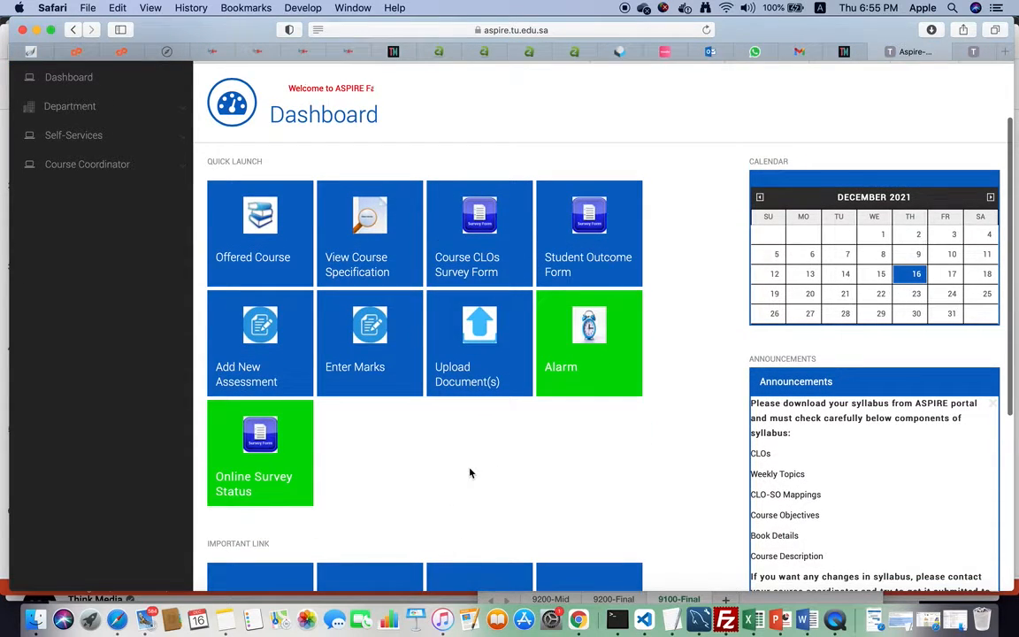
{"action": "left_click", "coordinate": [468, 367]}
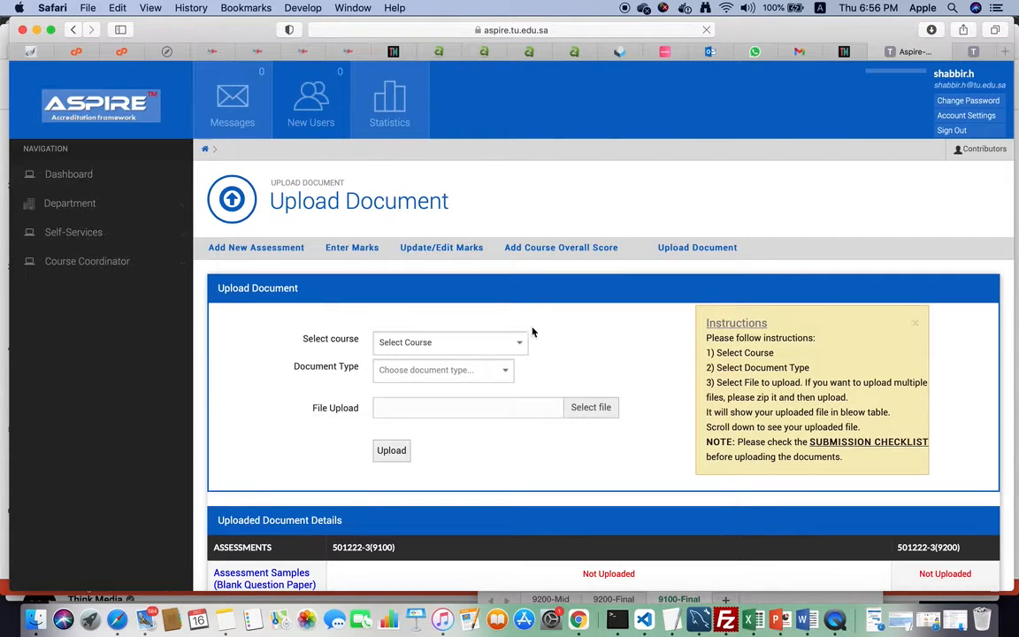
Examine the Uploaded Document Details table for the document types required and their upload status in sections 9100 and 9200.
{"action": "scroll", "coordinate": [543, 329], "scroll_direction": "down", "scroll_amount": 5}
{"action": "scroll", "coordinate": [557, 324], "scroll_direction": "down", "scroll_amount": 4}
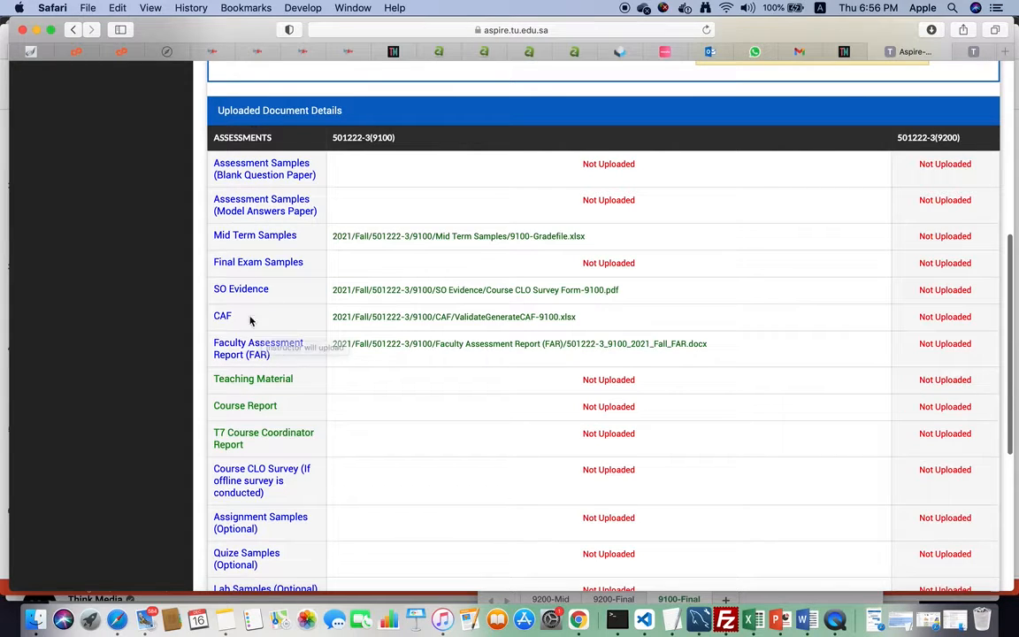
{"action": "scroll", "coordinate": [256, 418], "scroll_direction": "down", "scroll_amount": 6}
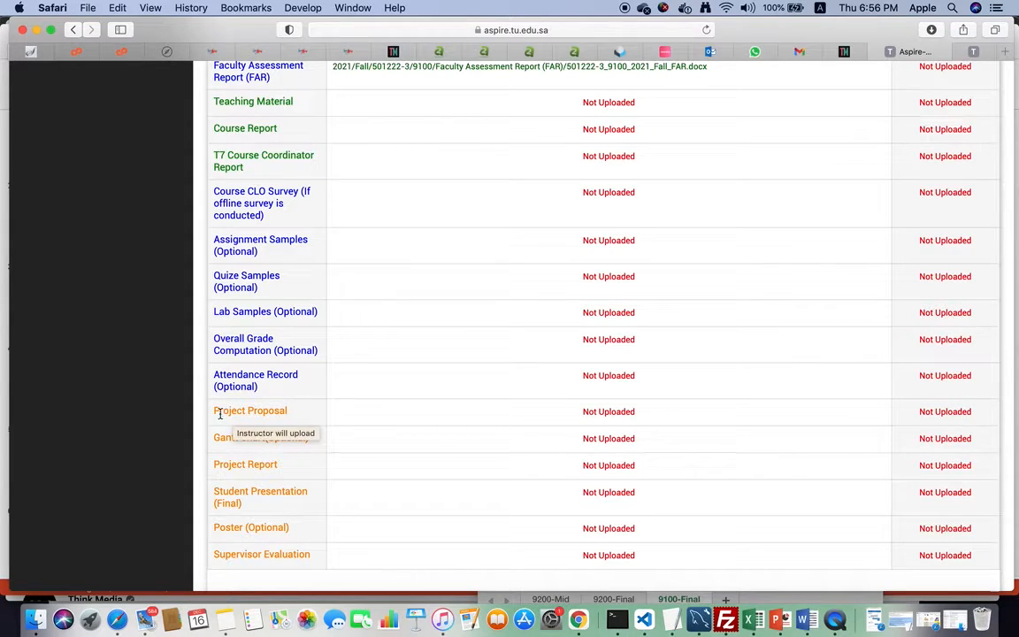
{"action": "scroll", "coordinate": [291, 556], "scroll_direction": "up", "scroll_amount": 5}
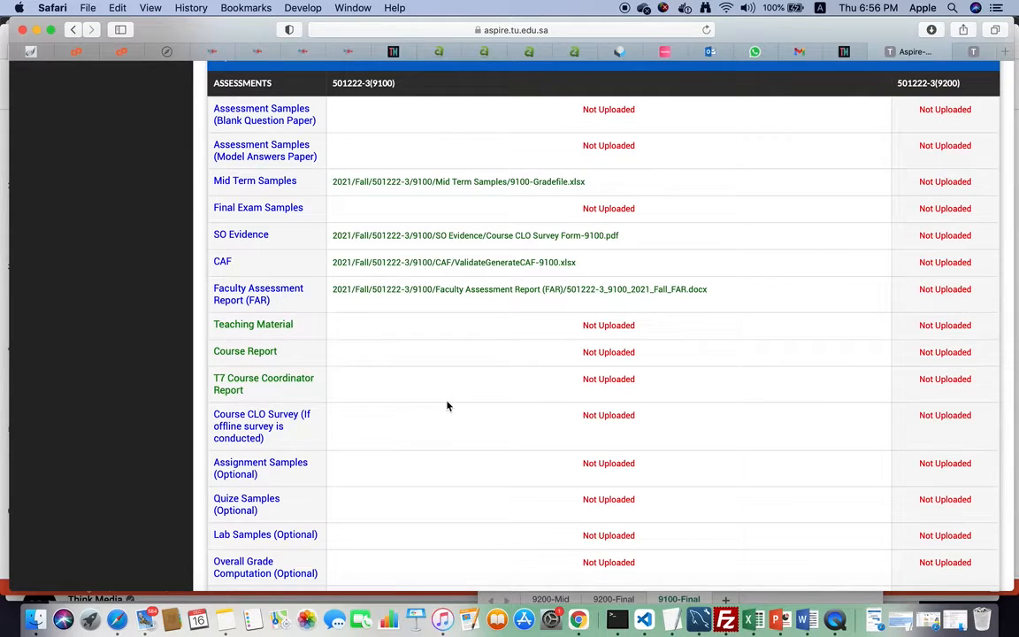
{"action": "scroll", "coordinate": [446, 405], "scroll_direction": "up", "scroll_amount": 5}
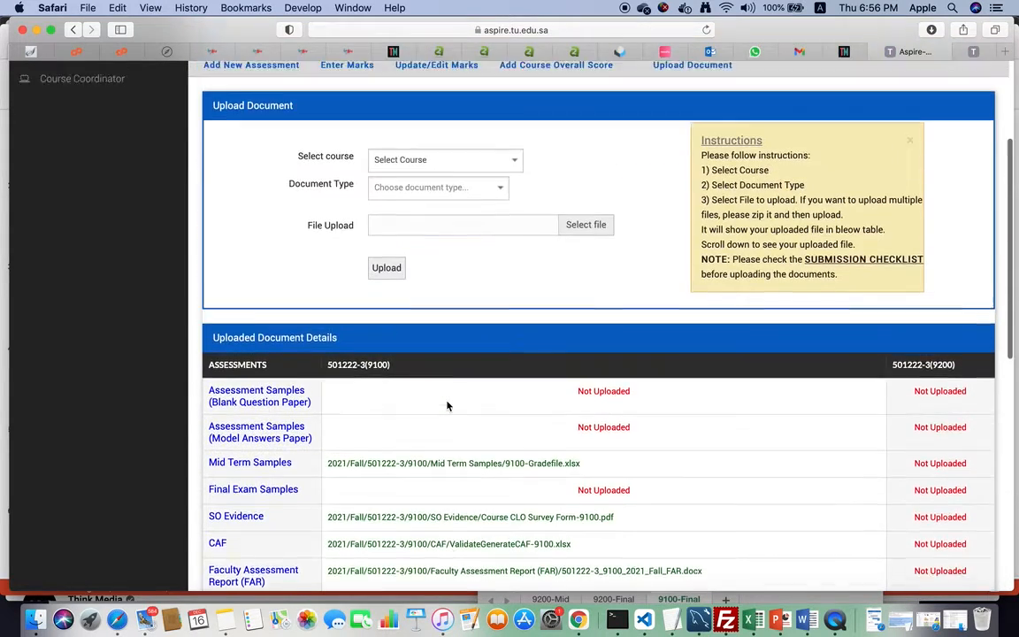
{"action": "scroll", "coordinate": [508, 378], "scroll_direction": "down", "scroll_amount": 3}
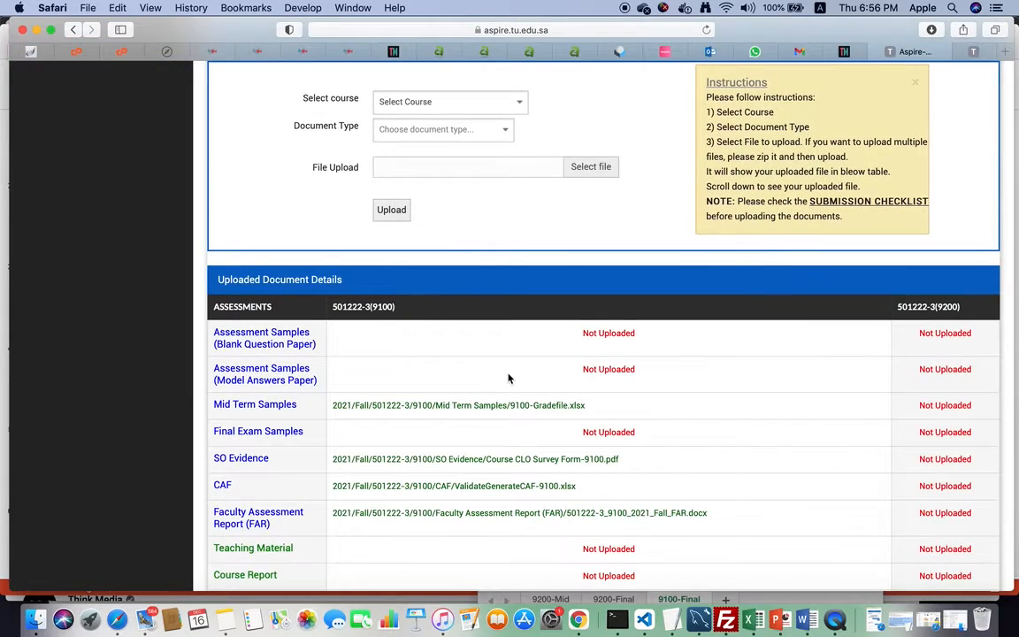
Set the upload to course 501222-3 section 9200 with the document type CAF.
{"action": "scroll", "coordinate": [509, 371], "scroll_direction": "up", "scroll_amount": 2}
{"action": "left_click", "coordinate": [517, 183]}
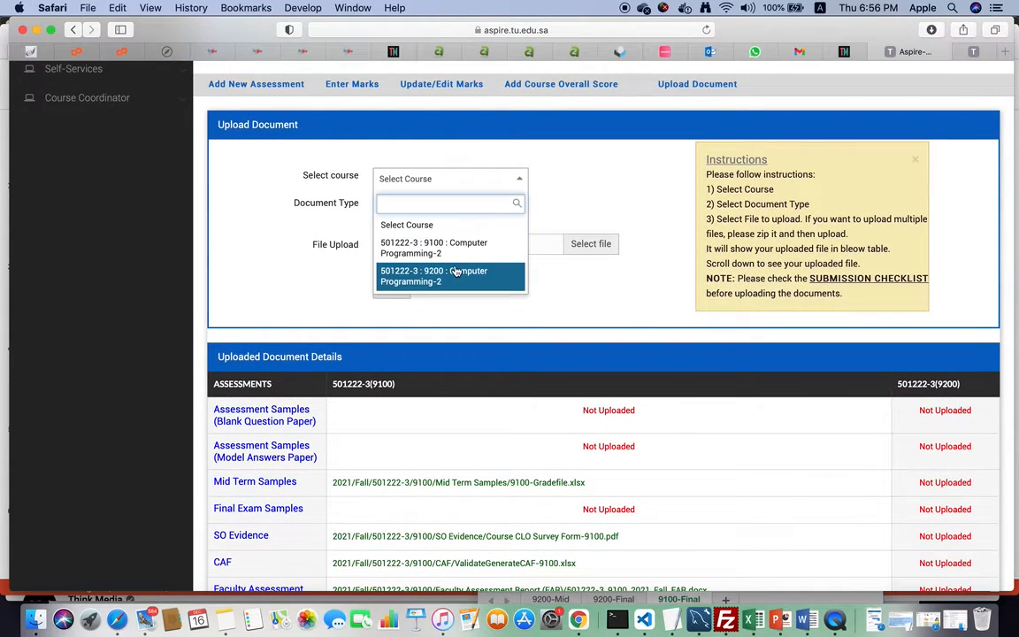
{"action": "left_click", "coordinate": [410, 248]}
{"action": "left_click", "coordinate": [460, 204]}
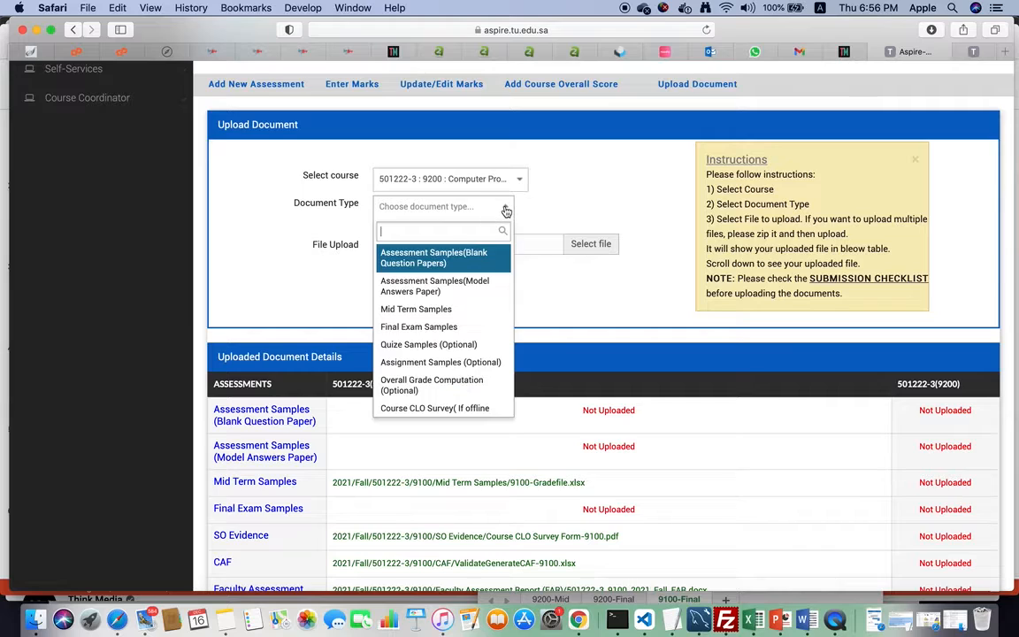
{"action": "scroll", "coordinate": [453, 345], "scroll_direction": "down", "scroll_amount": 5}
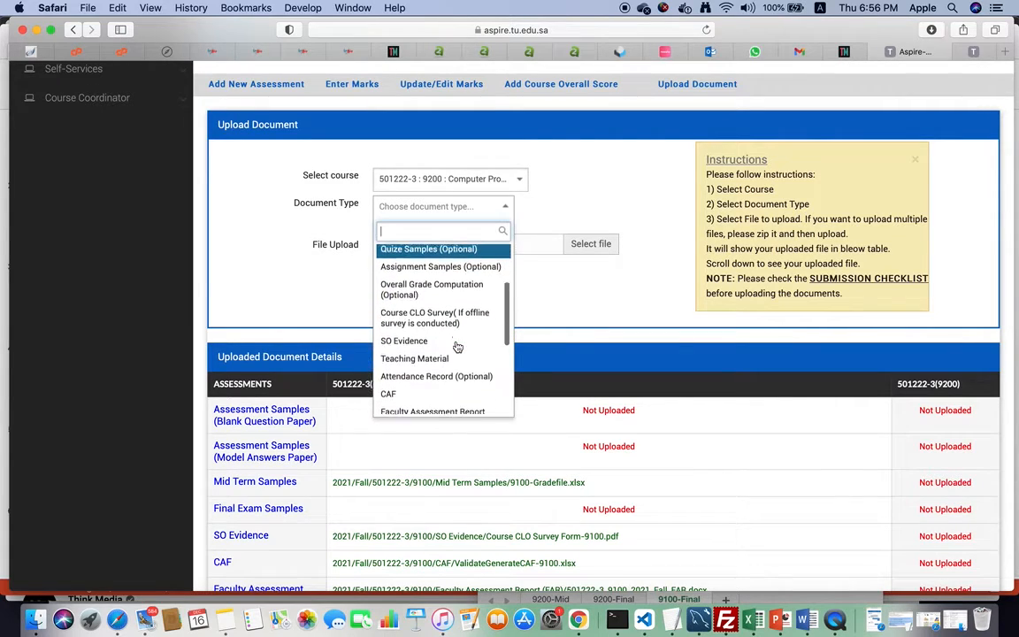
{"action": "left_click", "coordinate": [415, 329]}
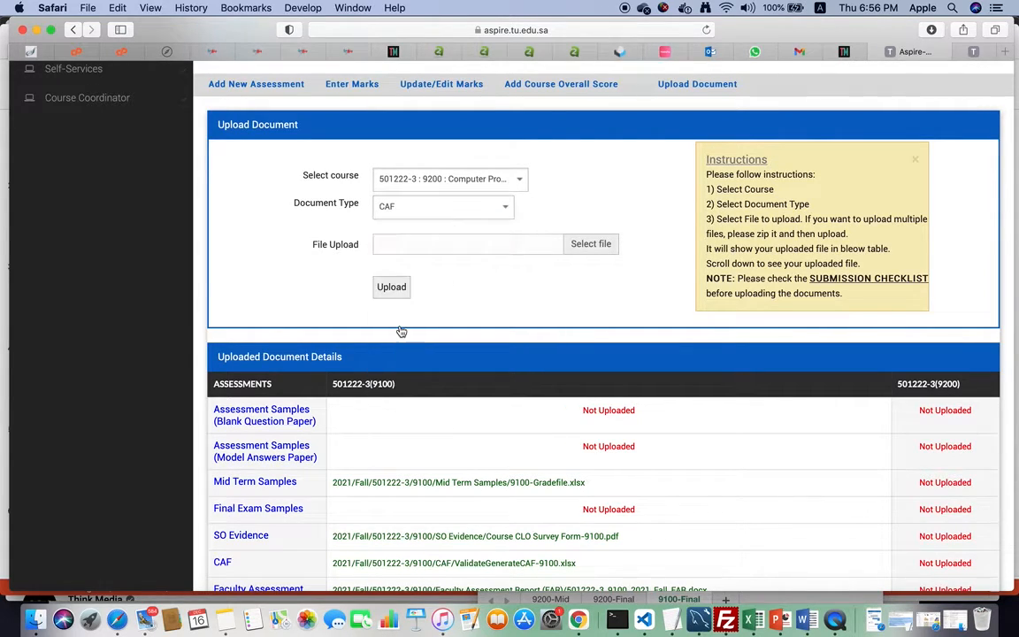
Attach ValidateGenerateCAF-9200.xlsx from Downloads, upload it with confirmation, and return to the upload form.
{"action": "left_click", "coordinate": [590, 245]}
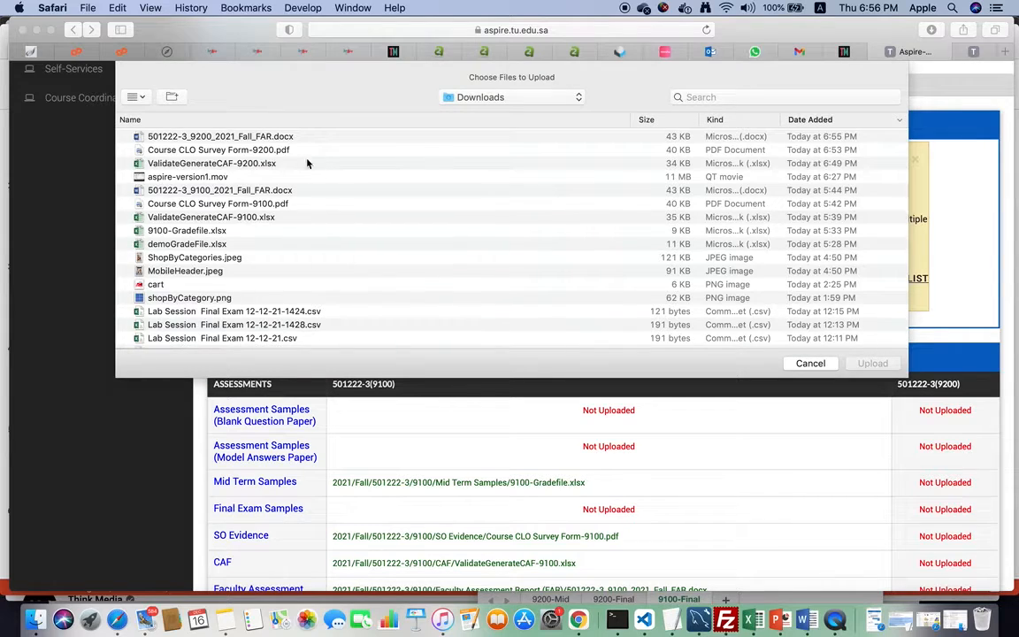
{"action": "double_click", "coordinate": [227, 165]}
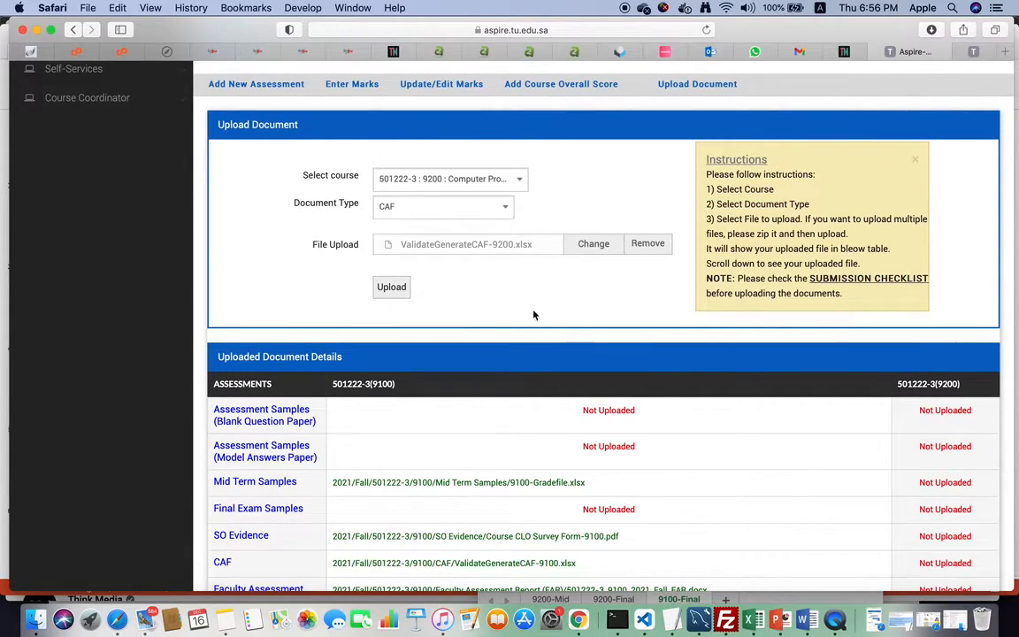
{"action": "left_click", "coordinate": [391, 286]}
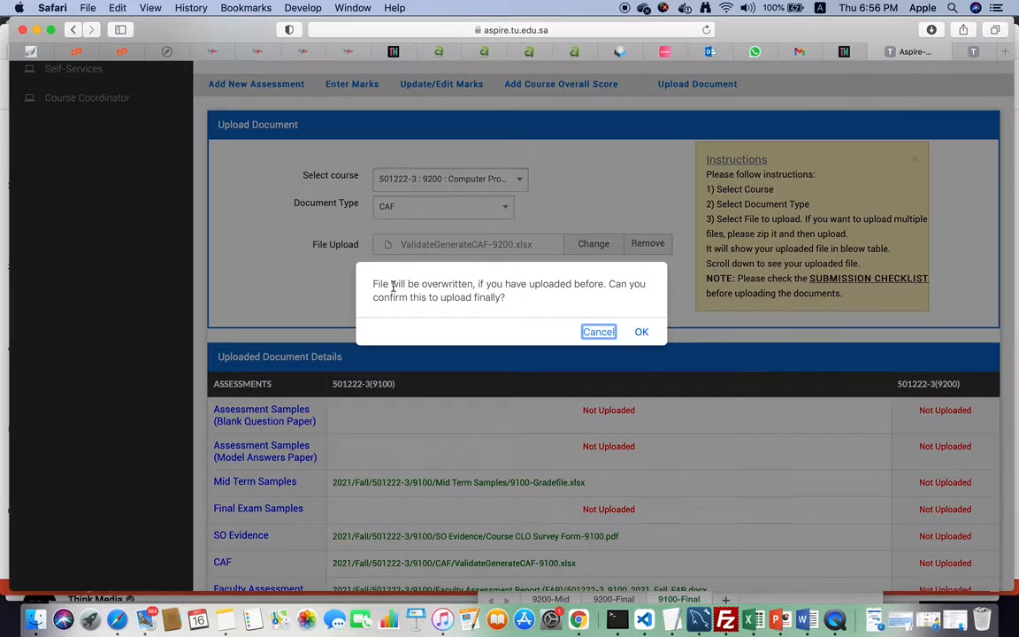
{"action": "left_click", "coordinate": [641, 331]}
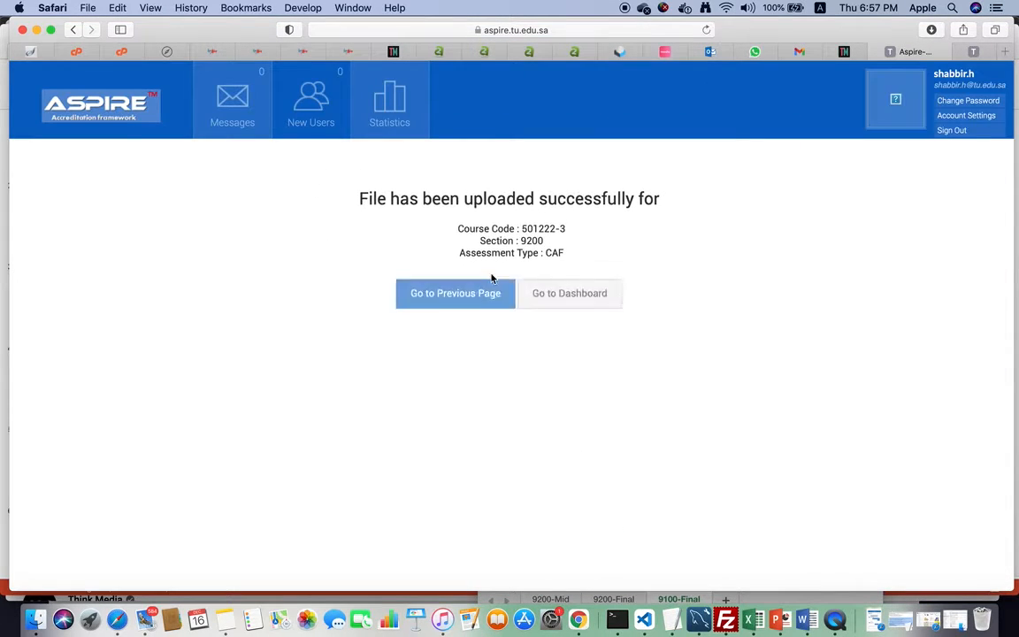
{"action": "left_click", "coordinate": [450, 289]}
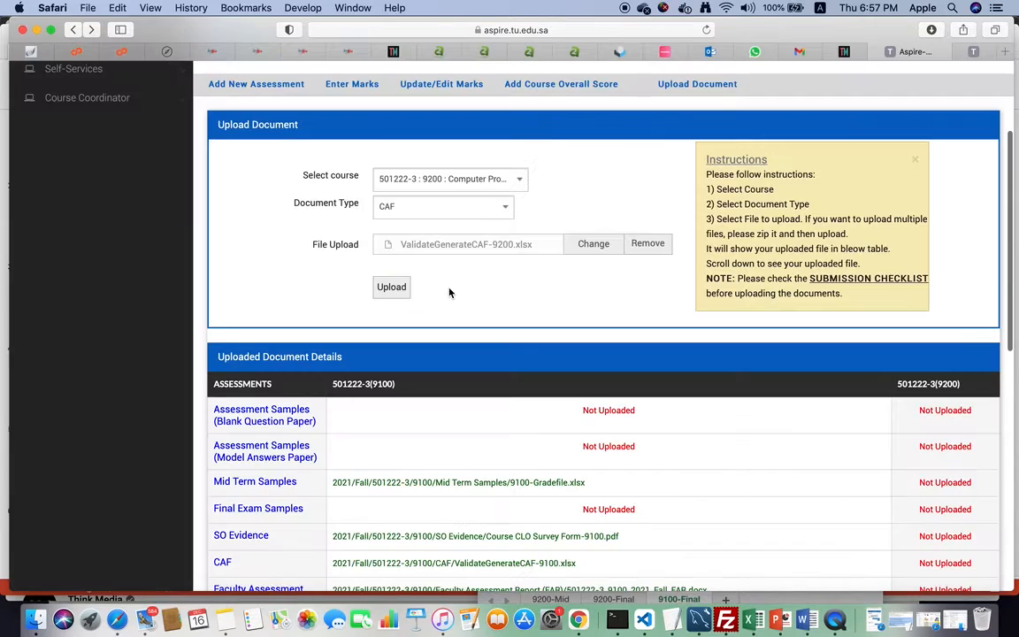
Upload 501222-3_9200_2021_Fall_FAR.docx as the Faculty Assessment Report (FAR) document type, confirm it, and return to the upload form.
{"action": "left_click", "coordinate": [505, 205]}
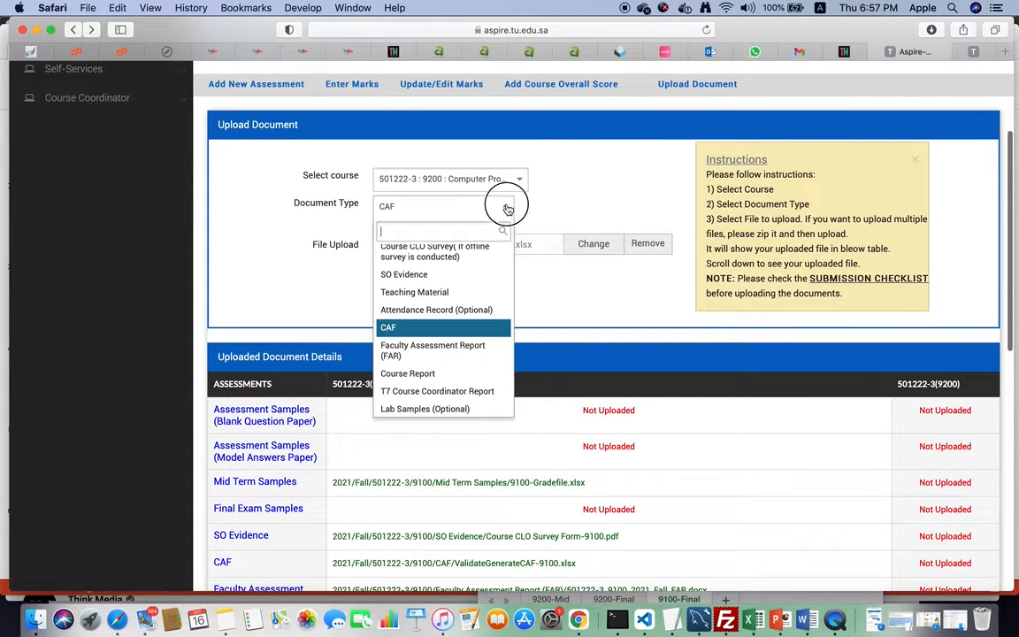
{"action": "left_click", "coordinate": [410, 358]}
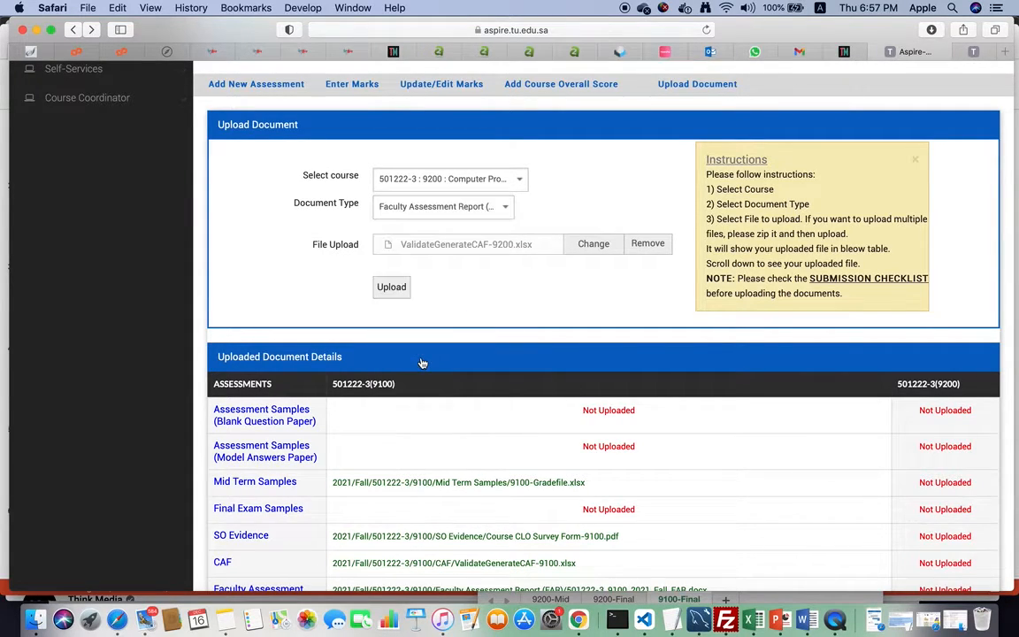
{"action": "left_click", "coordinate": [598, 246]}
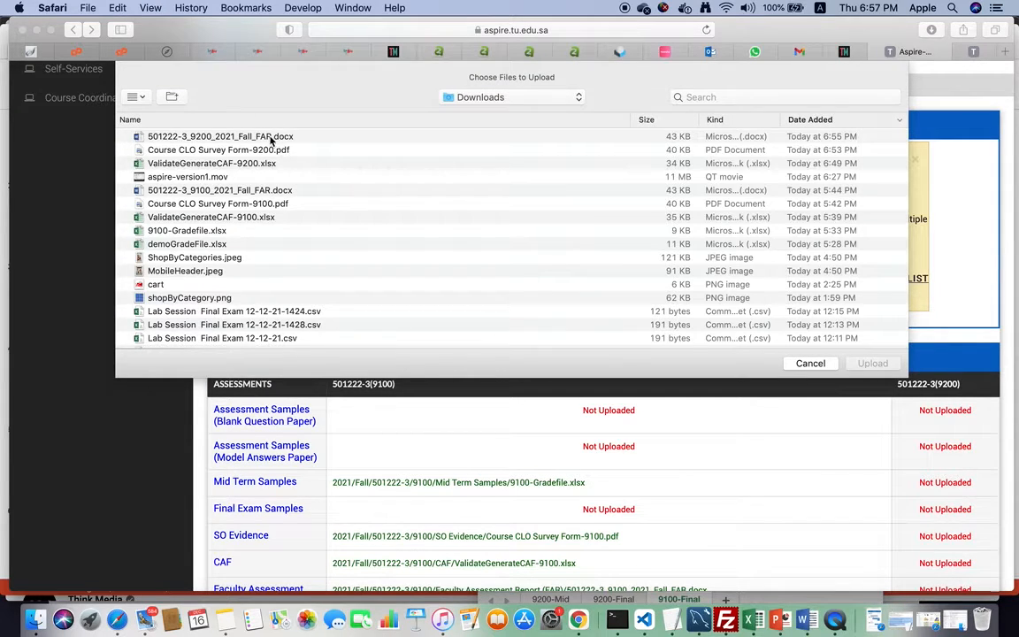
{"action": "left_click", "coordinate": [268, 137]}
{"action": "left_click", "coordinate": [870, 363]}
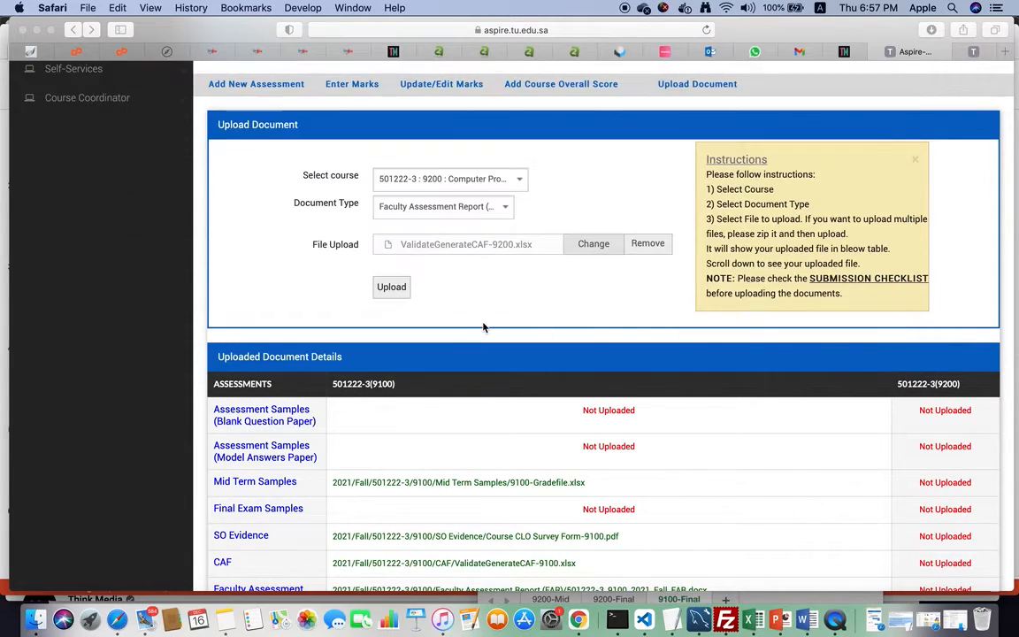
{"action": "left_click", "coordinate": [391, 287]}
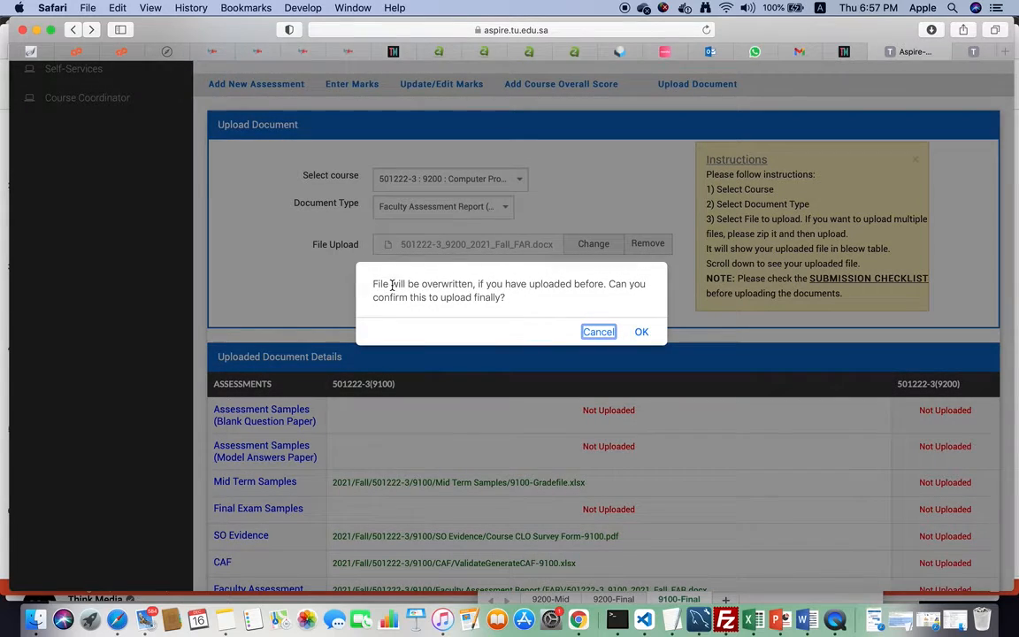
{"action": "left_click", "coordinate": [642, 331]}
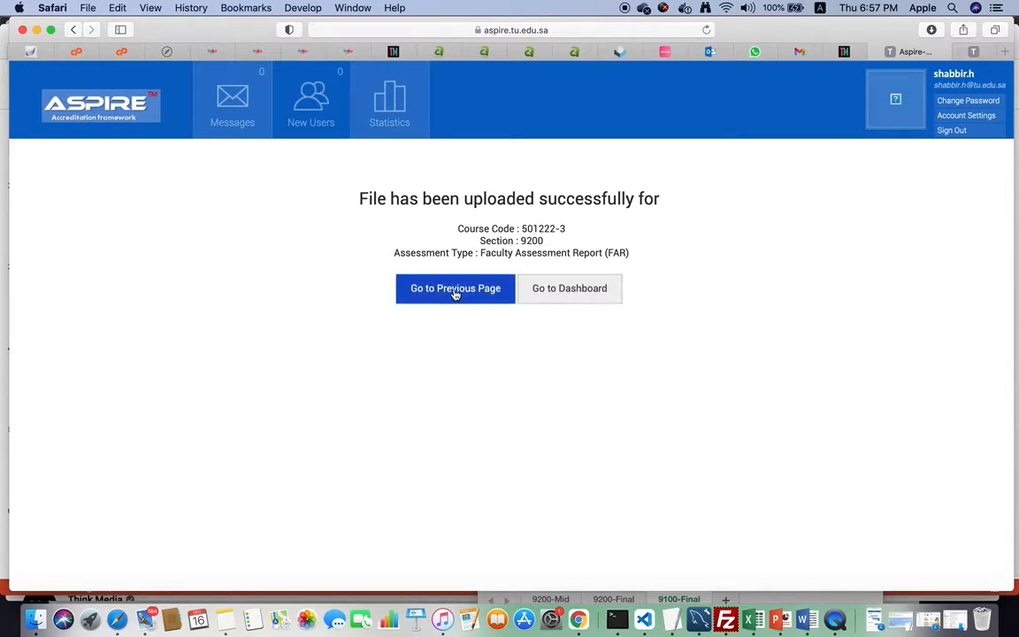
{"action": "left_click", "coordinate": [455, 292]}
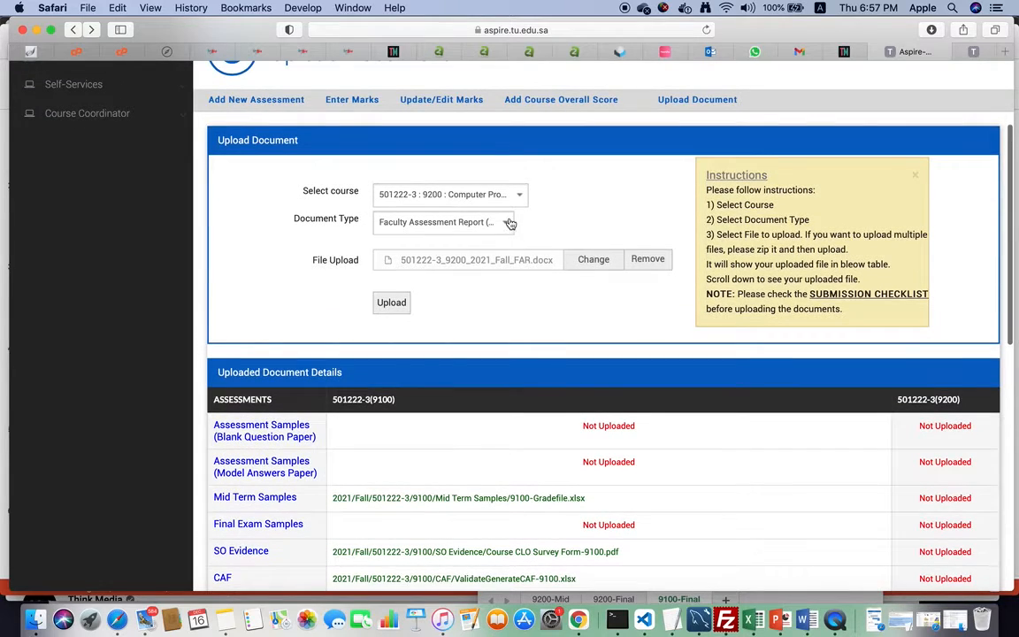
Upload Course CLO Survey Form-9200.pdf as the SO Evidence document for section 9200, confirm it, and return to the upload form.
{"action": "left_click", "coordinate": [507, 222]}
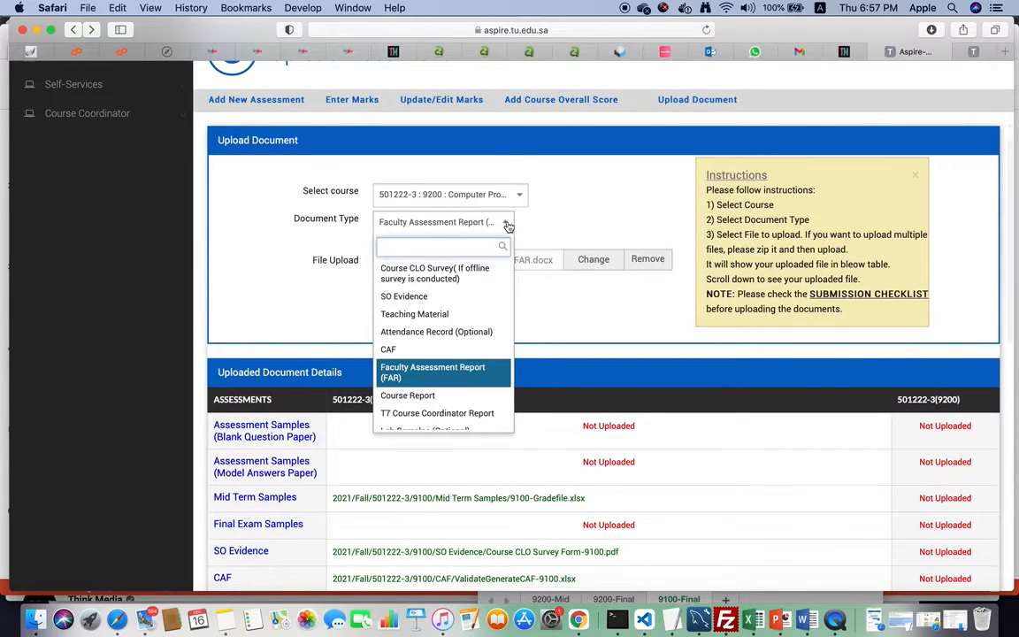
{"action": "left_click", "coordinate": [411, 299]}
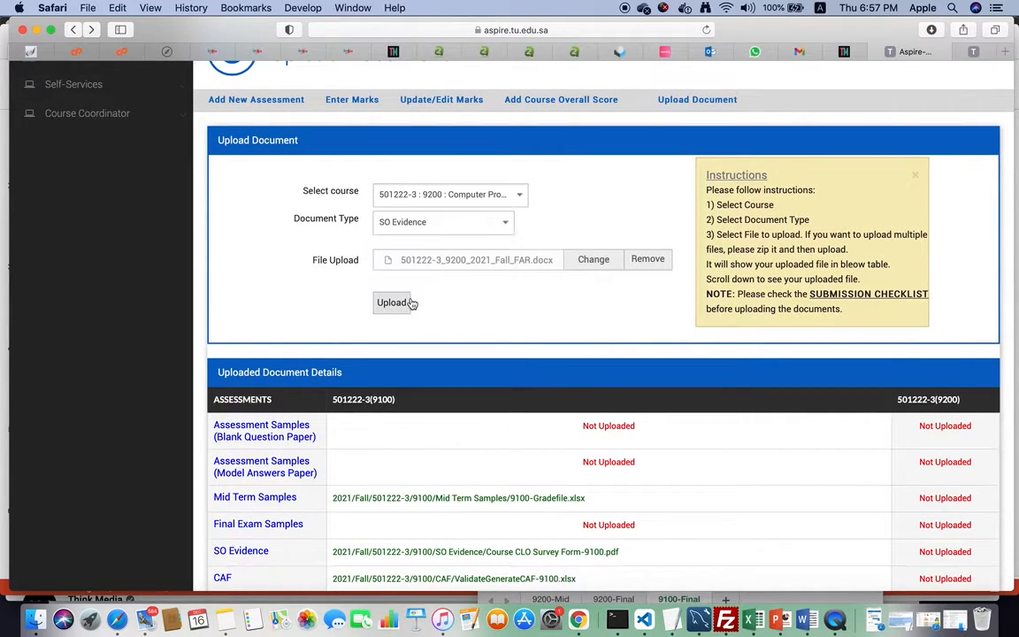
{"action": "left_click", "coordinate": [600, 263]}
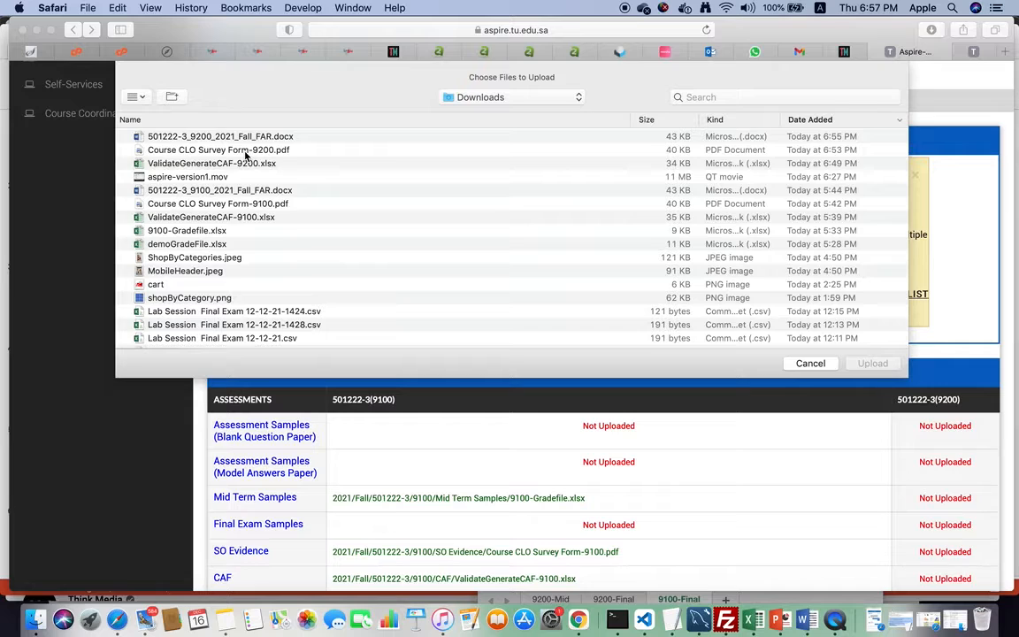
{"action": "left_click", "coordinate": [262, 150]}
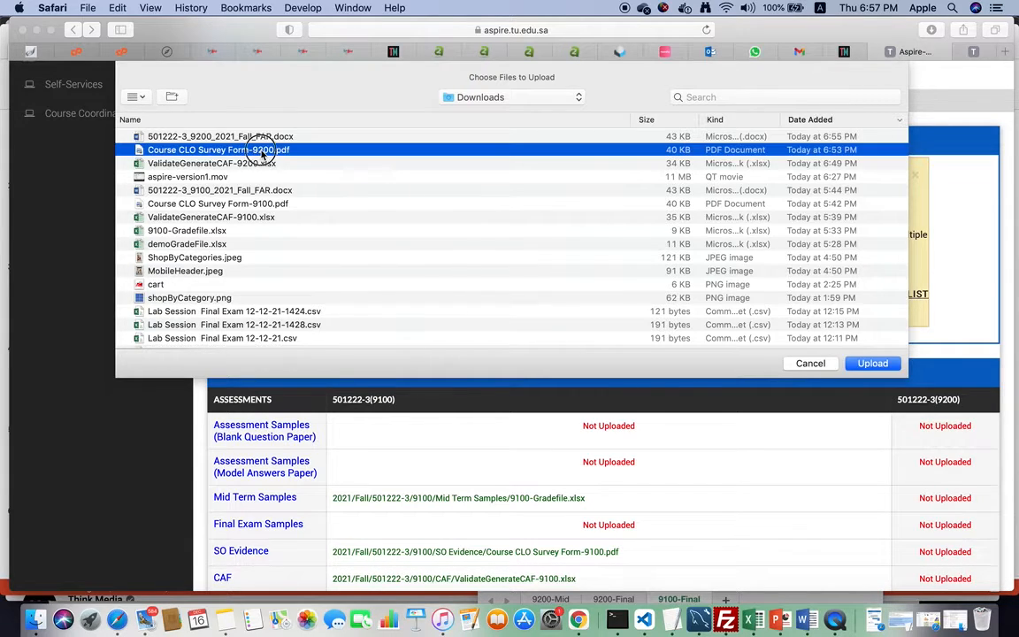
{"action": "double_click", "coordinate": [262, 152]}
{"action": "left_click", "coordinate": [389, 305]}
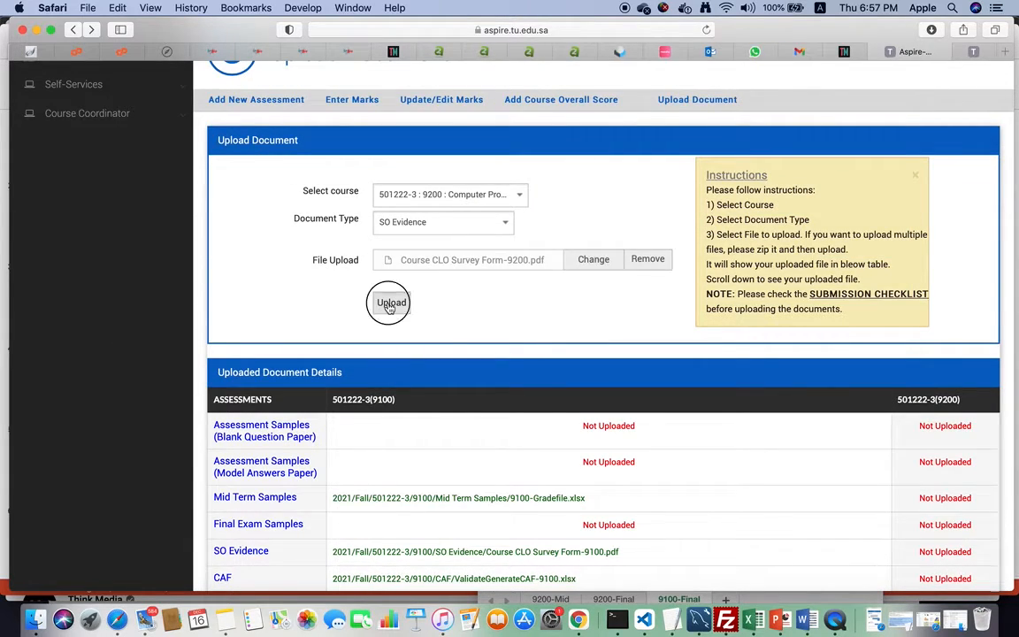
{"action": "left_click", "coordinate": [641, 334]}
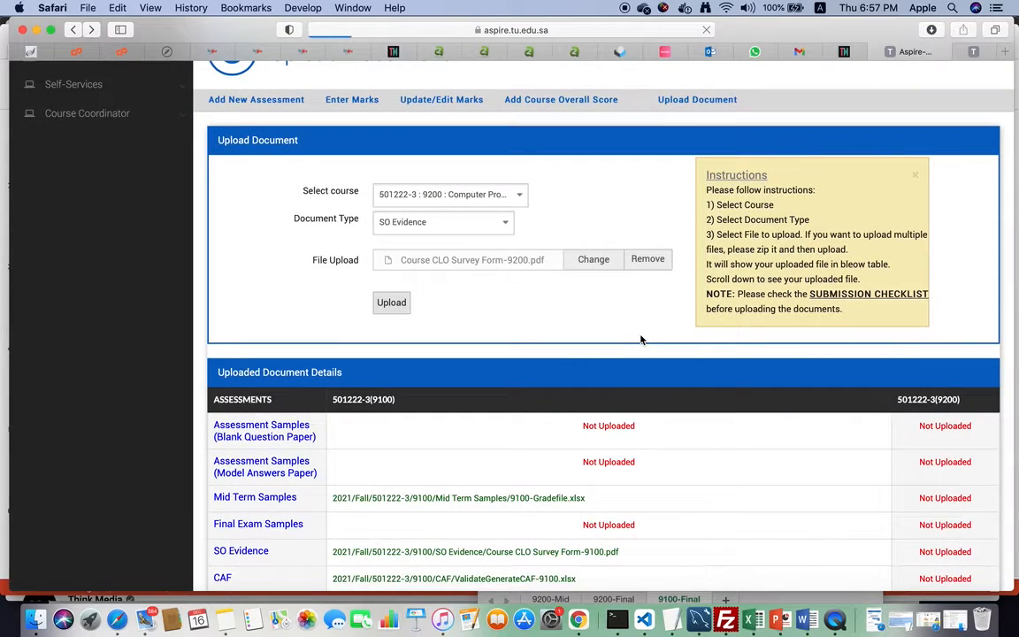
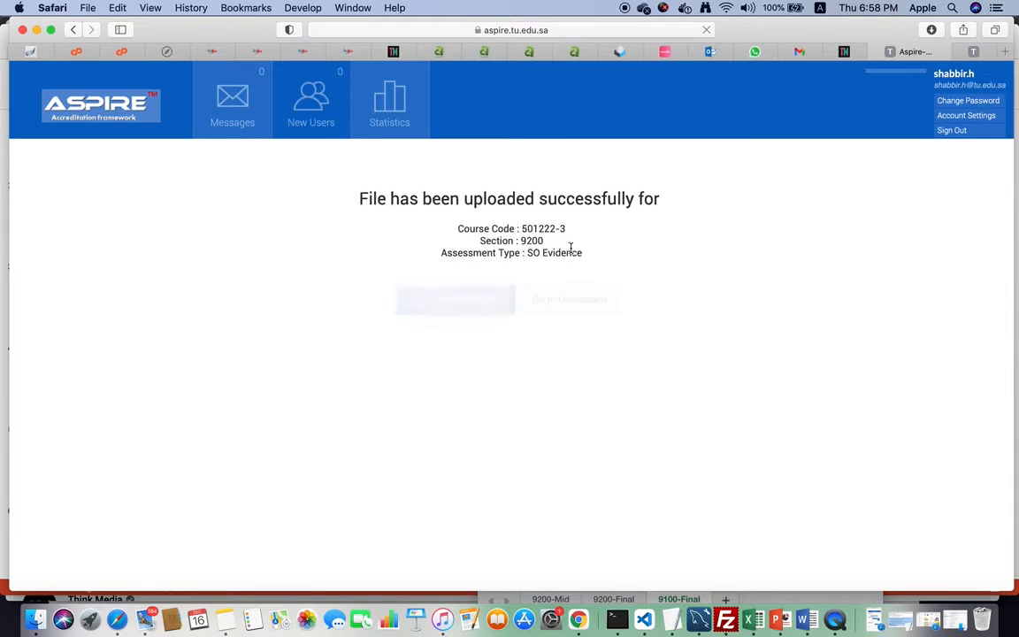
{"action": "left_click", "coordinate": [455, 291]}
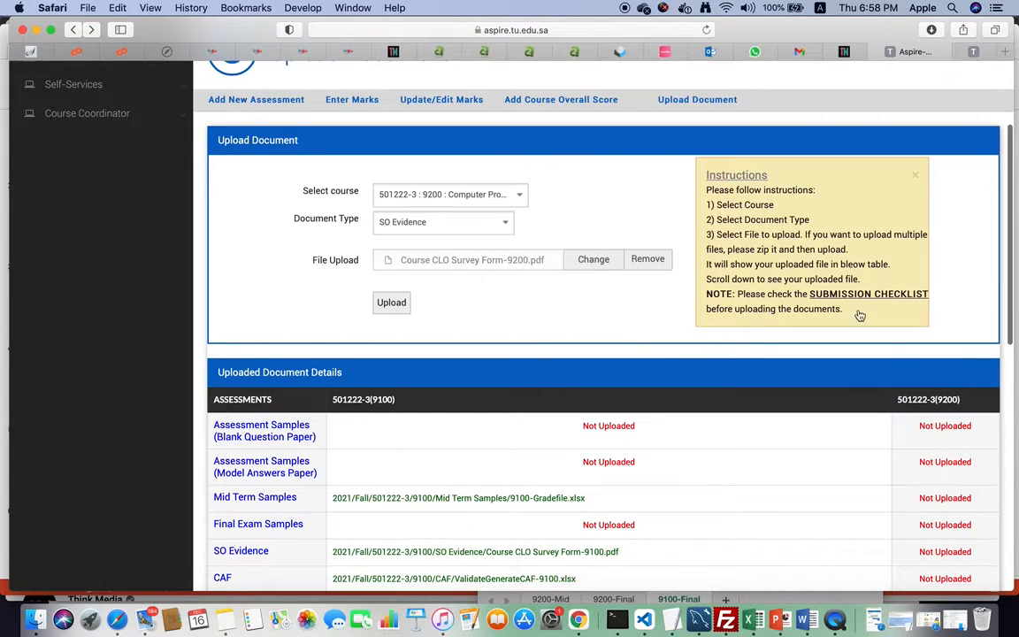
Reload the document upload page and examine the Uploaded Document Details table for sections 9100 and 9200.
{"action": "left_click", "coordinate": [701, 101]}
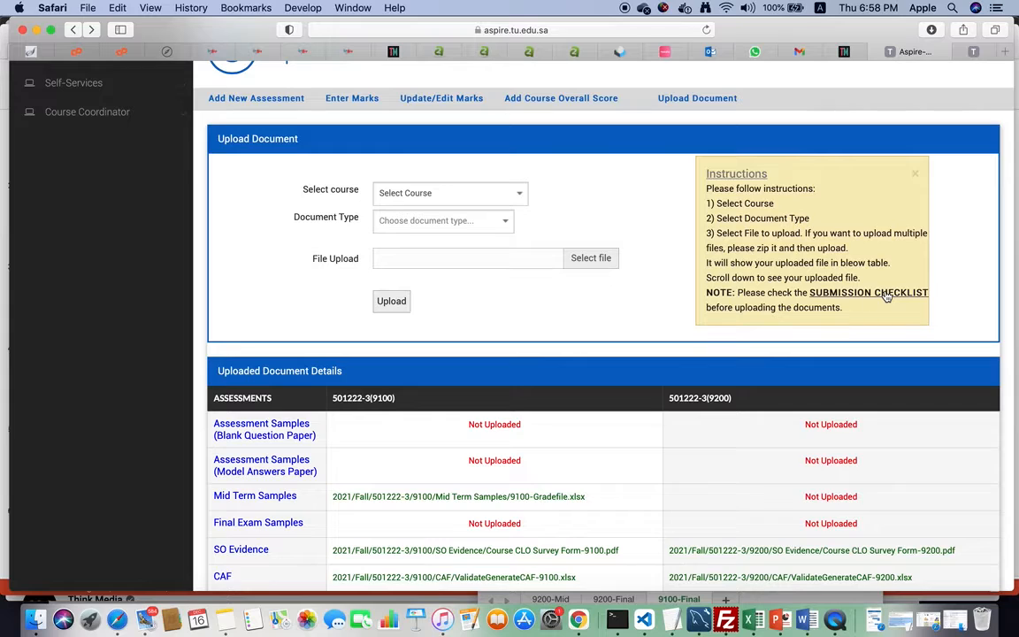
{"action": "scroll", "coordinate": [548, 366], "scroll_direction": "down", "scroll_amount": 5}
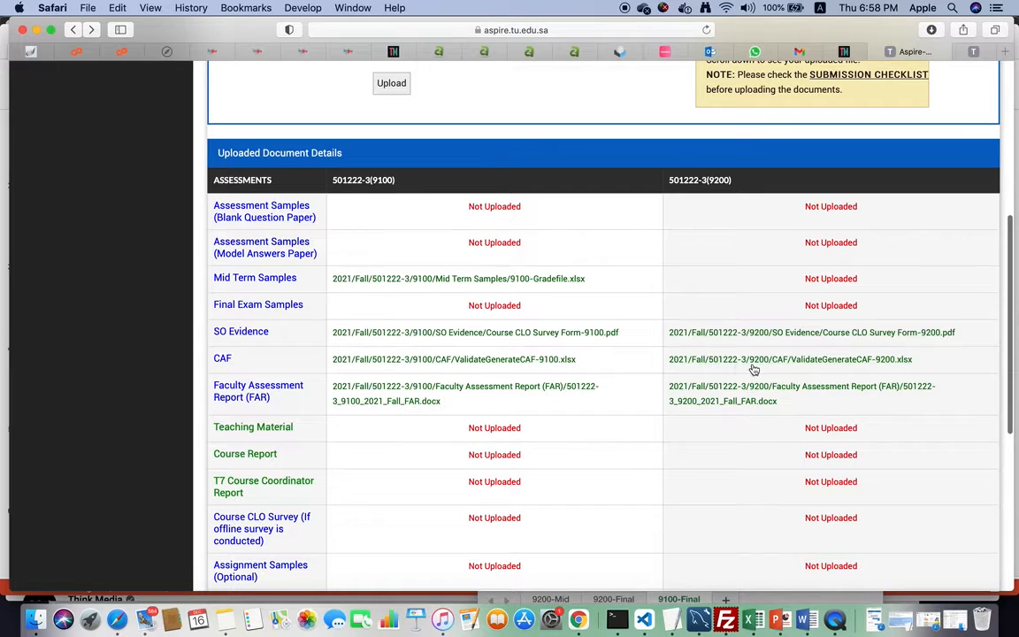
{"action": "scroll", "coordinate": [755, 433], "scroll_direction": "down", "scroll_amount": 4}
{"action": "scroll", "coordinate": [756, 437], "scroll_direction": "up", "scroll_amount": 1}
{"action": "scroll", "coordinate": [755, 436], "scroll_direction": "up", "scroll_amount": 4}
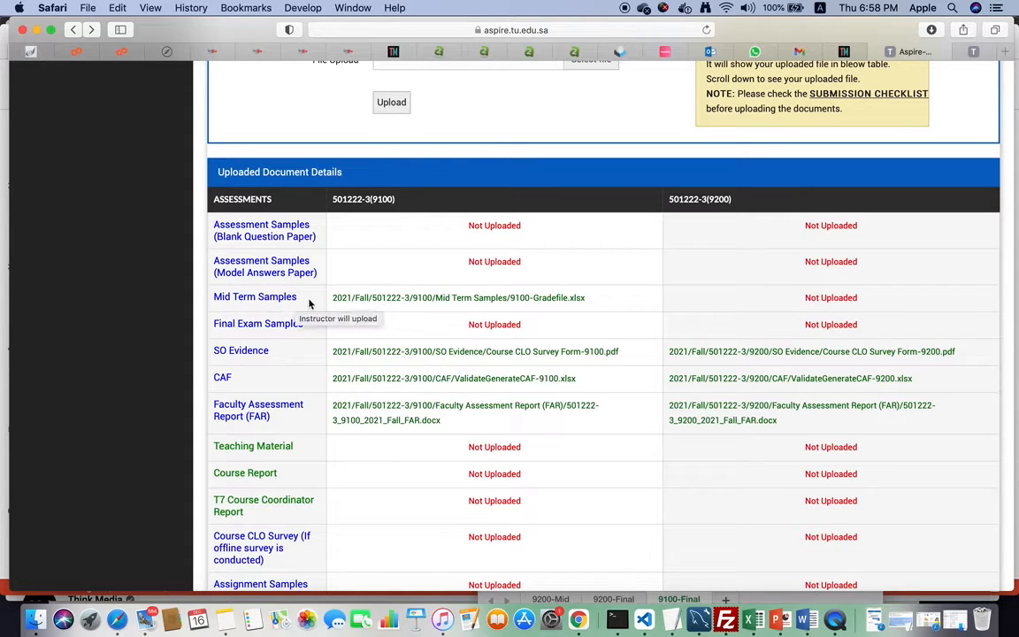
{"action": "scroll", "coordinate": [293, 423], "scroll_direction": "down", "scroll_amount": 6}
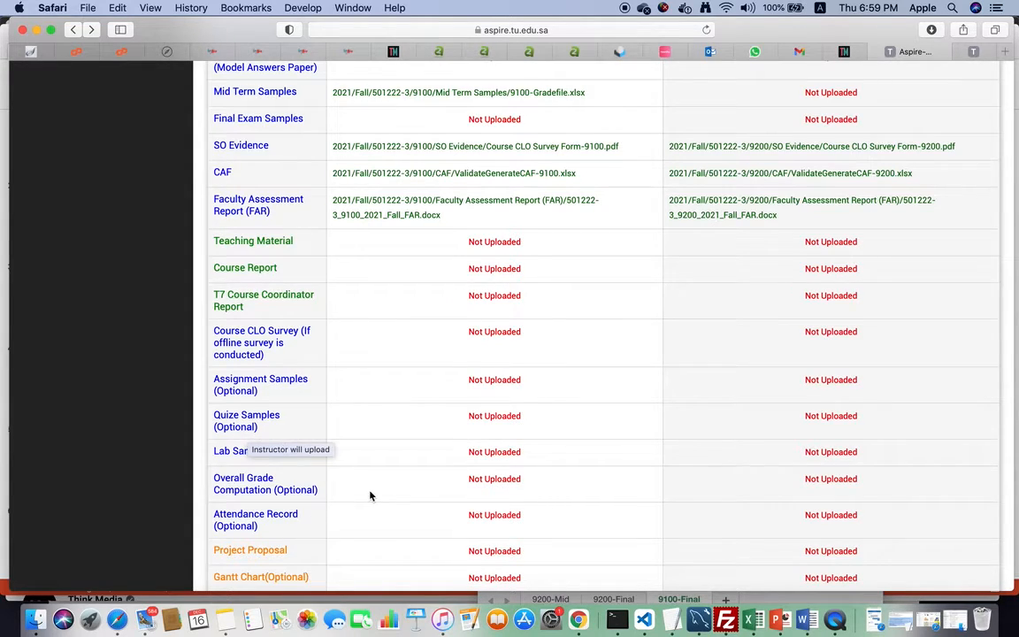
{"action": "scroll", "coordinate": [371, 495], "scroll_direction": "down", "scroll_amount": 5}
{"action": "scroll", "coordinate": [371, 495], "scroll_direction": "up", "scroll_amount": 10}
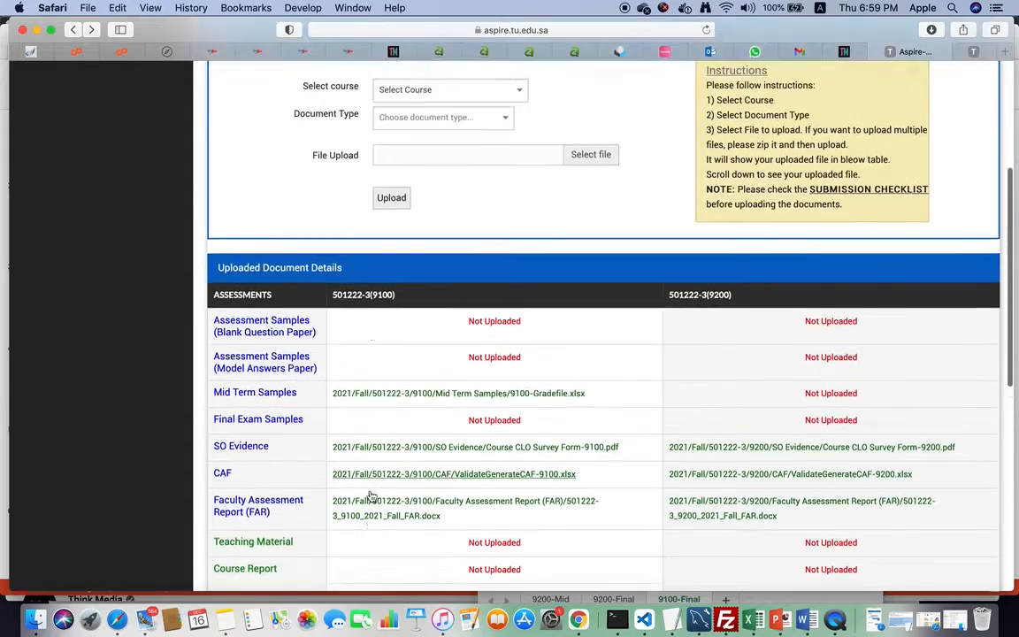
{"action": "scroll", "coordinate": [370, 495], "scroll_direction": "up", "scroll_amount": 5}
{"action": "scroll", "coordinate": [370, 430], "scroll_direction": "down", "scroll_amount": 4}
{"action": "scroll", "coordinate": [371, 493], "scroll_direction": "up", "scroll_amount": 5}
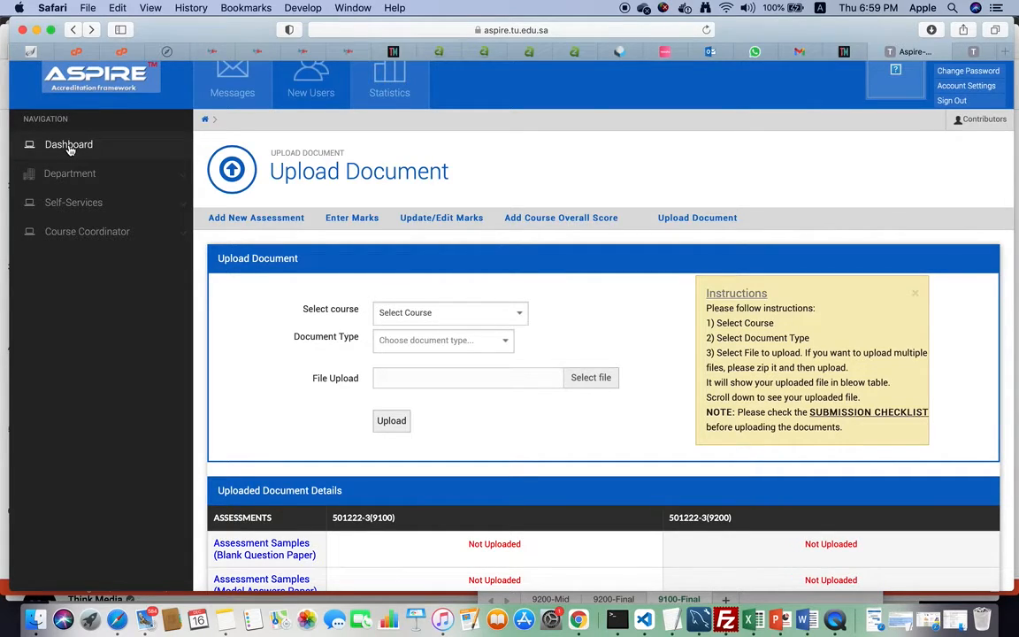
Generate the course coordinator's Course Report for 501222-3 section 9100, Computer Programming-2, 2021 Fall.
{"action": "left_click", "coordinate": [86, 231]}
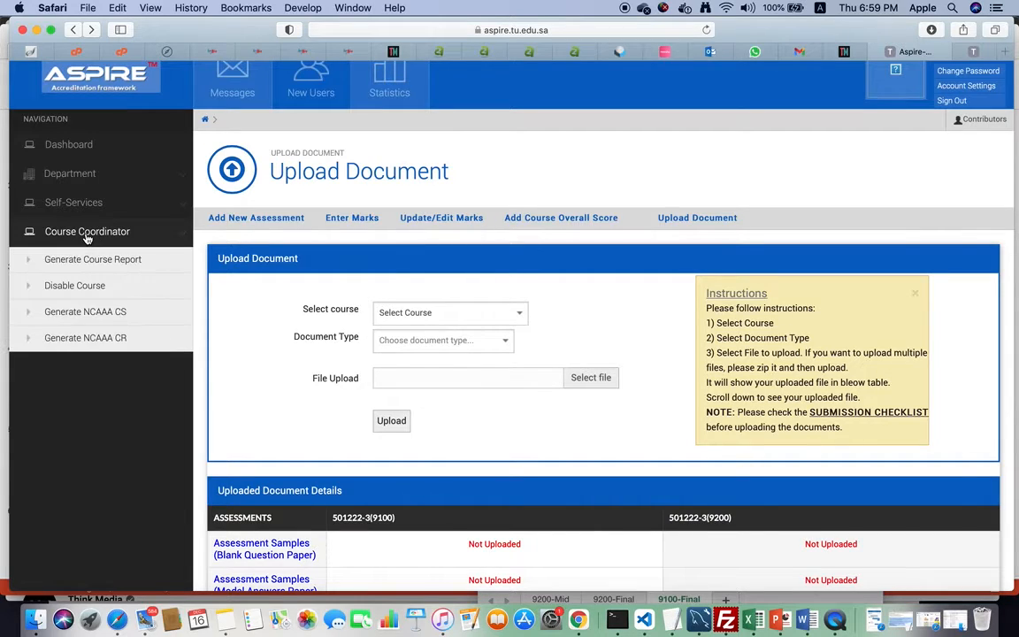
{"action": "left_click", "coordinate": [113, 265]}
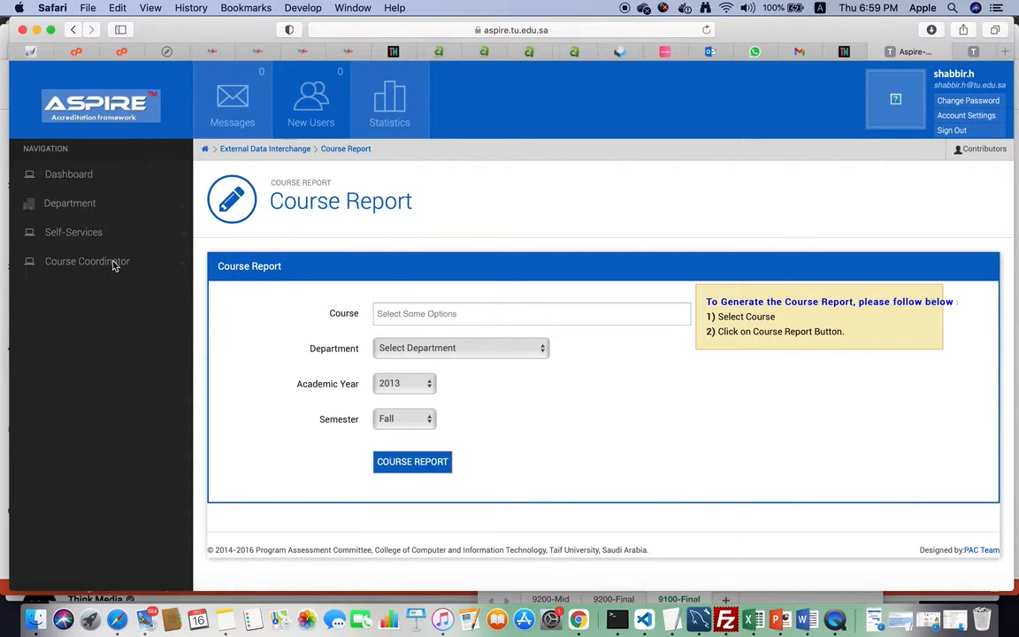
{"action": "left_click", "coordinate": [113, 262]}
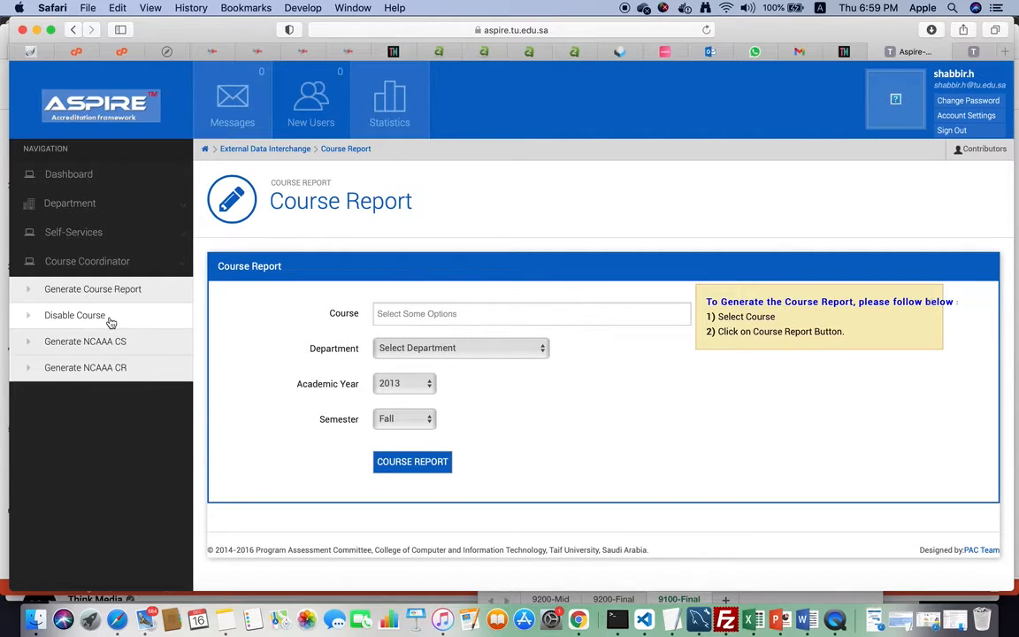
{"action": "left_click", "coordinate": [432, 309]}
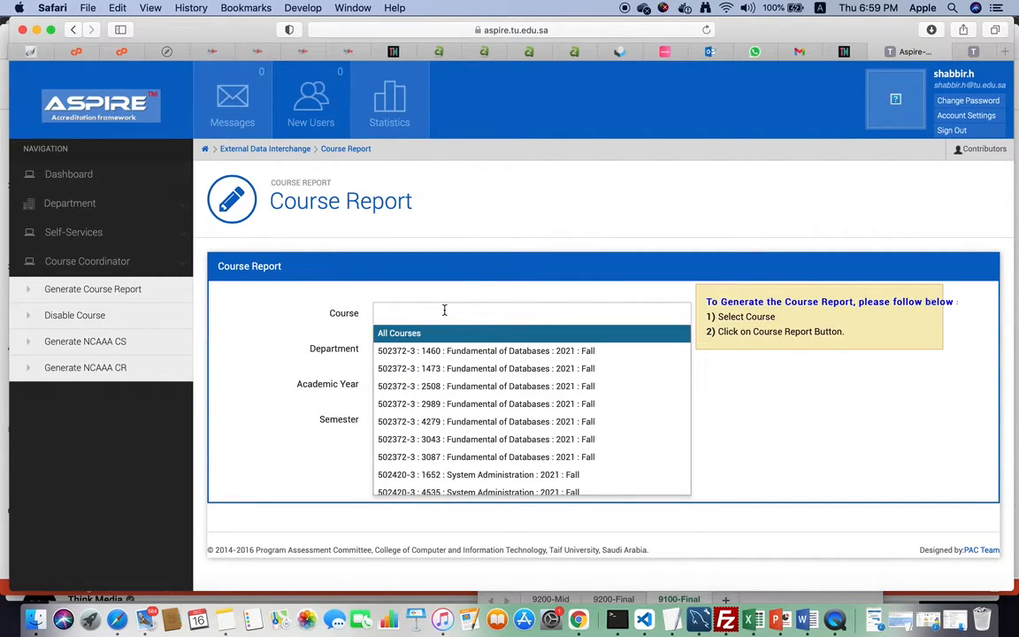
{"action": "type", "text": "50122"}
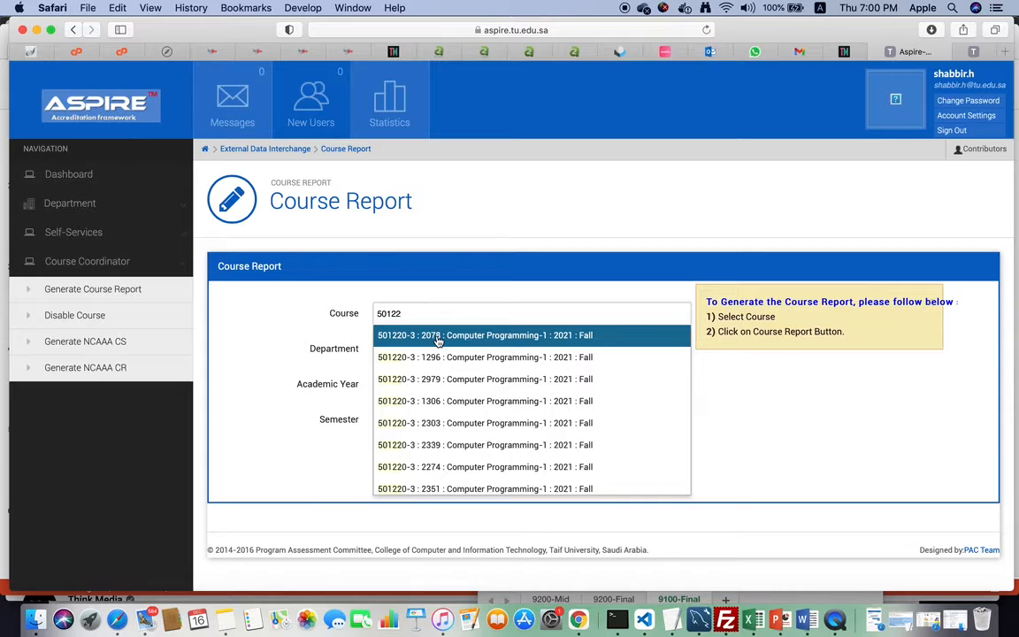
{"action": "type", "text": "2"}
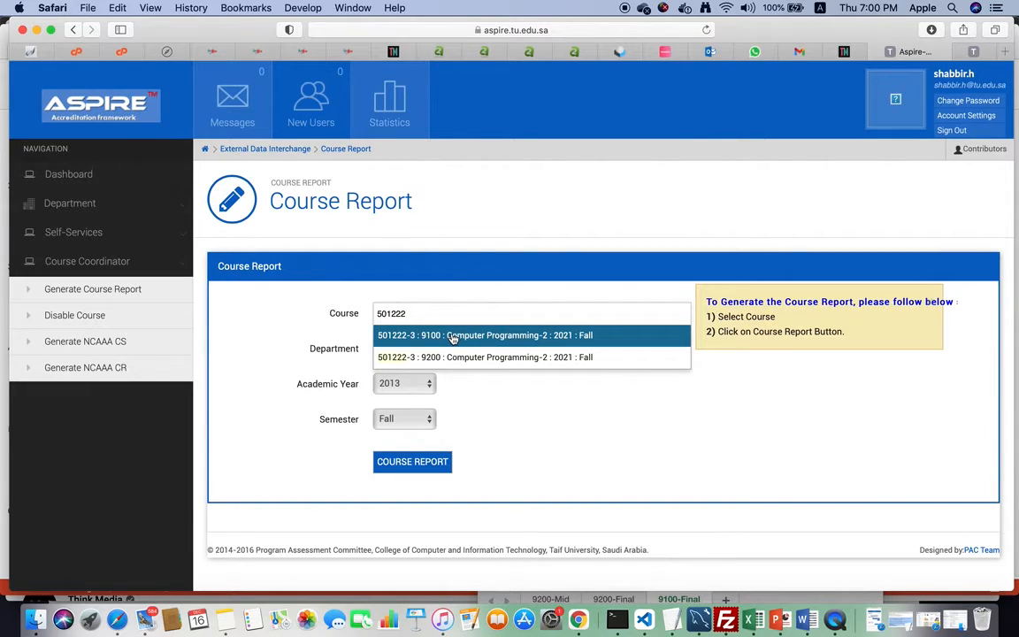
{"action": "left_click", "coordinate": [423, 339]}
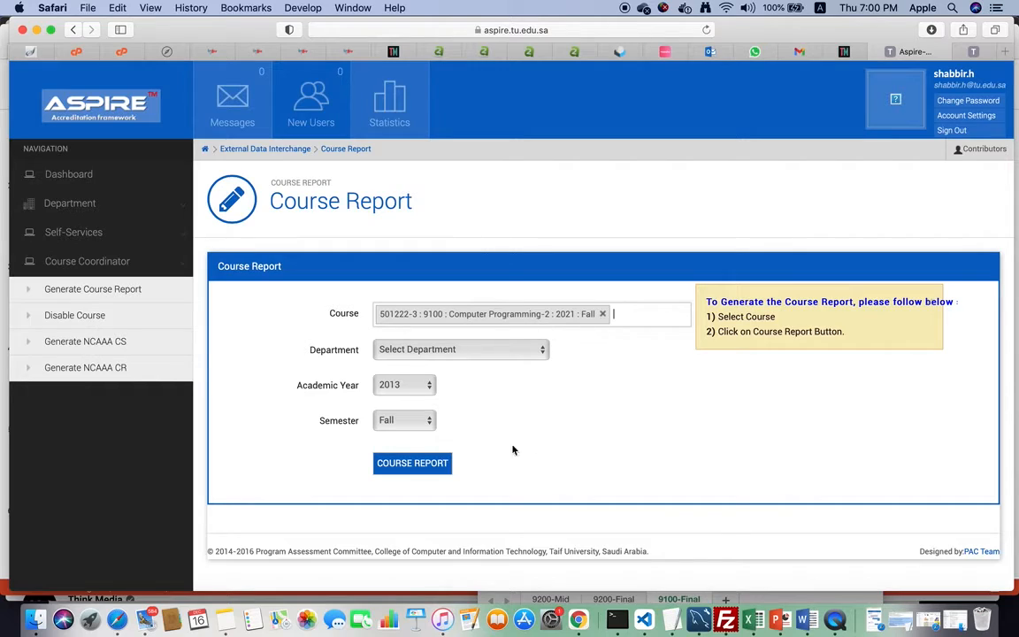
{"action": "left_click", "coordinate": [406, 466]}
Open 501222-3_2021_Fall_CourseReport.xlsx from Downloads in Excel and enlarge its window to show more of the sheet.
{"action": "left_click", "coordinate": [35, 619]}
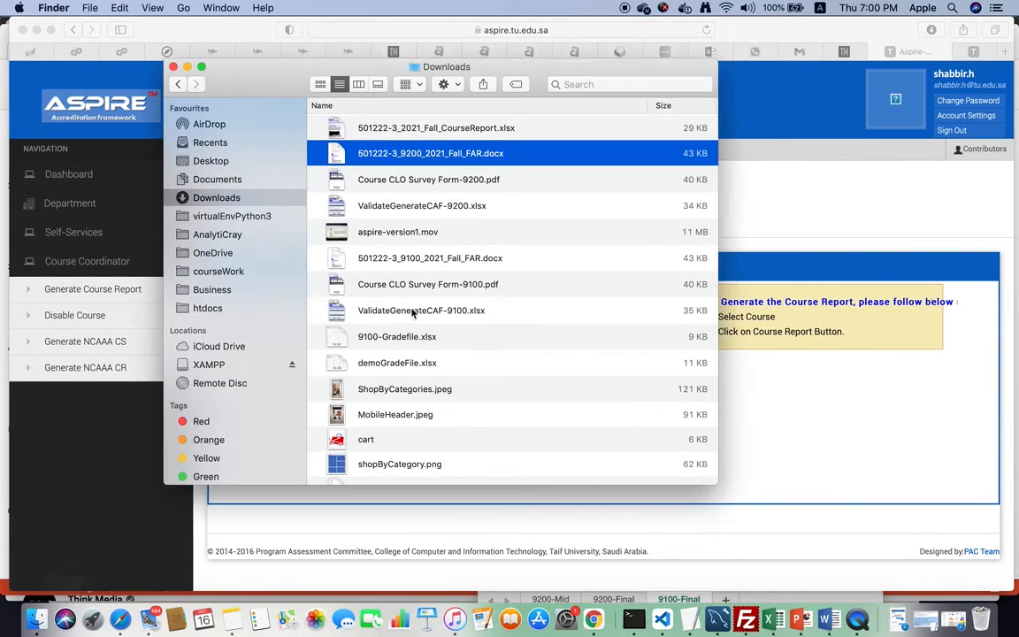
{"action": "left_click", "coordinate": [437, 130]}
{"action": "double_click", "coordinate": [397, 131]}
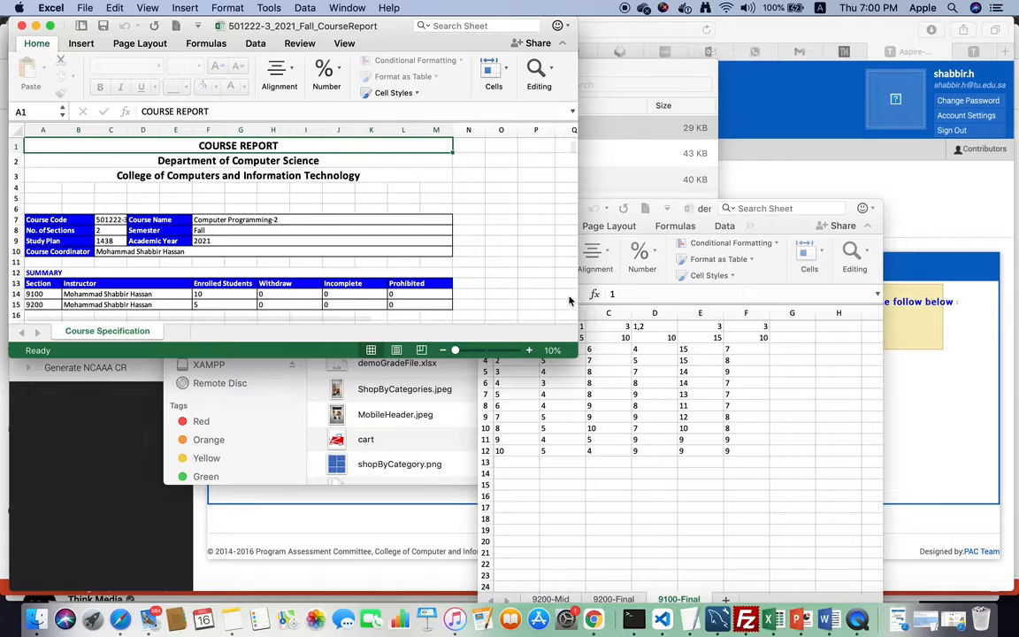
{"action": "left_click_drag", "start_coordinate": [573, 351], "coordinate": [716, 633]}
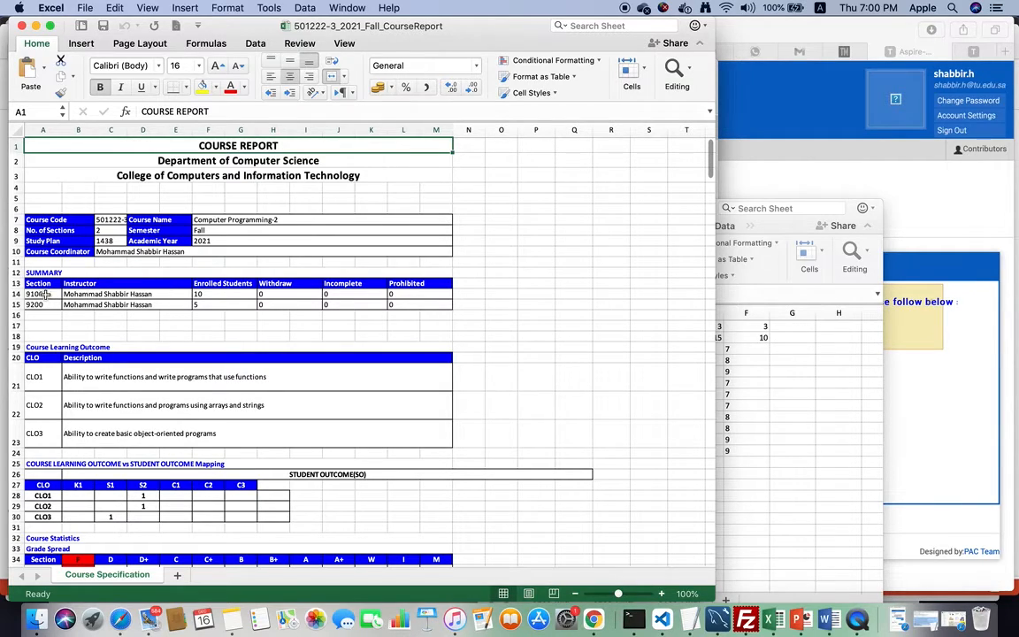
Examine the course report's section summary, learning outcomes, CLO to SO mapping, grade spread tables and comparative grade chart.
{"action": "left_click_drag", "start_coordinate": [42, 294], "coordinate": [177, 304]}
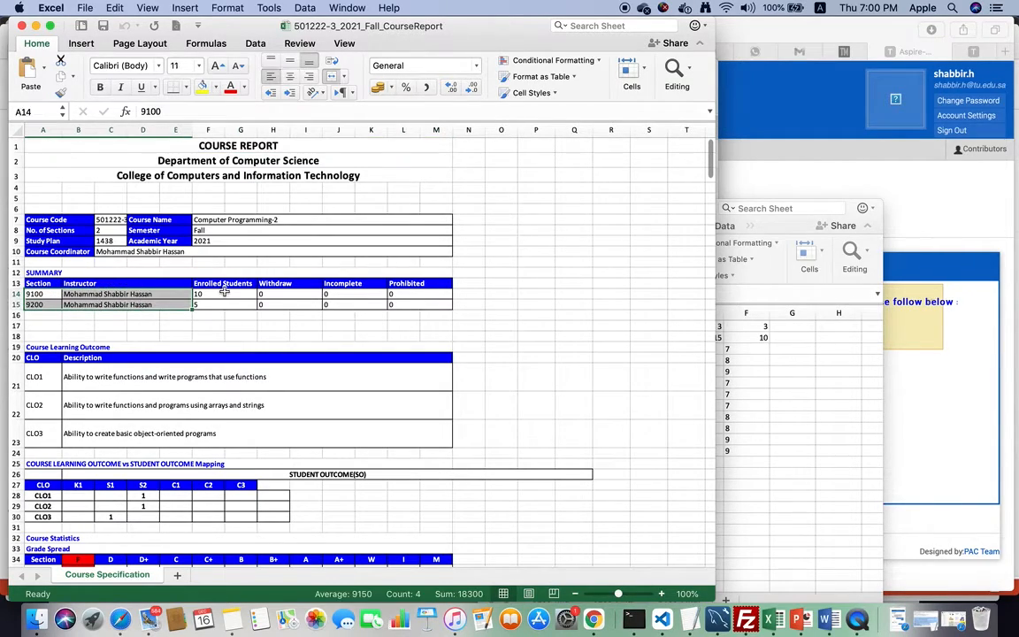
{"action": "left_click", "coordinate": [228, 303]}
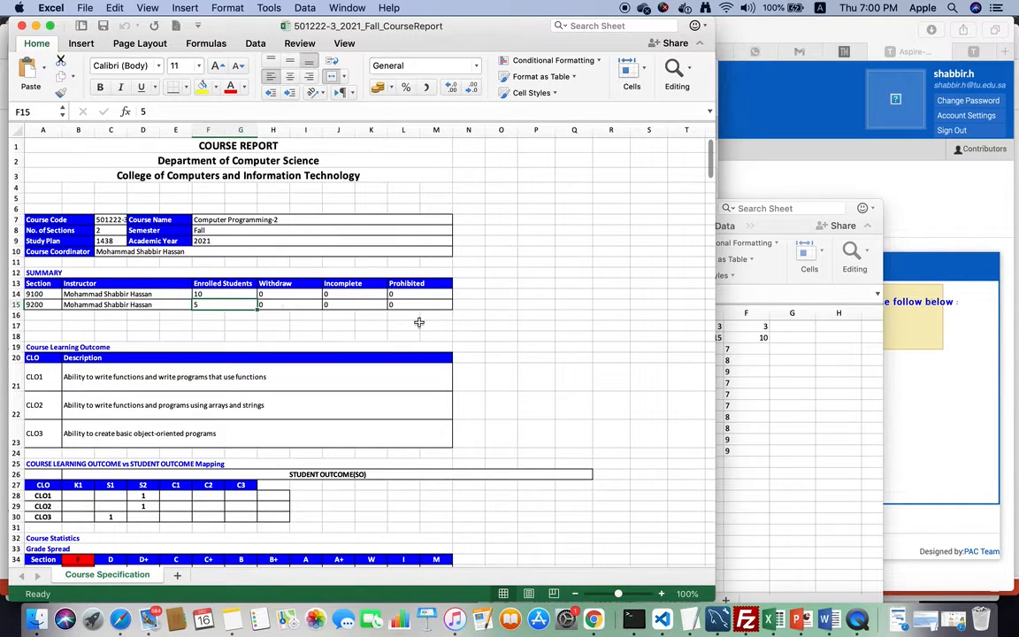
{"action": "scroll", "coordinate": [300, 353], "scroll_direction": "down", "scroll_amount": 5}
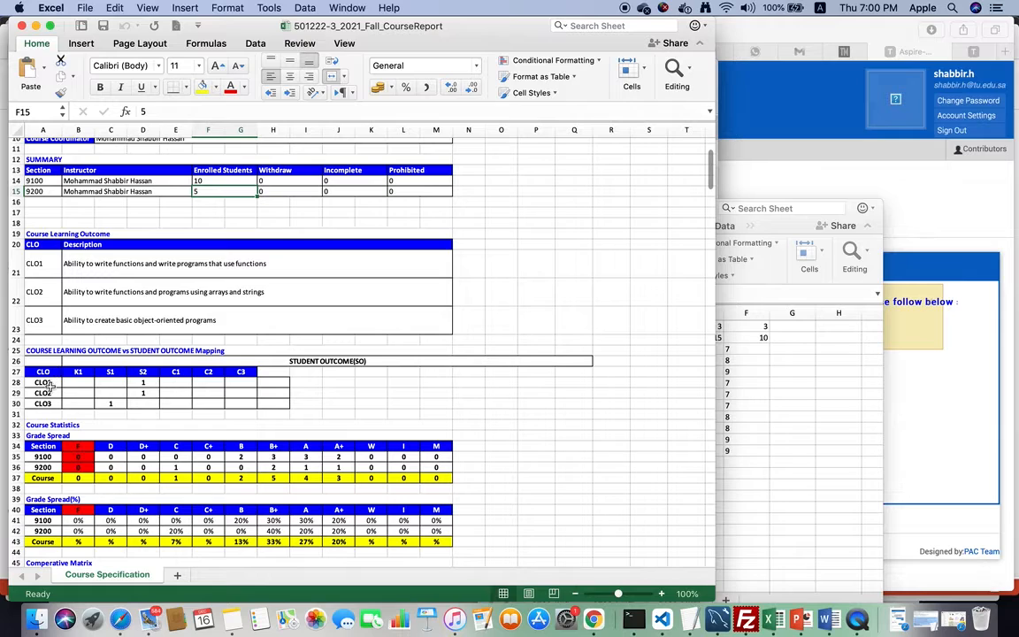
{"action": "scroll", "coordinate": [172, 428], "scroll_direction": "down", "scroll_amount": 5}
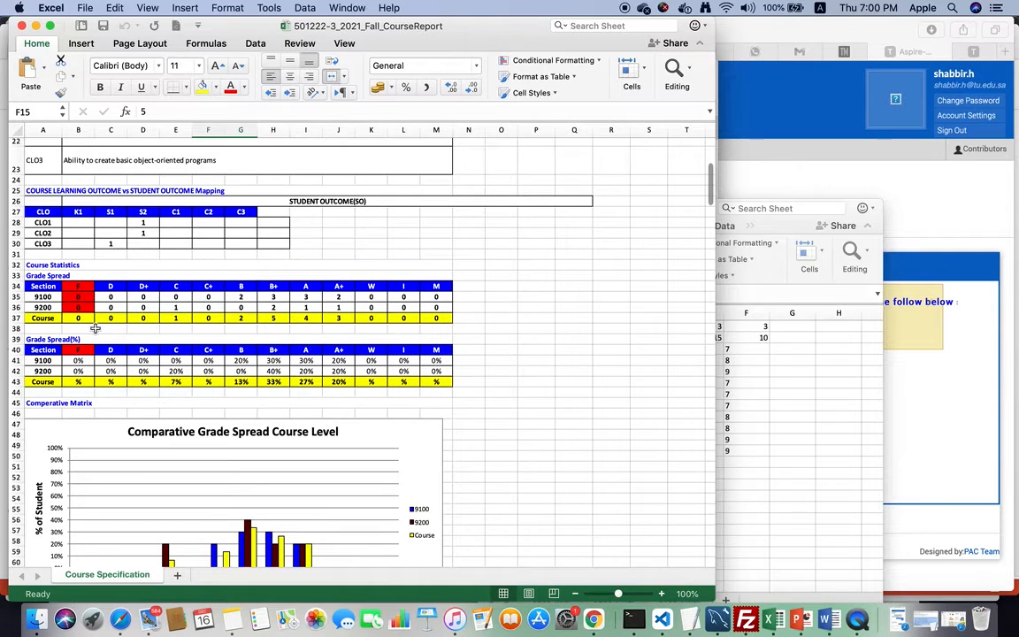
{"action": "scroll", "coordinate": [511, 416], "scroll_direction": "down", "scroll_amount": 4}
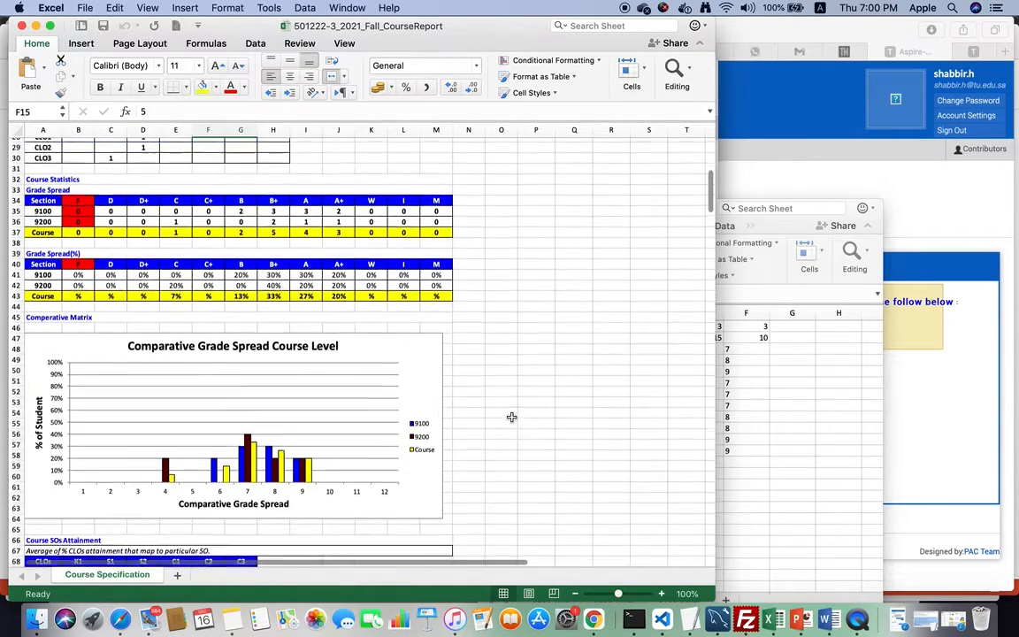
{"action": "scroll", "coordinate": [511, 416], "scroll_direction": "down", "scroll_amount": 1}
{"action": "left_click", "coordinate": [422, 346]}
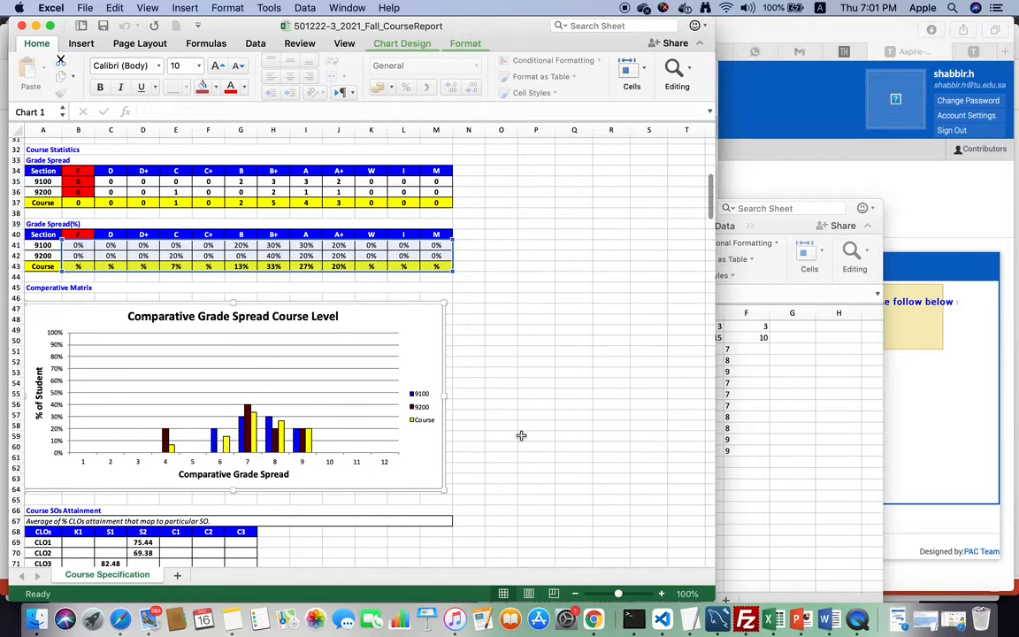
Examine the Course SOs Attainment tables and charts, including the comparison between sections 9100 and 9200.
{"action": "scroll", "coordinate": [521, 433], "scroll_direction": "down", "scroll_amount": 6}
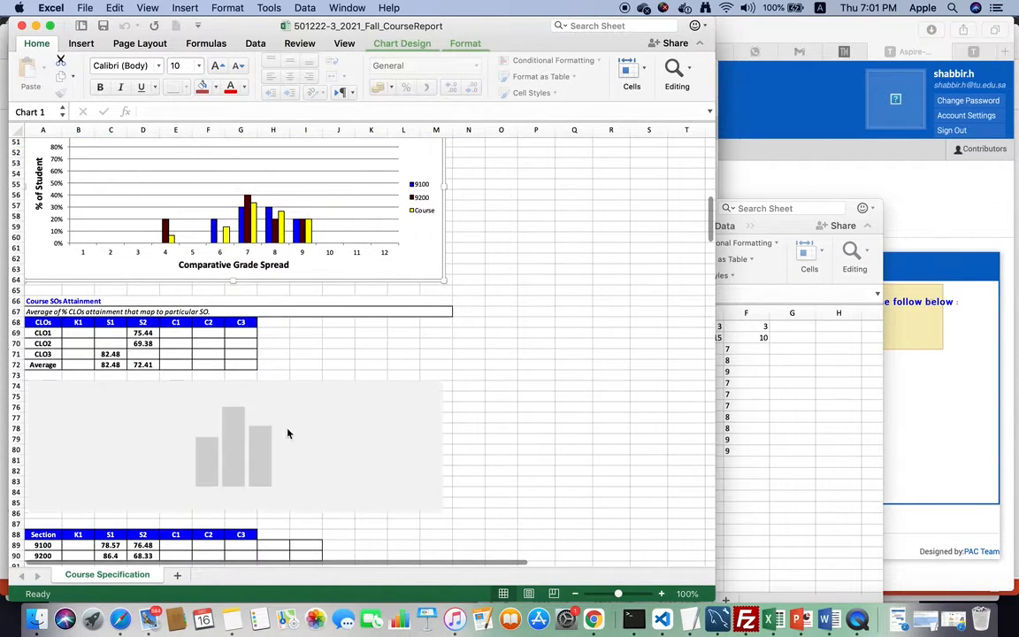
{"action": "left_click", "coordinate": [347, 346]}
{"action": "scroll", "coordinate": [500, 402], "scroll_direction": "down", "scroll_amount": 6}
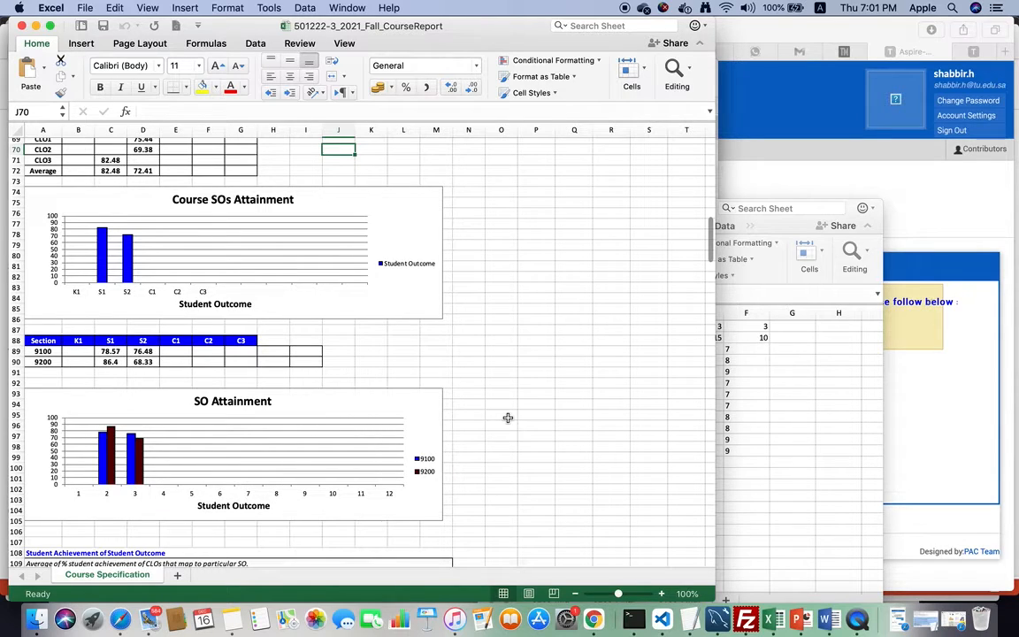
{"action": "left_click", "coordinate": [502, 416]}
{"action": "left_click", "coordinate": [490, 348]}
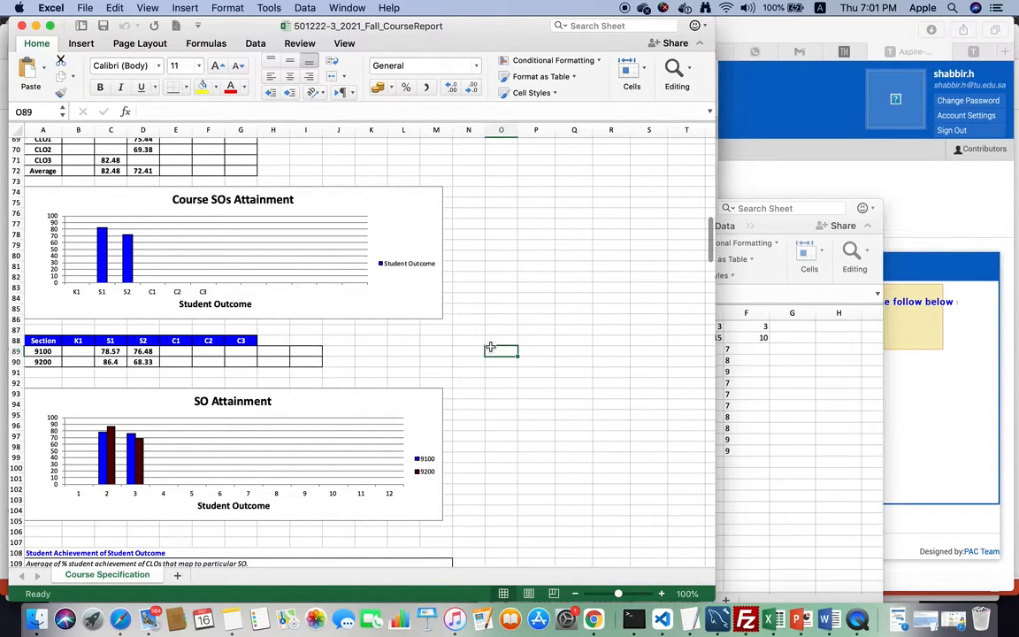
{"action": "left_click", "coordinate": [414, 311]}
{"action": "scroll", "coordinate": [564, 353], "scroll_direction": "up", "scroll_amount": 3}
{"action": "scroll", "coordinate": [564, 352], "scroll_direction": "down", "scroll_amount": 10}
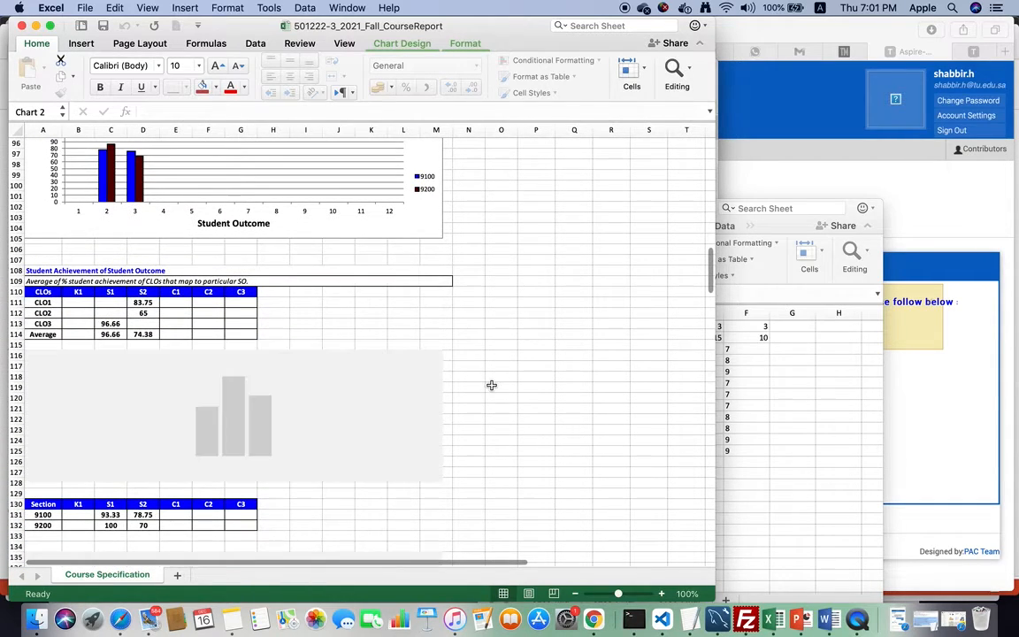
Examine the student achievement tables and charts for SOs and CLOs and the student perception of CLO achievement.
{"action": "scroll", "coordinate": [527, 429], "scroll_direction": "down", "scroll_amount": 8}
{"action": "left_click", "coordinate": [525, 430]}
{"action": "scroll", "coordinate": [479, 467], "scroll_direction": "down", "scroll_amount": 5}
{"action": "left_click", "coordinate": [469, 428]}
{"action": "scroll", "coordinate": [519, 439], "scroll_direction": "down", "scroll_amount": 4}
{"action": "scroll", "coordinate": [519, 439], "scroll_direction": "down", "scroll_amount": 12}
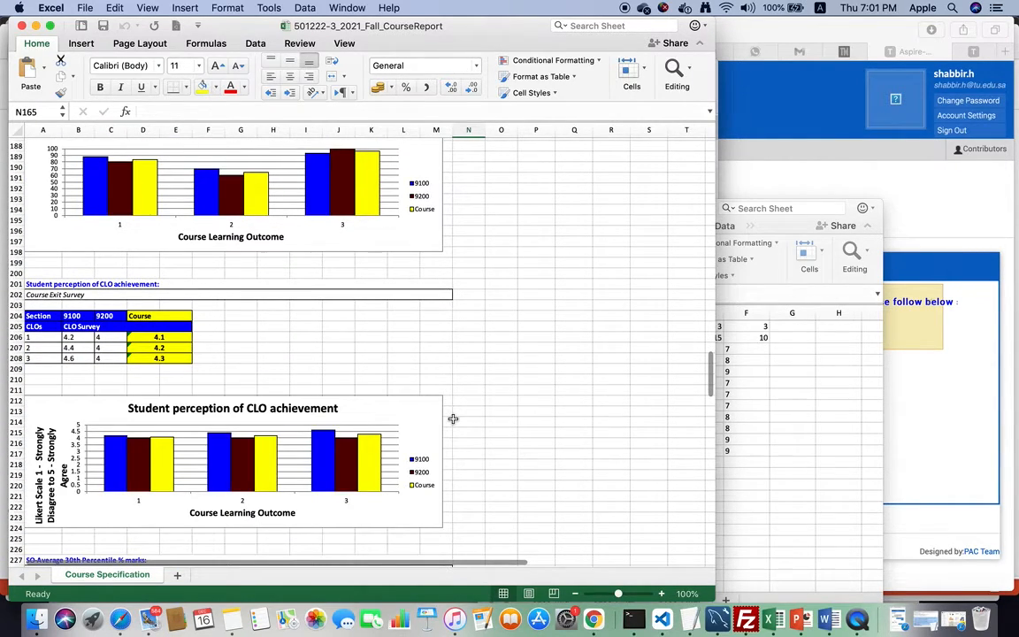
{"action": "left_click", "coordinate": [453, 418]}
{"action": "scroll", "coordinate": [511, 477], "scroll_direction": "down", "scroll_amount": 6}
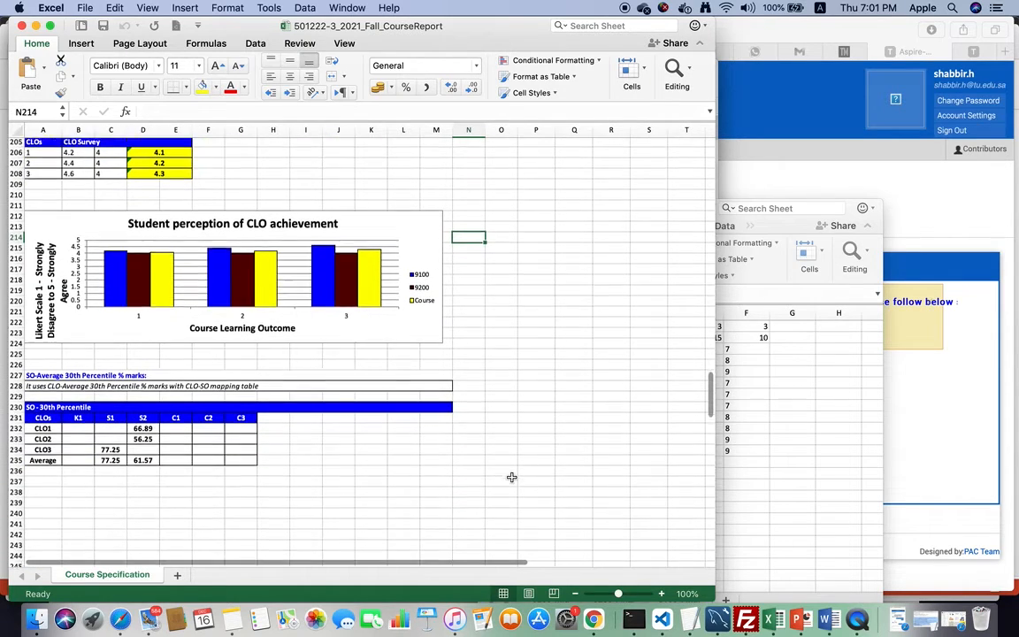
Examine the SO-Average and CLO-Average 30th Percentile tables and charts of the course report.
{"action": "scroll", "coordinate": [506, 449], "scroll_direction": "down", "scroll_amount": 4}
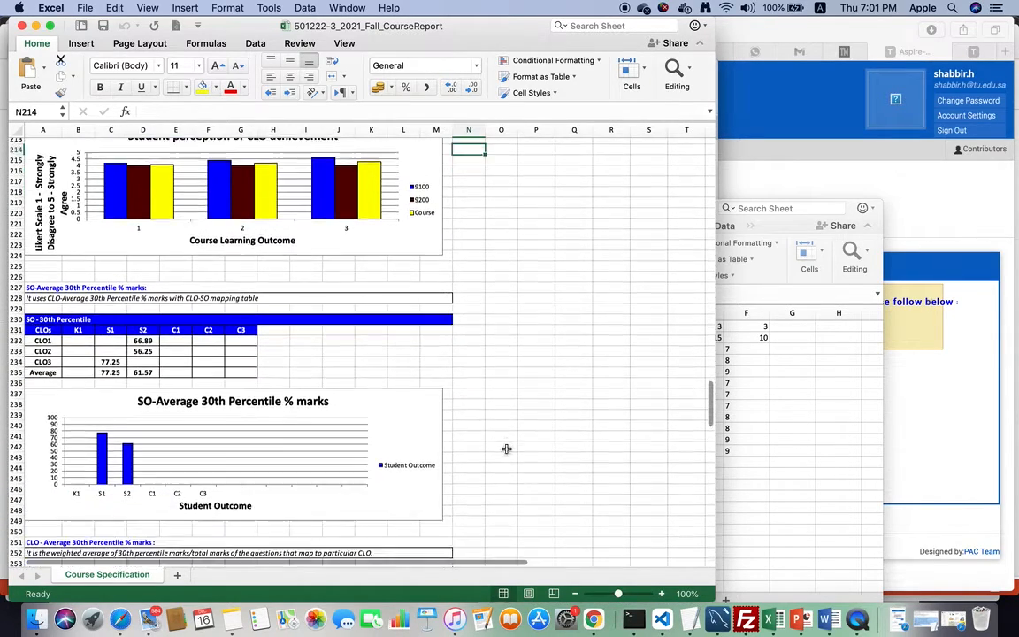
{"action": "left_click", "coordinate": [480, 441]}
{"action": "scroll", "coordinate": [480, 441], "scroll_direction": "down", "scroll_amount": 5}
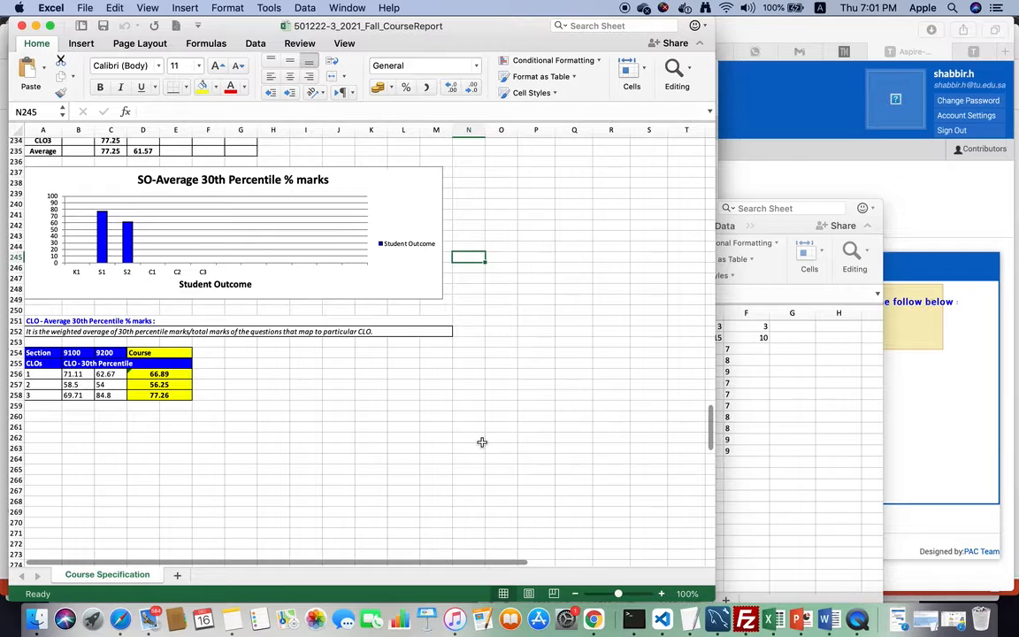
{"action": "left_click", "coordinate": [481, 439]}
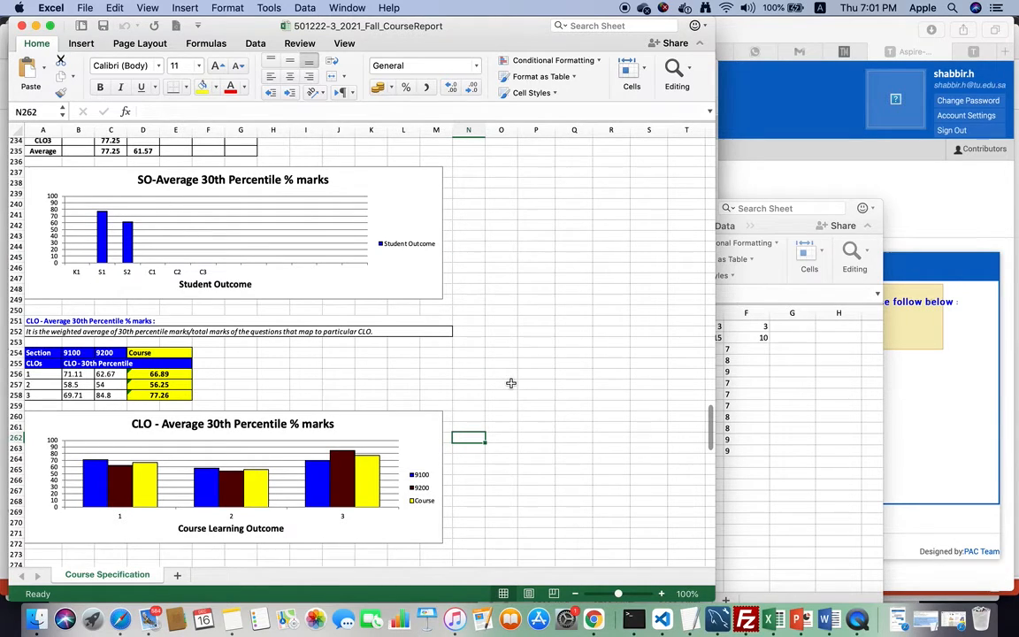
{"action": "scroll", "coordinate": [510, 383], "scroll_direction": "up", "scroll_amount": 3}
{"action": "scroll", "coordinate": [510, 383], "scroll_direction": "down", "scroll_amount": 5}
Examine the 50th and 70th percentile tables and charts for SOs and CLOs through to the report's end.
{"action": "scroll", "coordinate": [511, 383], "scroll_direction": "down", "scroll_amount": 6}
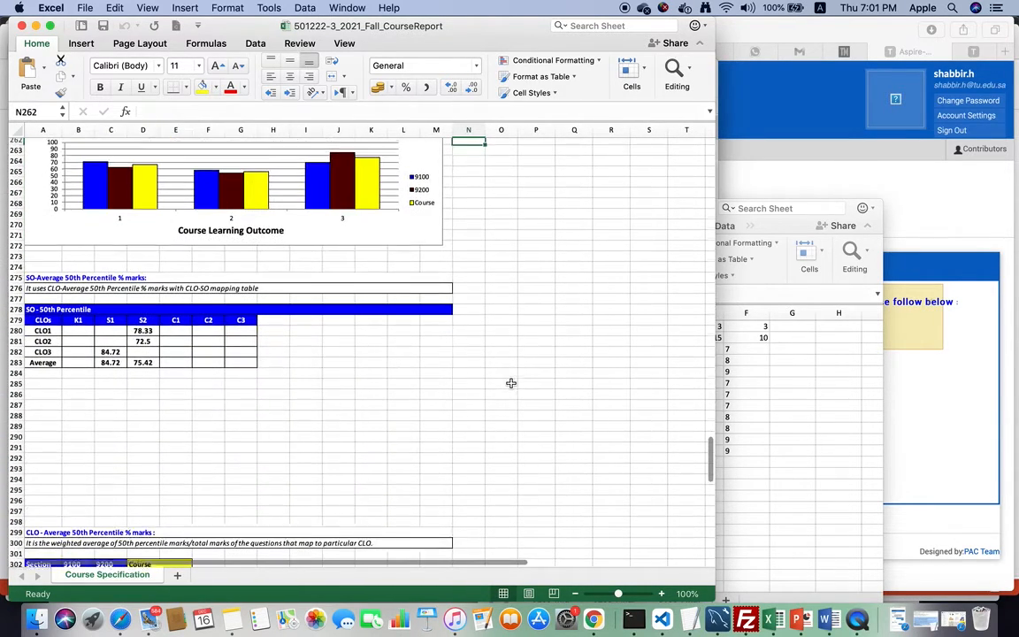
{"action": "left_click", "coordinate": [495, 432]}
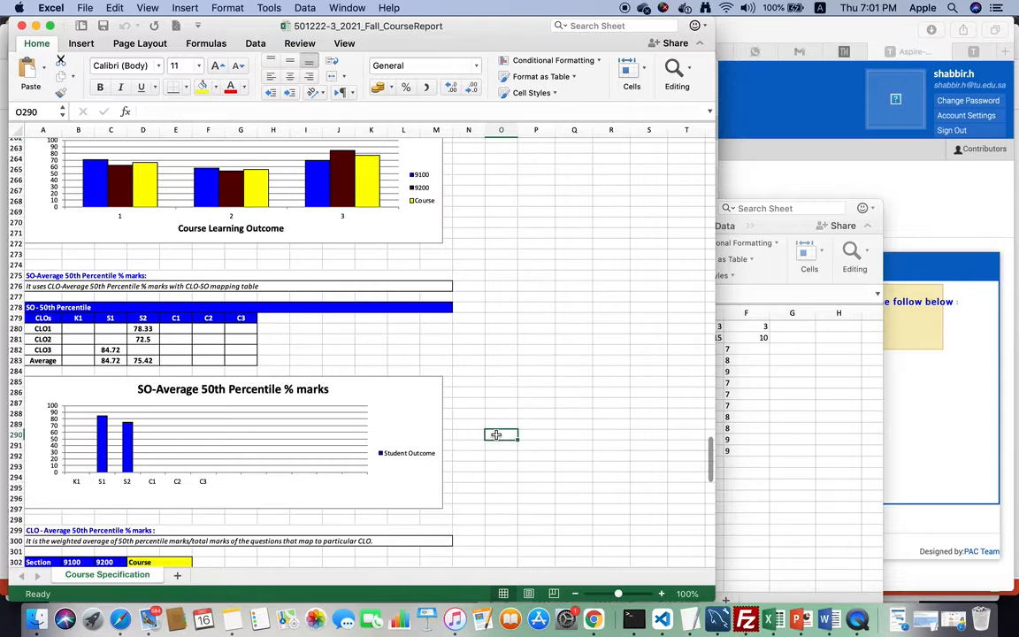
{"action": "scroll", "coordinate": [495, 433], "scroll_direction": "down", "scroll_amount": 6}
{"action": "left_click", "coordinate": [495, 466]}
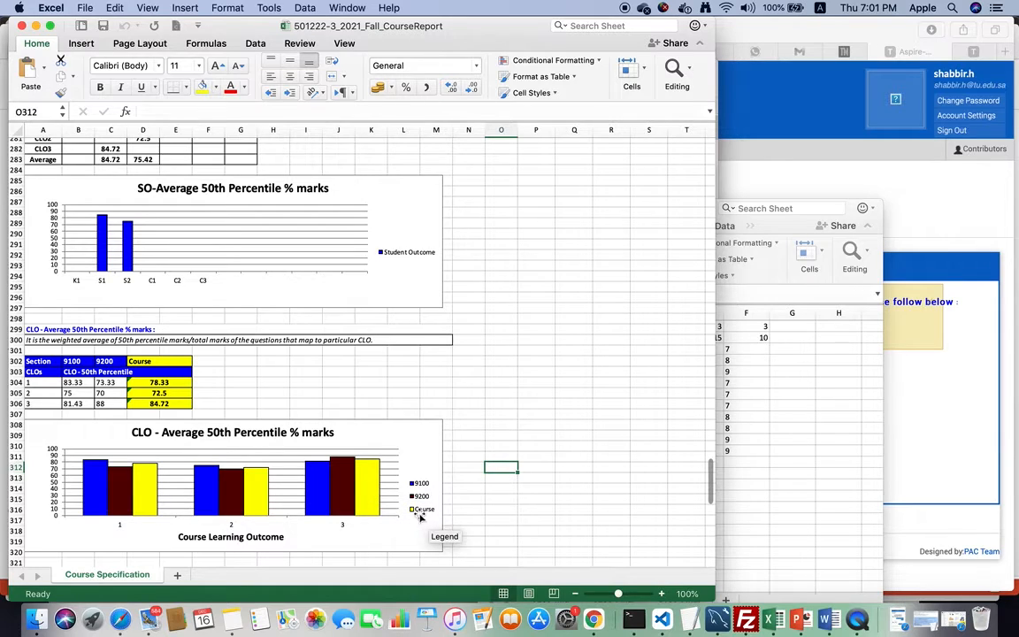
{"action": "scroll", "coordinate": [498, 512], "scroll_direction": "down", "scroll_amount": 3}
{"action": "scroll", "coordinate": [498, 512], "scroll_direction": "down", "scroll_amount": 2}
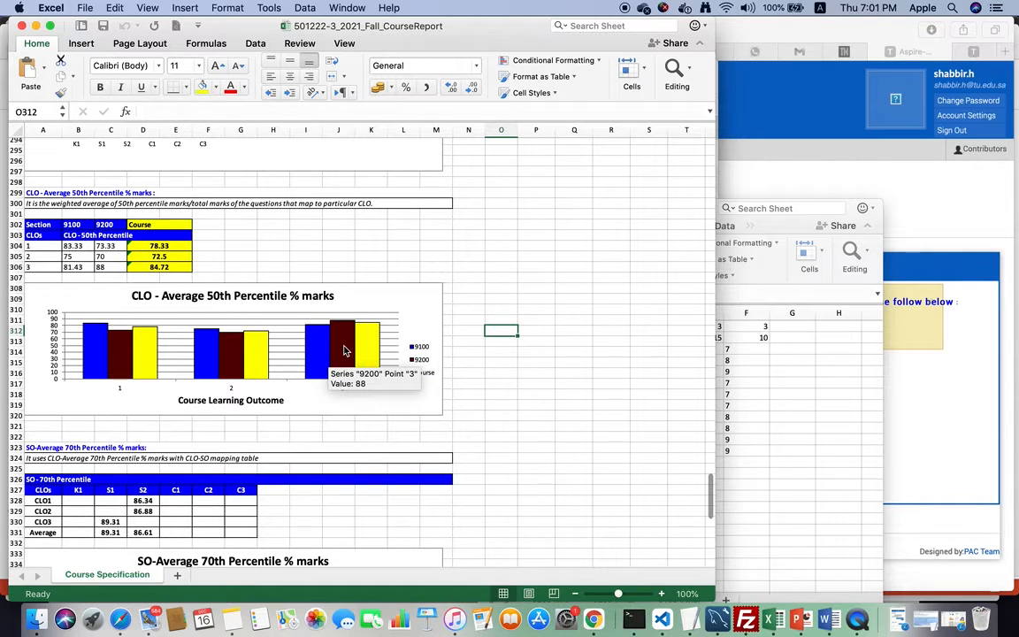
{"action": "scroll", "coordinate": [511, 439], "scroll_direction": "down", "scroll_amount": 8}
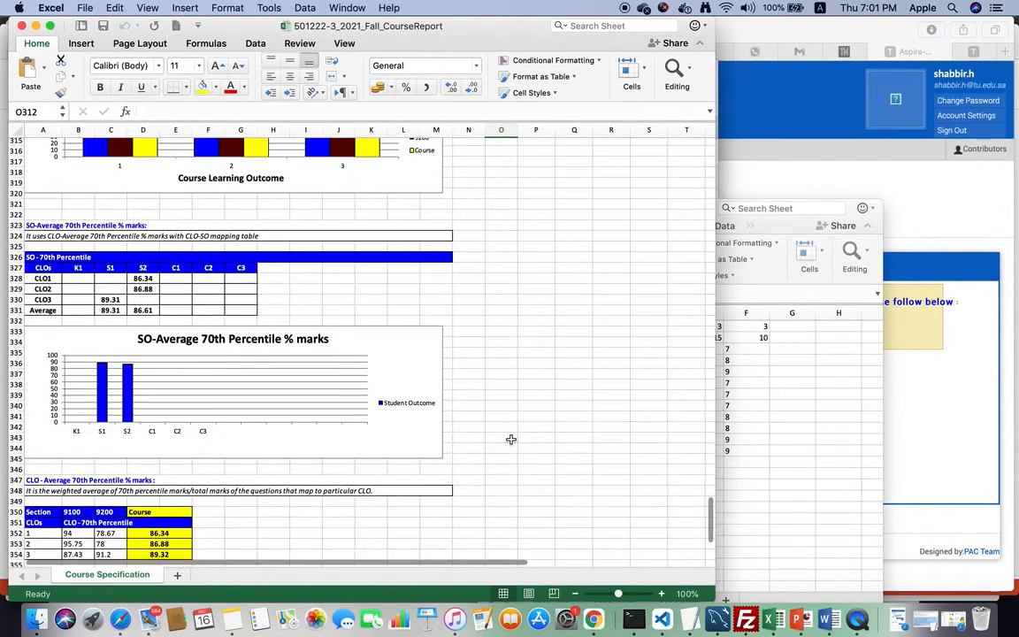
{"action": "scroll", "coordinate": [516, 452], "scroll_direction": "down", "scroll_amount": 5}
{"action": "left_click", "coordinate": [468, 453]}
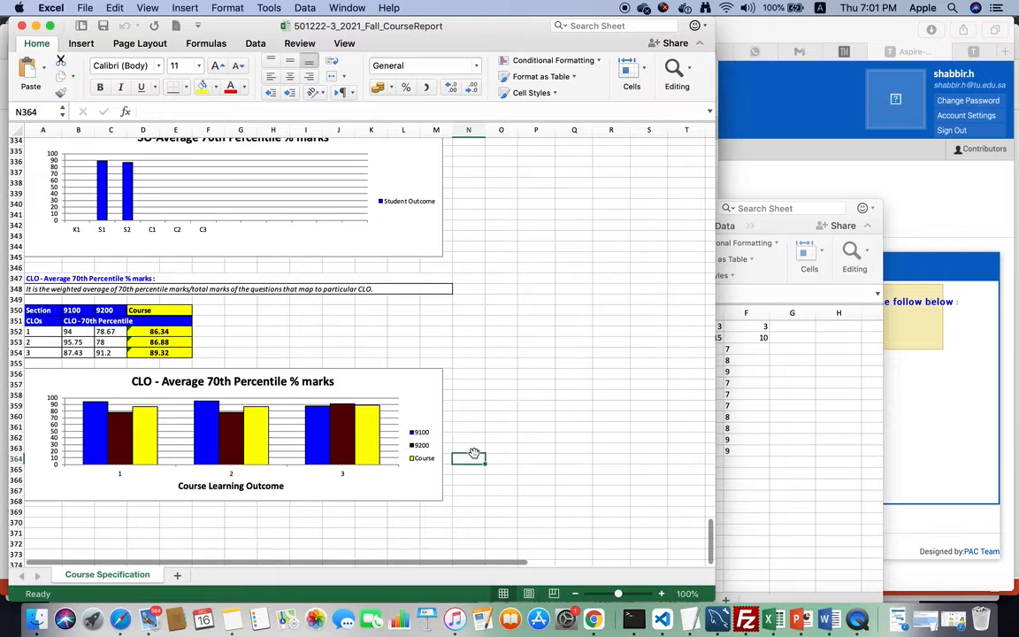
{"action": "scroll", "coordinate": [495, 442], "scroll_direction": "down", "scroll_amount": 5}
{"action": "left_click", "coordinate": [435, 370]}
Return to the beginning of the report and highlight the summary rows of sections 9100 and 9200.
{"action": "scroll", "coordinate": [516, 288], "scroll_direction": "up", "scroll_amount": 20}
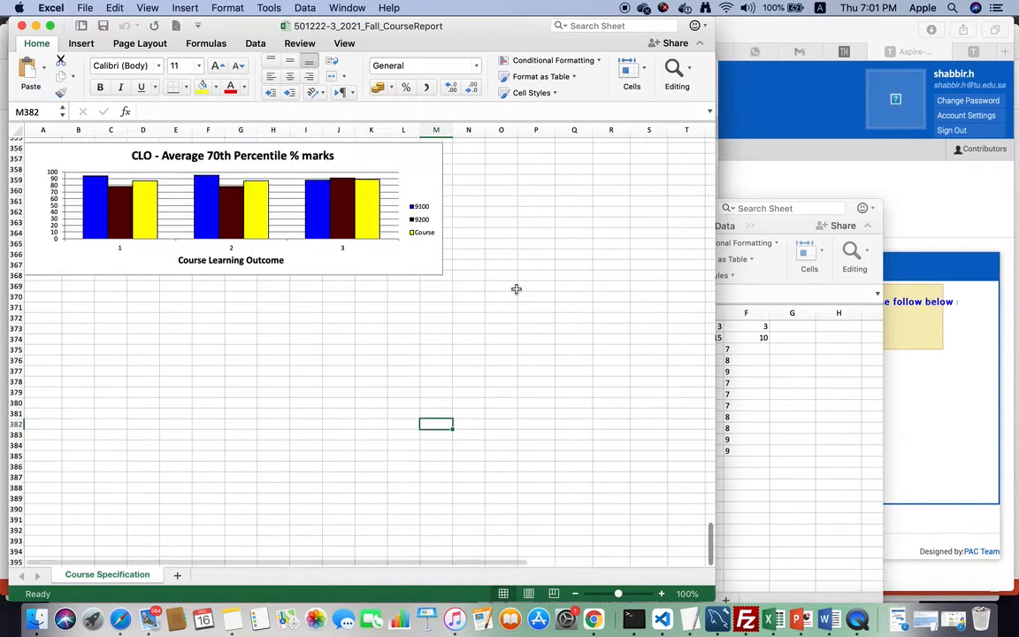
{"action": "scroll", "coordinate": [517, 288], "scroll_direction": "up", "scroll_amount": 5}
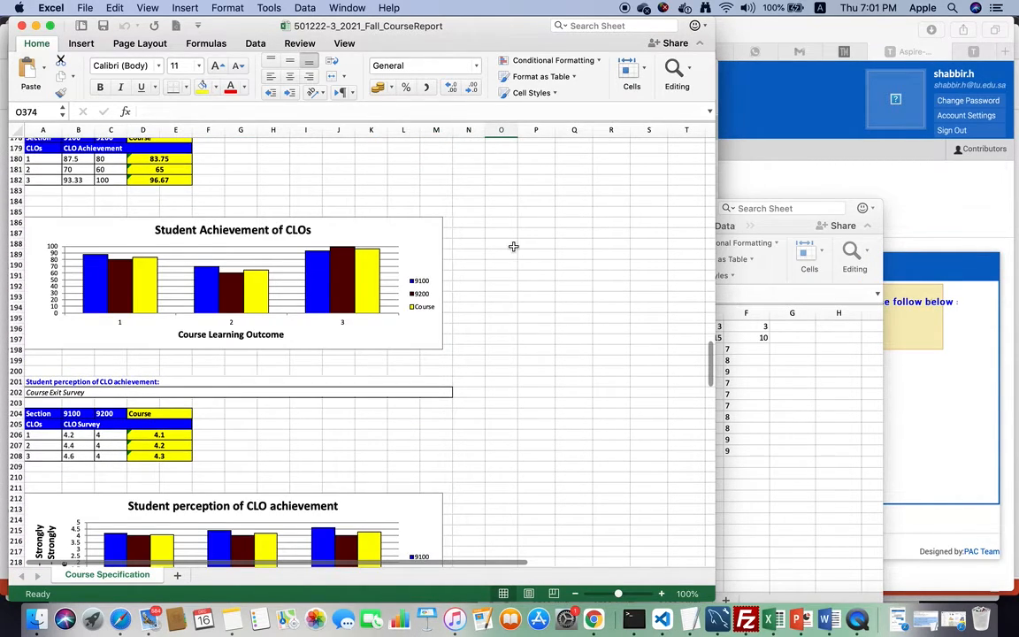
{"action": "scroll", "coordinate": [513, 246], "scroll_direction": "up", "scroll_amount": 8}
{"action": "scroll", "coordinate": [513, 245], "scroll_direction": "up", "scroll_amount": 15}
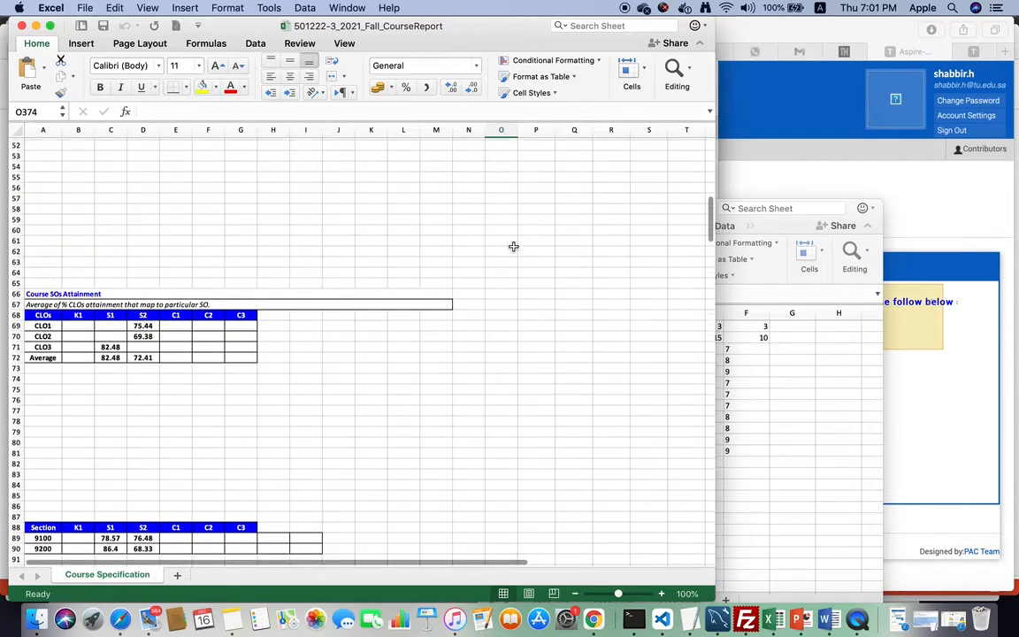
{"action": "scroll", "coordinate": [513, 246], "scroll_direction": "up", "scroll_amount": 6}
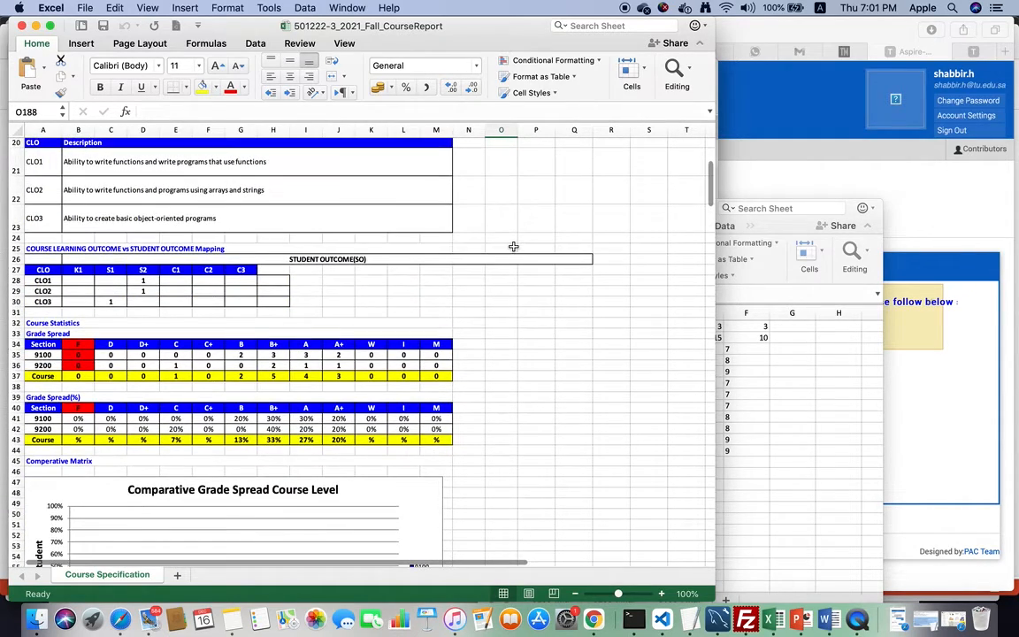
{"action": "scroll", "coordinate": [514, 315], "scroll_direction": "up", "scroll_amount": 5}
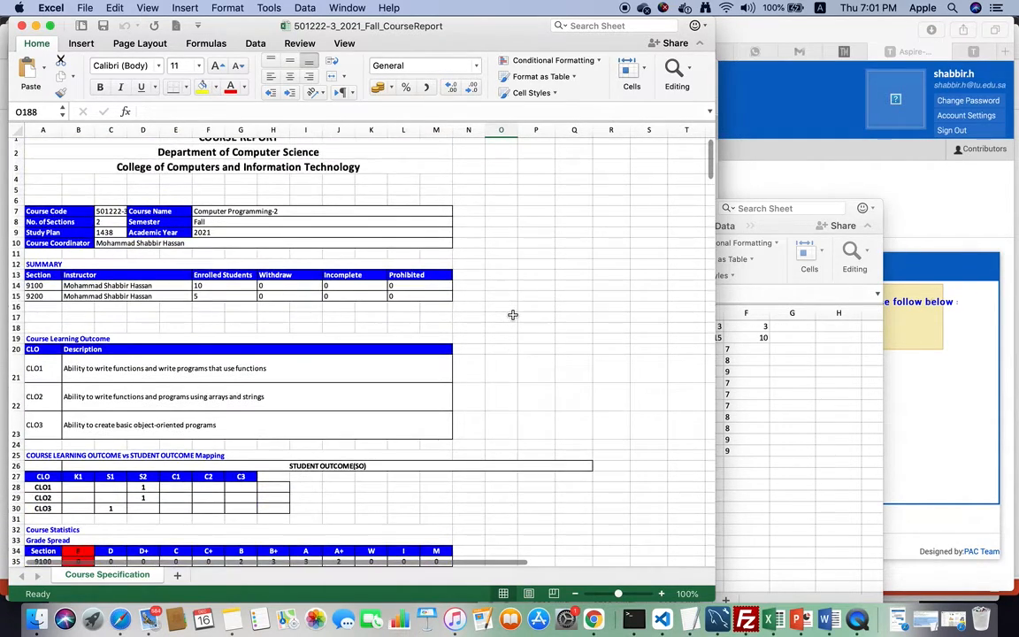
{"action": "left_click_drag", "start_coordinate": [36, 285], "coordinate": [399, 299]}
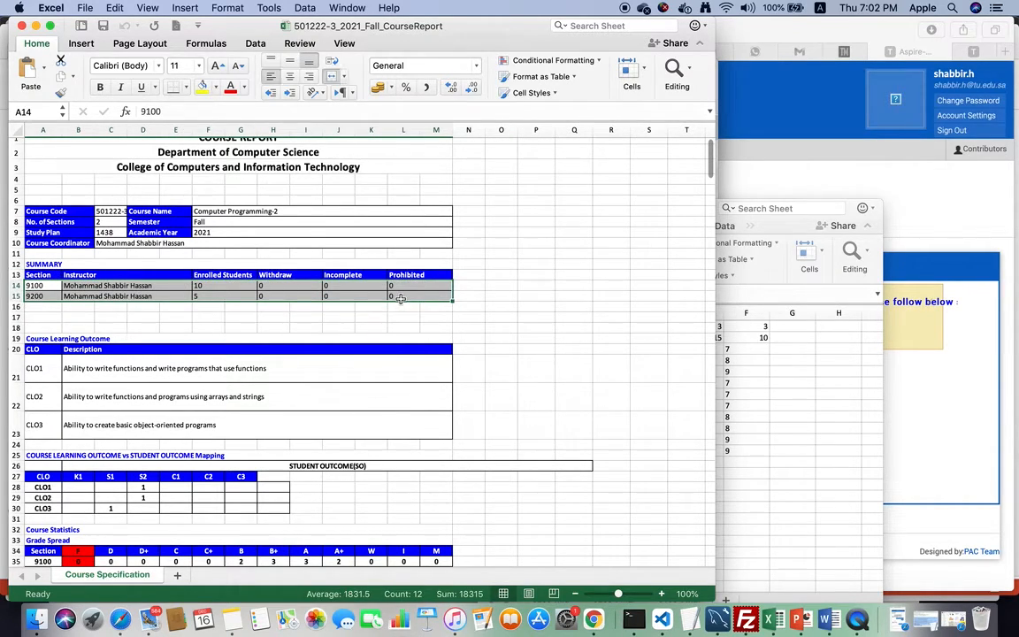
Close the course report workbook, switch to ASPIRE in Safari, and open the Upload Document page from the dashboard.
{"action": "left_click", "coordinate": [22, 26]}
{"action": "left_click", "coordinate": [70, 484]}
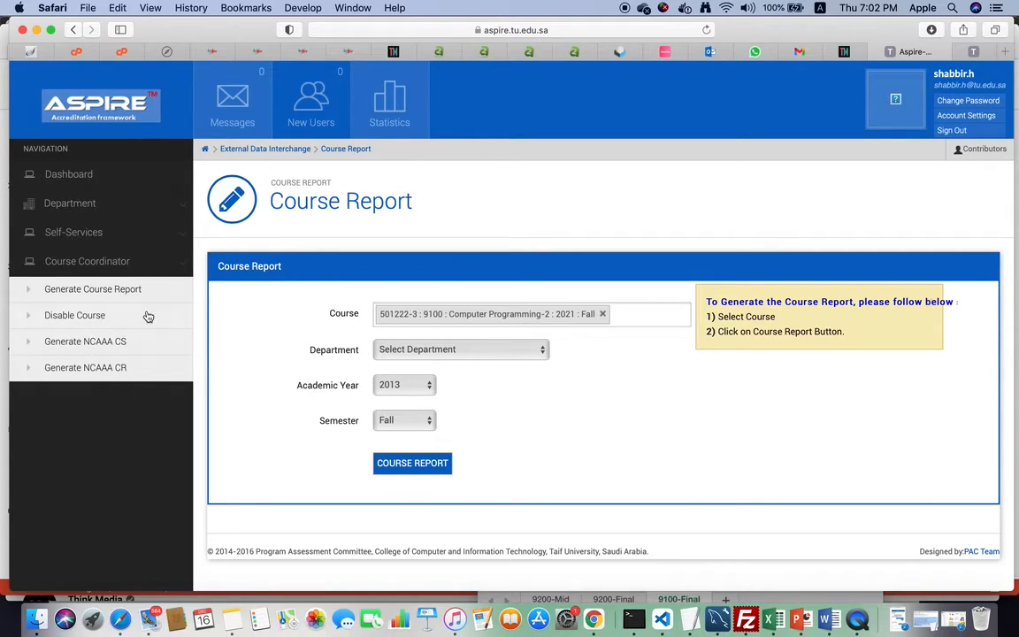
{"action": "left_click", "coordinate": [113, 264]}
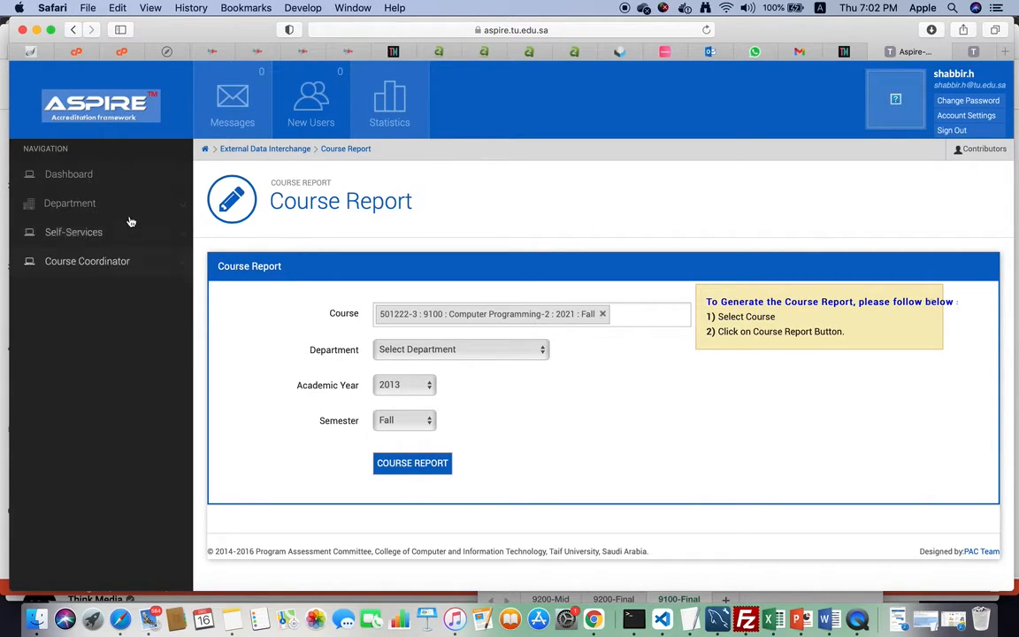
{"action": "left_click", "coordinate": [81, 179]}
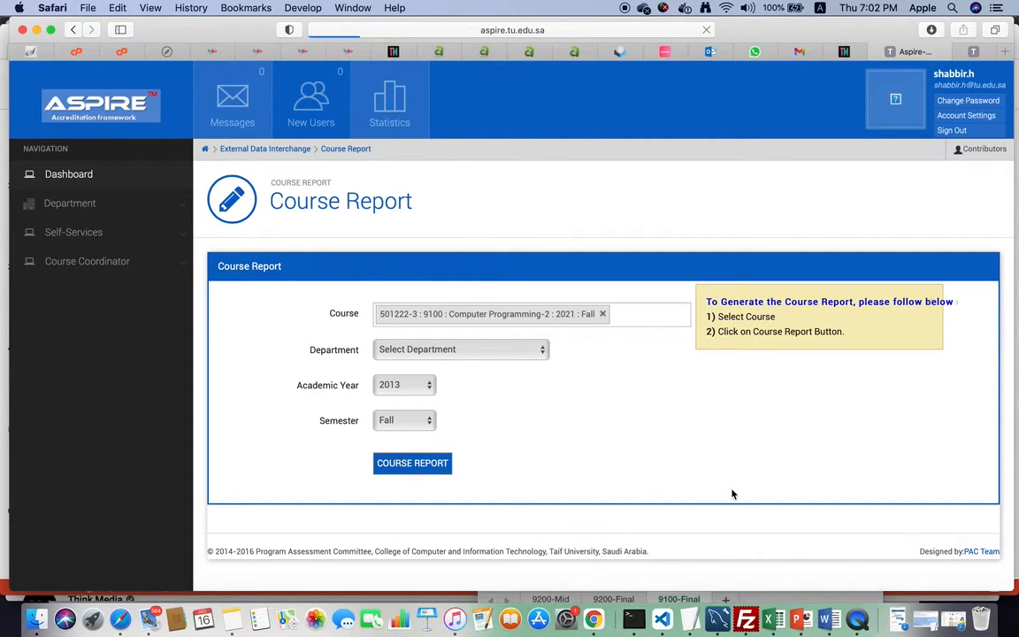
{"action": "left_click", "coordinate": [485, 483]}
Select course 501222-3 : 9200 : Computer Programming-2 and set the document type to Course Report.
{"action": "left_click", "coordinate": [519, 346]}
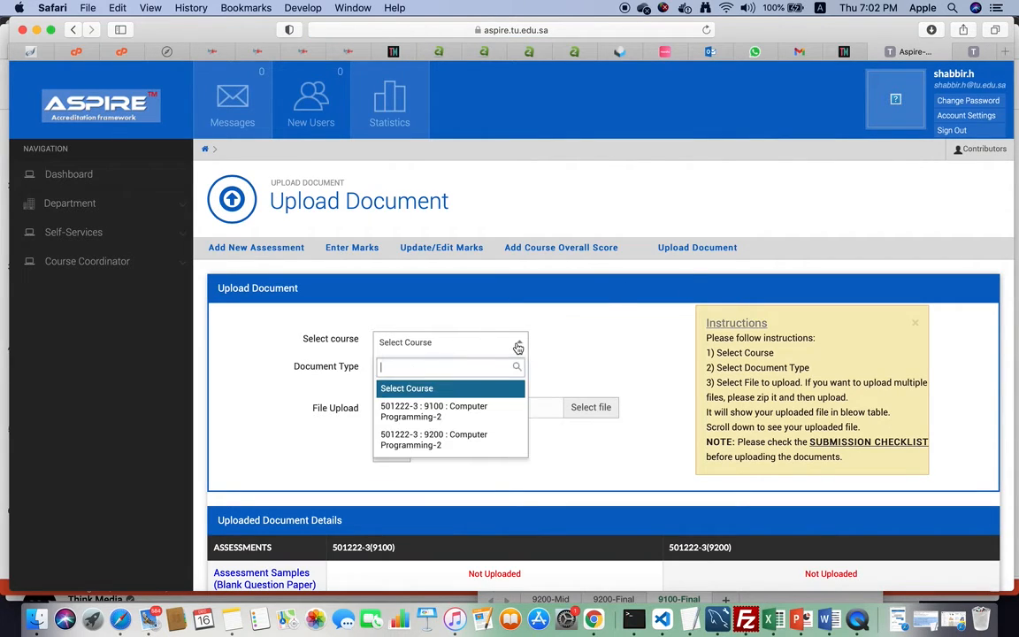
{"action": "left_click", "coordinate": [459, 439]}
{"action": "left_click", "coordinate": [474, 380]}
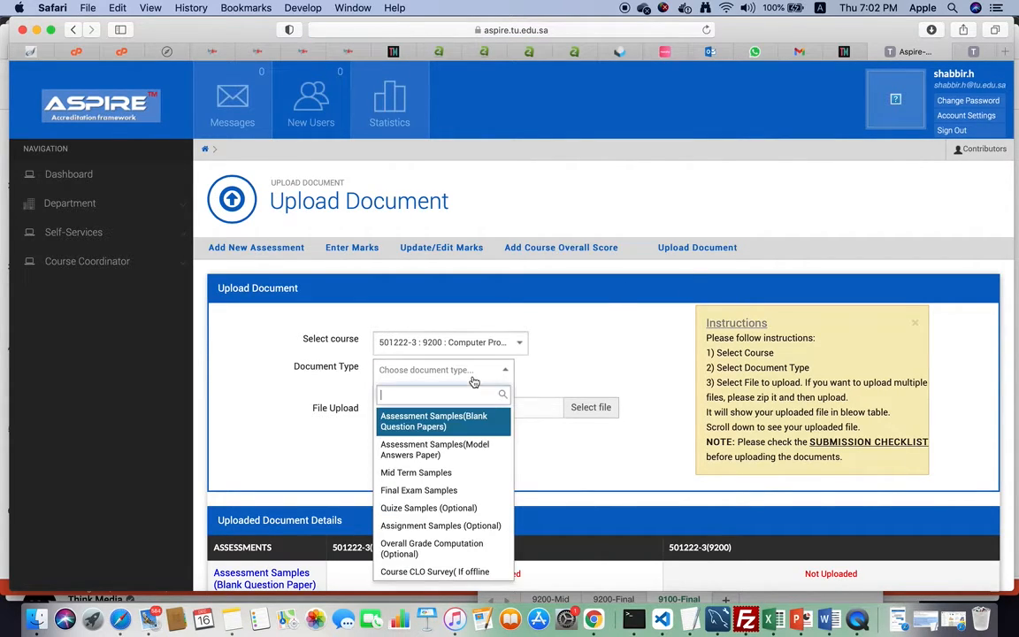
{"action": "scroll", "coordinate": [444, 488], "scroll_direction": "down", "scroll_amount": 4}
{"action": "scroll", "coordinate": [445, 503], "scroll_direction": "down", "scroll_amount": 2}
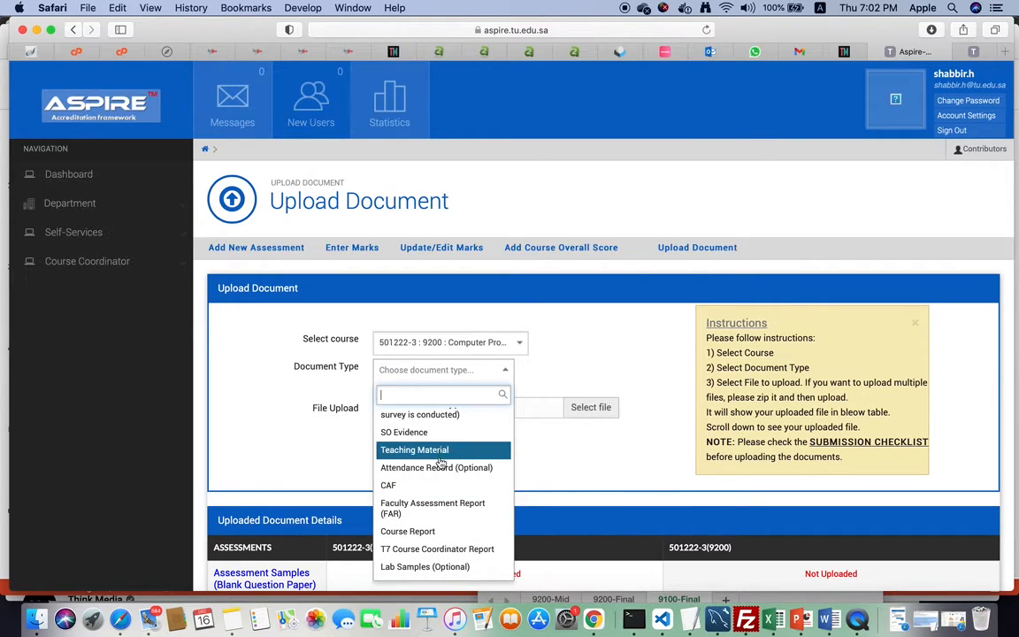
{"action": "scroll", "coordinate": [440, 492], "scroll_direction": "down", "scroll_amount": 3}
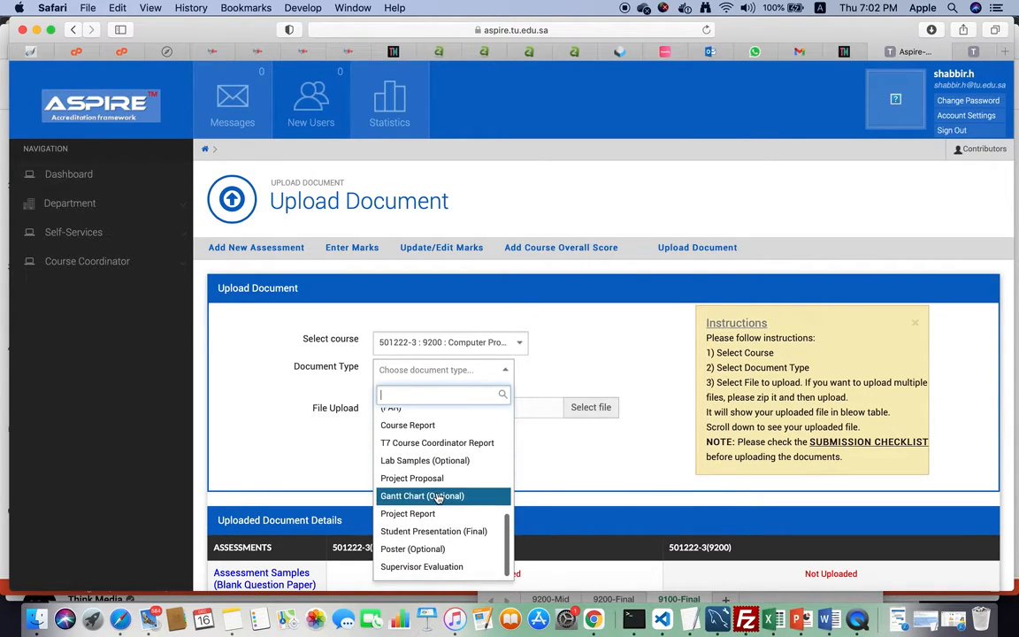
{"action": "scroll", "coordinate": [437, 498], "scroll_direction": "up", "scroll_amount": 3}
{"action": "left_click", "coordinate": [437, 495]}
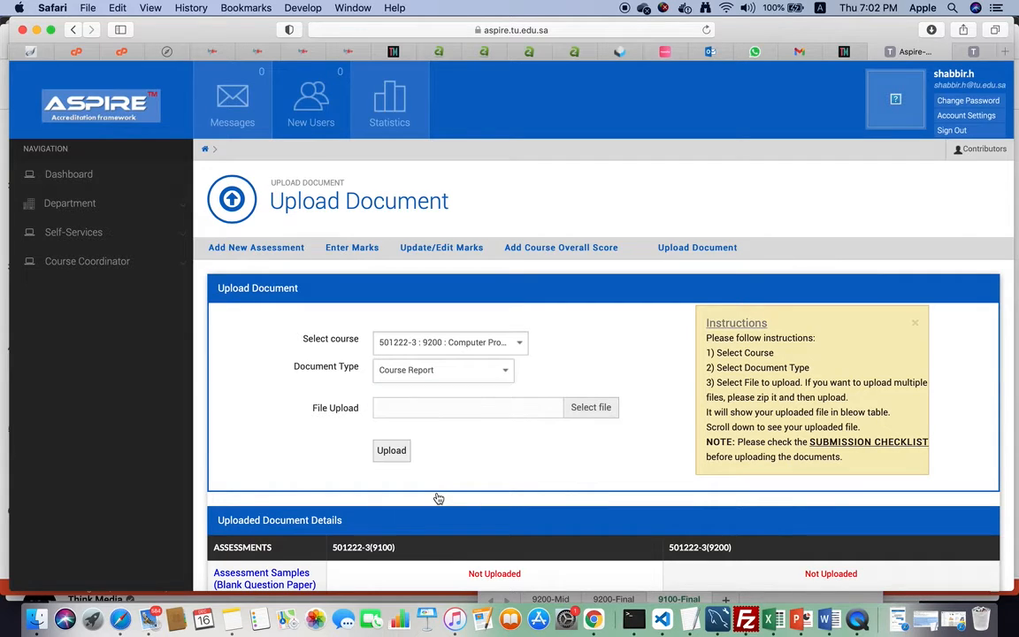
Attach 501222-3_2021_Fall_CourseReport.xlsx from Downloads and try to upload it for section 9200.
{"action": "left_click", "coordinate": [587, 411]}
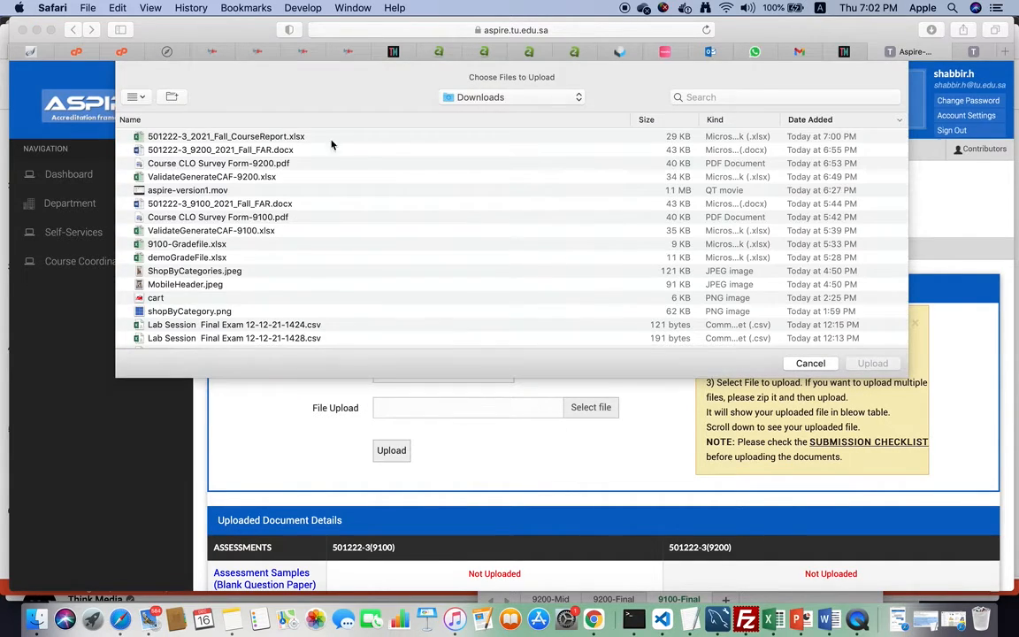
{"action": "double_click", "coordinate": [275, 138]}
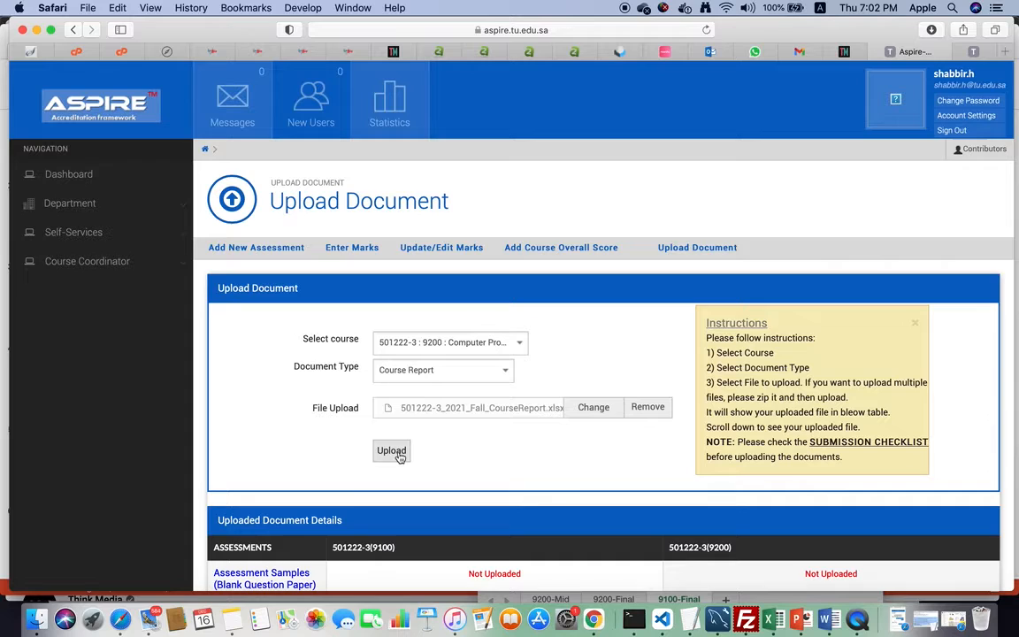
{"action": "left_click", "coordinate": [393, 452]}
{"action": "left_click", "coordinate": [644, 335]}
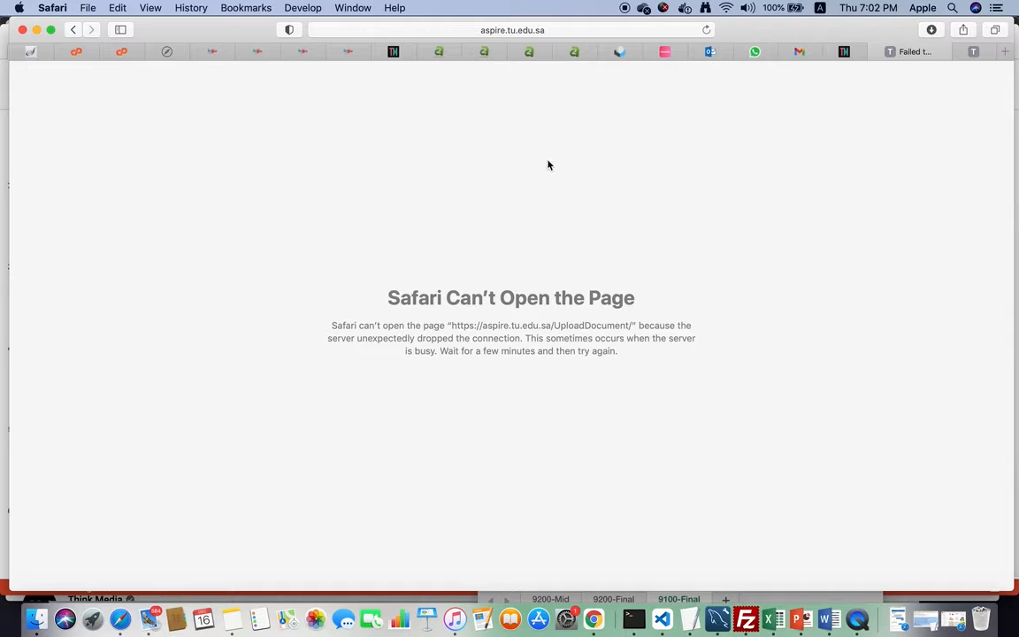
Go back to the filled-in form, resubmit section 9200's course report, and return to the Upload Document page.
{"action": "left_click", "coordinate": [74, 30]}
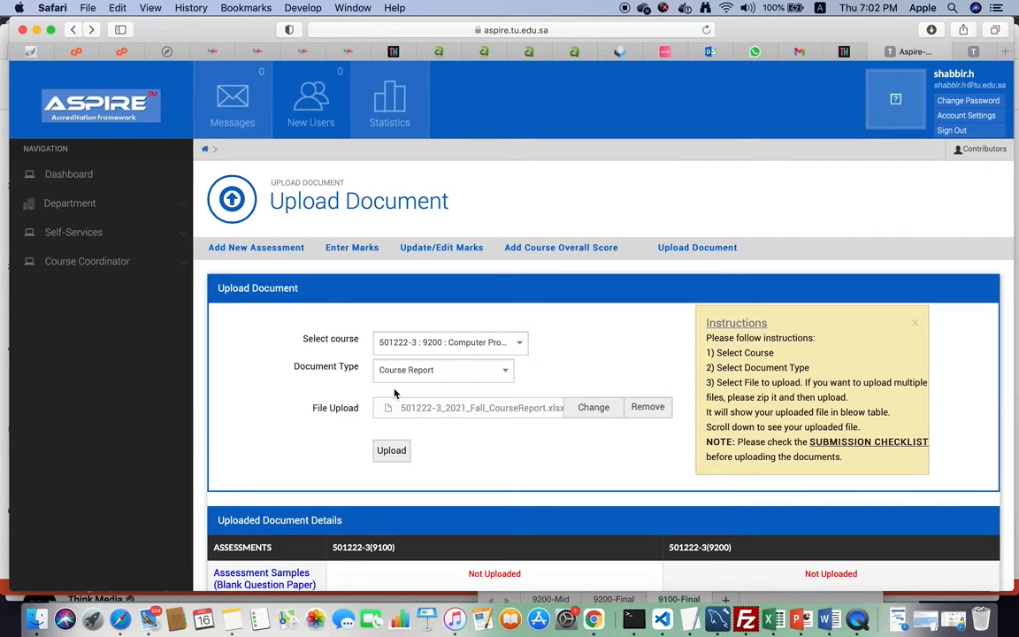
{"action": "left_click", "coordinate": [391, 449]}
{"action": "left_click", "coordinate": [641, 332]}
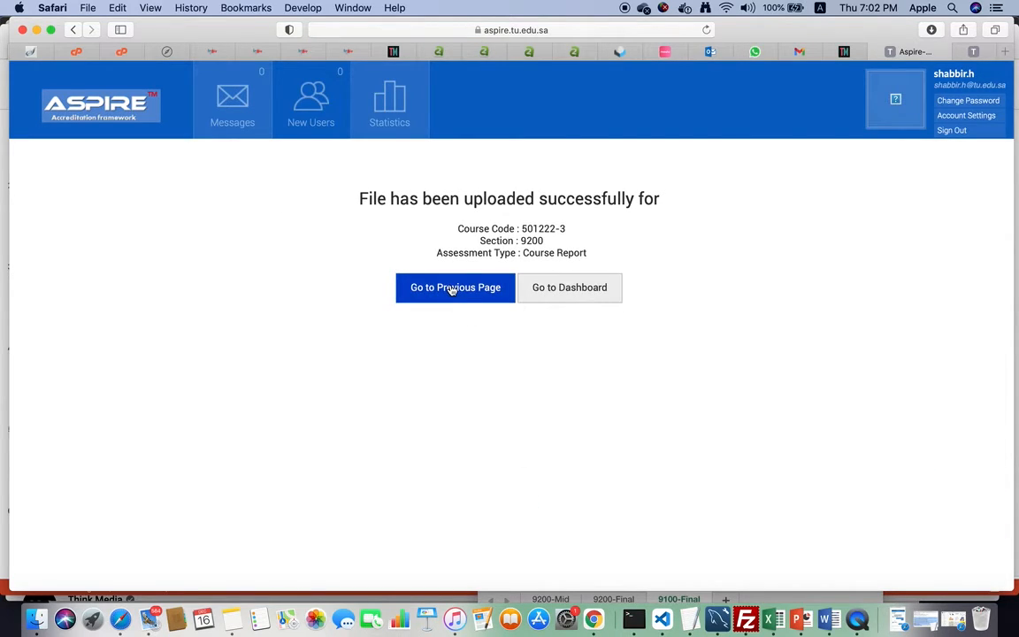
{"action": "left_click", "coordinate": [449, 289]}
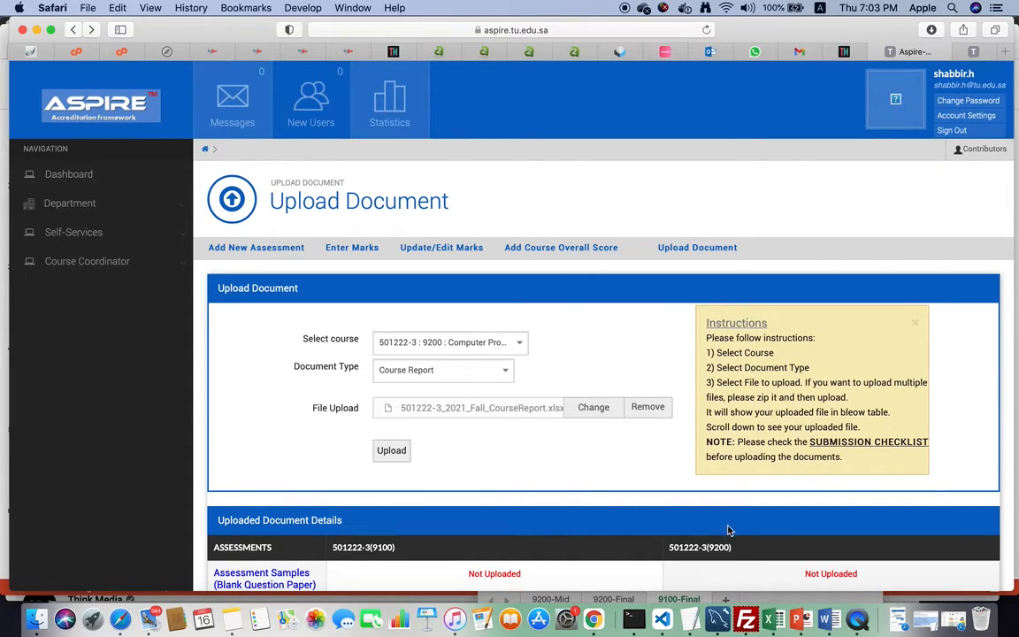
Switch to ASPIRE-Presentation in PowerPoint, review the instructor function list on slide 7, and return to ASPIRE in Safari.
{"action": "left_click", "coordinate": [798, 619]}
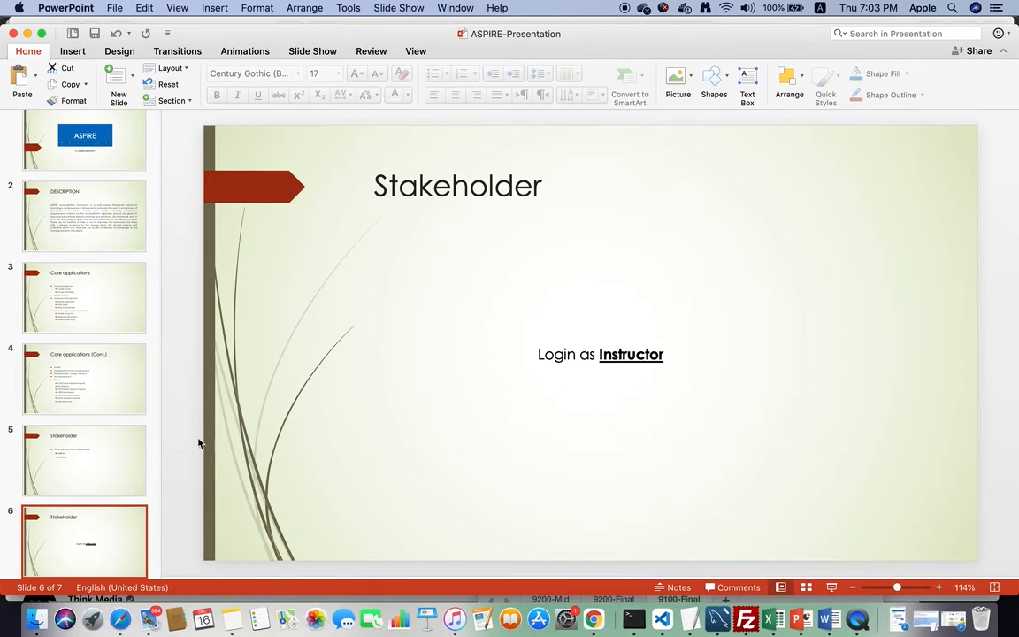
{"action": "key", "text": "Down"}
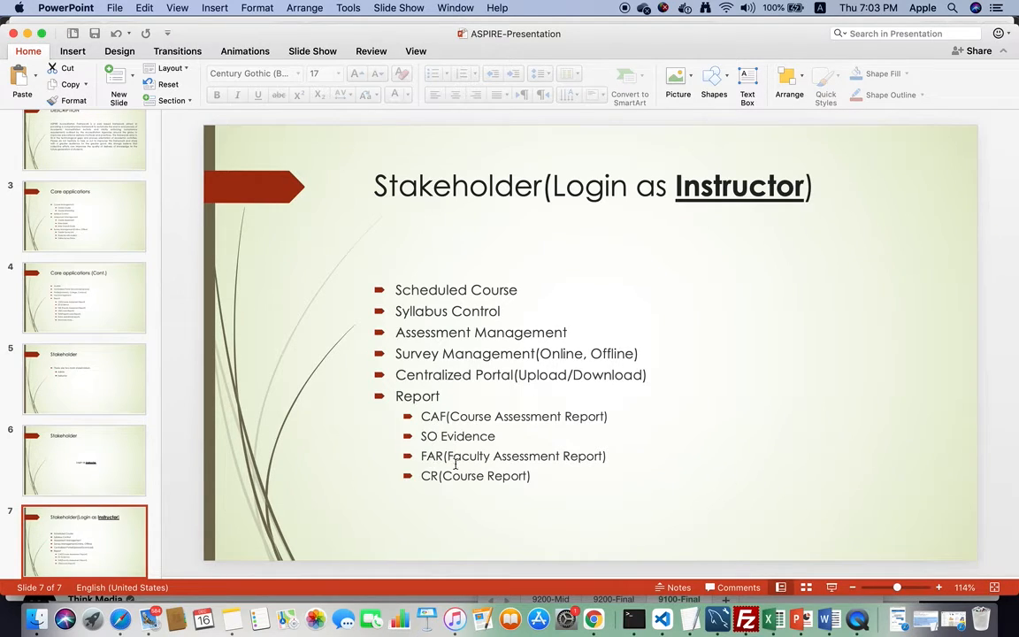
{"action": "key", "text": "super+Tab"}
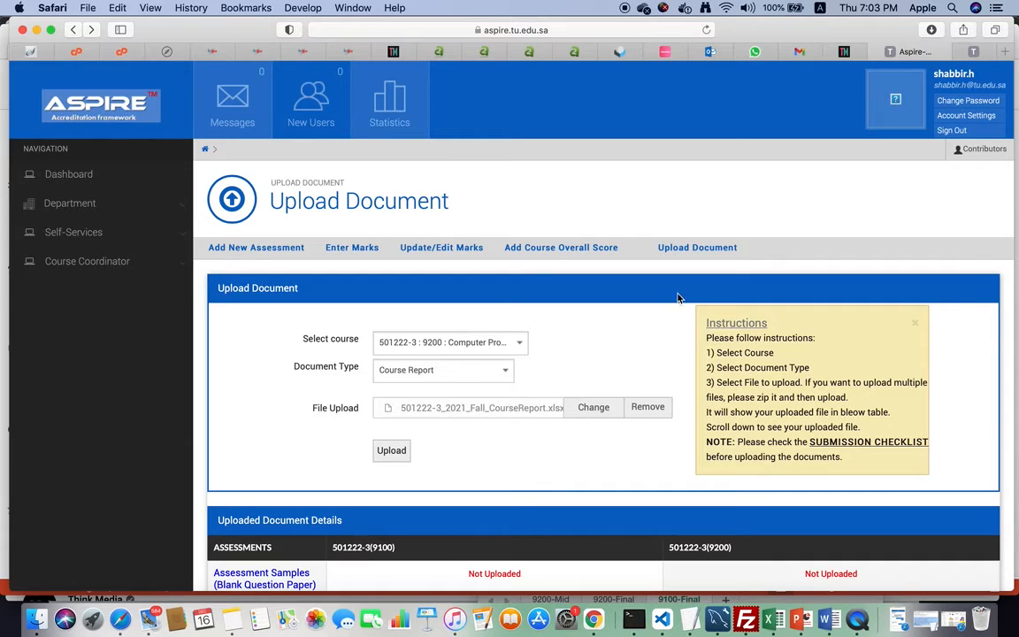
Leave the Upload Document page for the dashboard and open the Course Materials download portal.
{"action": "left_click", "coordinate": [683, 250]}
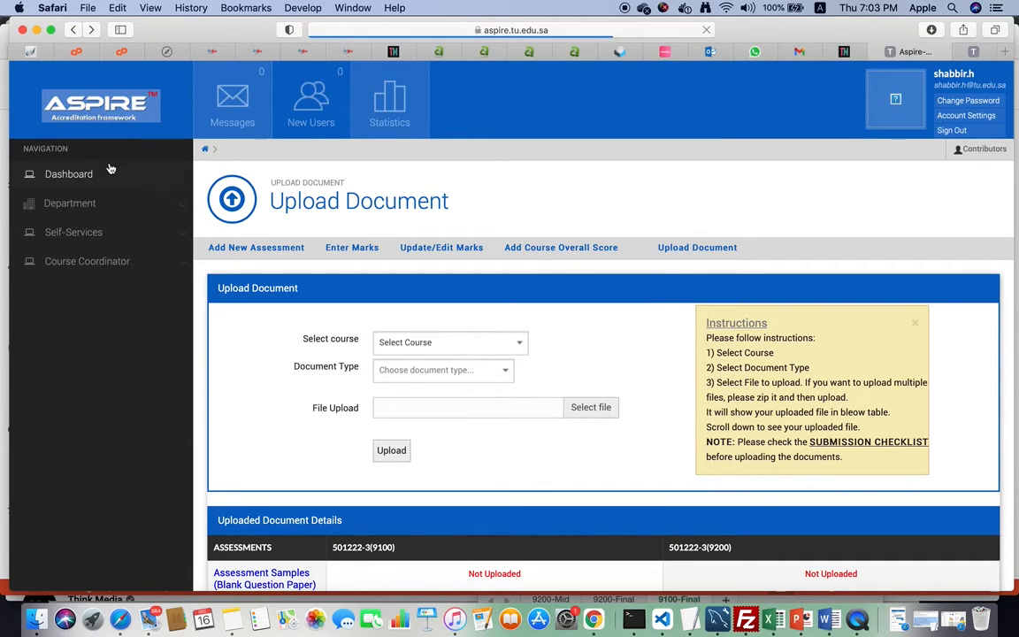
{"action": "left_click", "coordinate": [71, 176]}
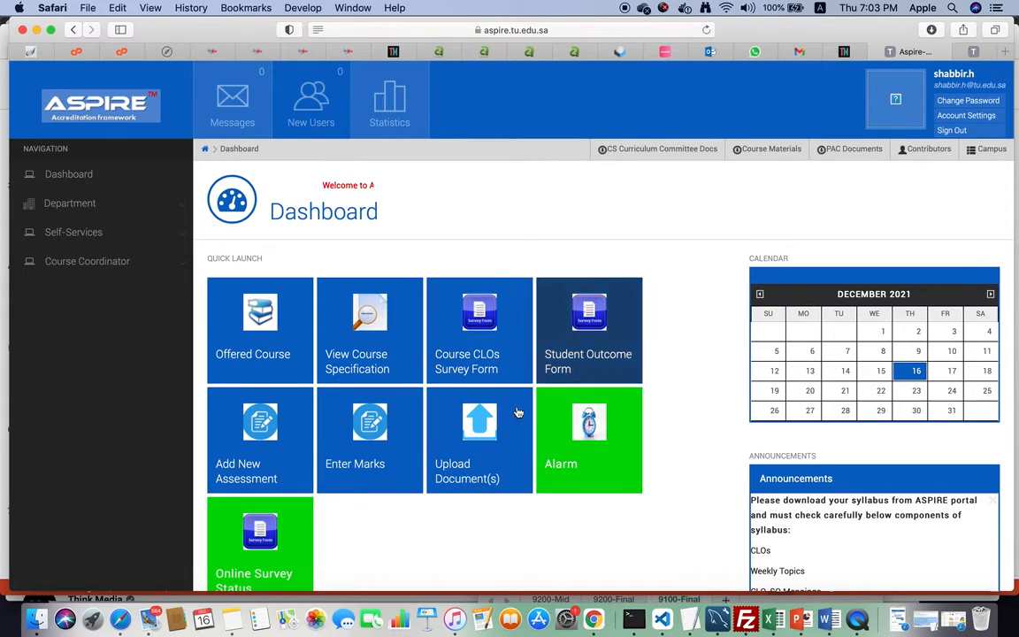
{"action": "left_click", "coordinate": [783, 153]}
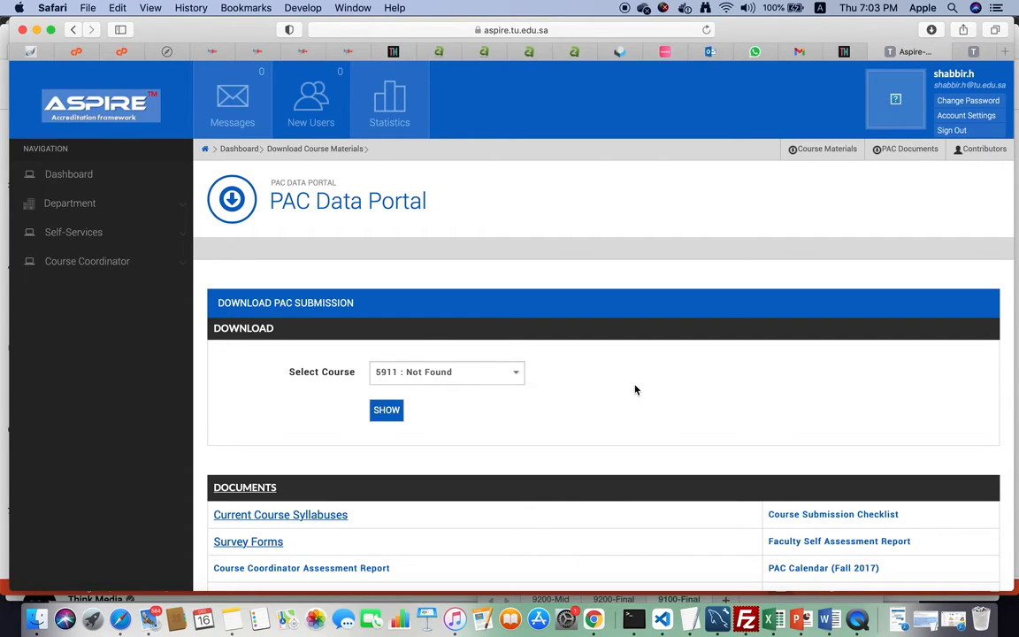
List the PAC submissions for 501582-3 : Neural Networks and examine the downloadable documents across all of the table's columns.
{"action": "left_click", "coordinate": [515, 382]}
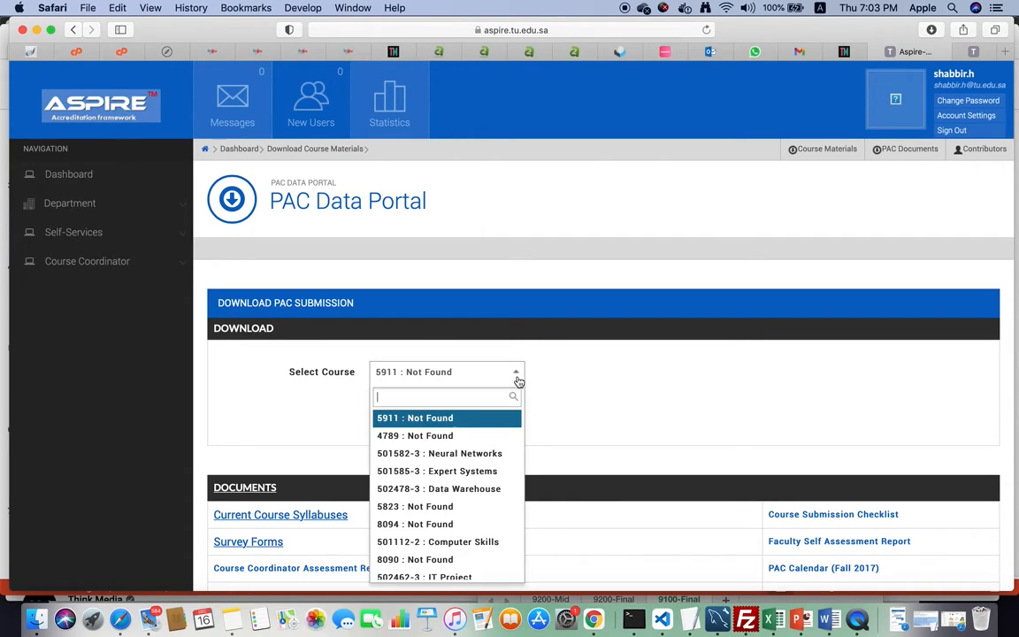
{"action": "left_click", "coordinate": [431, 454]}
{"action": "left_click", "coordinate": [389, 413]}
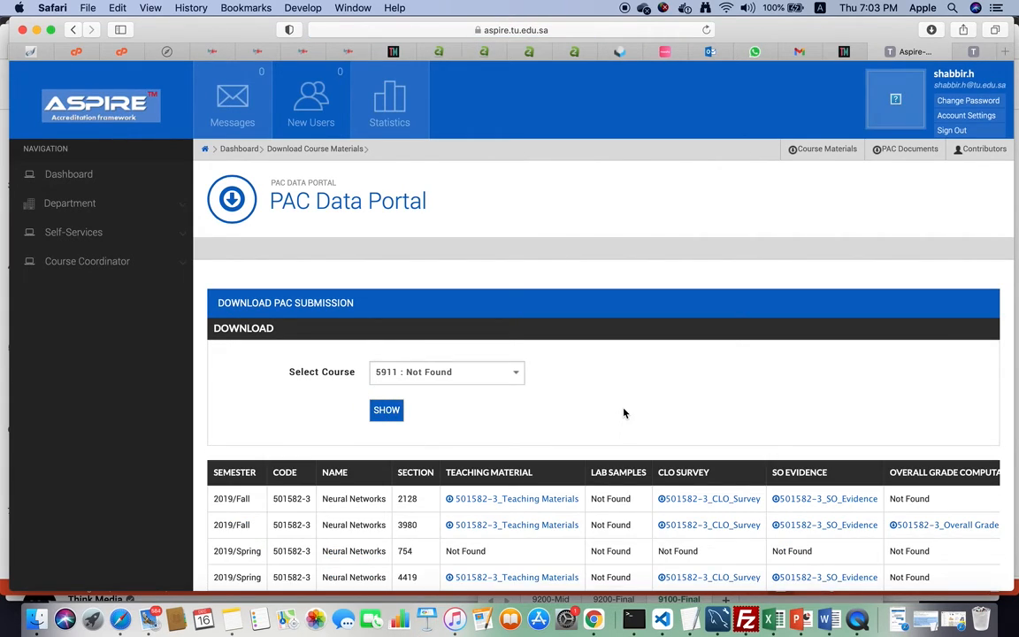
{"action": "scroll", "coordinate": [624, 413], "scroll_direction": "down", "scroll_amount": 5}
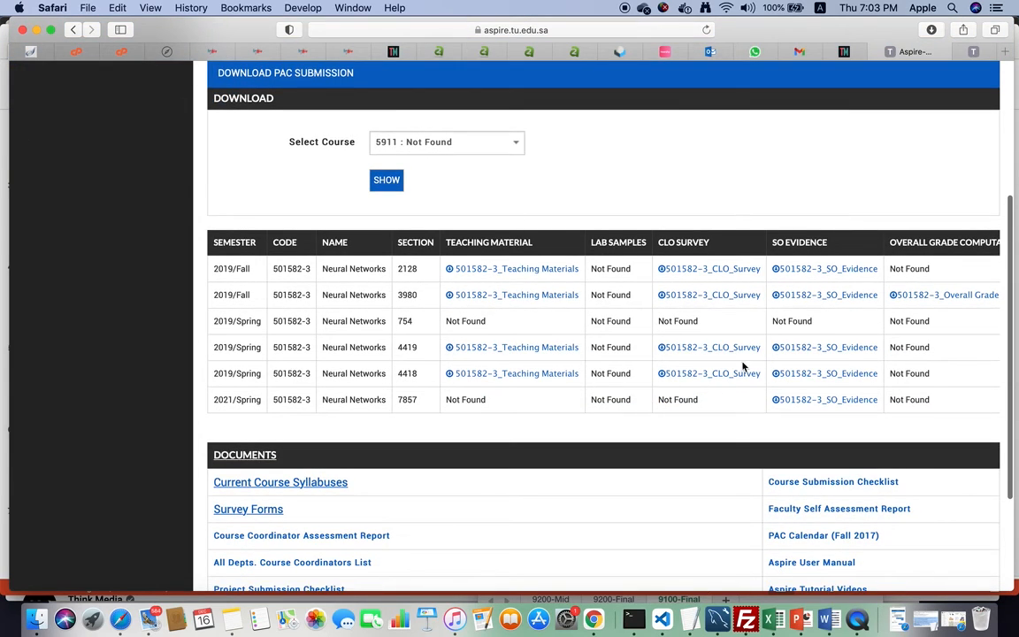
{"action": "scroll", "coordinate": [771, 369], "scroll_direction": "right", "scroll_amount": 10}
{"action": "scroll", "coordinate": [771, 369], "scroll_direction": "right", "scroll_amount": 5}
{"action": "scroll", "coordinate": [771, 369], "scroll_direction": "left", "scroll_amount": 15}
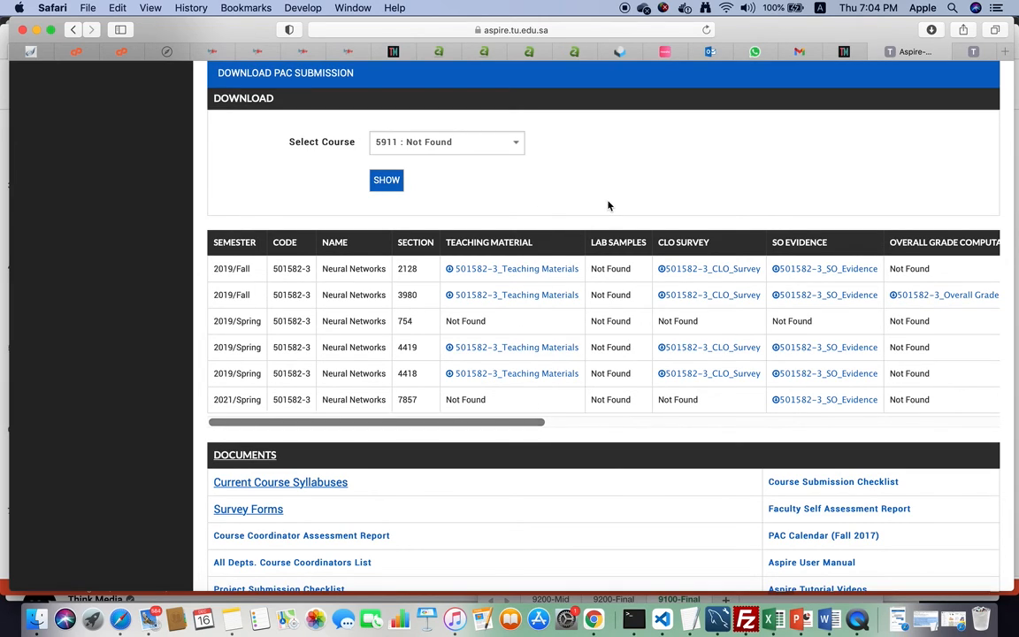
{"action": "scroll", "coordinate": [608, 206], "scroll_direction": "up", "scroll_amount": 5}
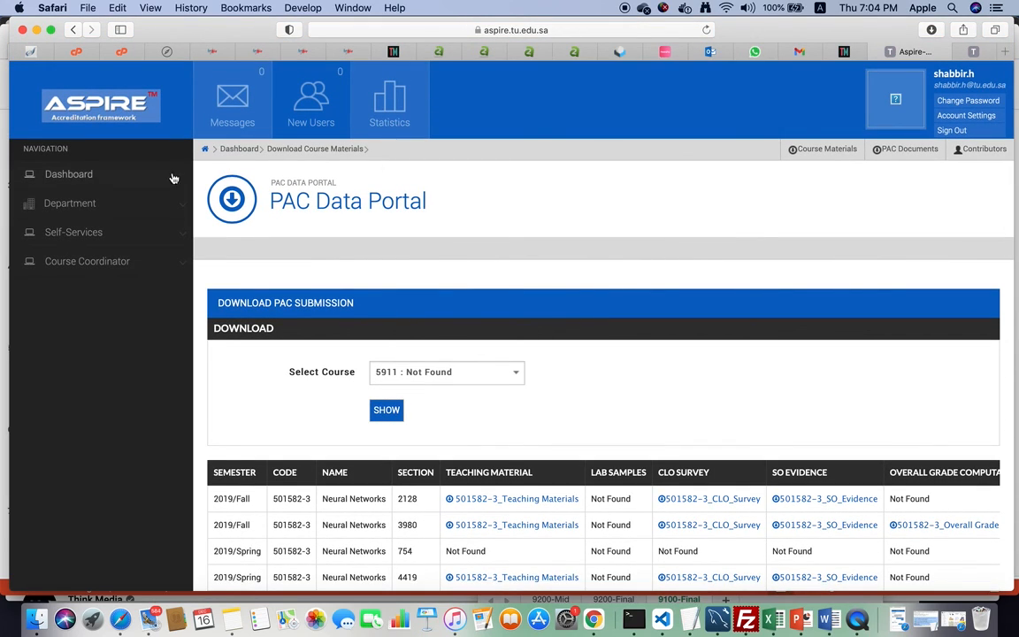
Return to the dashboard and look over its quick launch tiles.
{"action": "left_click", "coordinate": [71, 175]}
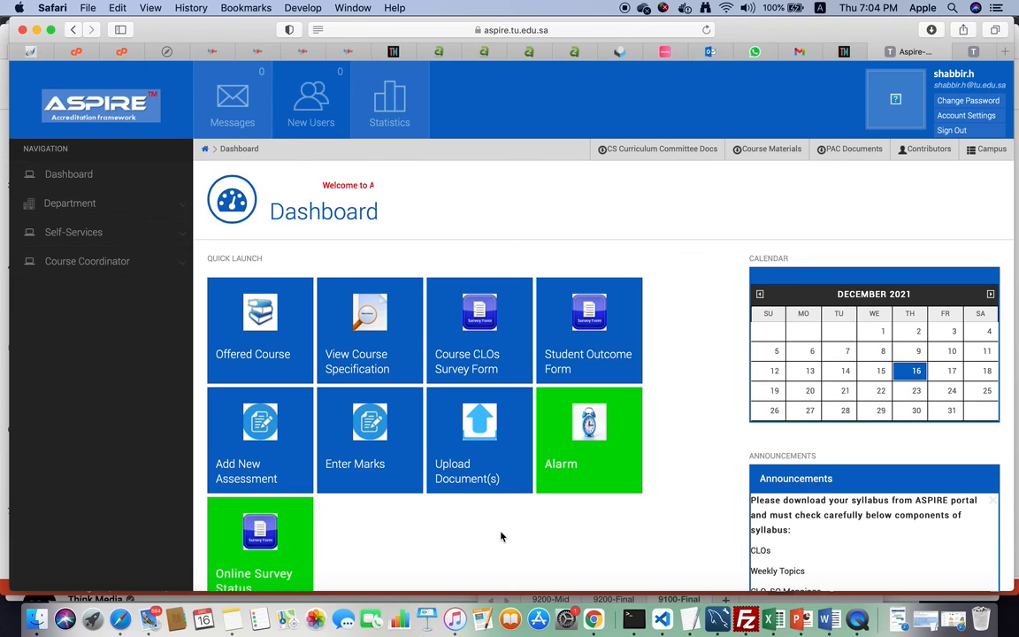
{"action": "scroll", "coordinate": [500, 535], "scroll_direction": "down", "scroll_amount": 2}
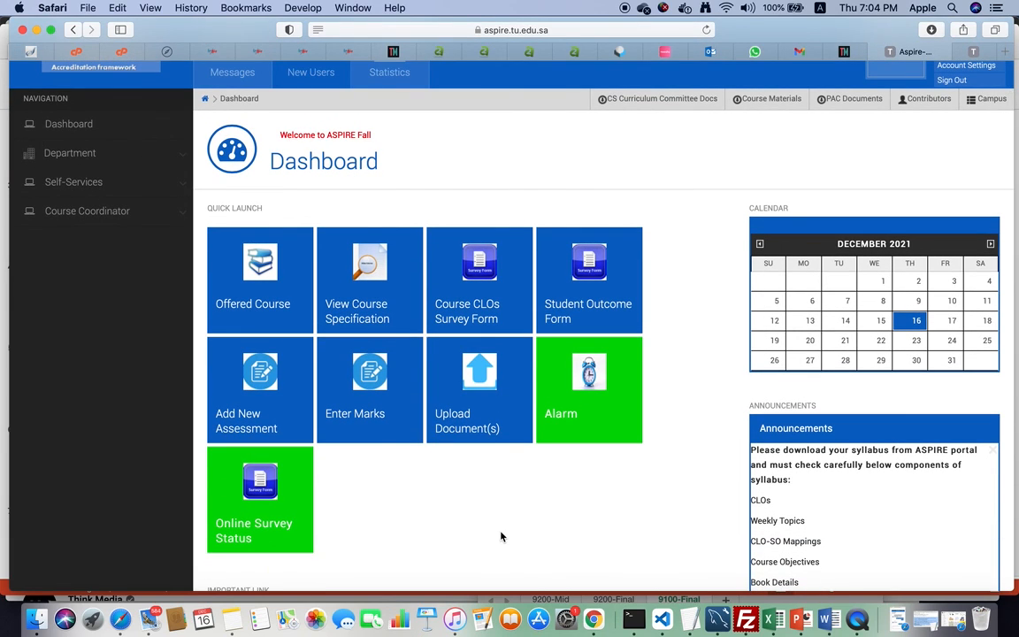
{"action": "scroll", "coordinate": [500, 536], "scroll_direction": "up", "scroll_amount": 2}
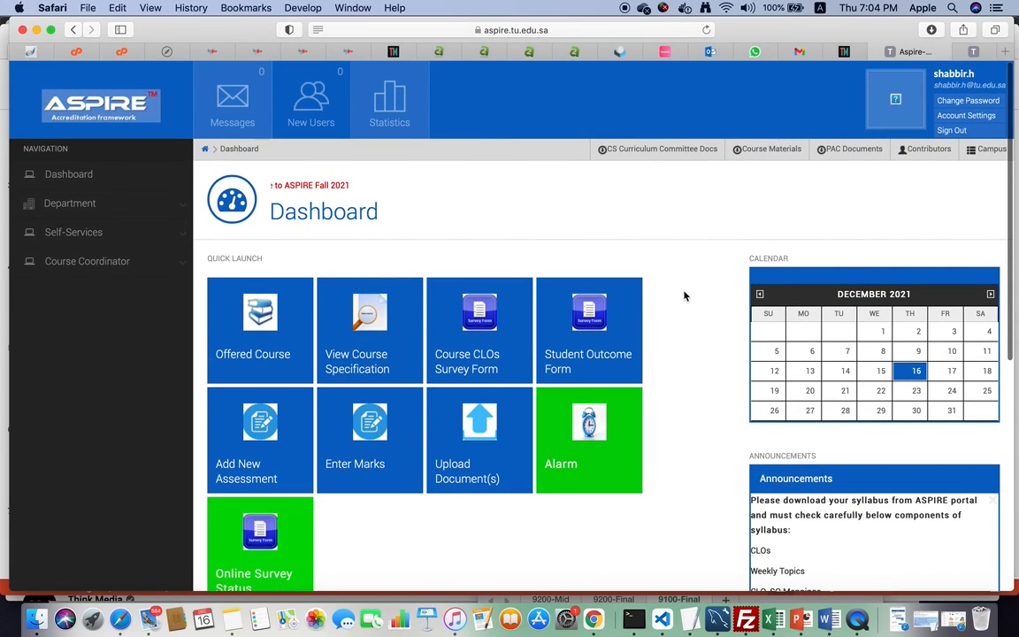